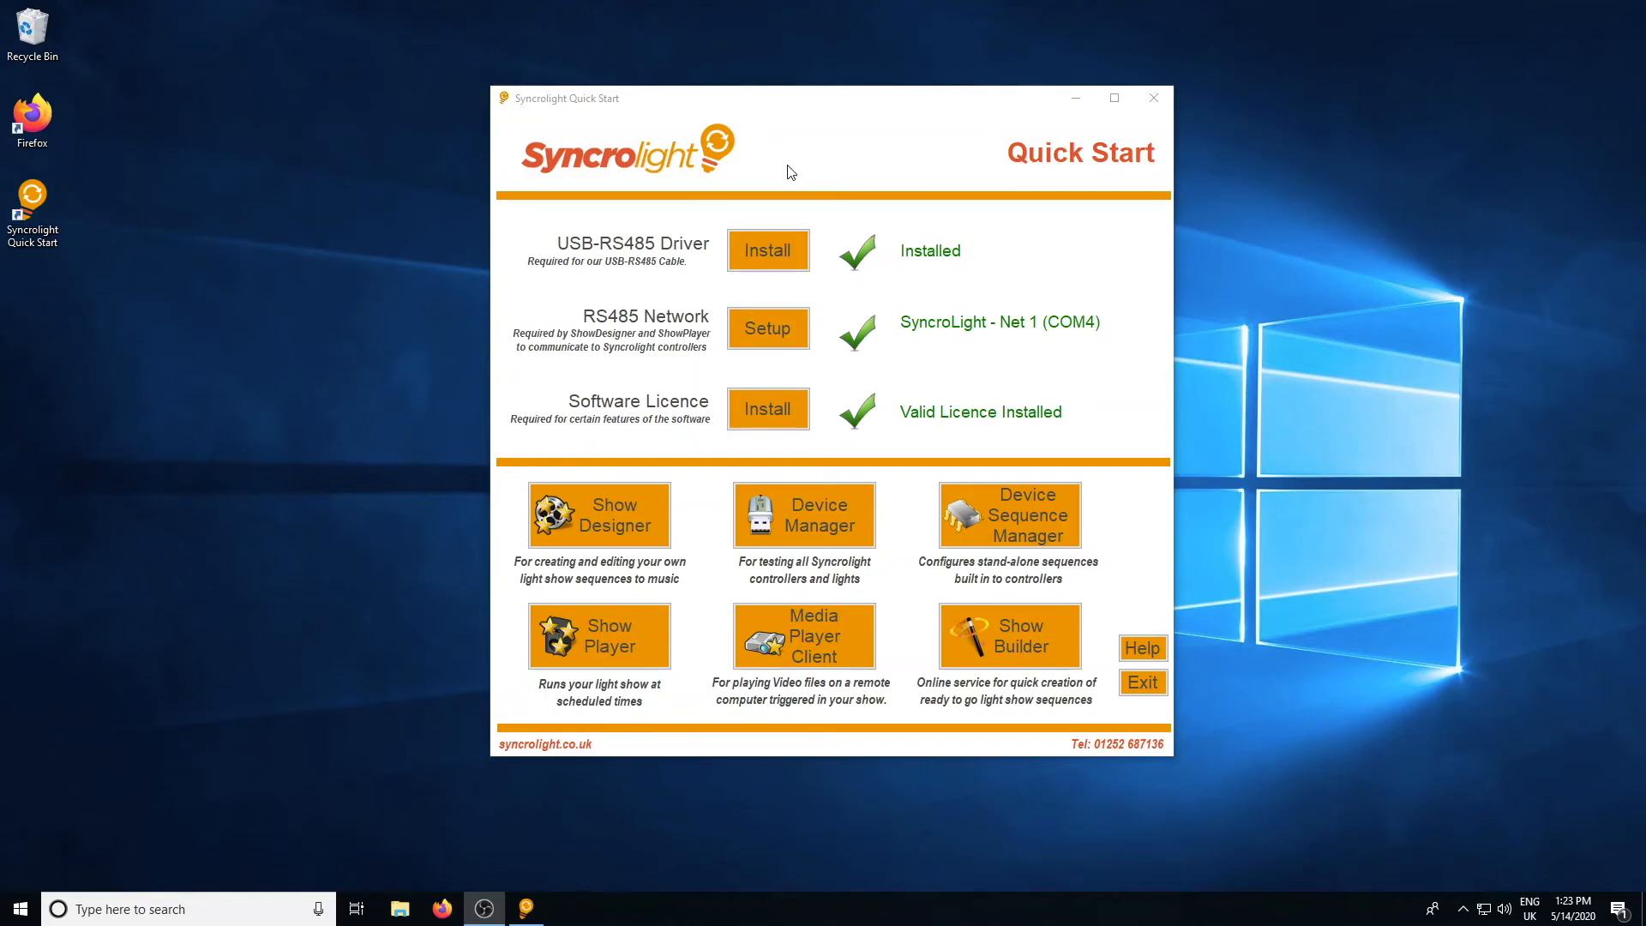
View the online manuals page from the Quick Start help section, close the browser and return to the main menu.
drag(814, 102, 780, 87)
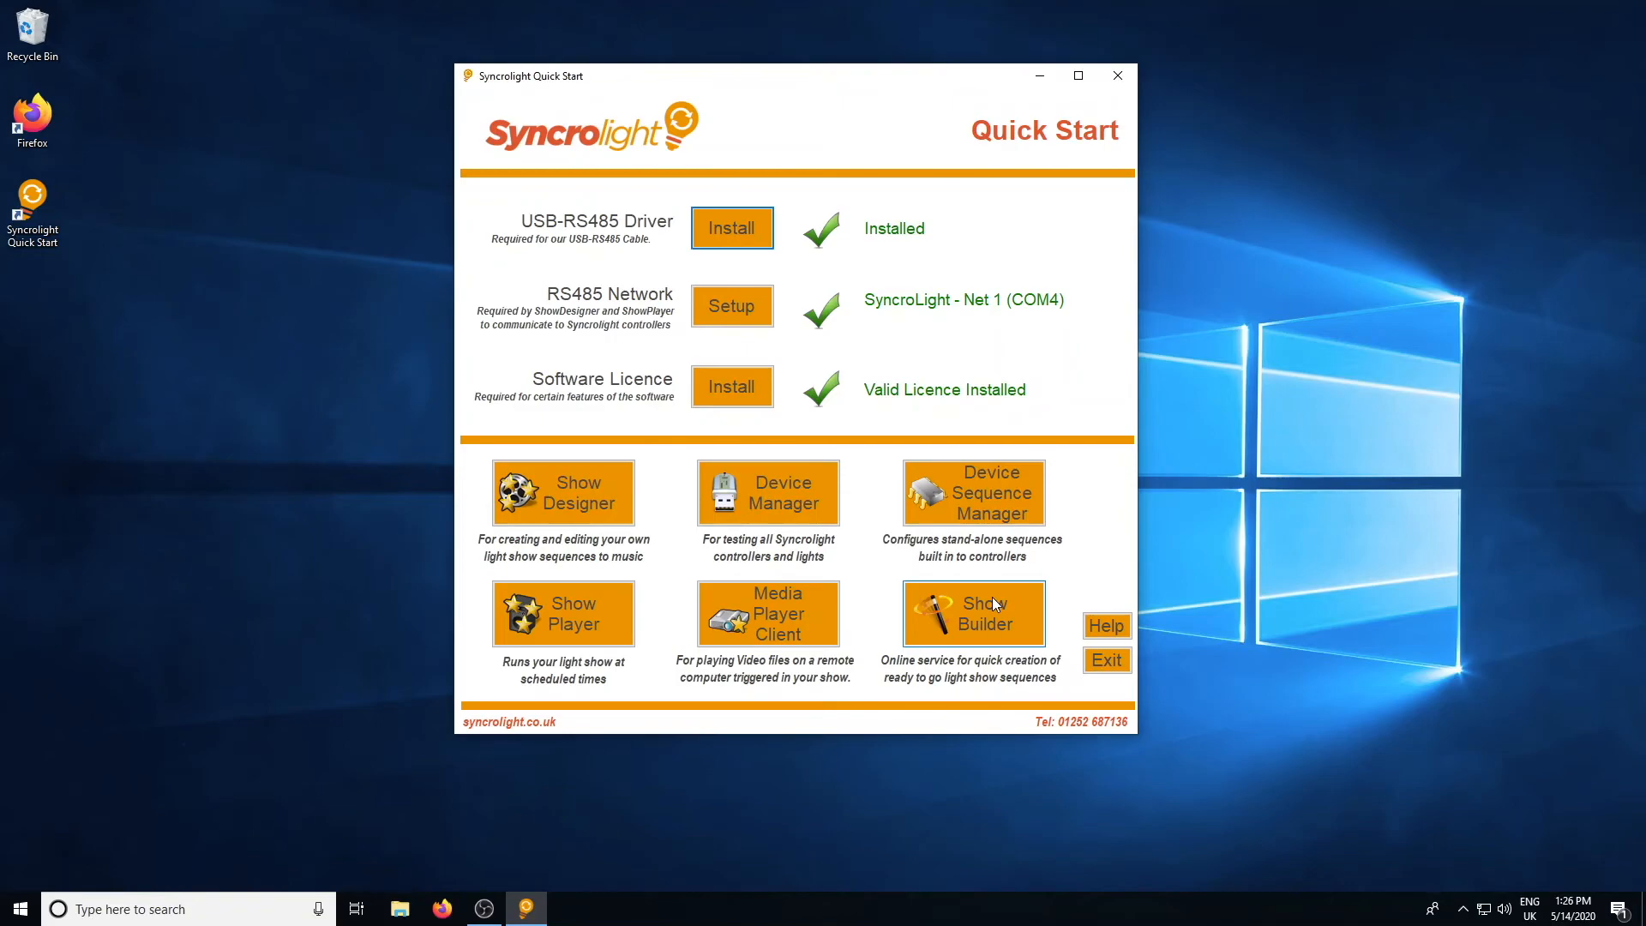
click(1104, 626)
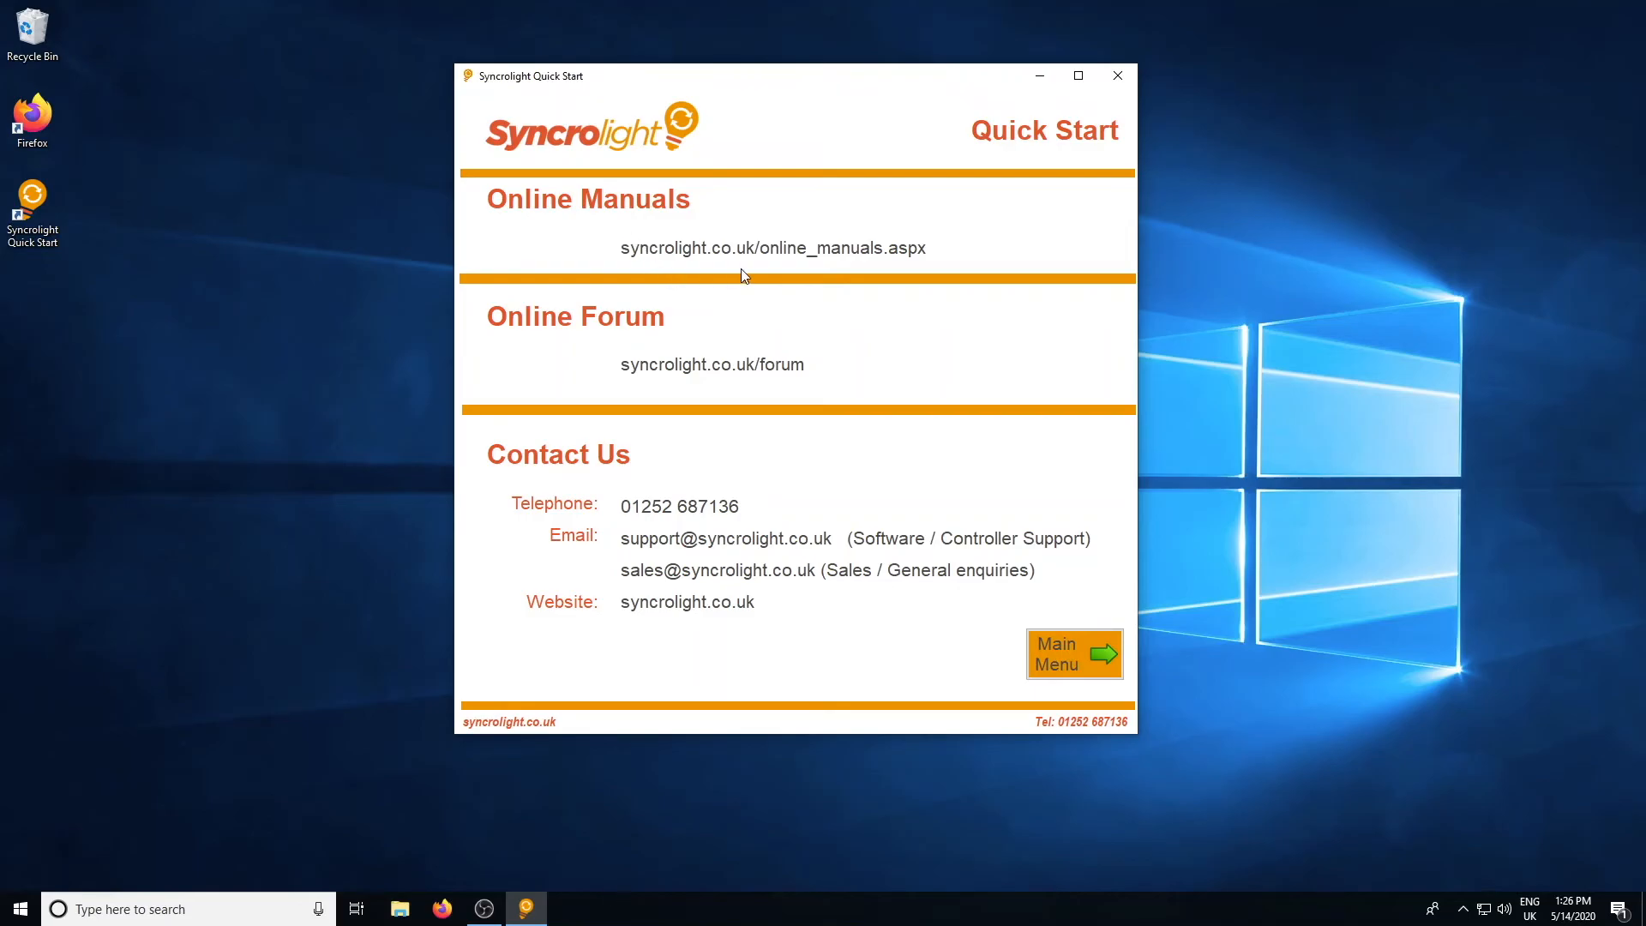
click(769, 248)
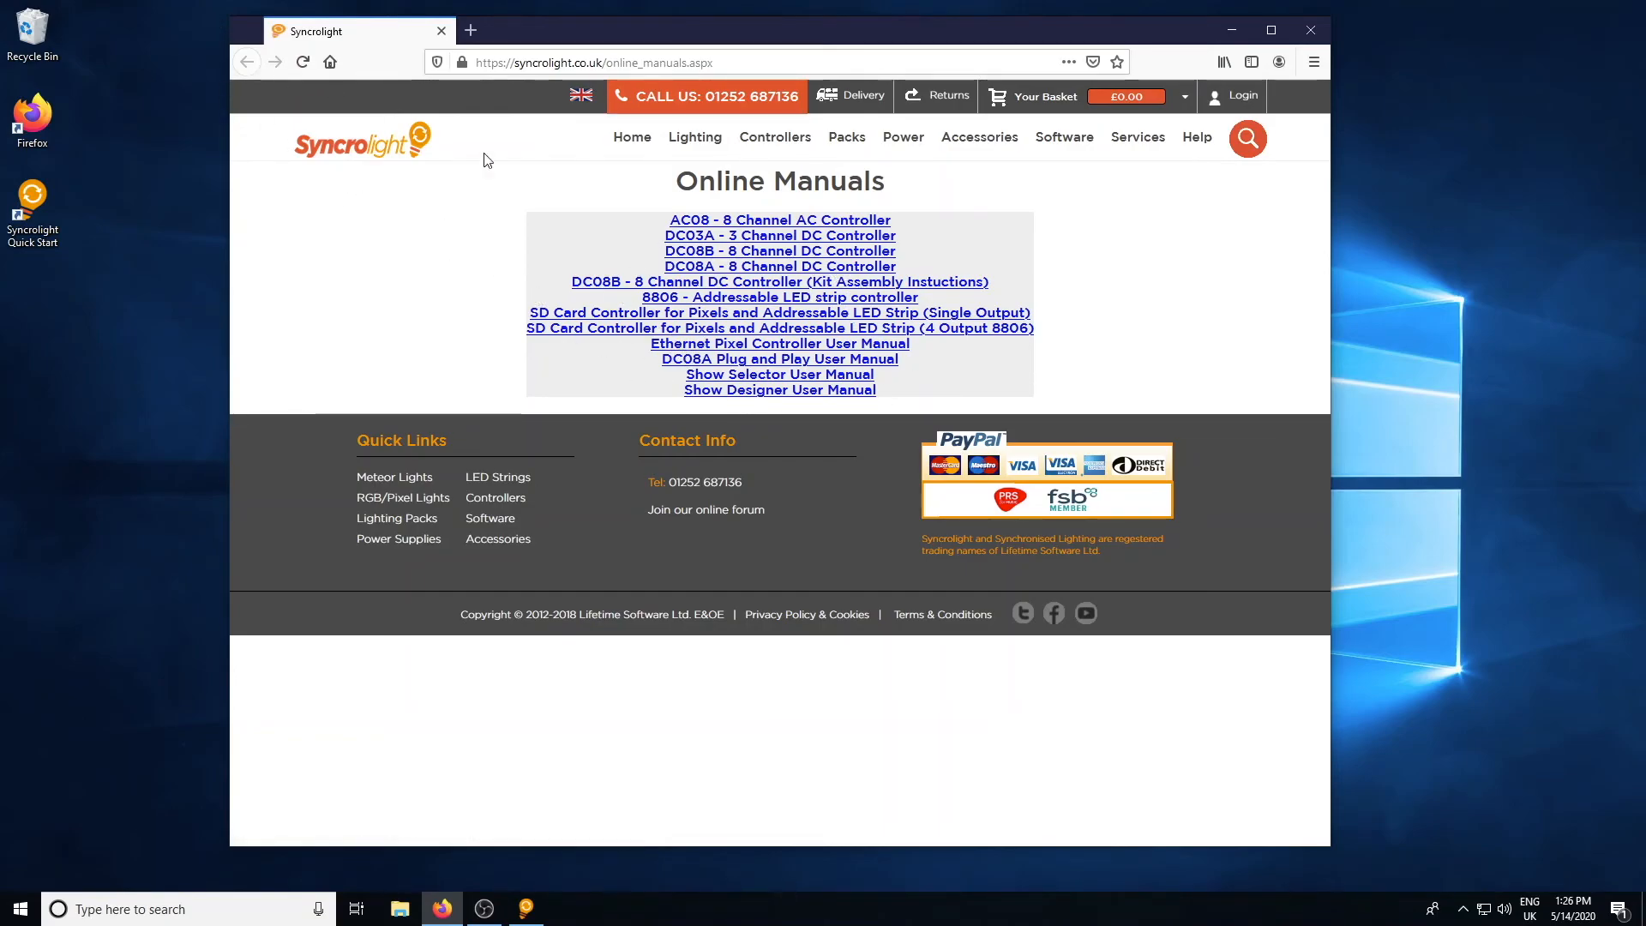
click(1311, 31)
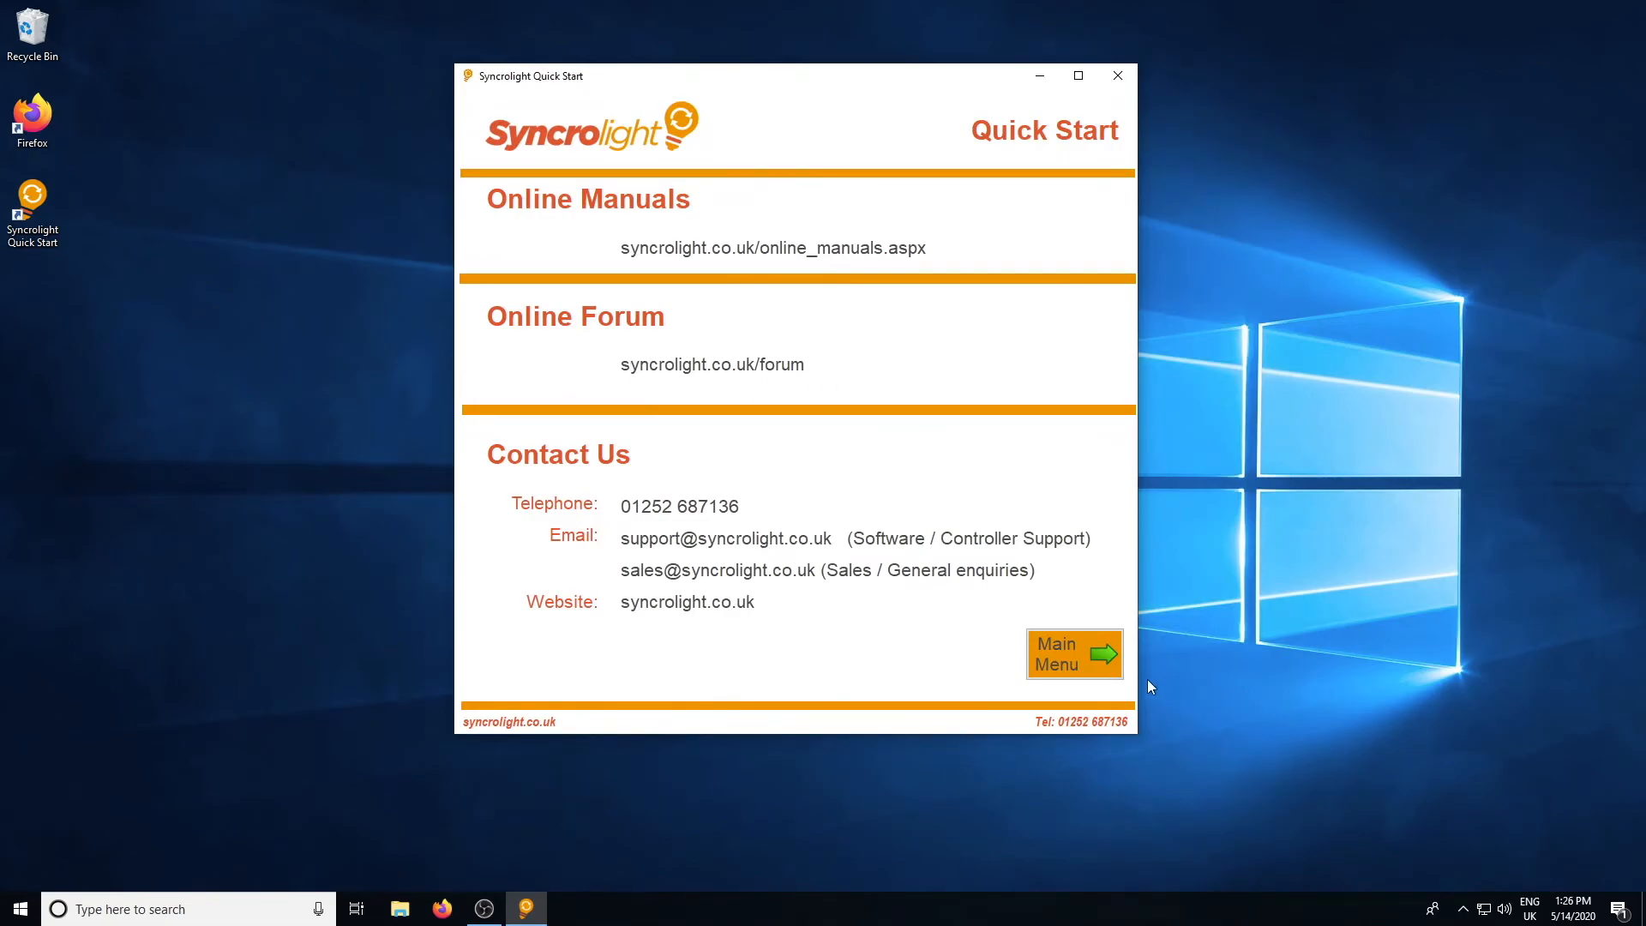
click(1090, 684)
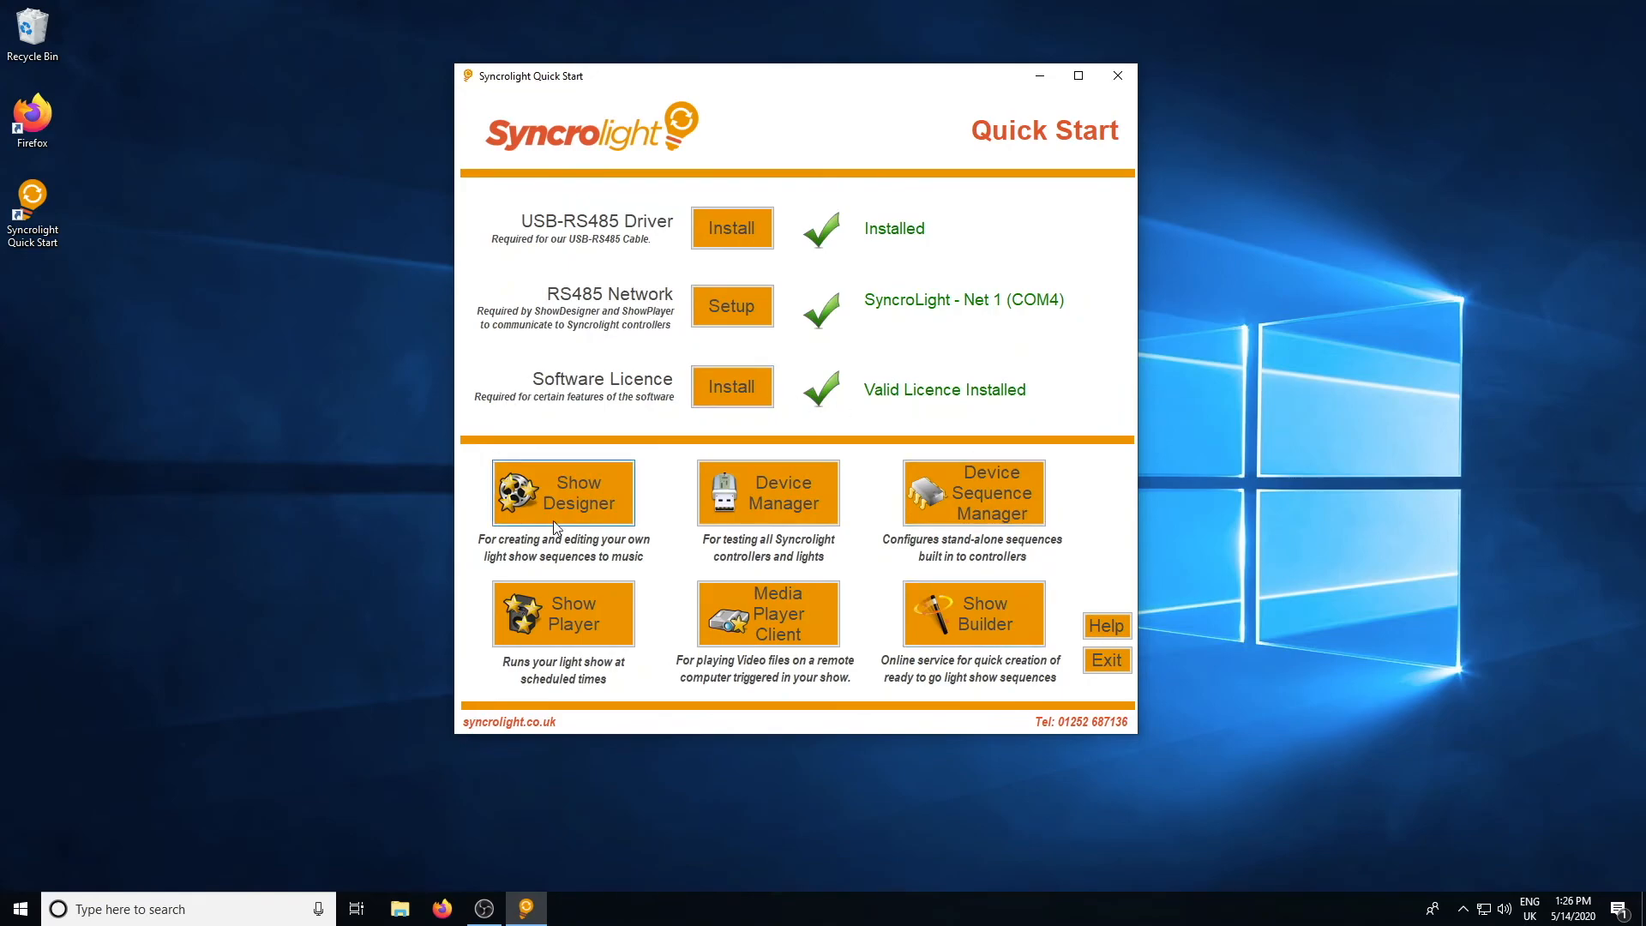
Launch Show Designer and load the Two Colour House sample show.
click(593, 501)
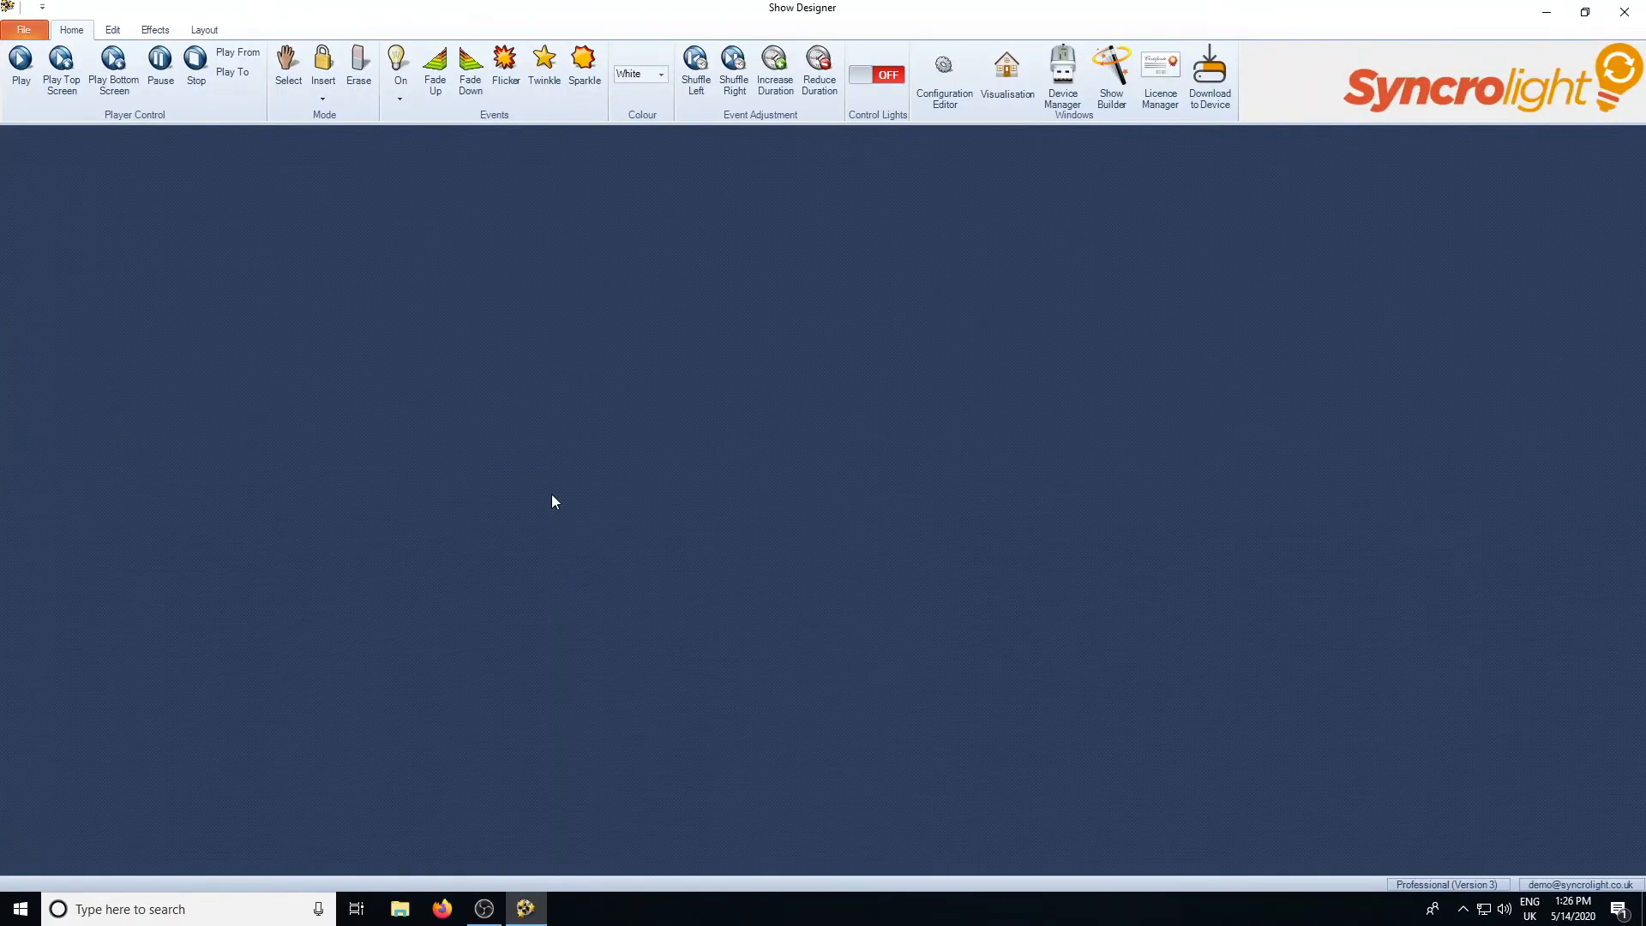
click(25, 31)
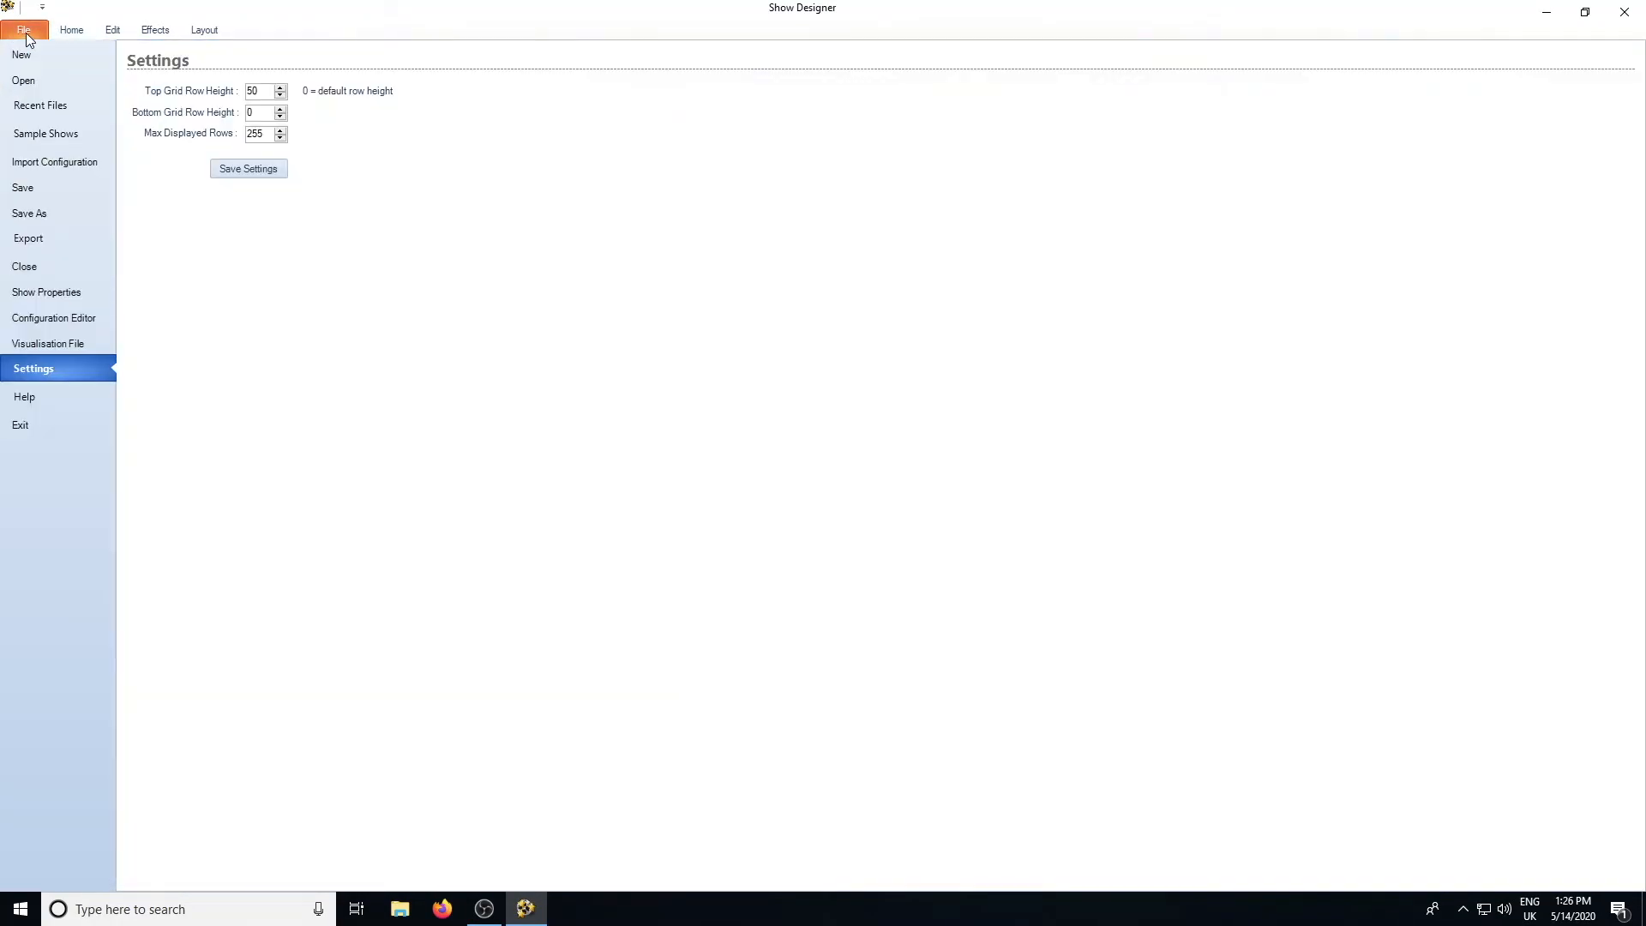
click(69, 136)
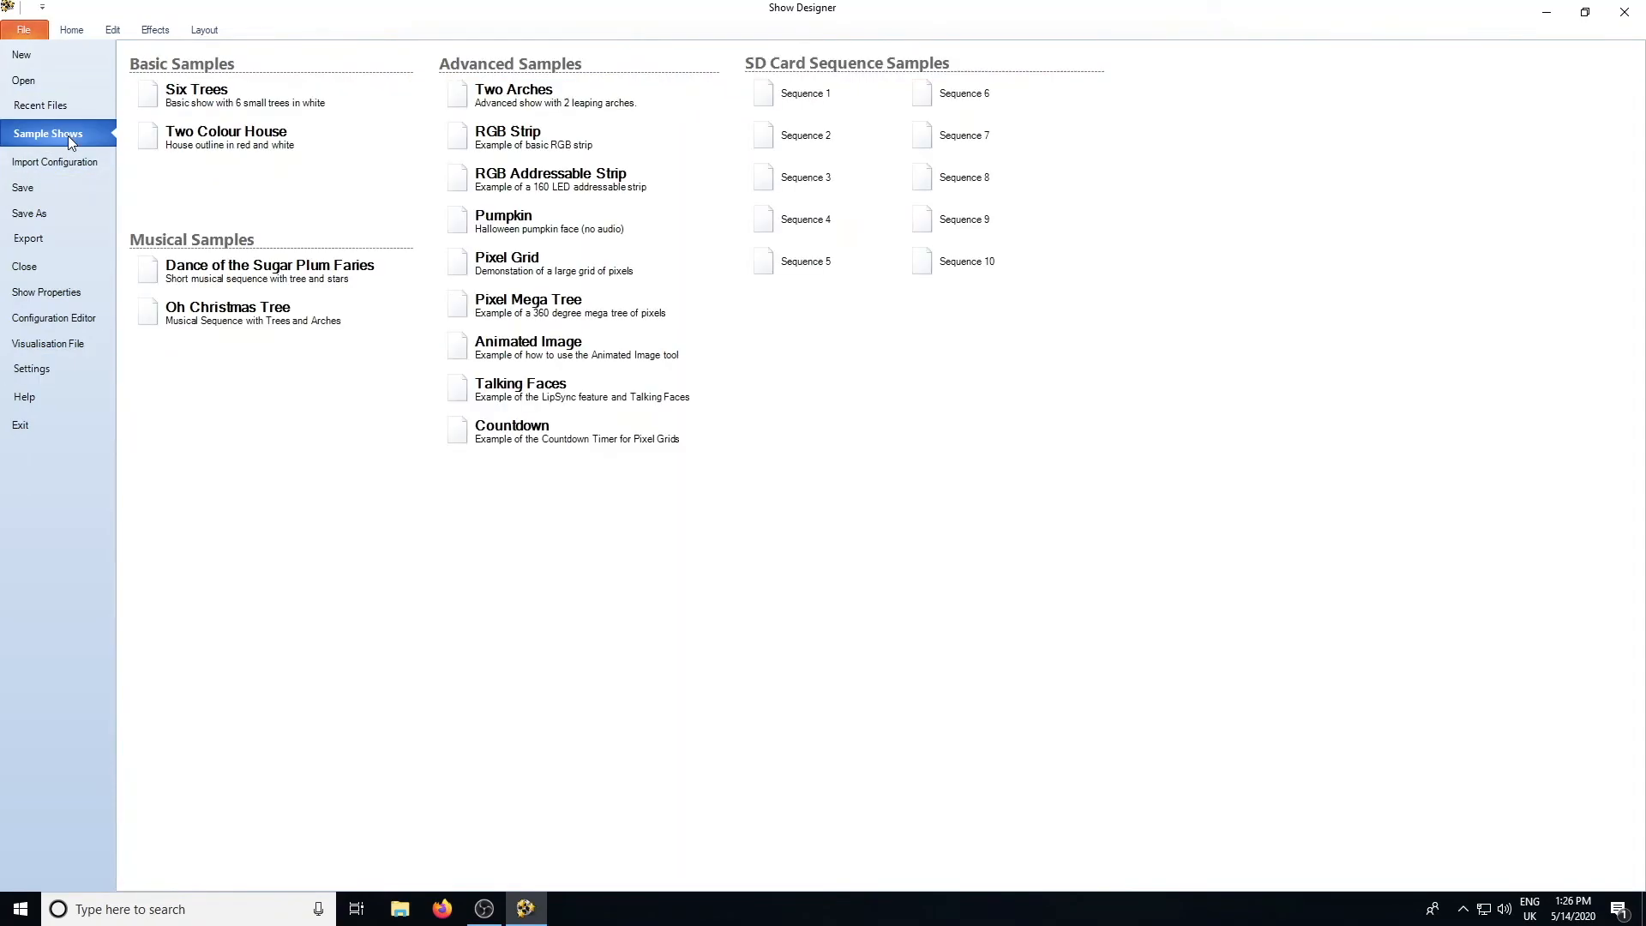
click(207, 138)
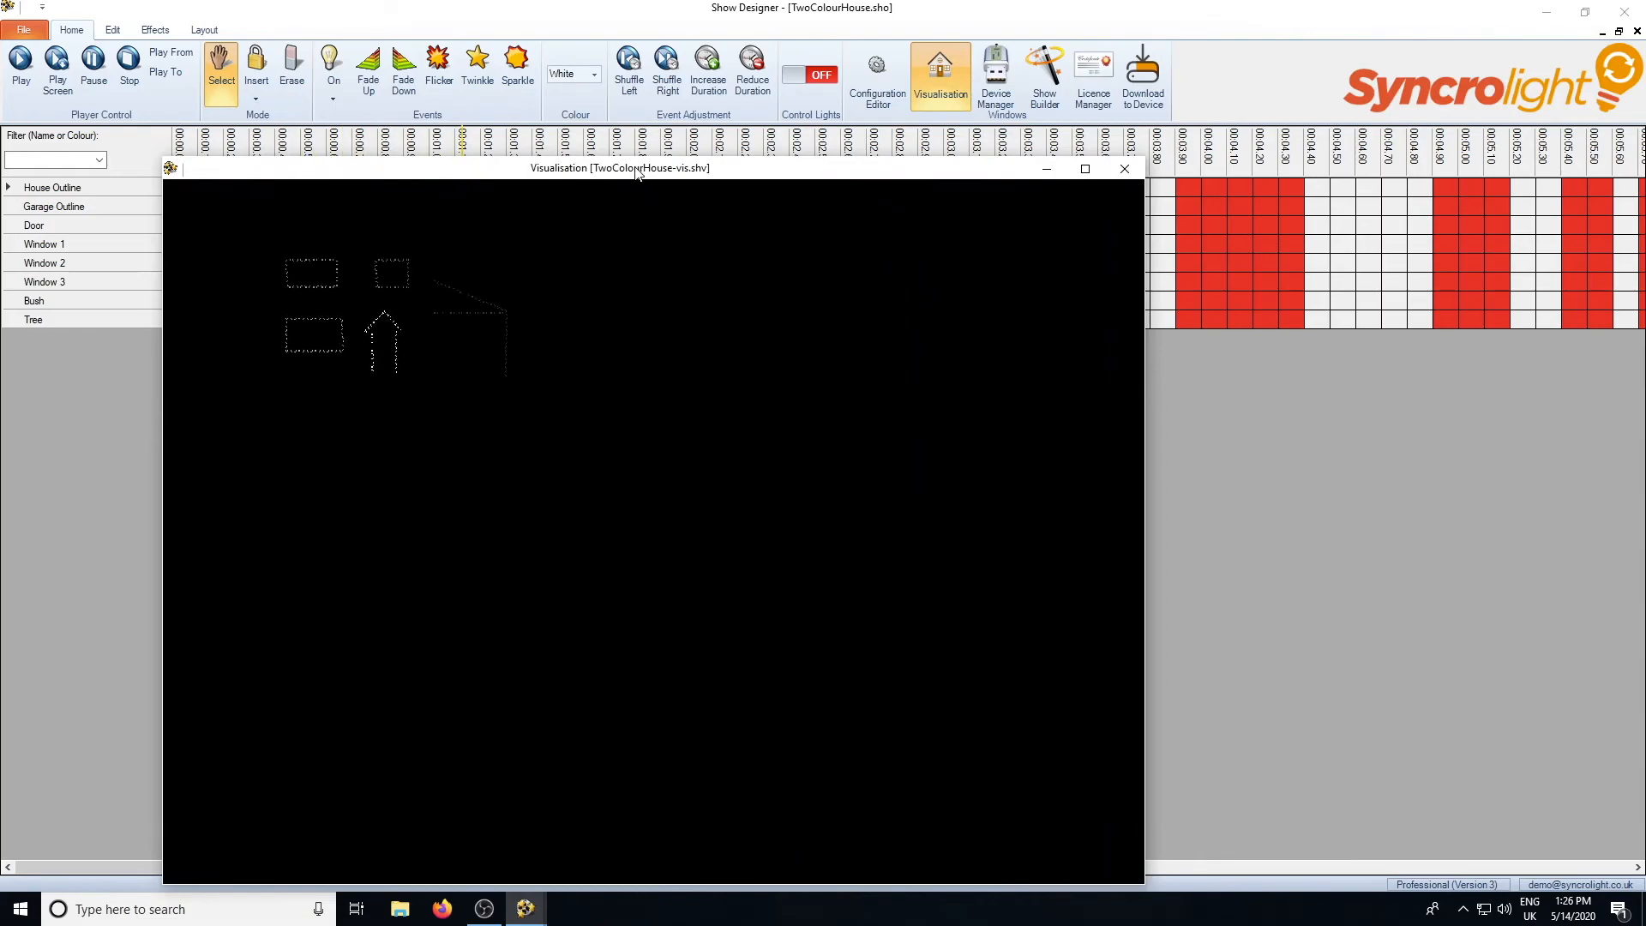
Stop the running show, move the visualisation window off the timeline and bring the main editor window to the front.
drag(647, 170, 984, 169)
drag(1010, 174, 864, 128)
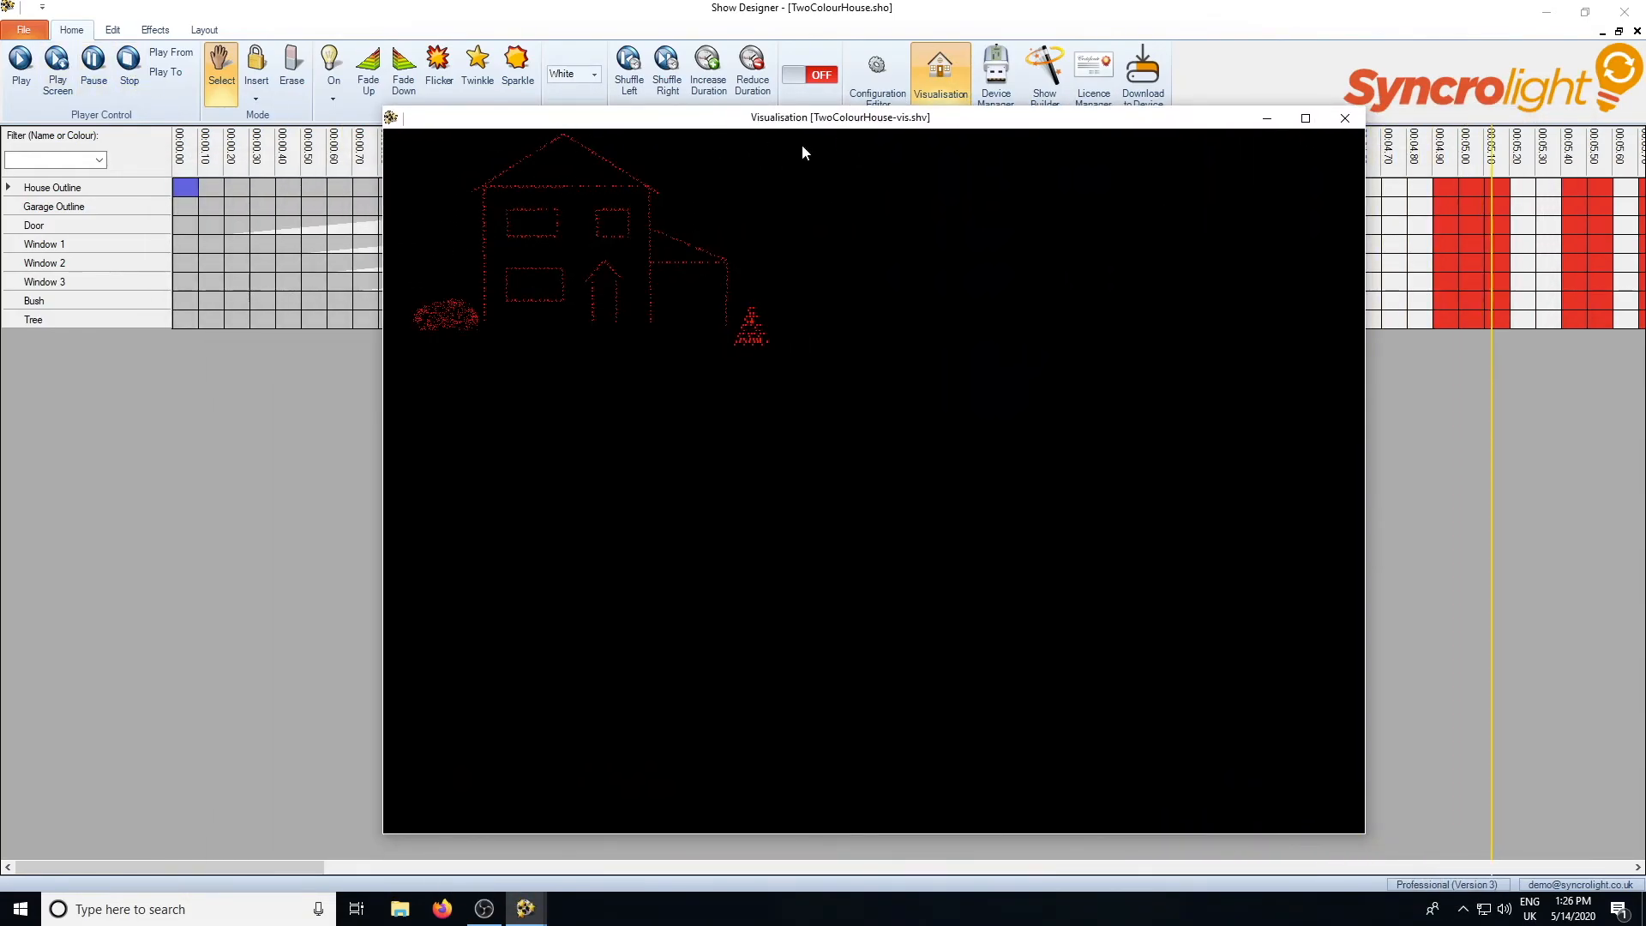
mouse_move(561, 122)
mouse_down()
mouse_move(512, 94)
mouse_move(572, 77)
mouse_move(556, 89)
mouse_up()
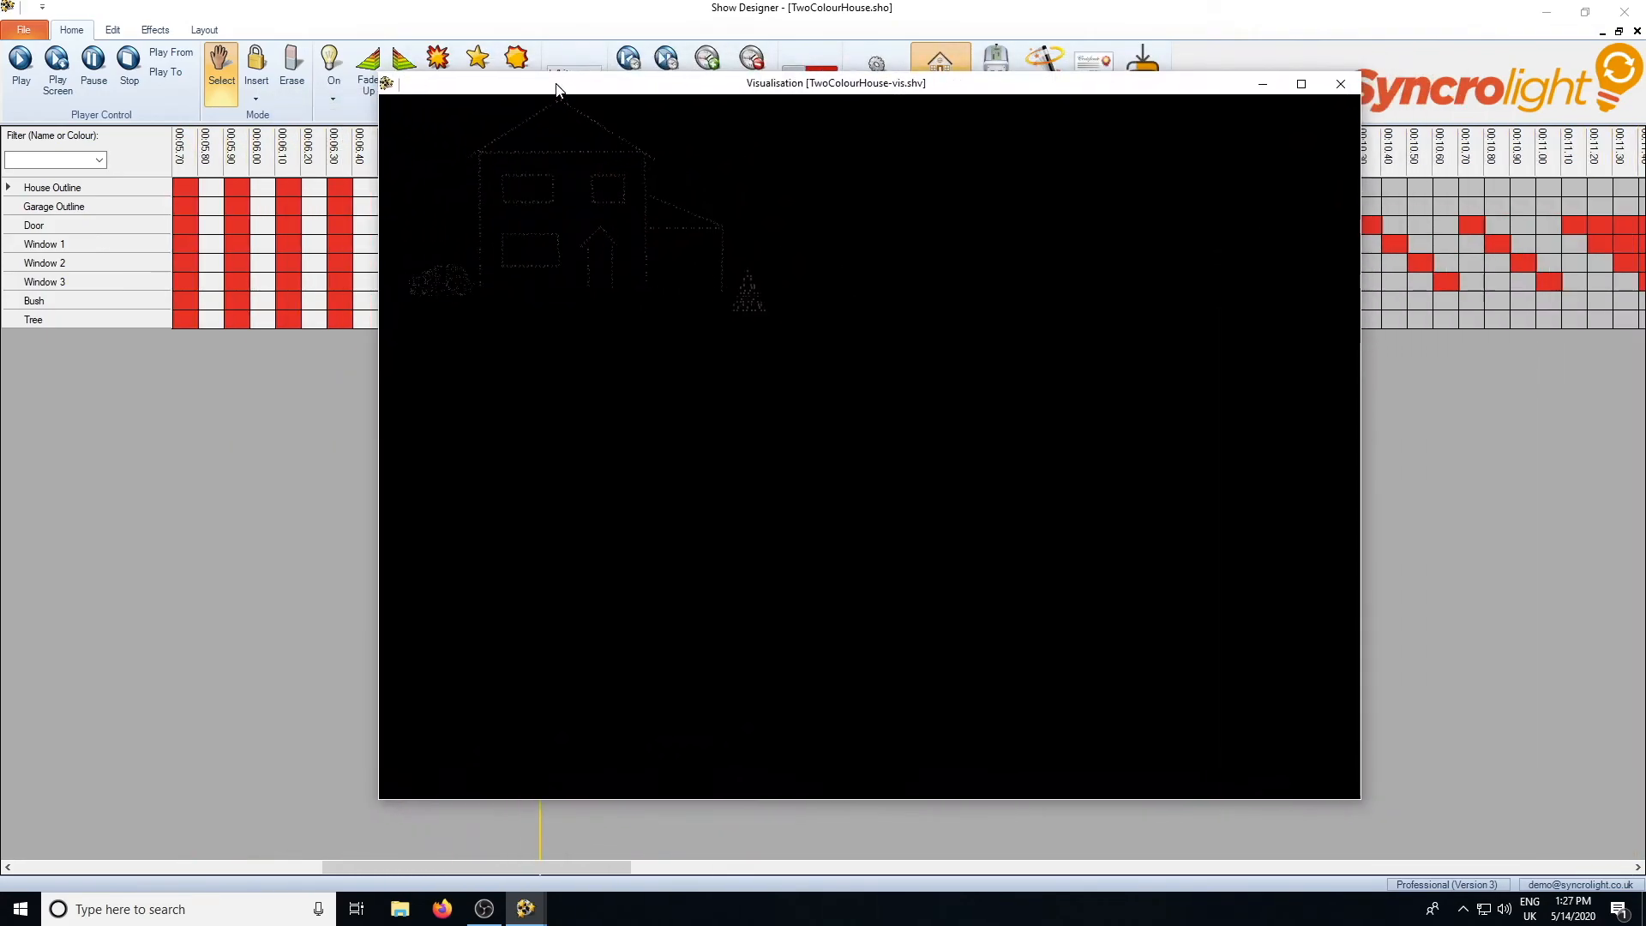
click(140, 79)
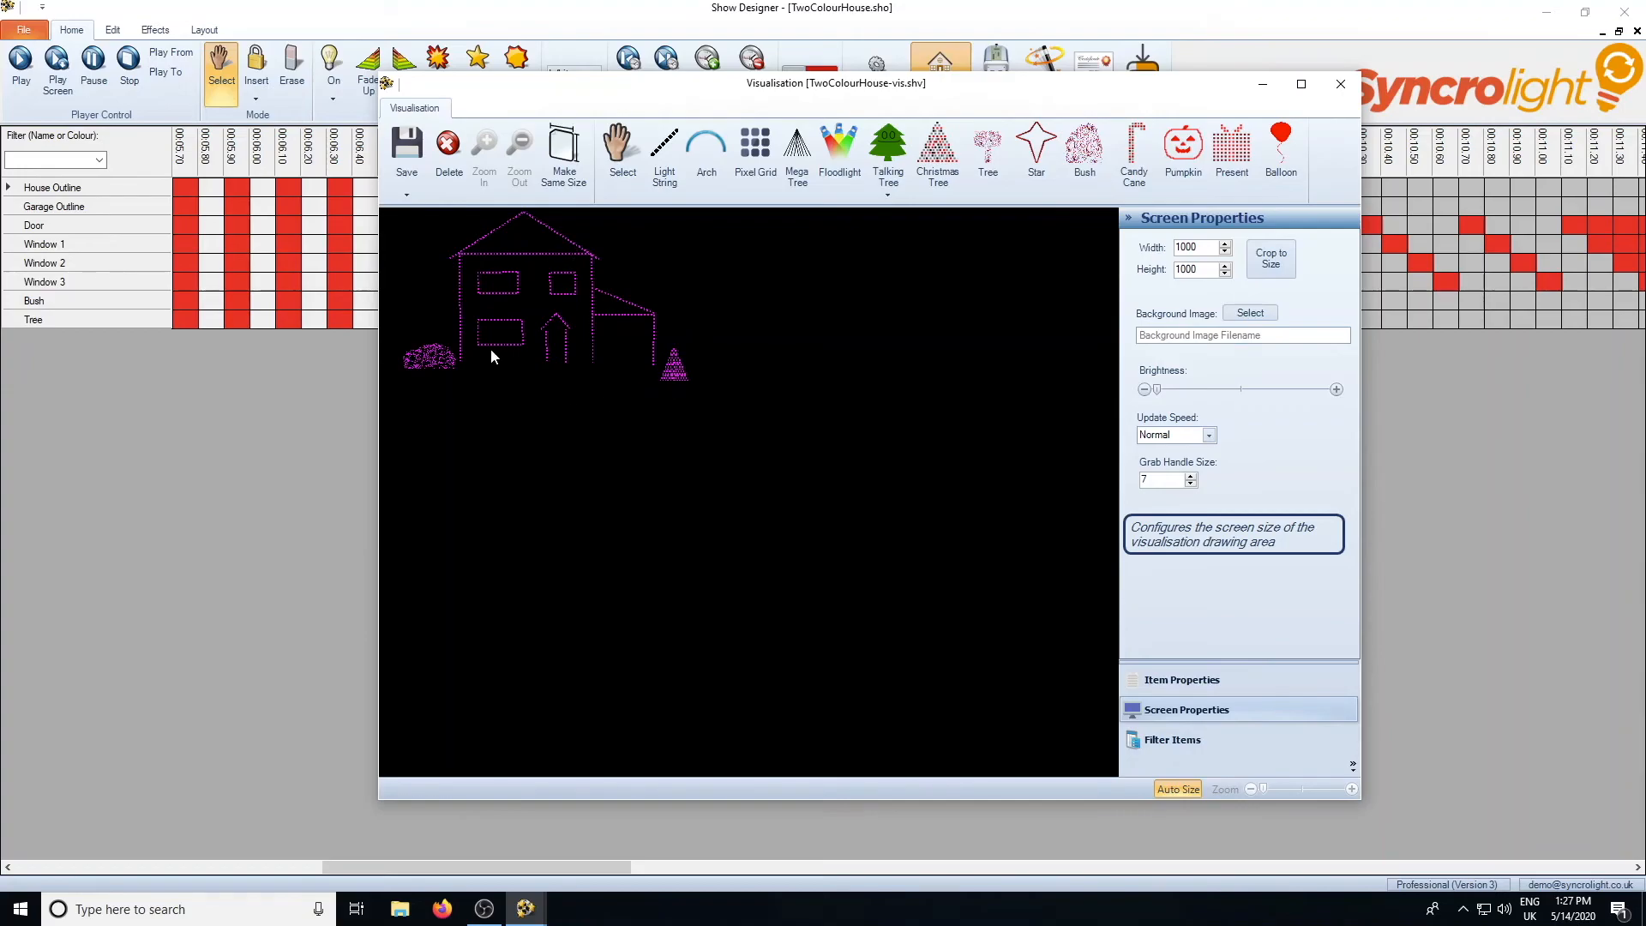
drag(674, 96, 891, 109)
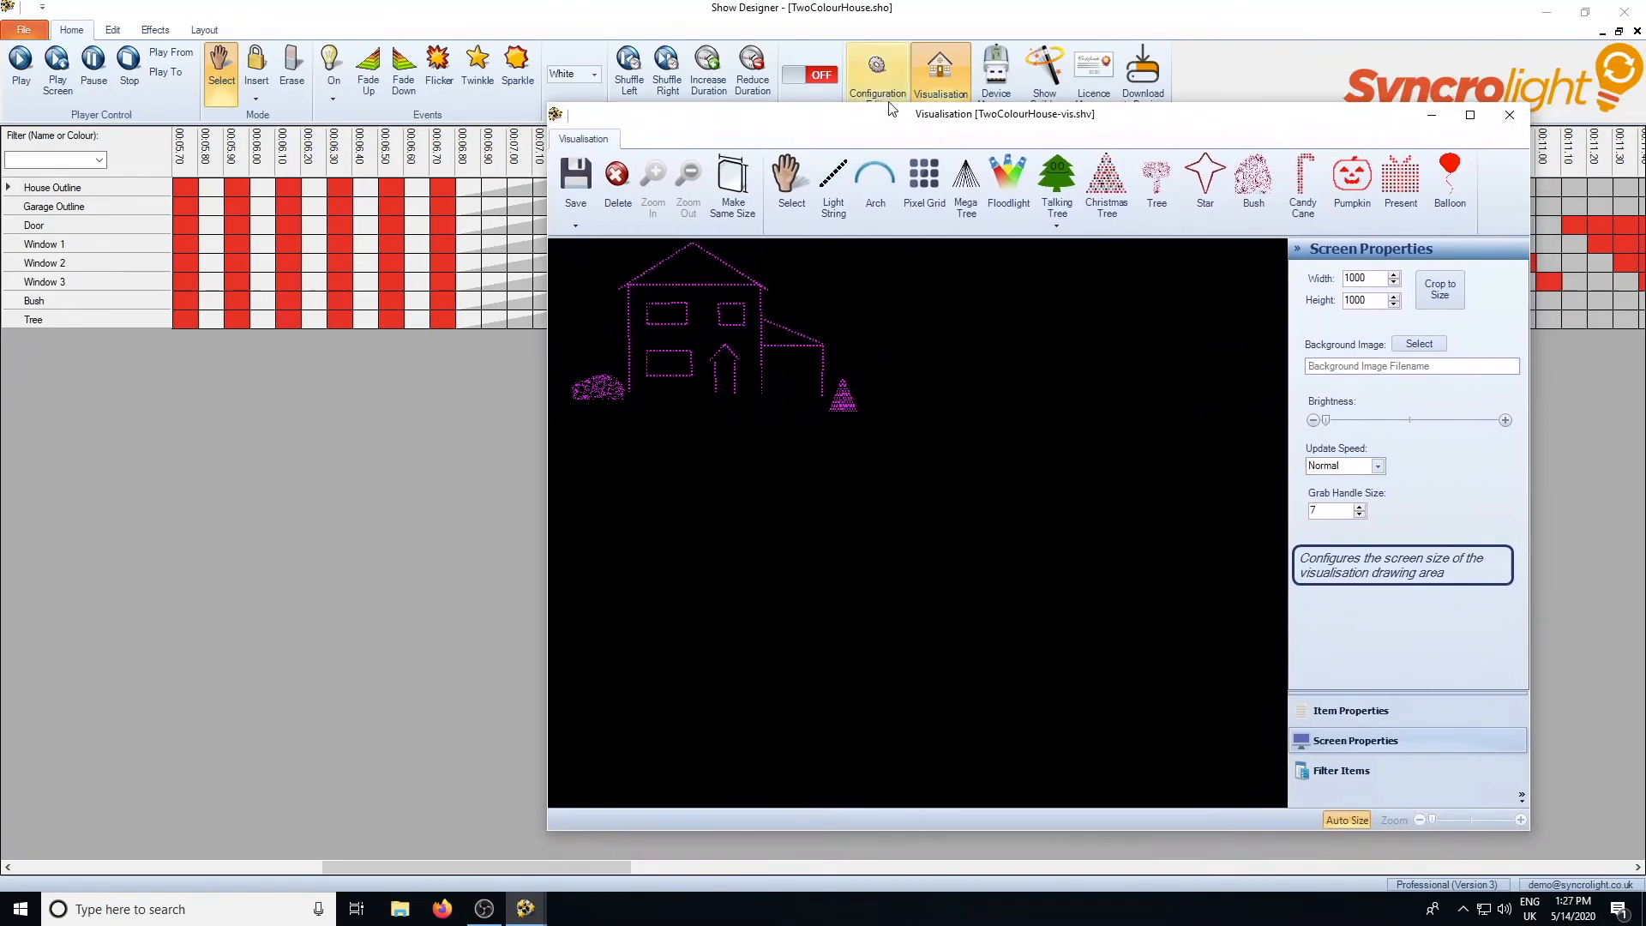
drag(708, 129, 543, 416)
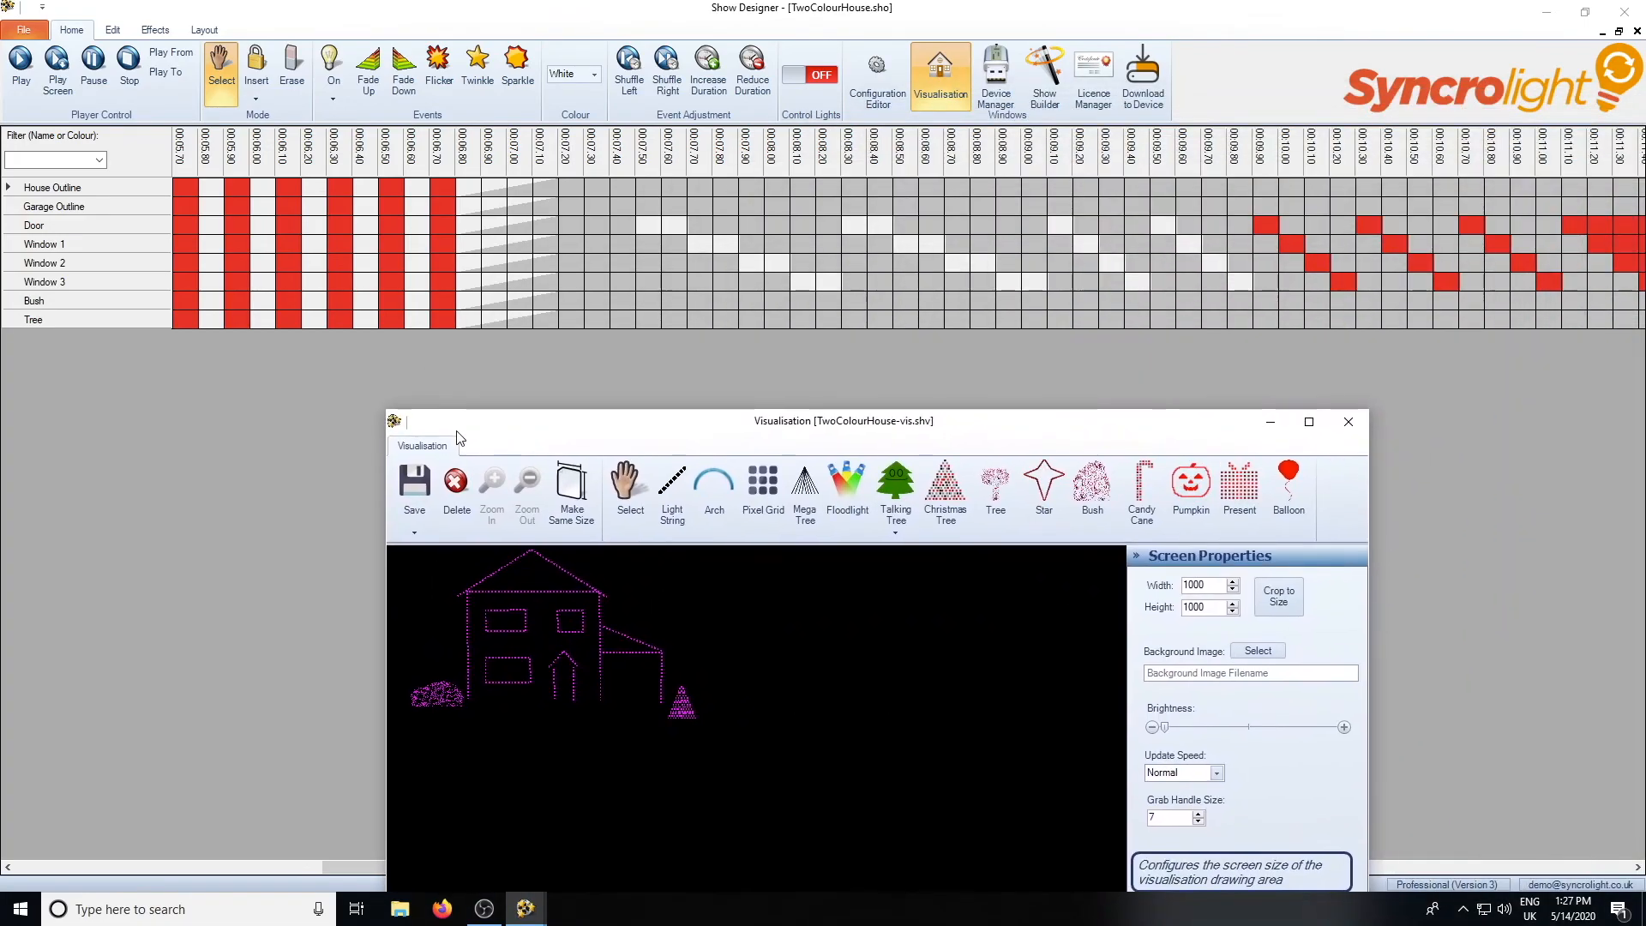
click(274, 9)
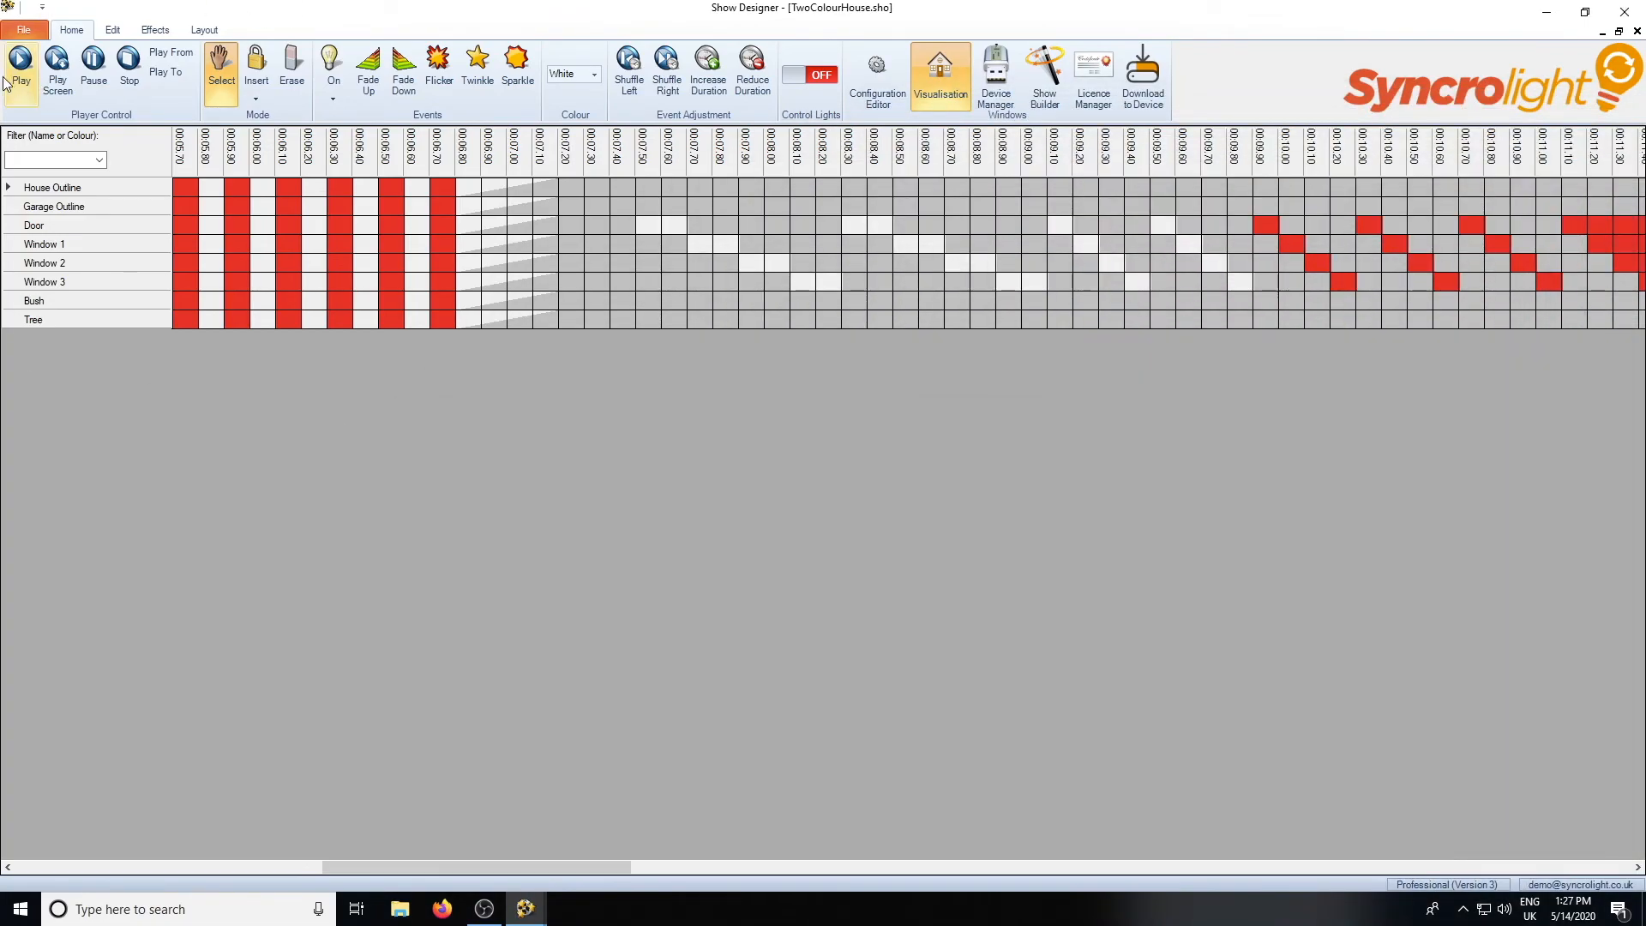
click(123, 36)
click(208, 35)
click(26, 33)
click(68, 34)
click(116, 33)
click(204, 31)
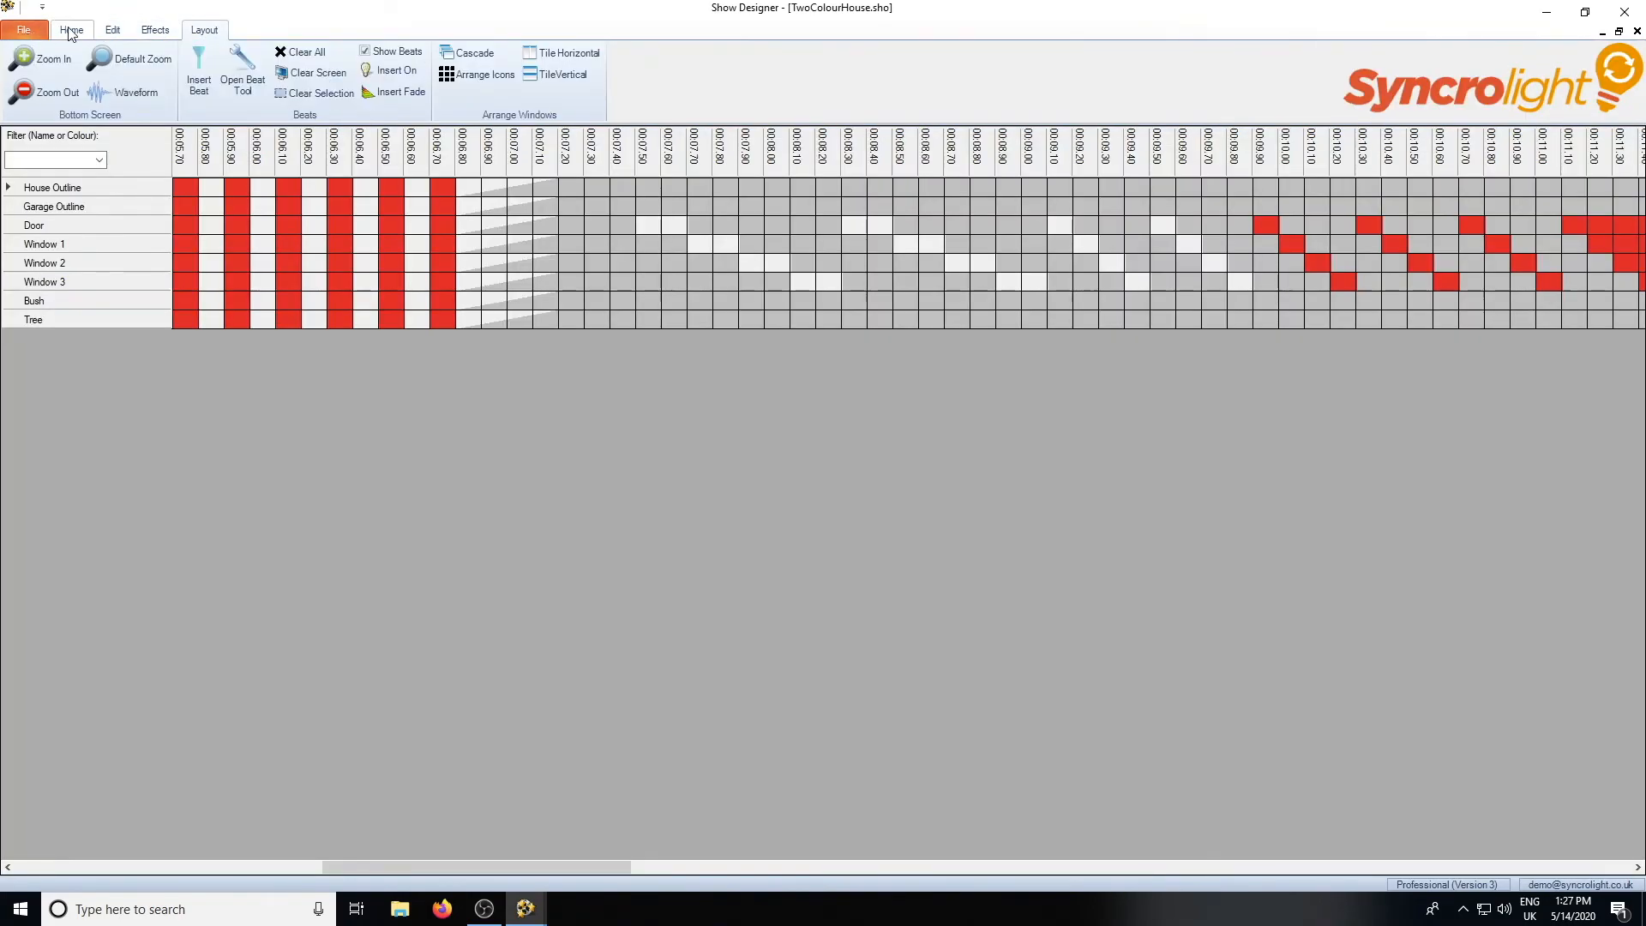
click(63, 32)
click(26, 32)
click(24, 32)
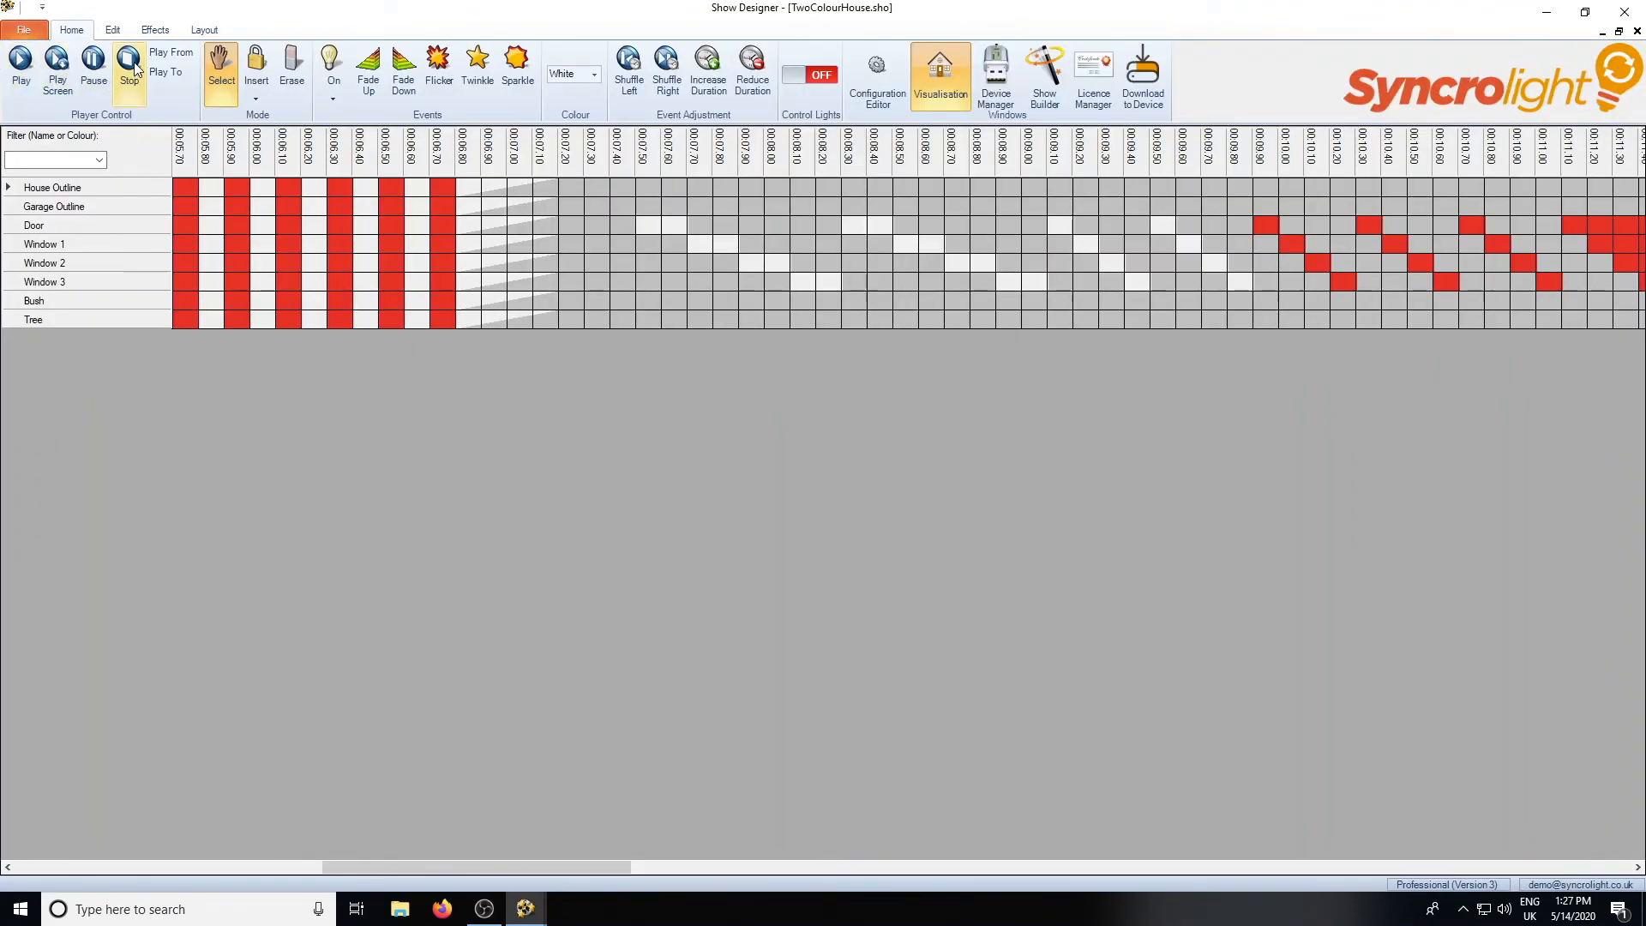
Play the Two Colour House show briefly, pause and stop it, and reposition the visualisation window below the timeline.
click(20, 61)
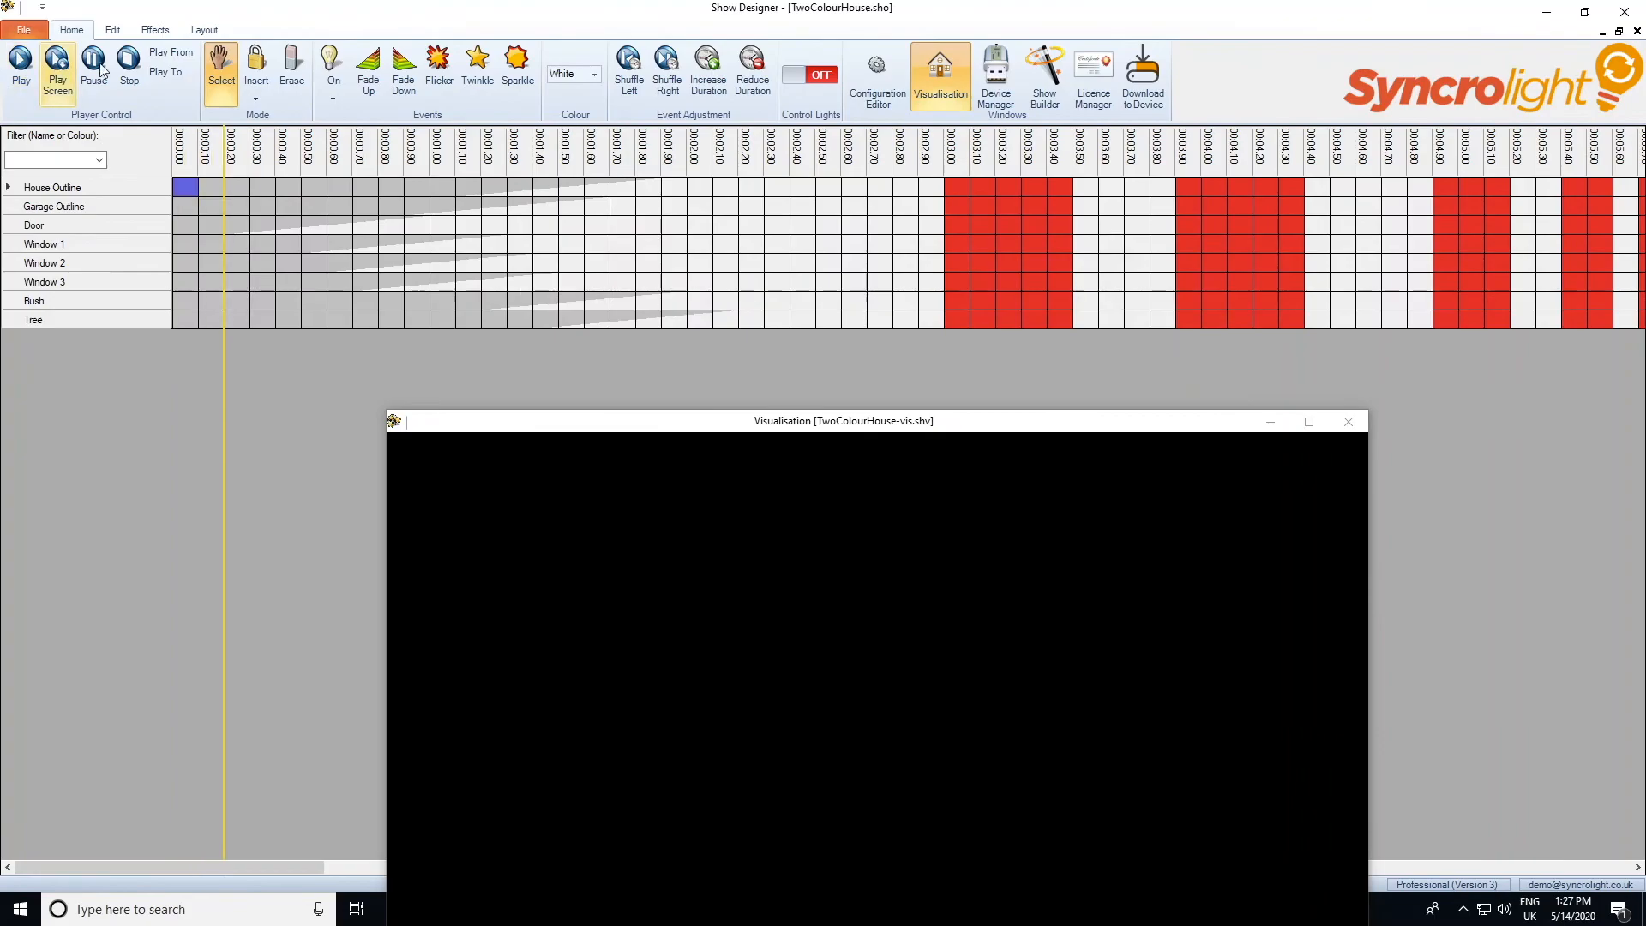
click(94, 62)
click(127, 66)
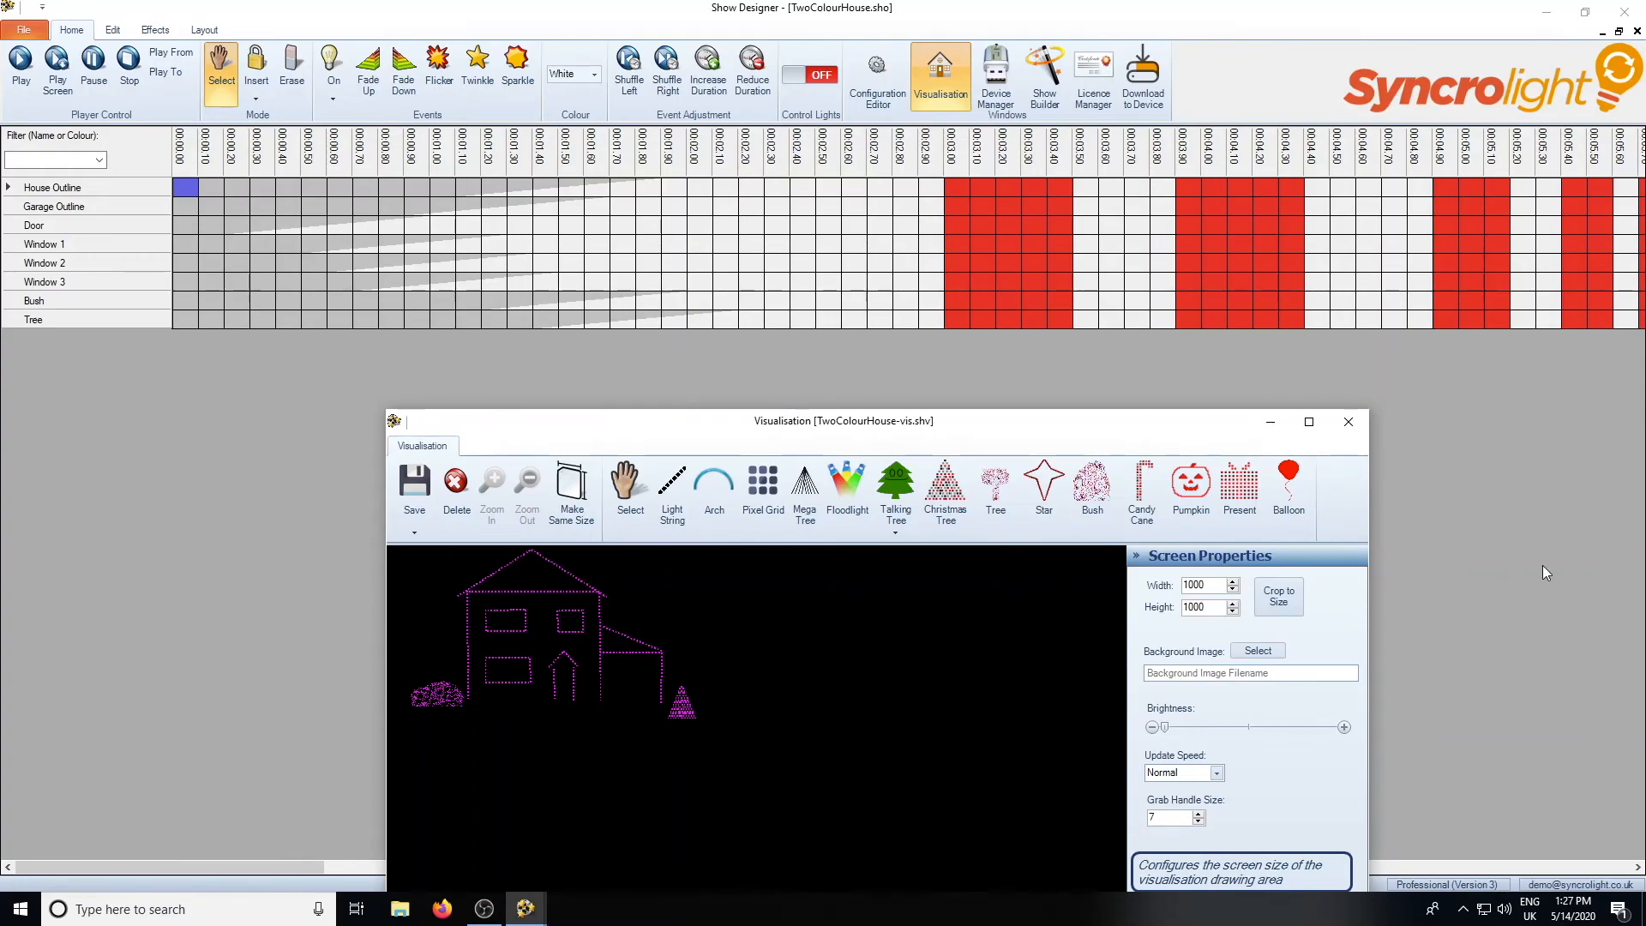
drag(559, 431, 368, 402)
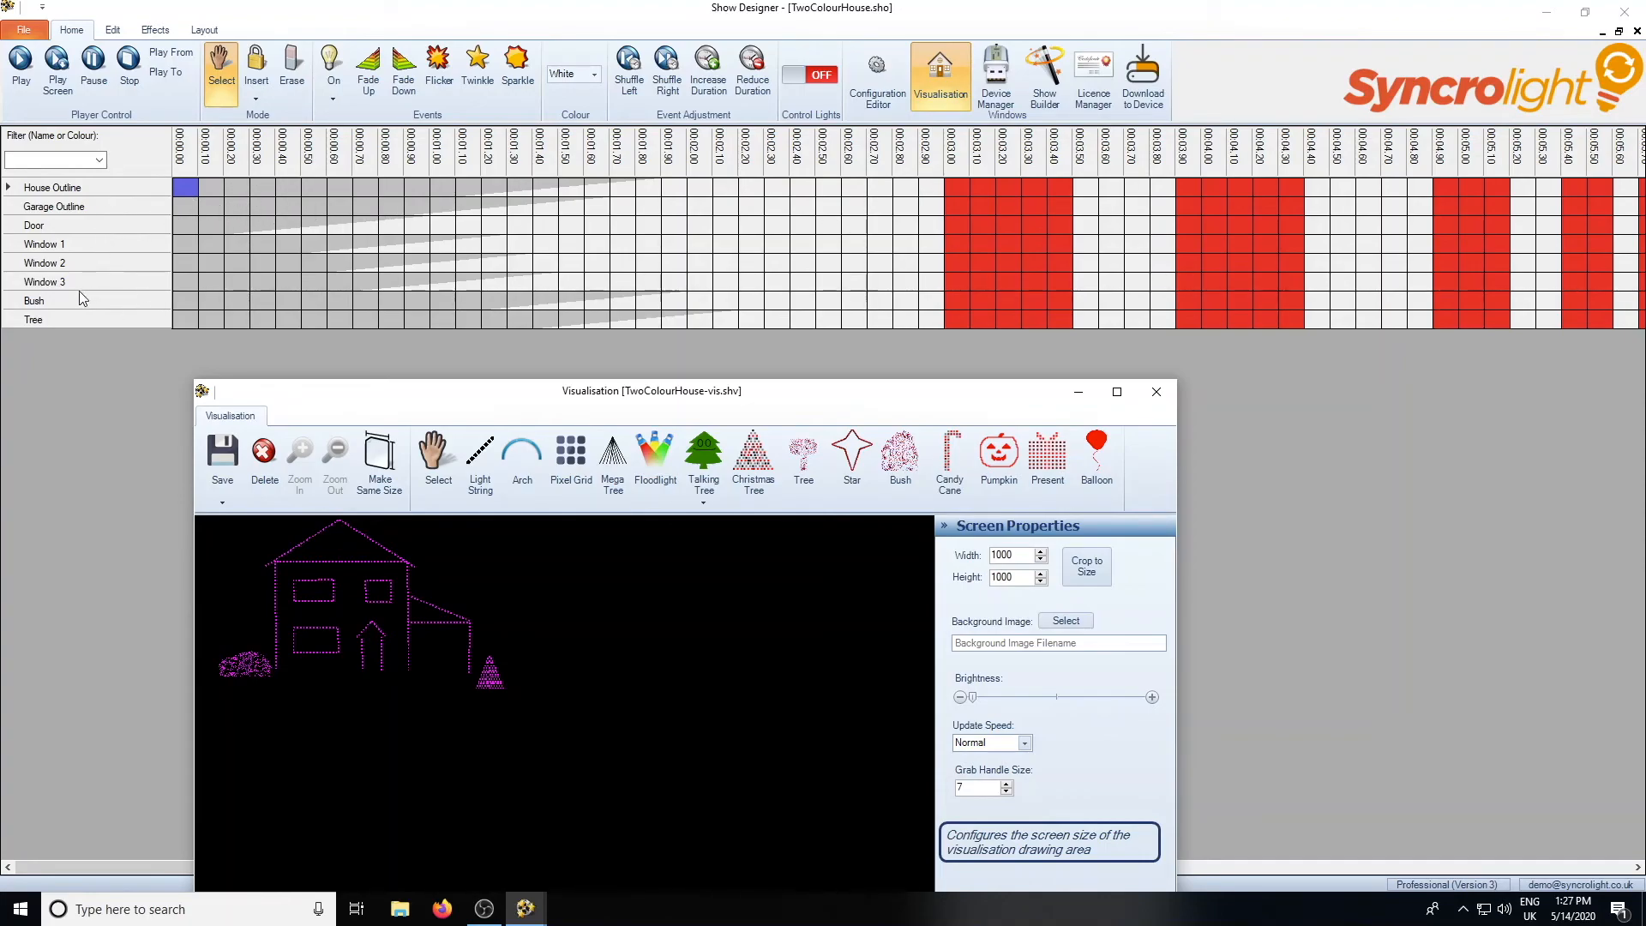
Examine the lighting events along the whole timeline, selecting the Window 2 channel and sample events on Window 1, Bush and House Outline.
click(98, 255)
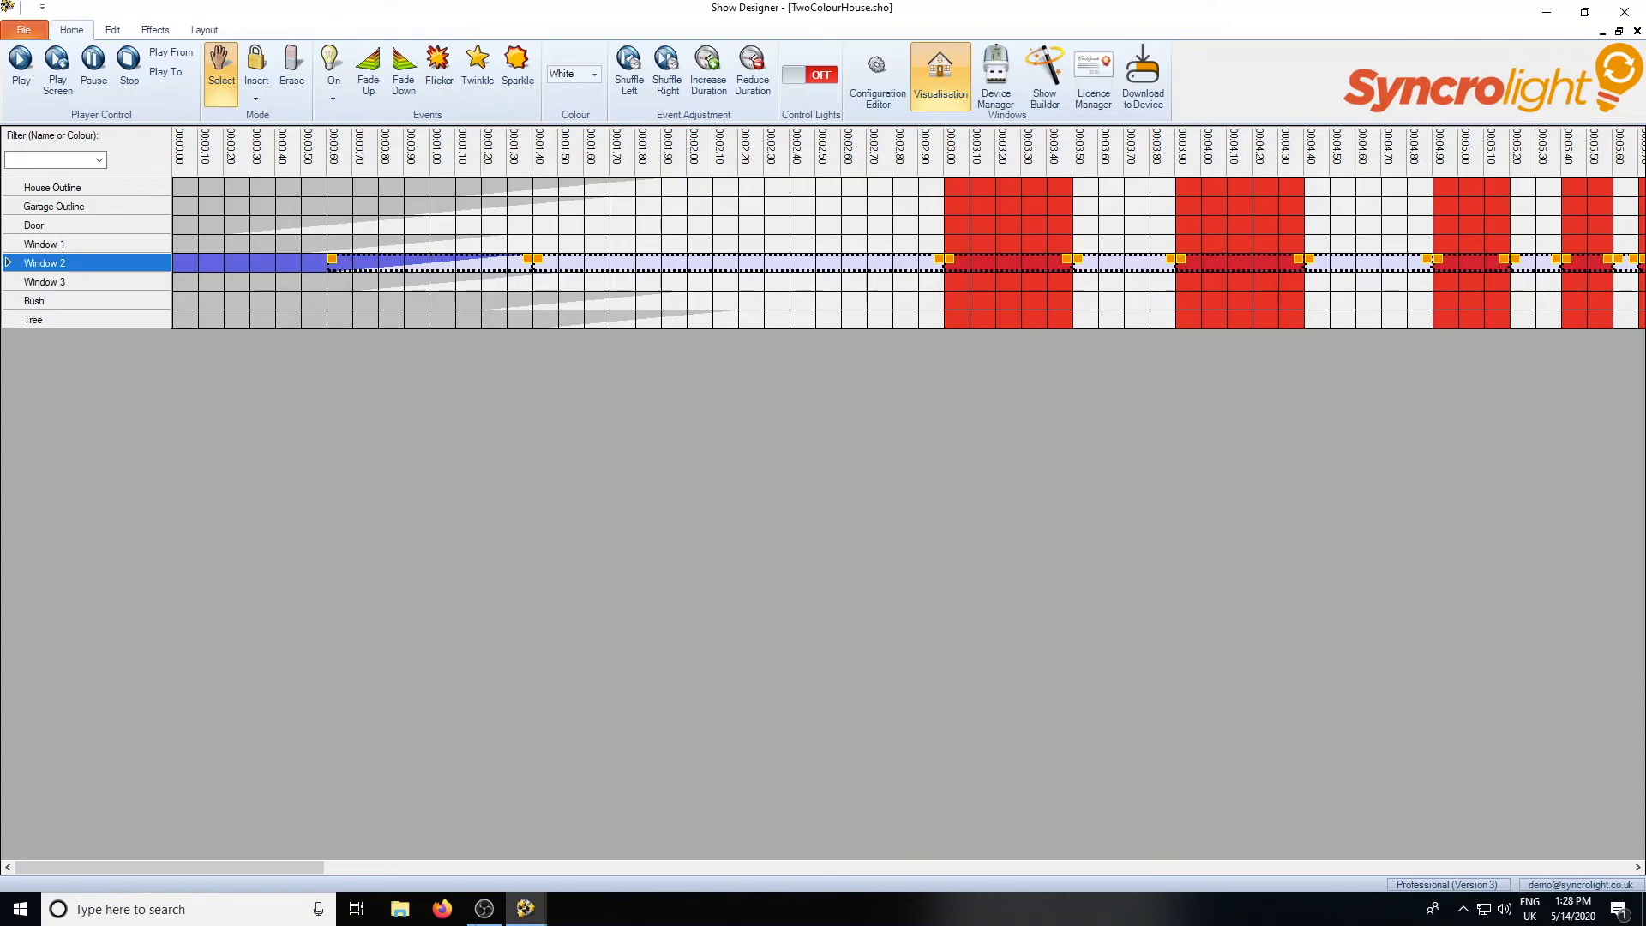
drag(249, 864, 336, 911)
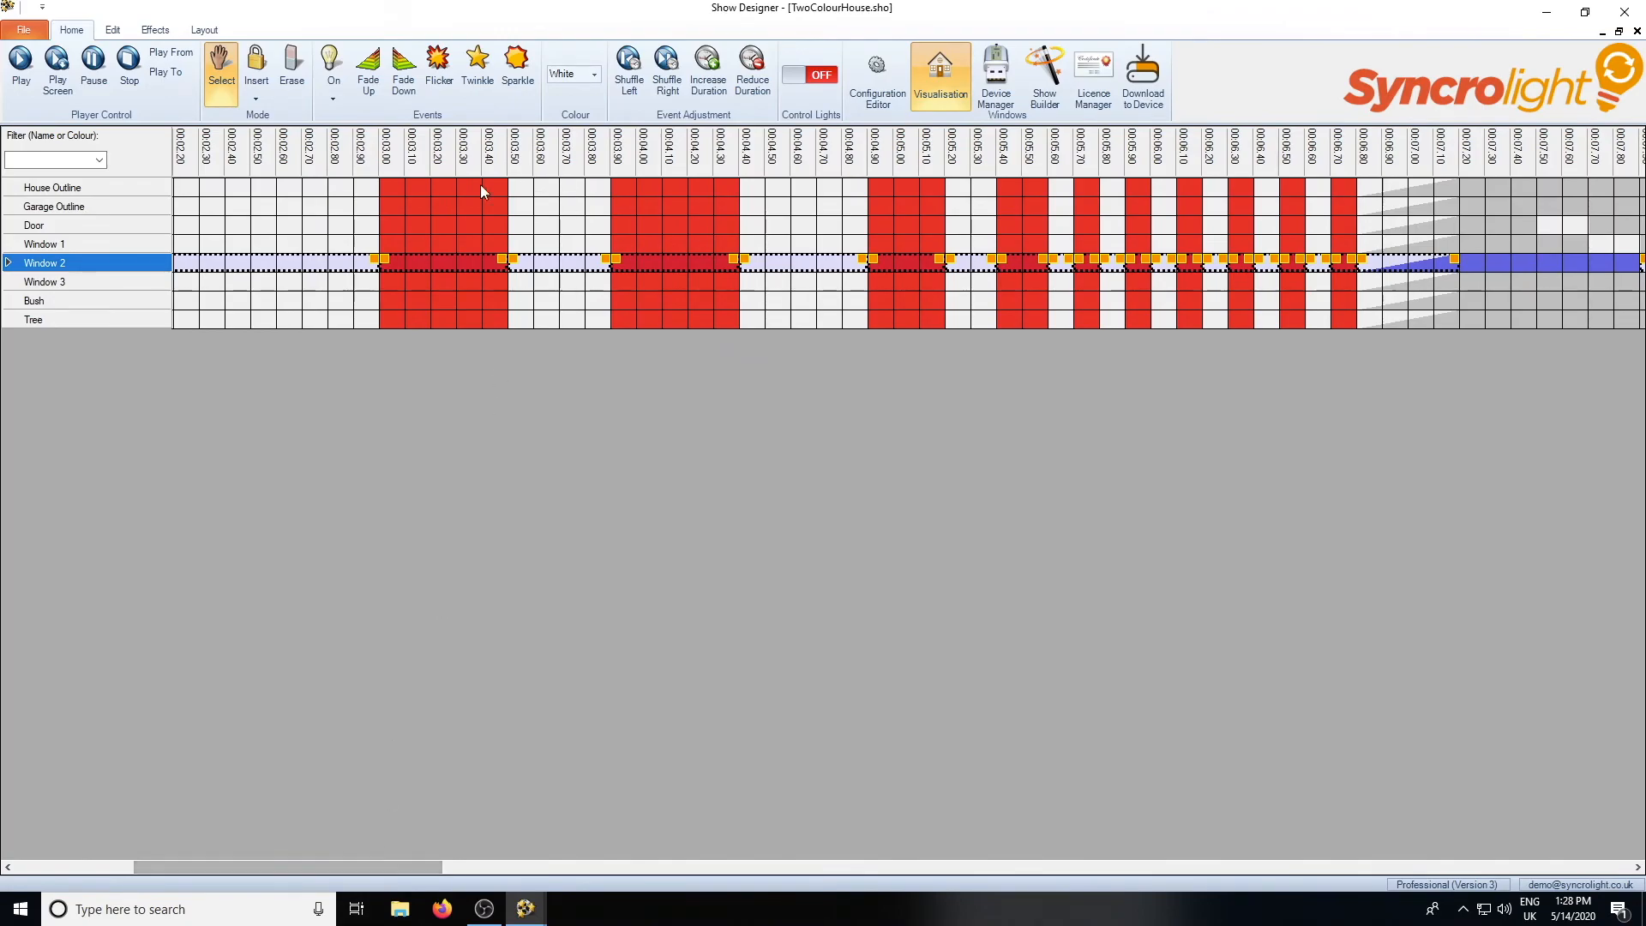
click(477, 867)
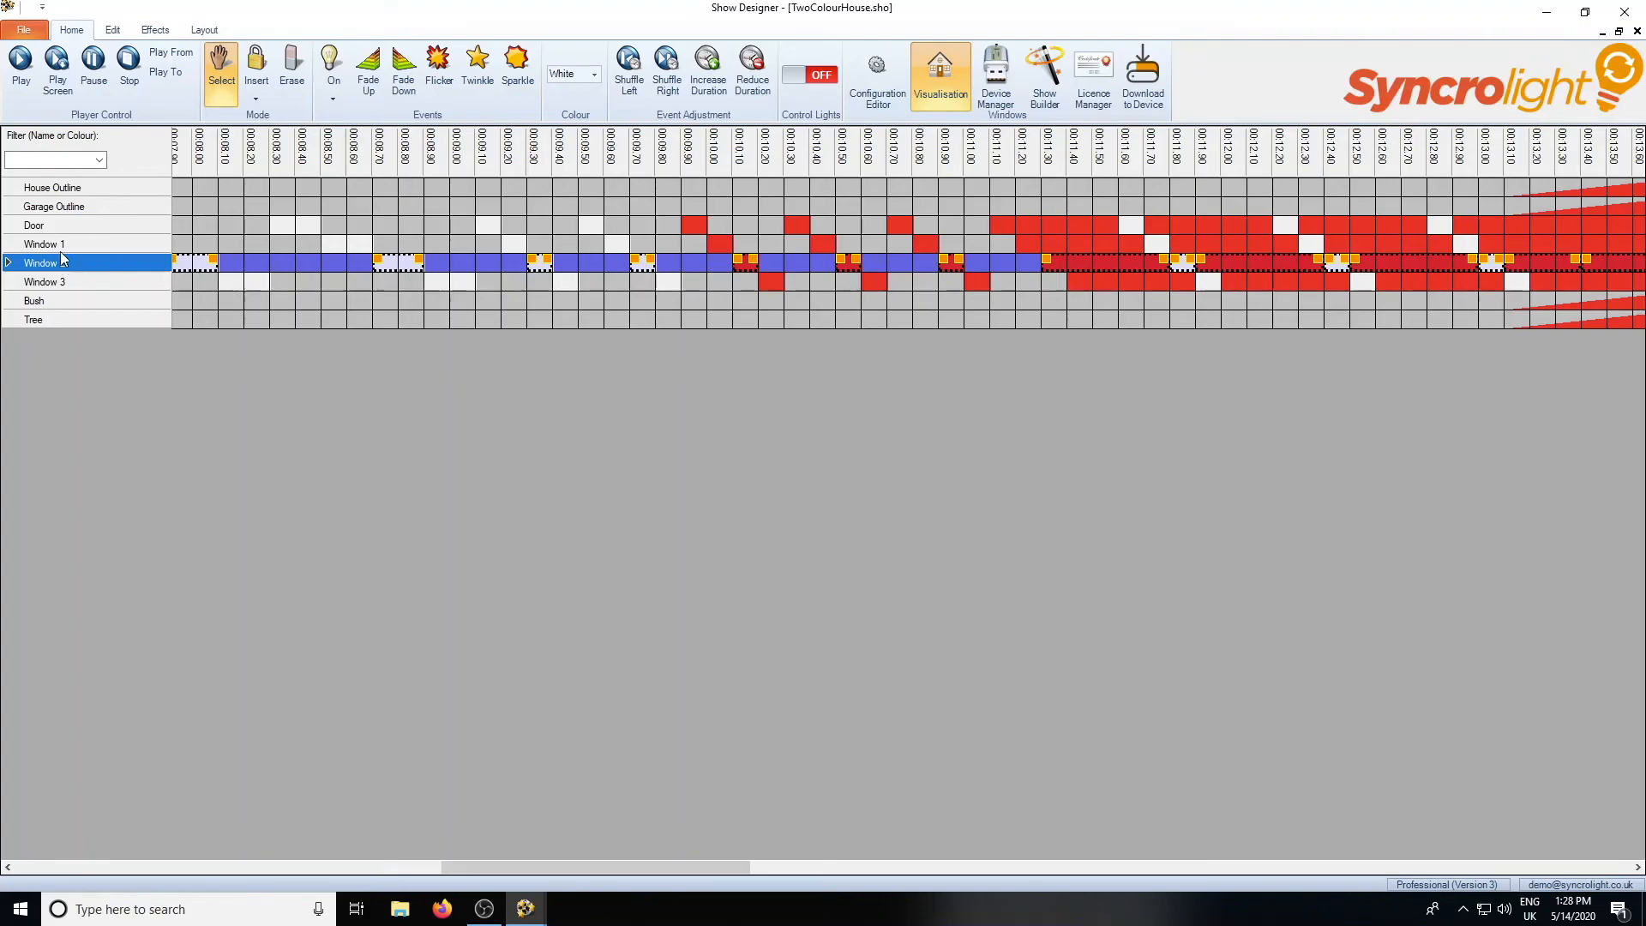
click(331, 248)
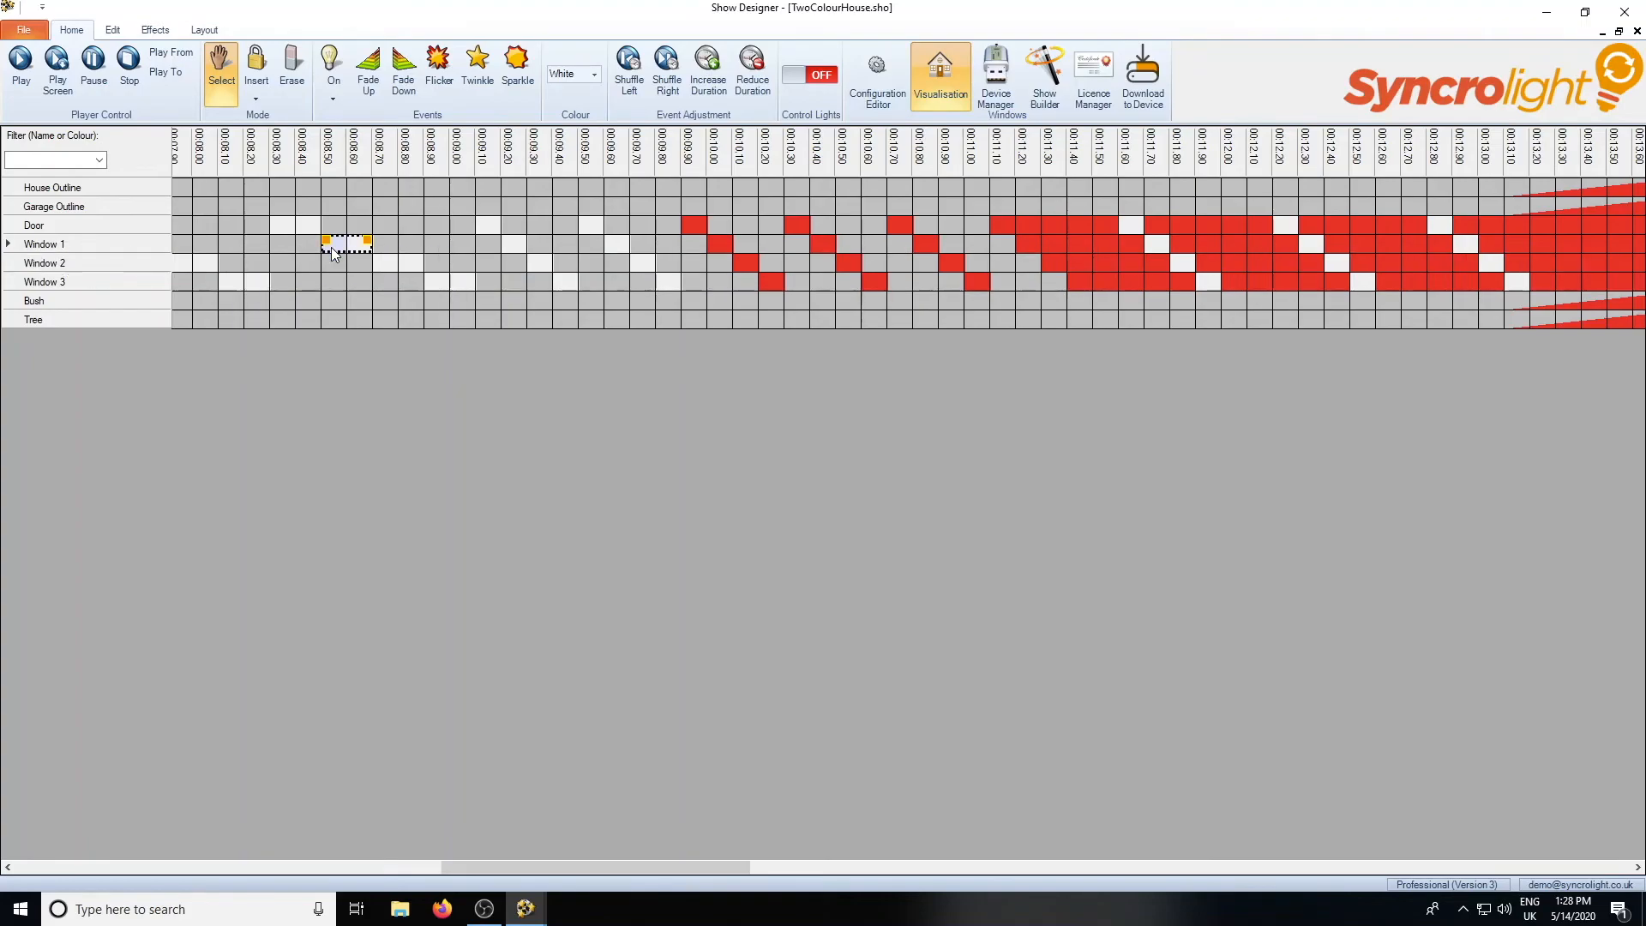
drag(572, 862, 791, 859)
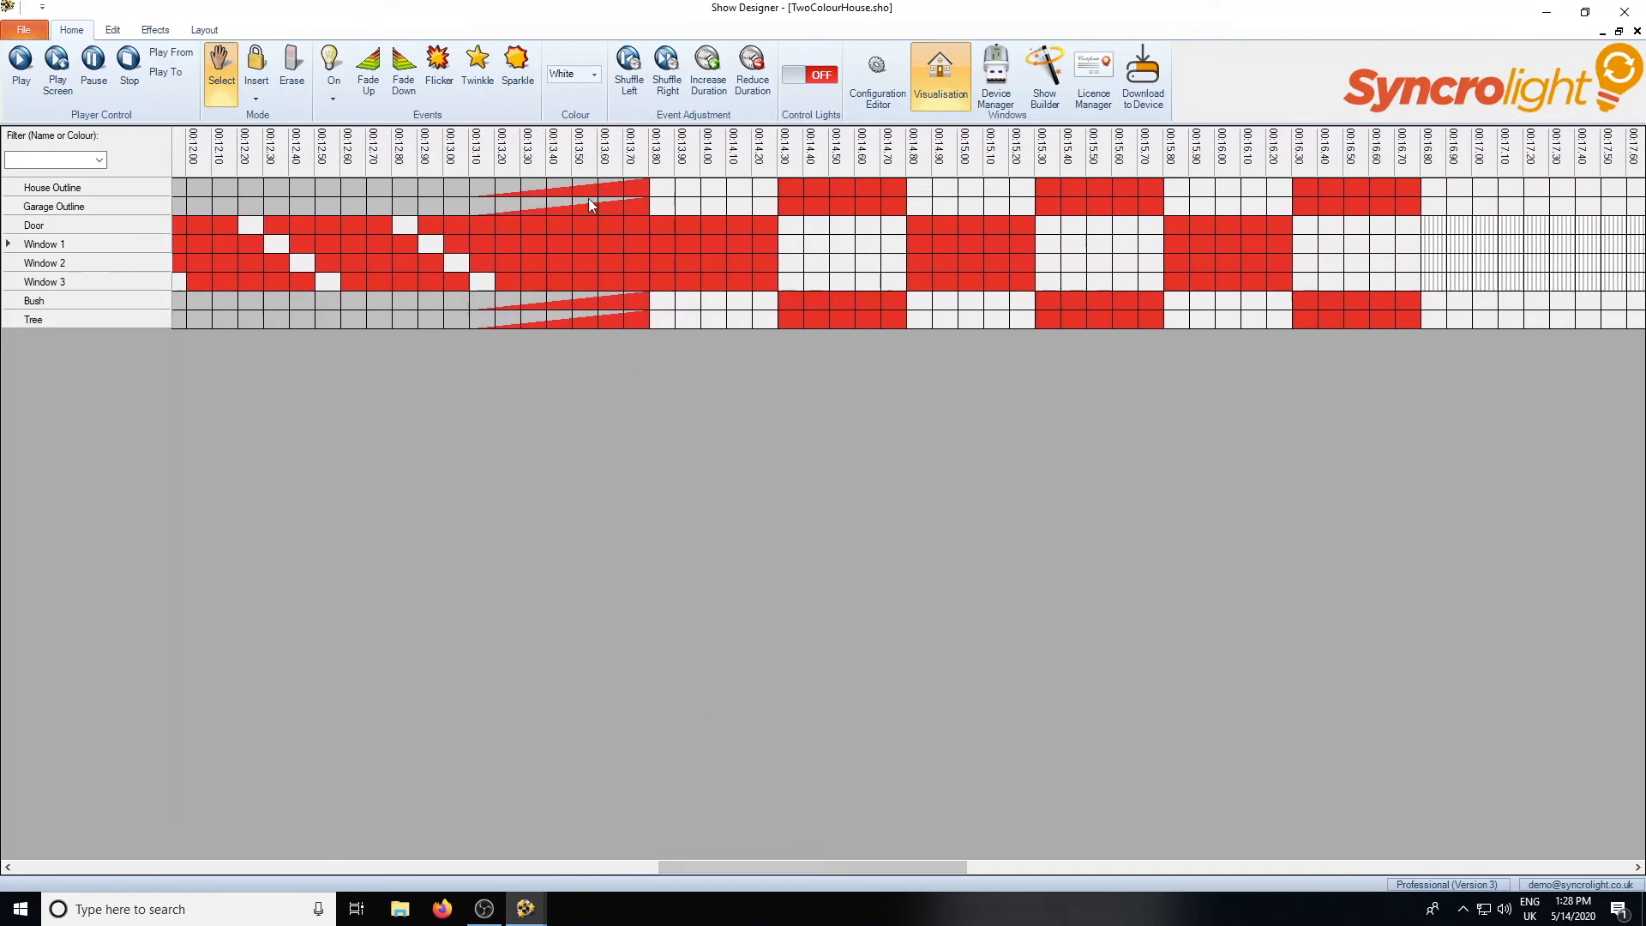
click(516, 192)
drag(698, 867, 909, 823)
click(686, 302)
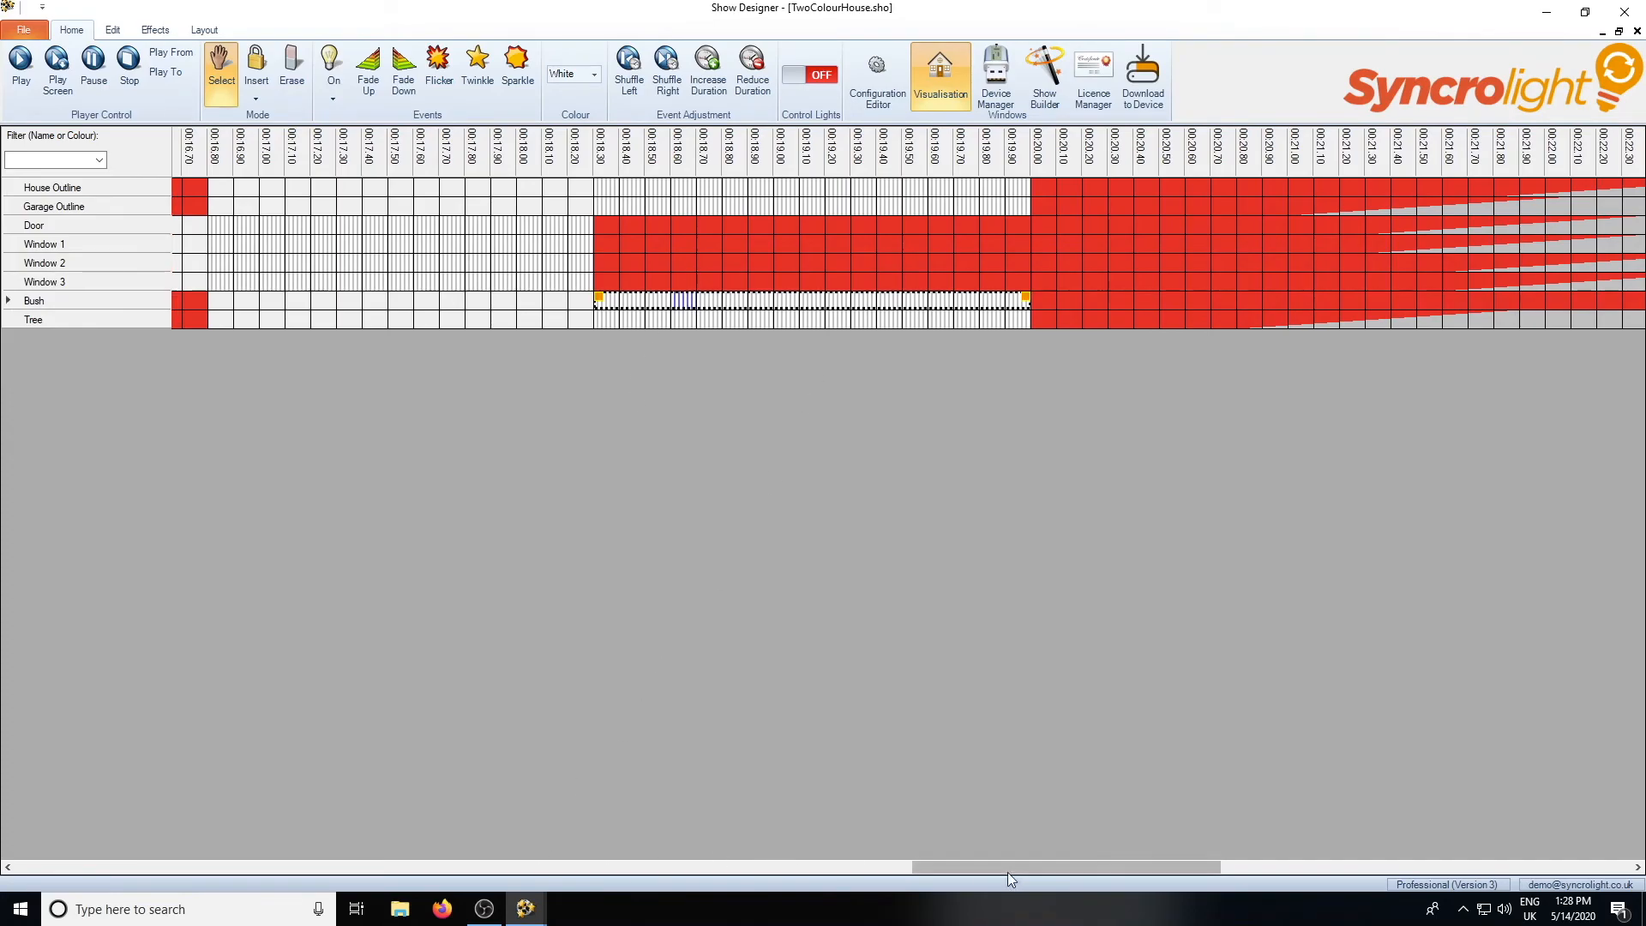
drag(980, 866, 1351, 867)
click(599, 191)
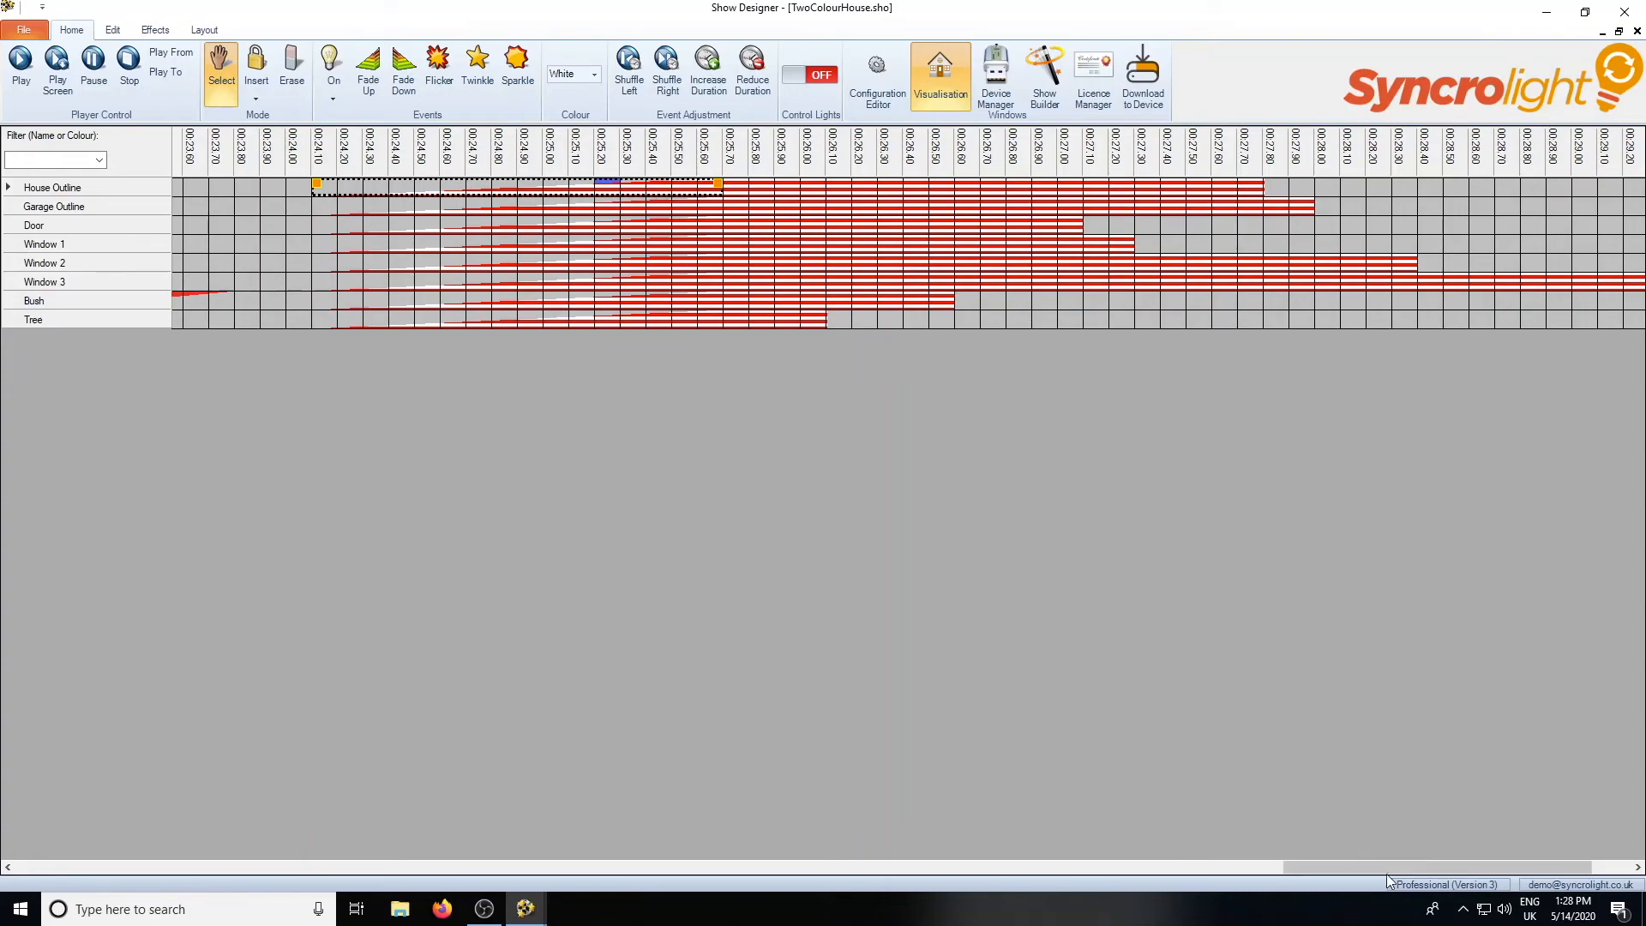
Play the show from the beginning with its visualisation, pause it partway through and stop playback.
drag(1408, 867, 52, 868)
click(22, 64)
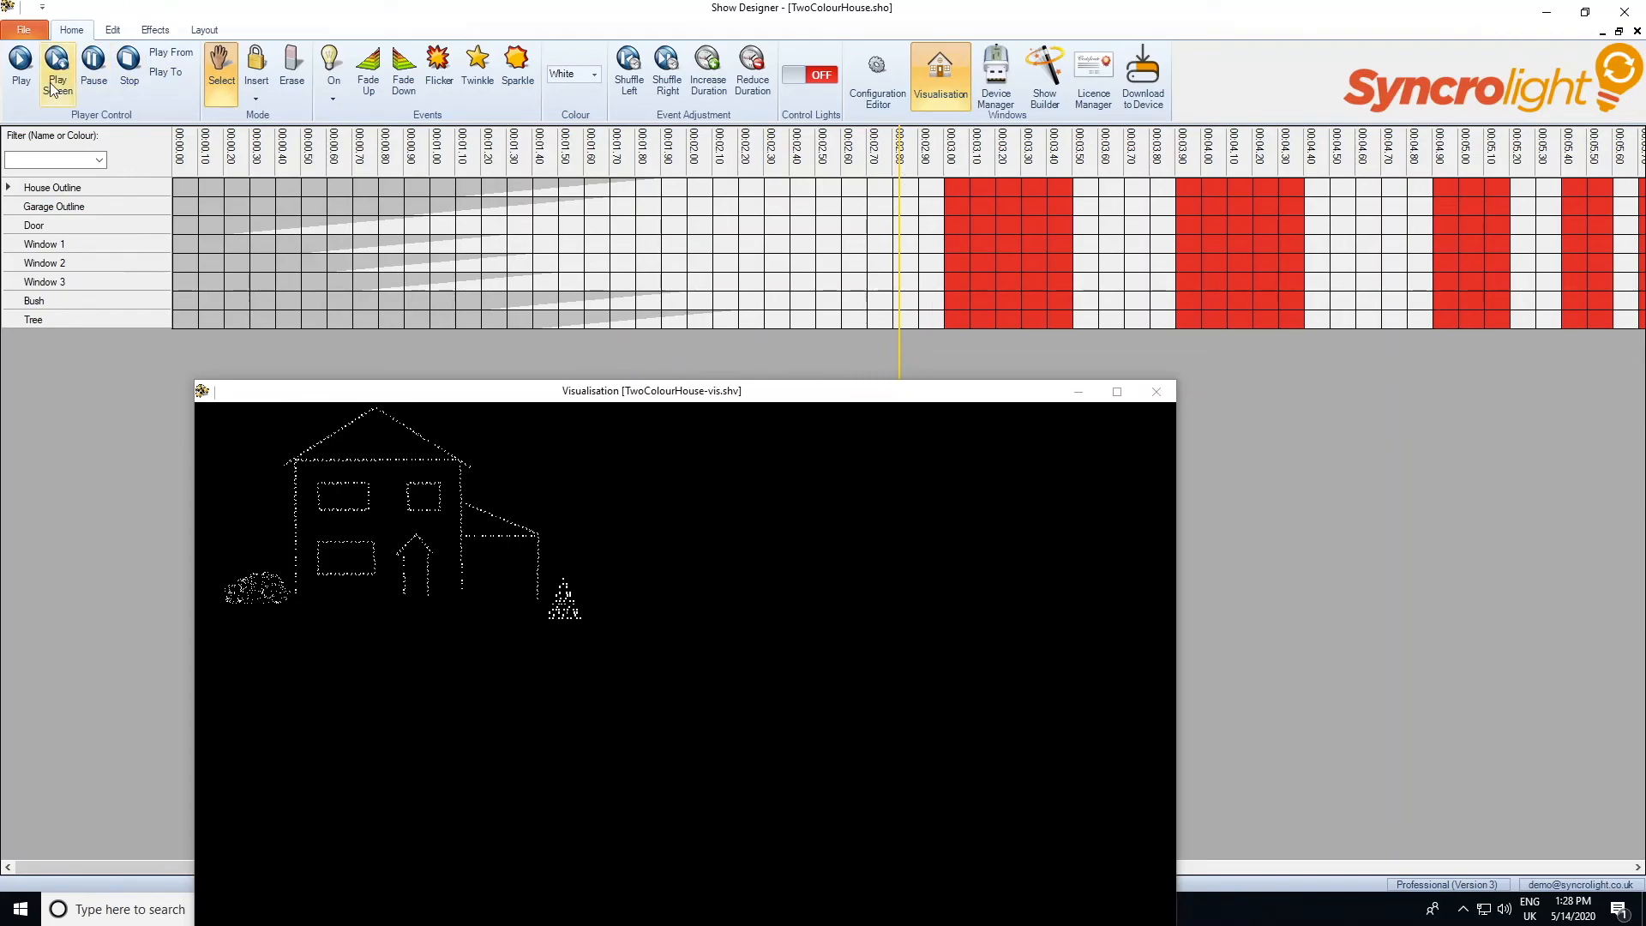
click(94, 68)
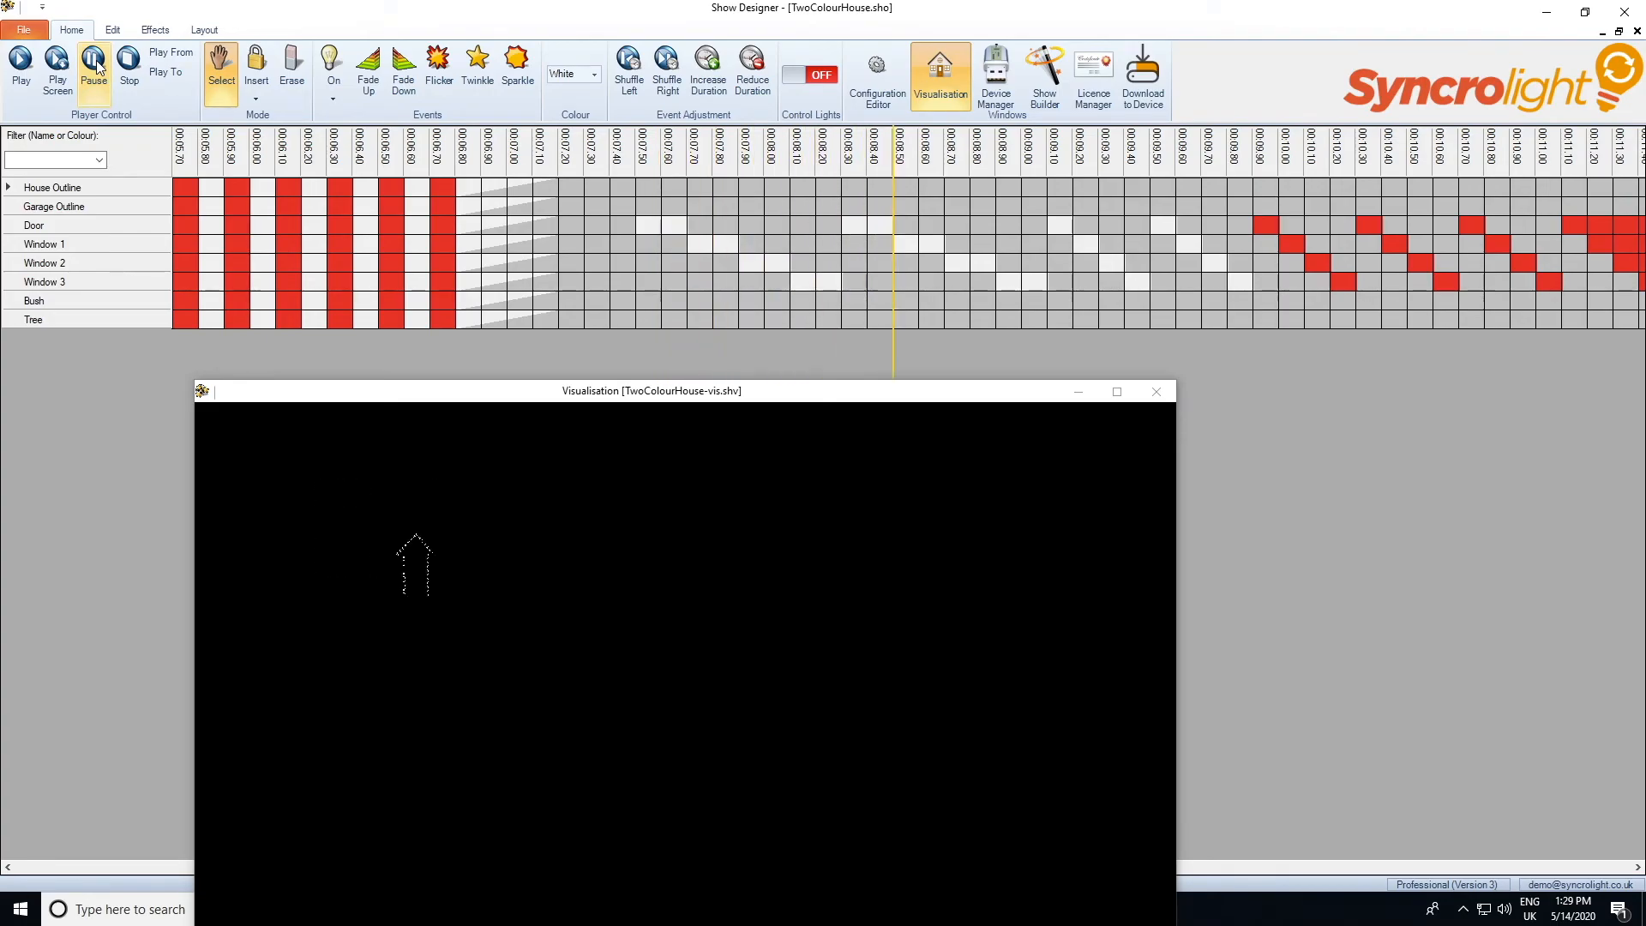
click(129, 68)
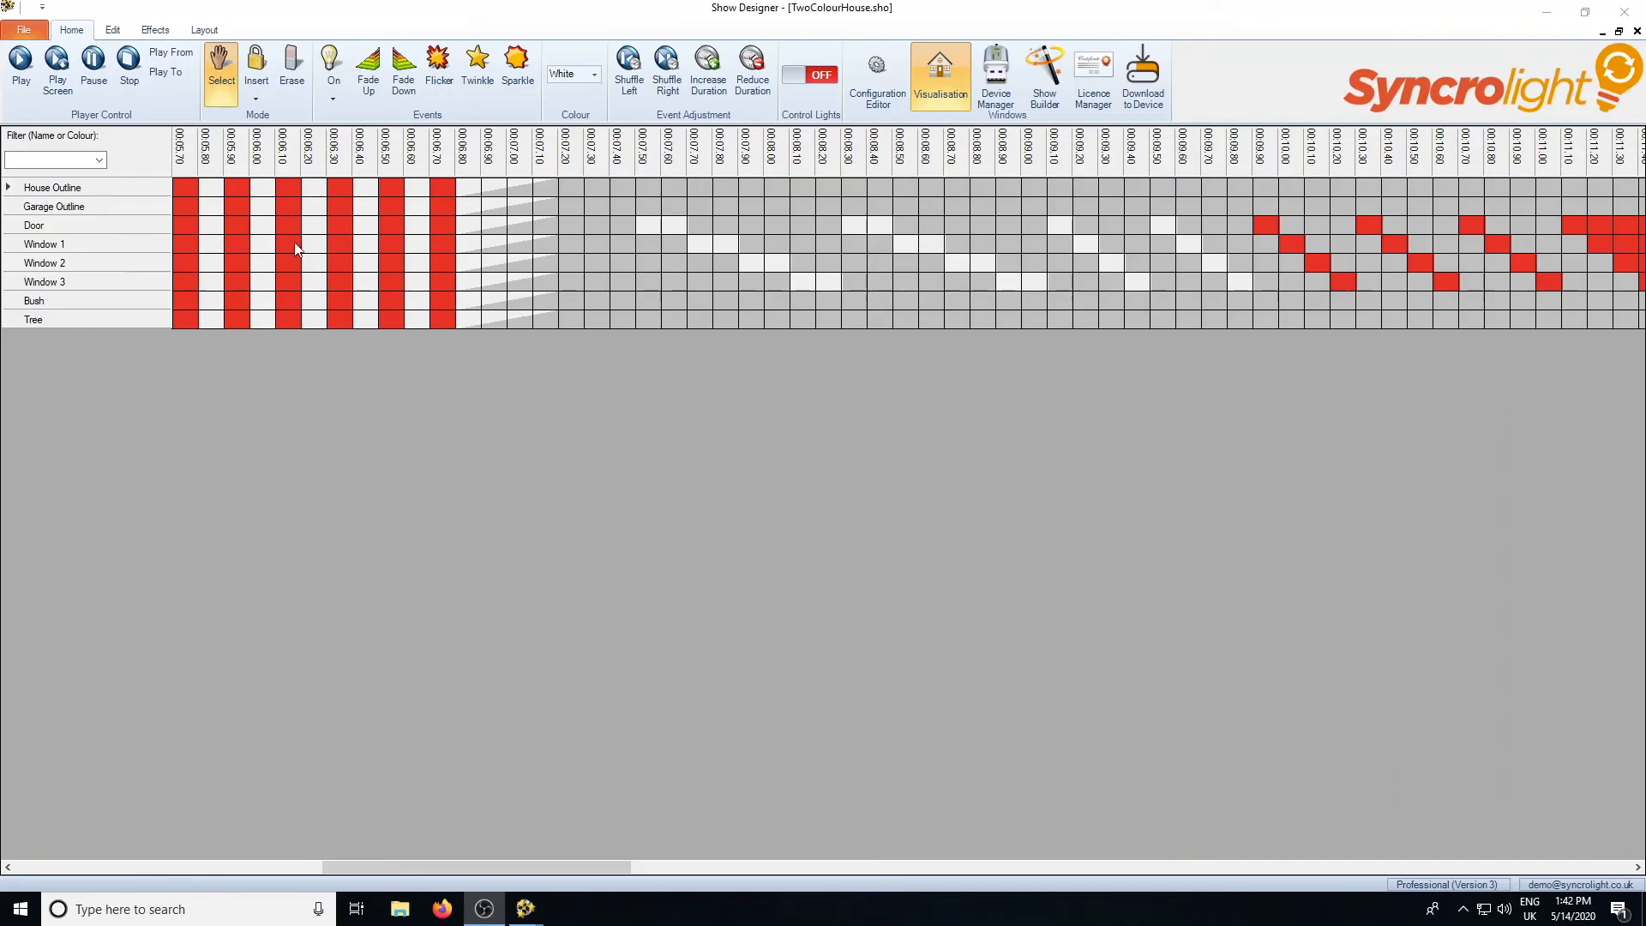
Load the Dance of the Sugar Plum Faries sample, minimise the main editor, and view its visualisation maximised before restoring the visualisation window.
click(30, 30)
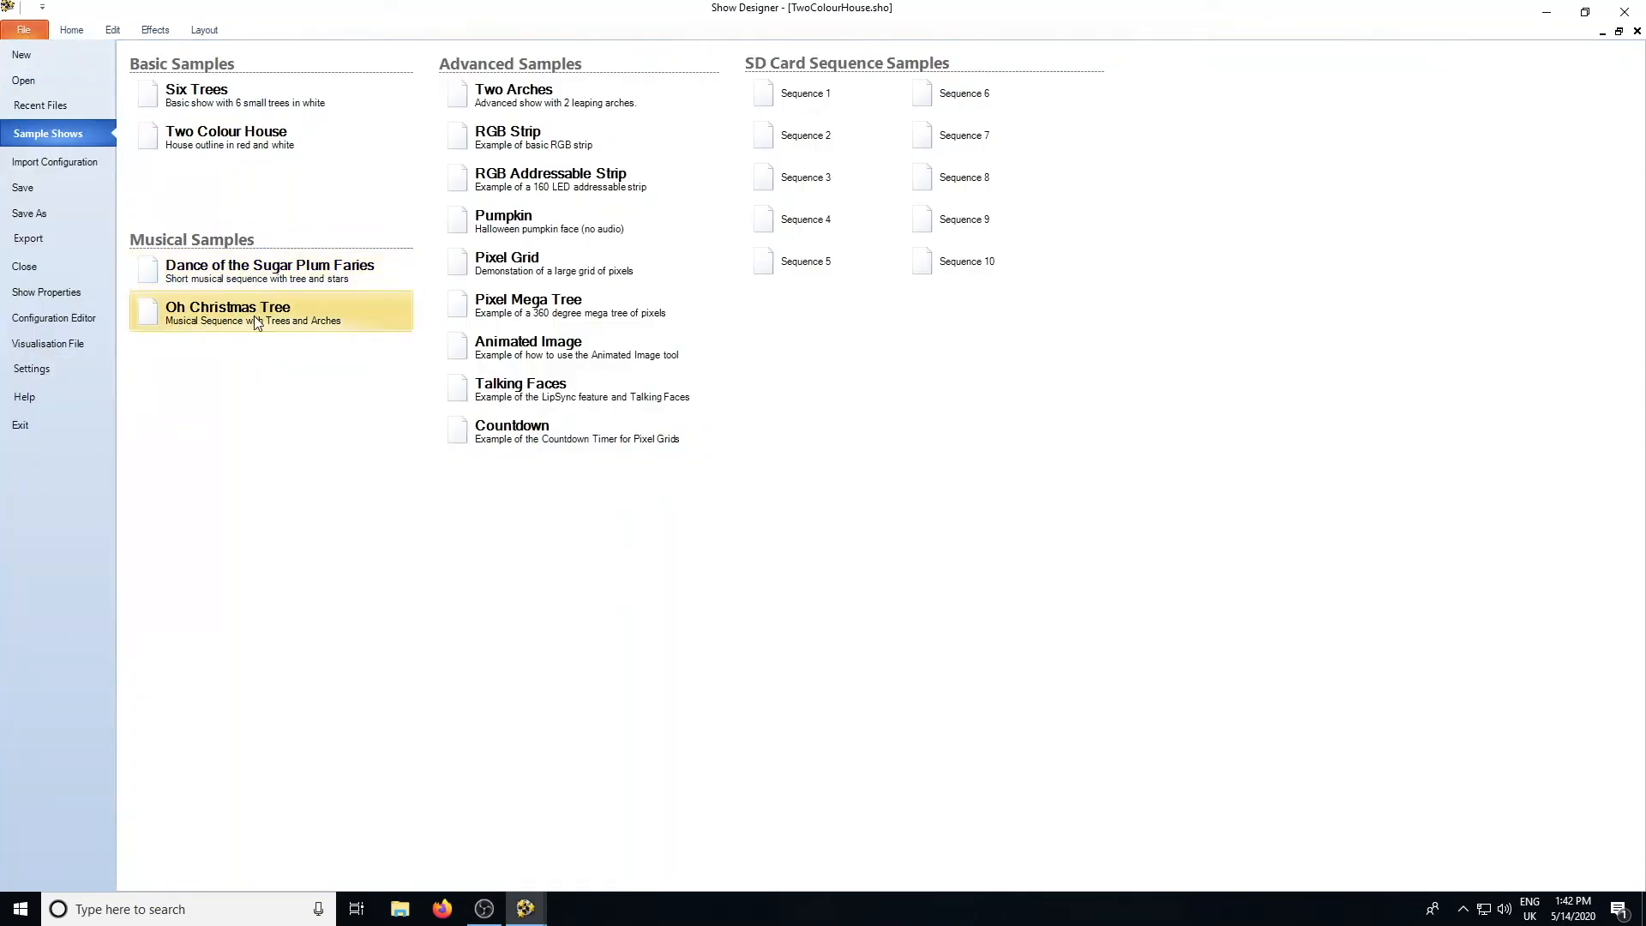
click(268, 272)
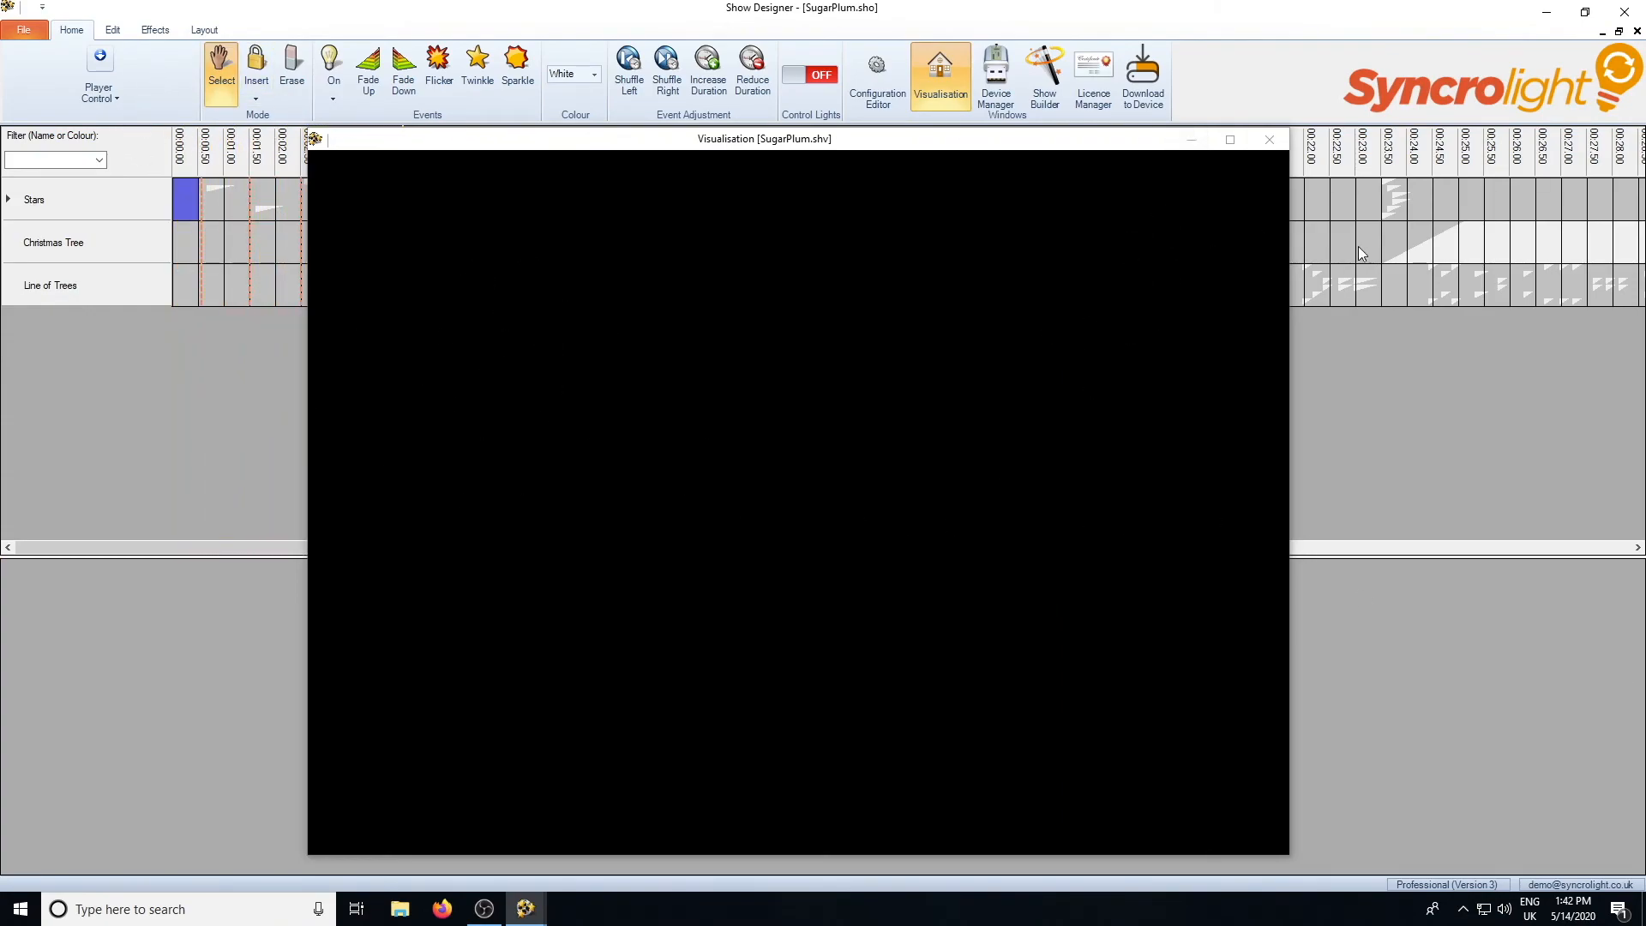
drag(823, 147, 761, 104)
click(1548, 16)
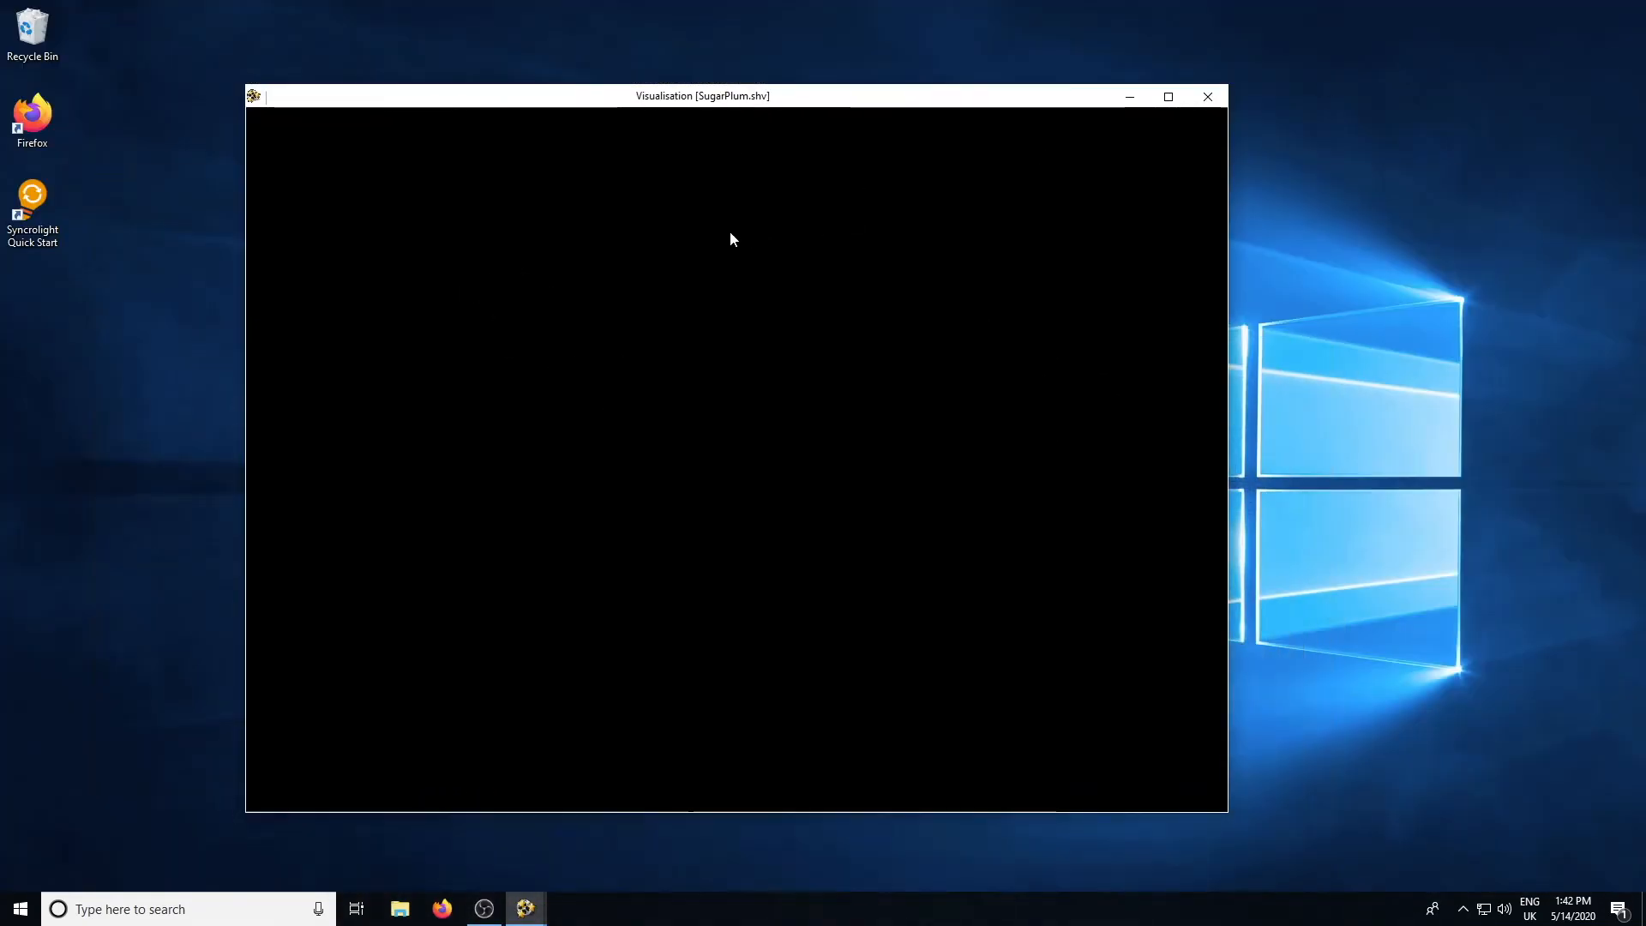
click(1168, 97)
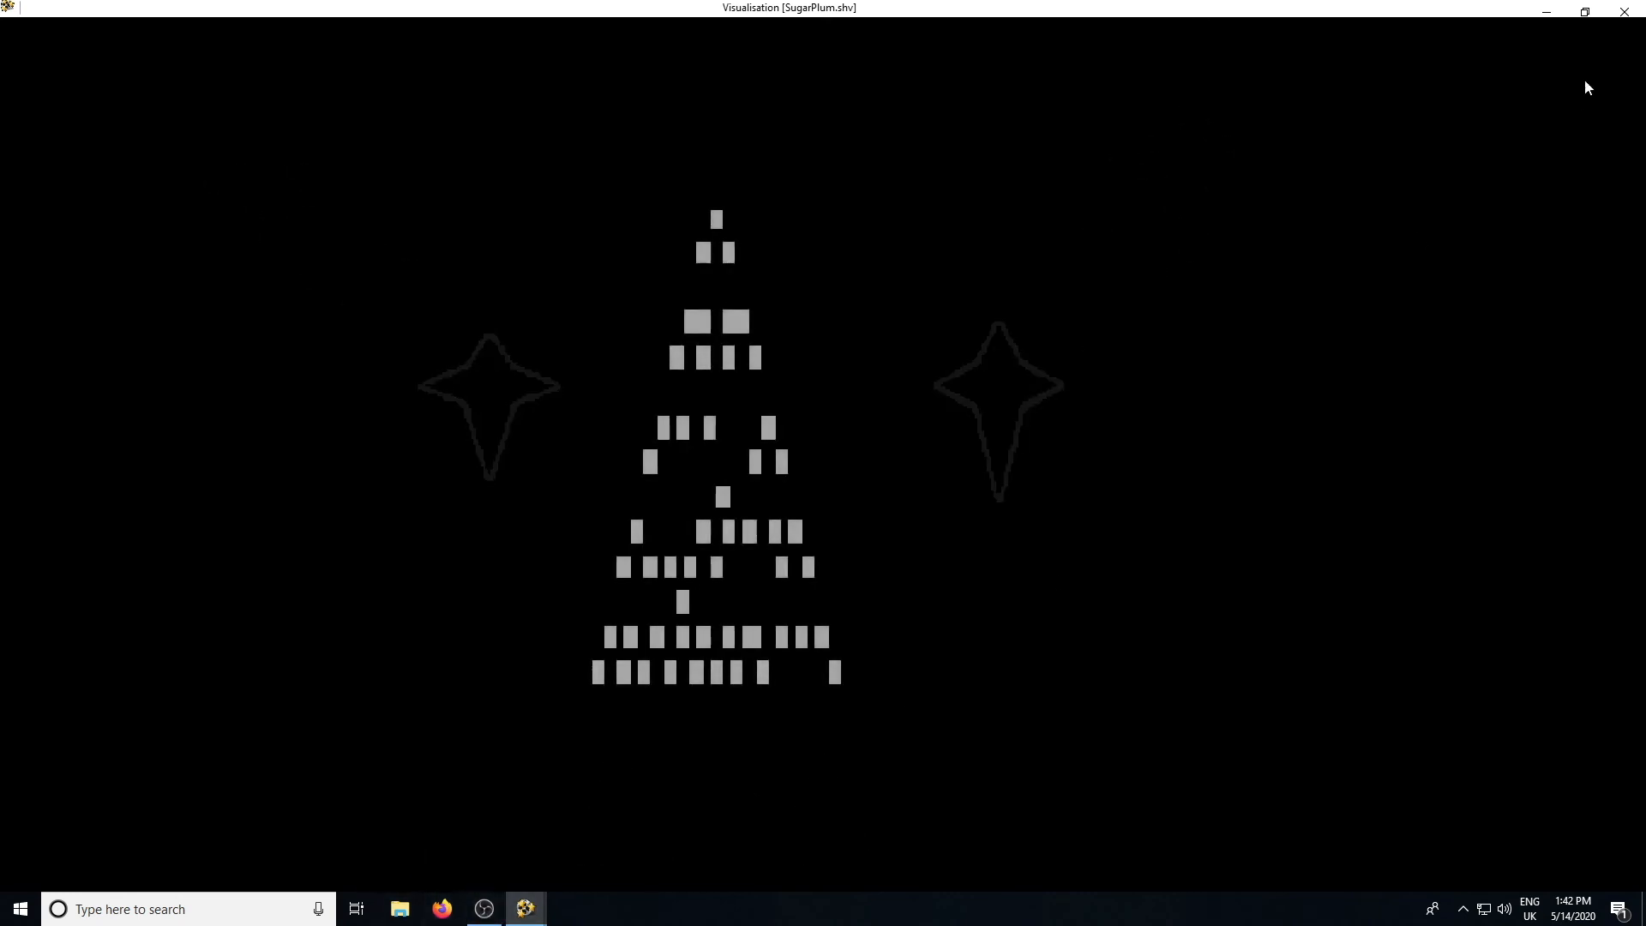
click(1584, 11)
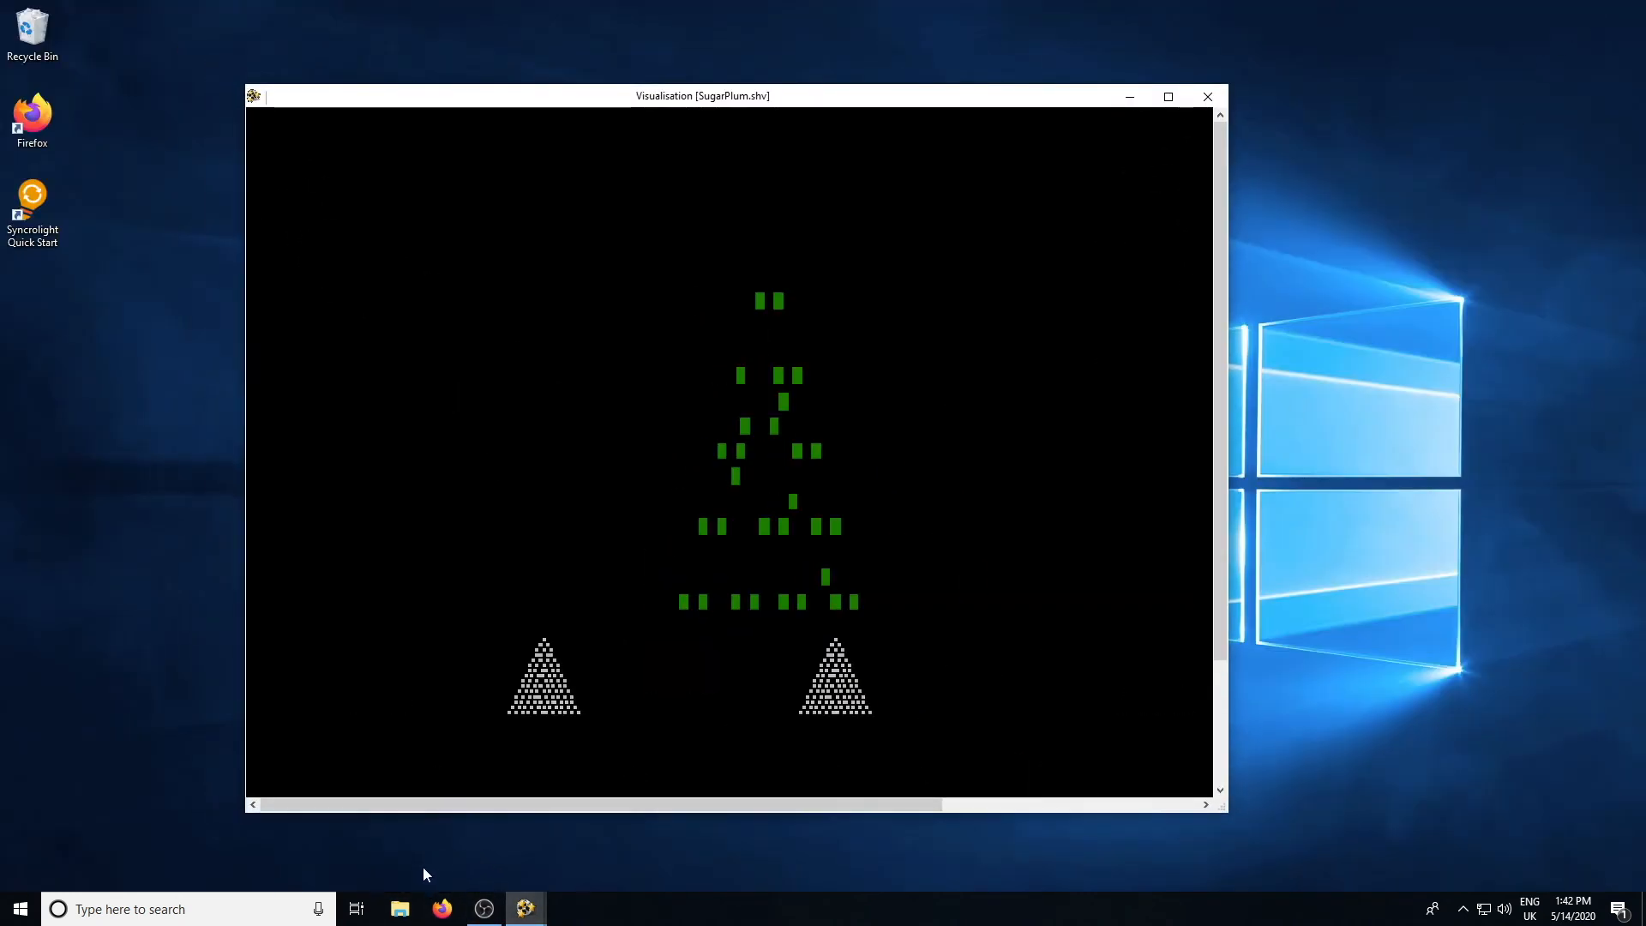
Bring the Show Designer editor back and move the visualisation window aside to uncover the timeline.
mouse_move(526, 907)
click(450, 875)
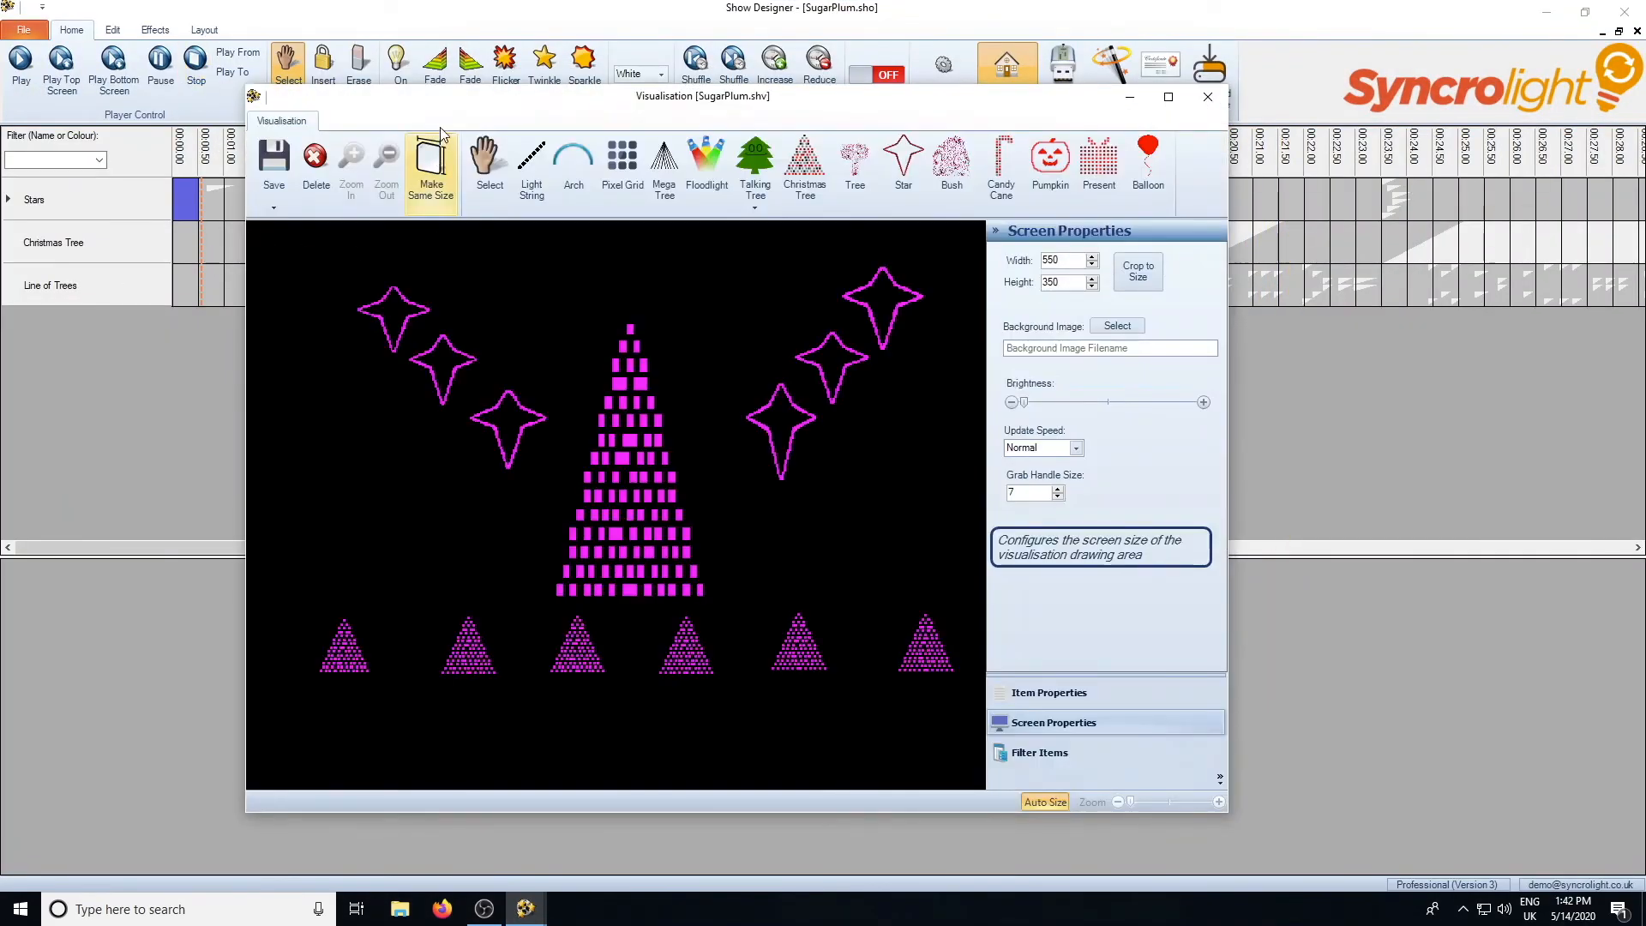
drag(456, 105, 1509, 118)
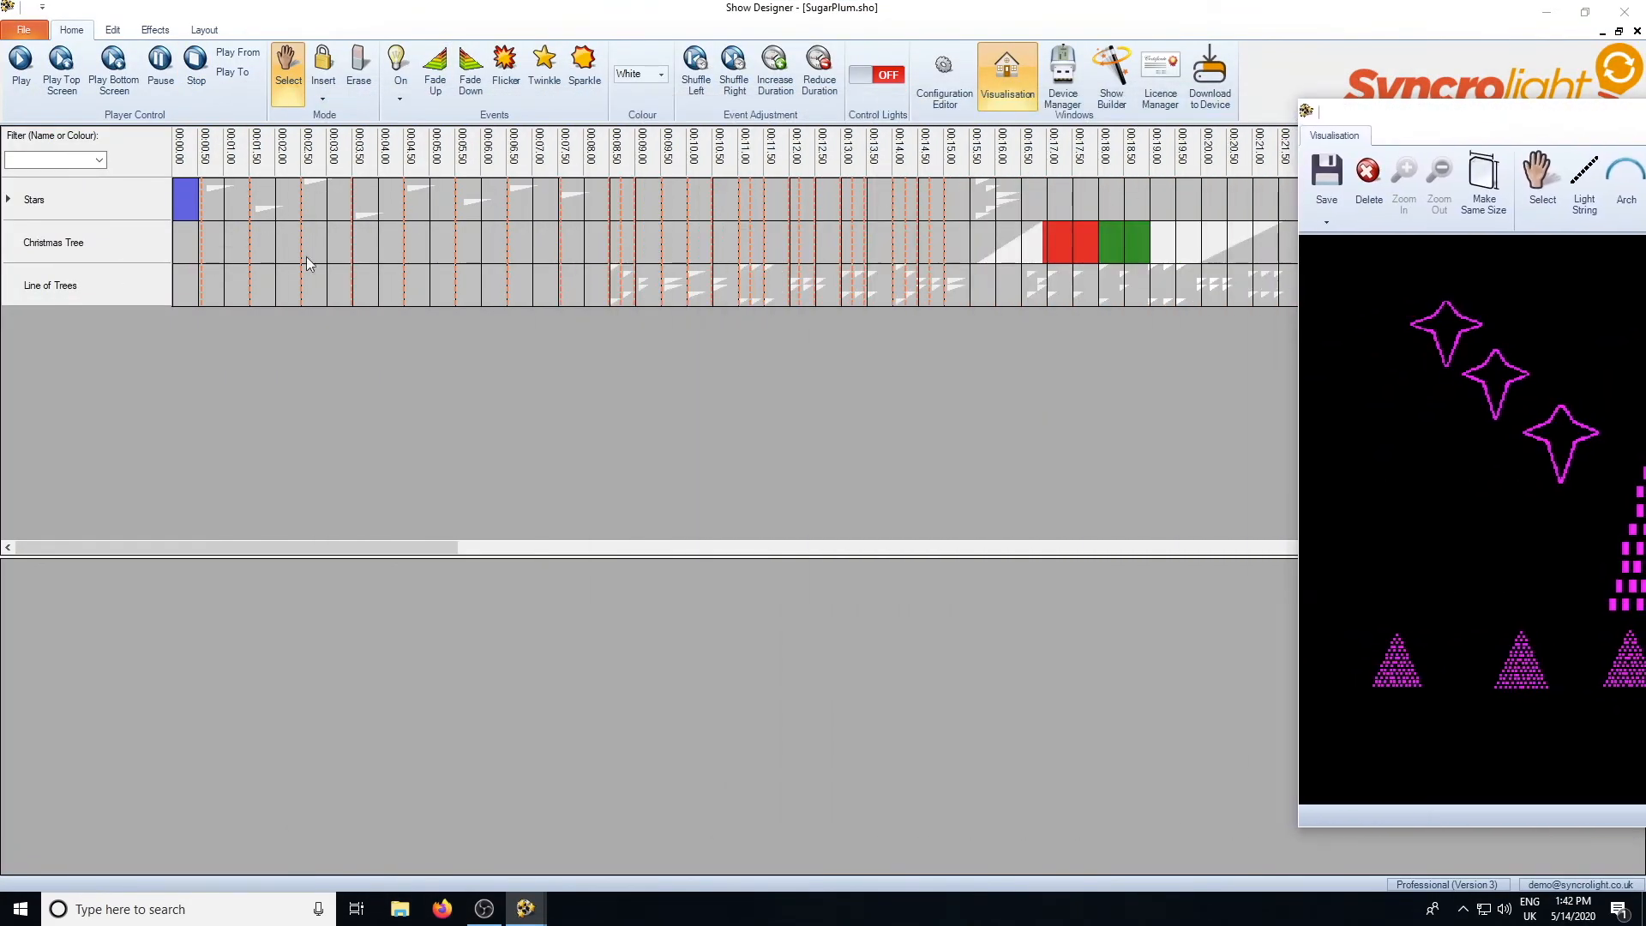
Compare the segments of the Christmas Tree and Stars channels by selecting time ranges between 2.50 and 6.00 seconds on each.
drag(306, 253, 463, 251)
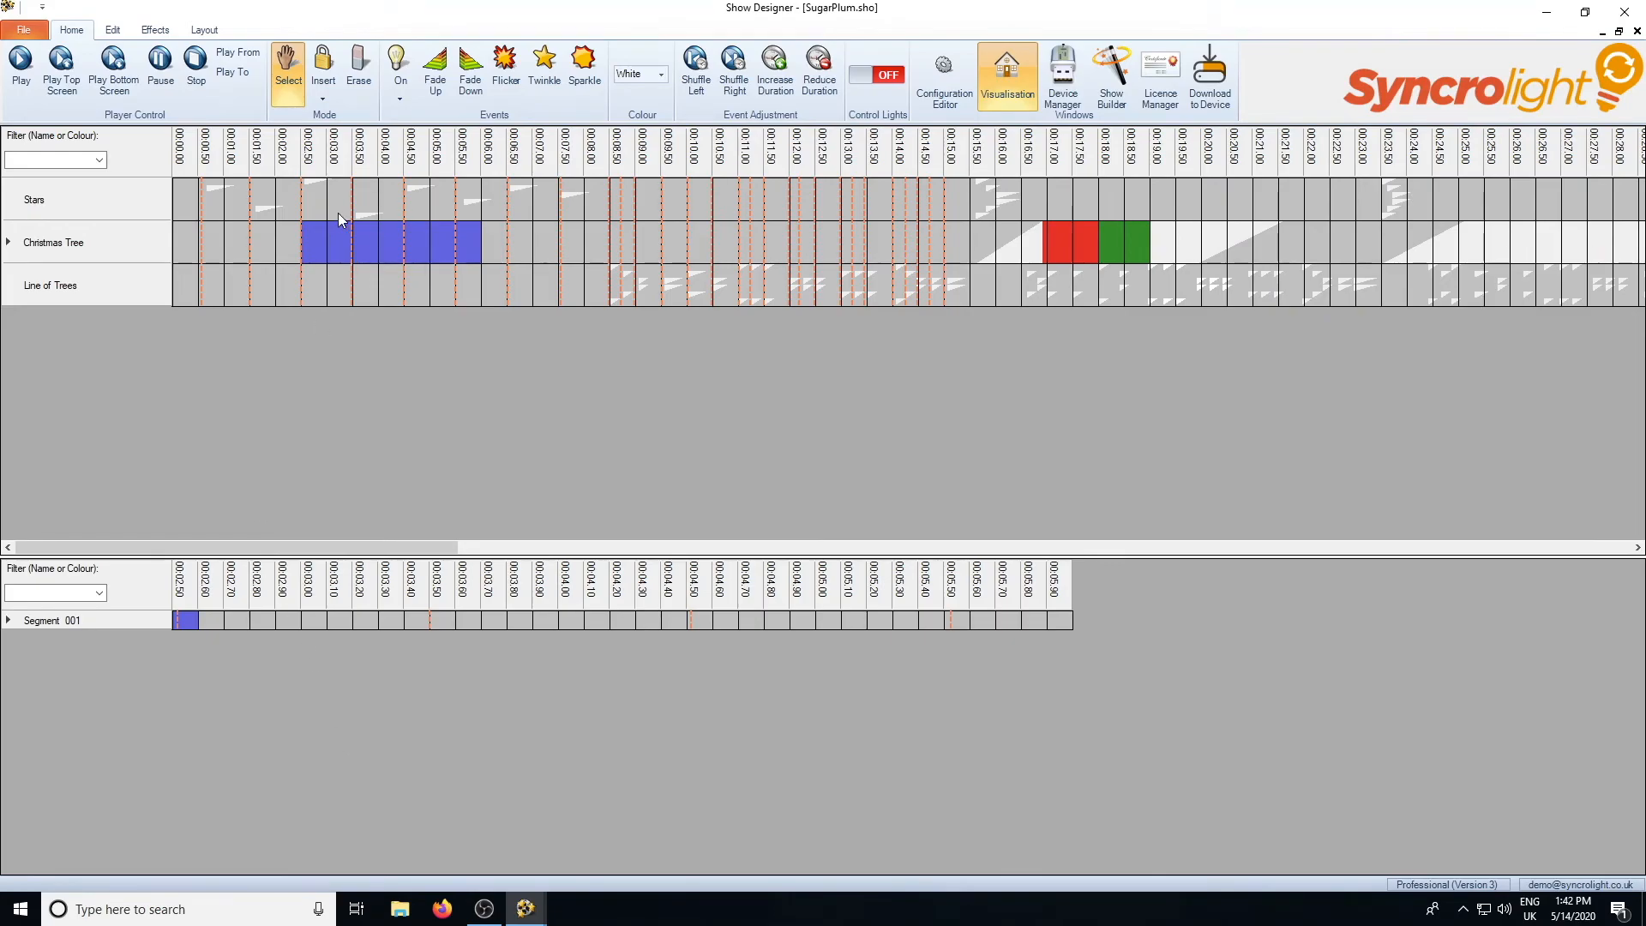
drag(338, 213, 478, 199)
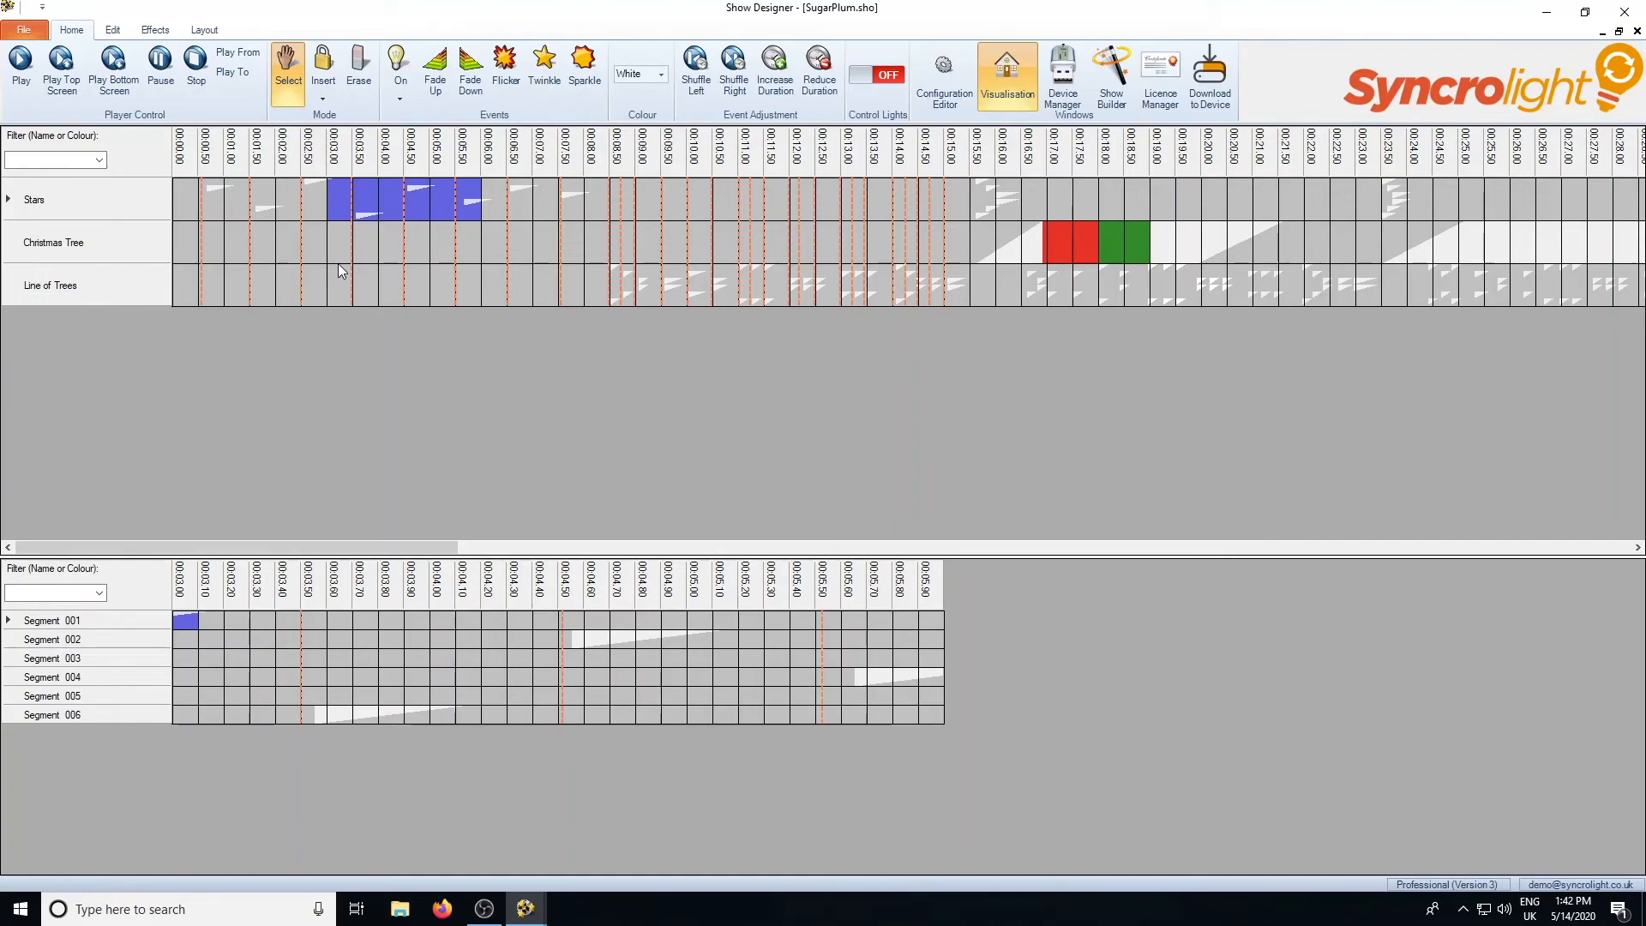
drag(314, 242, 422, 245)
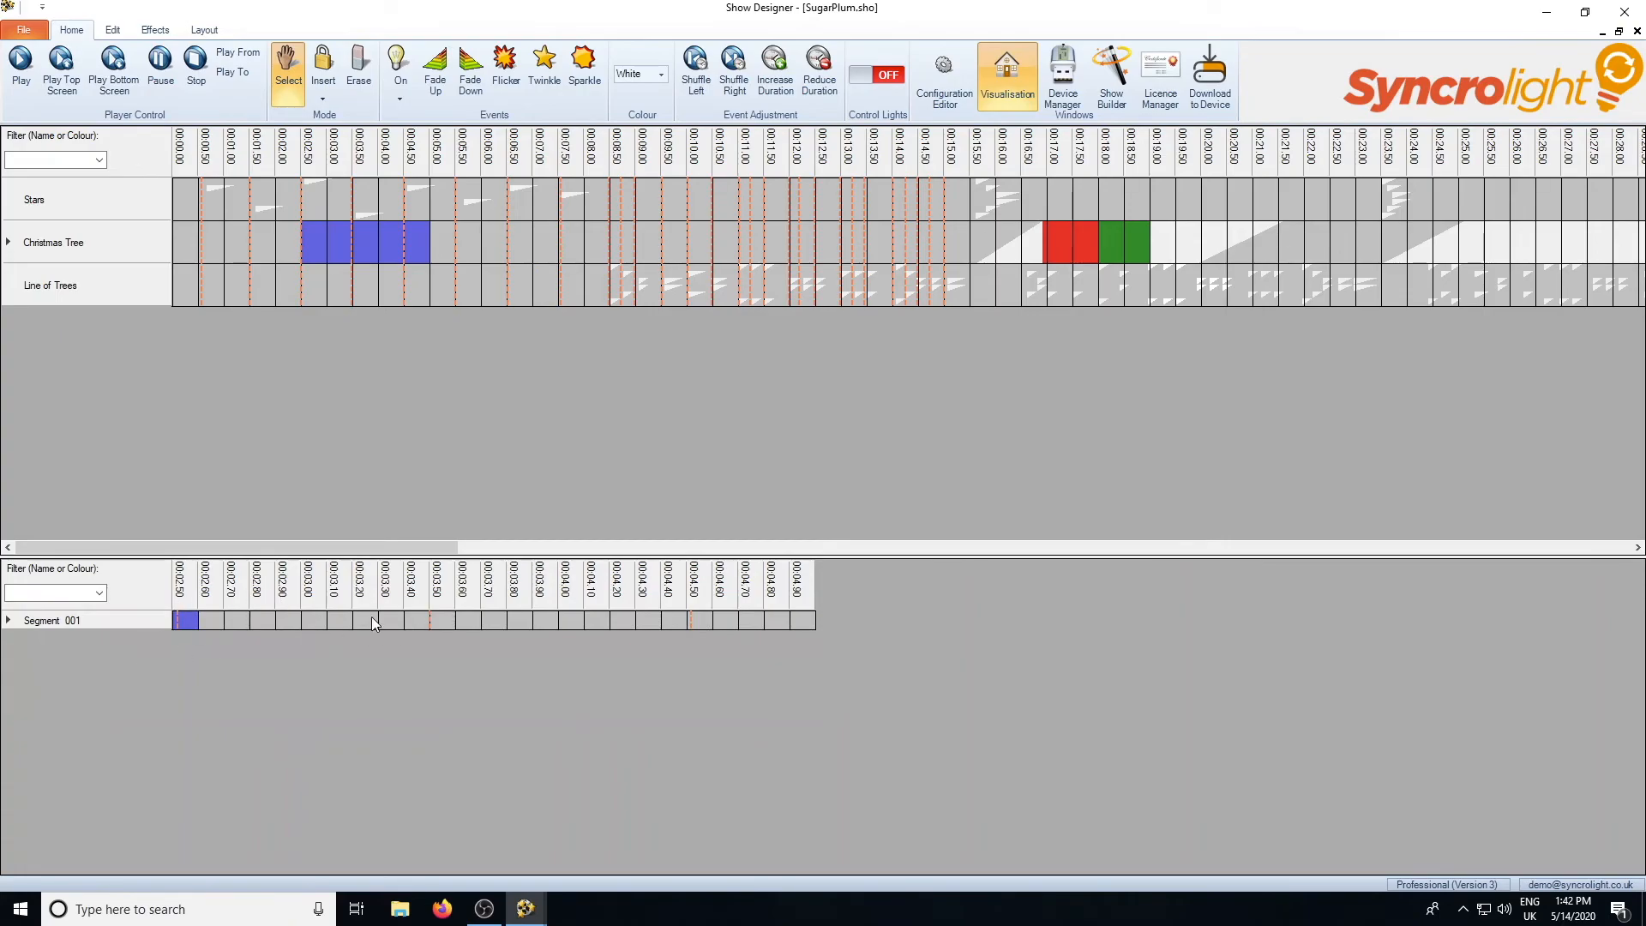
Select 1.50 to 4.00 seconds on the Stars channel, play only that detailed section and return to the timeline.
drag(274, 220, 311, 210)
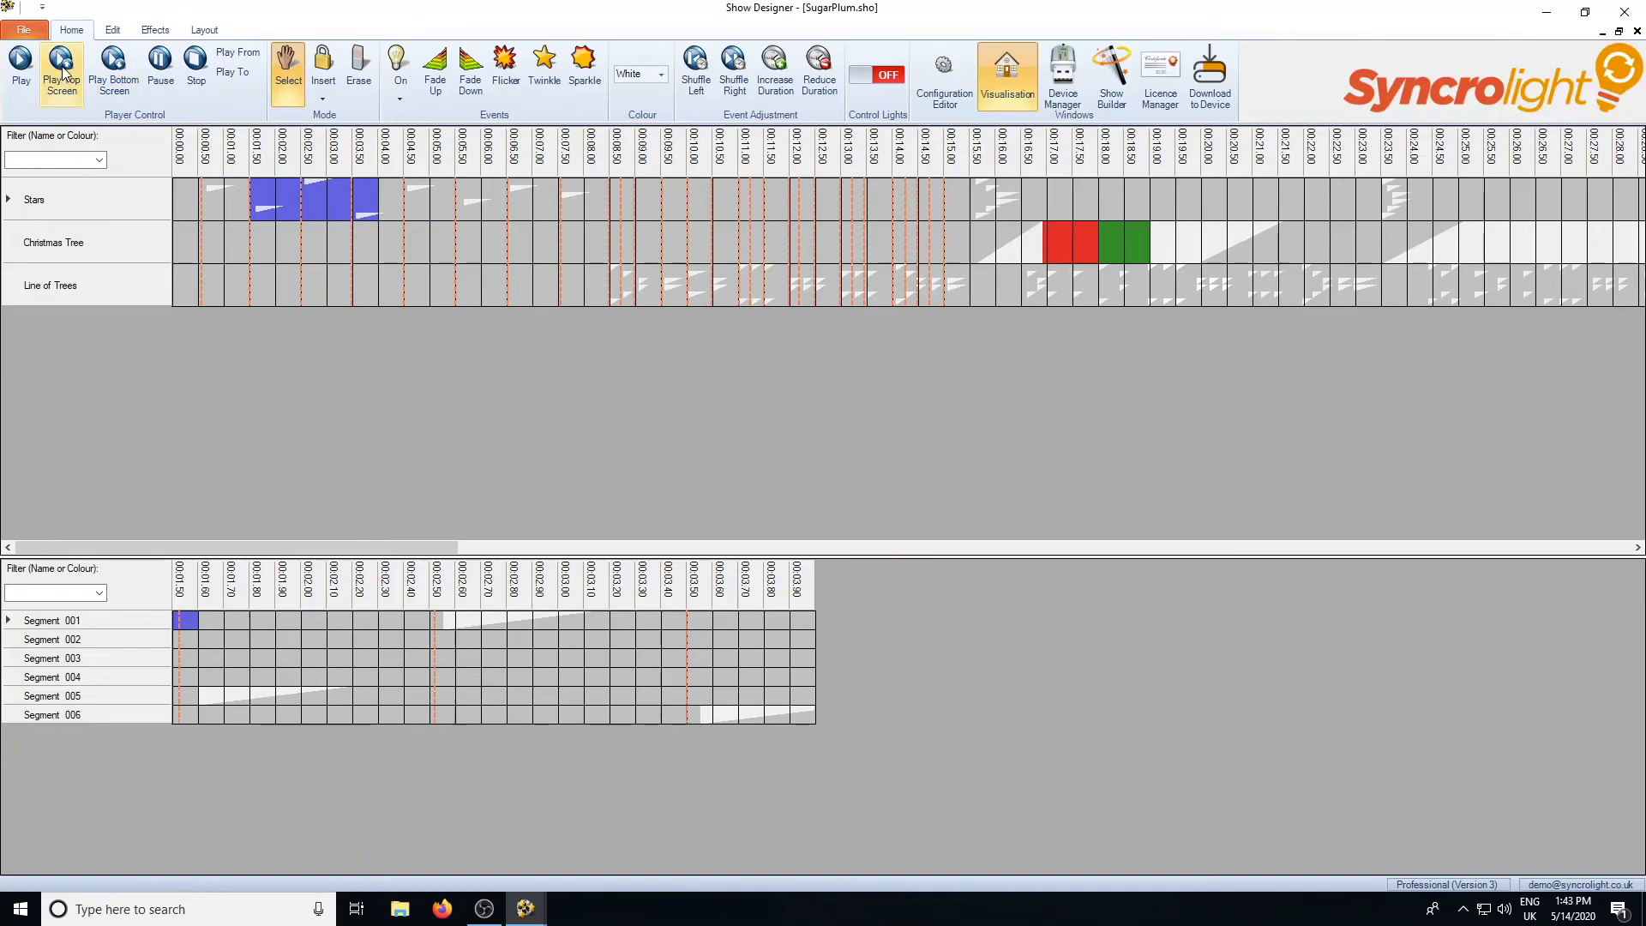
click(118, 75)
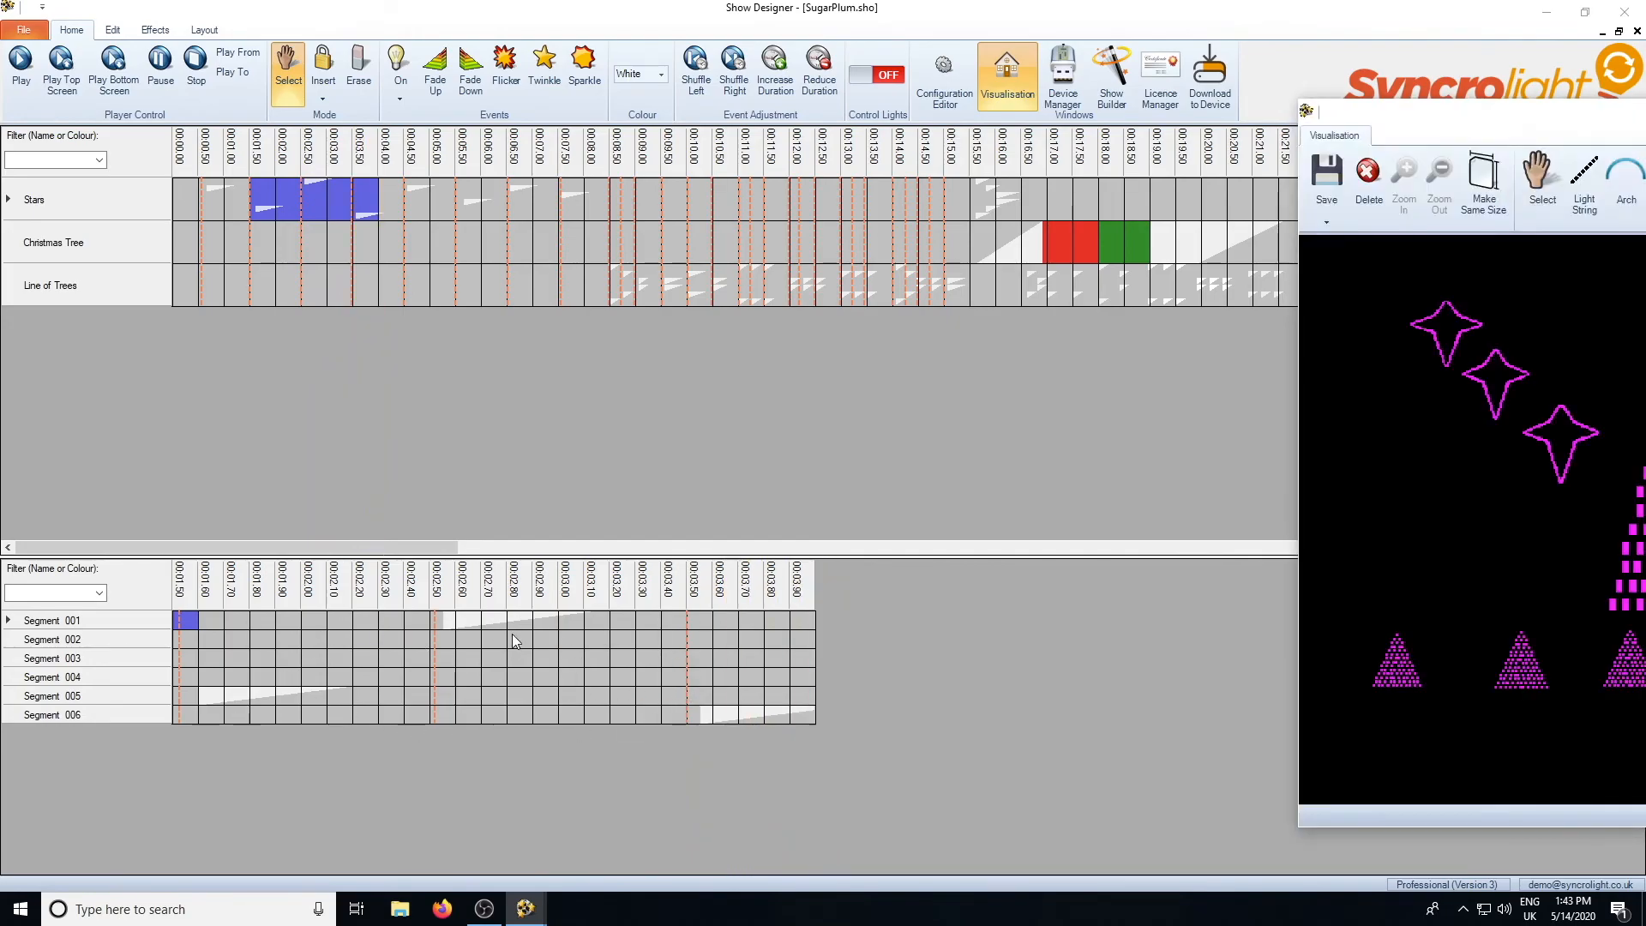
click(128, 86)
drag(348, 544, 283, 553)
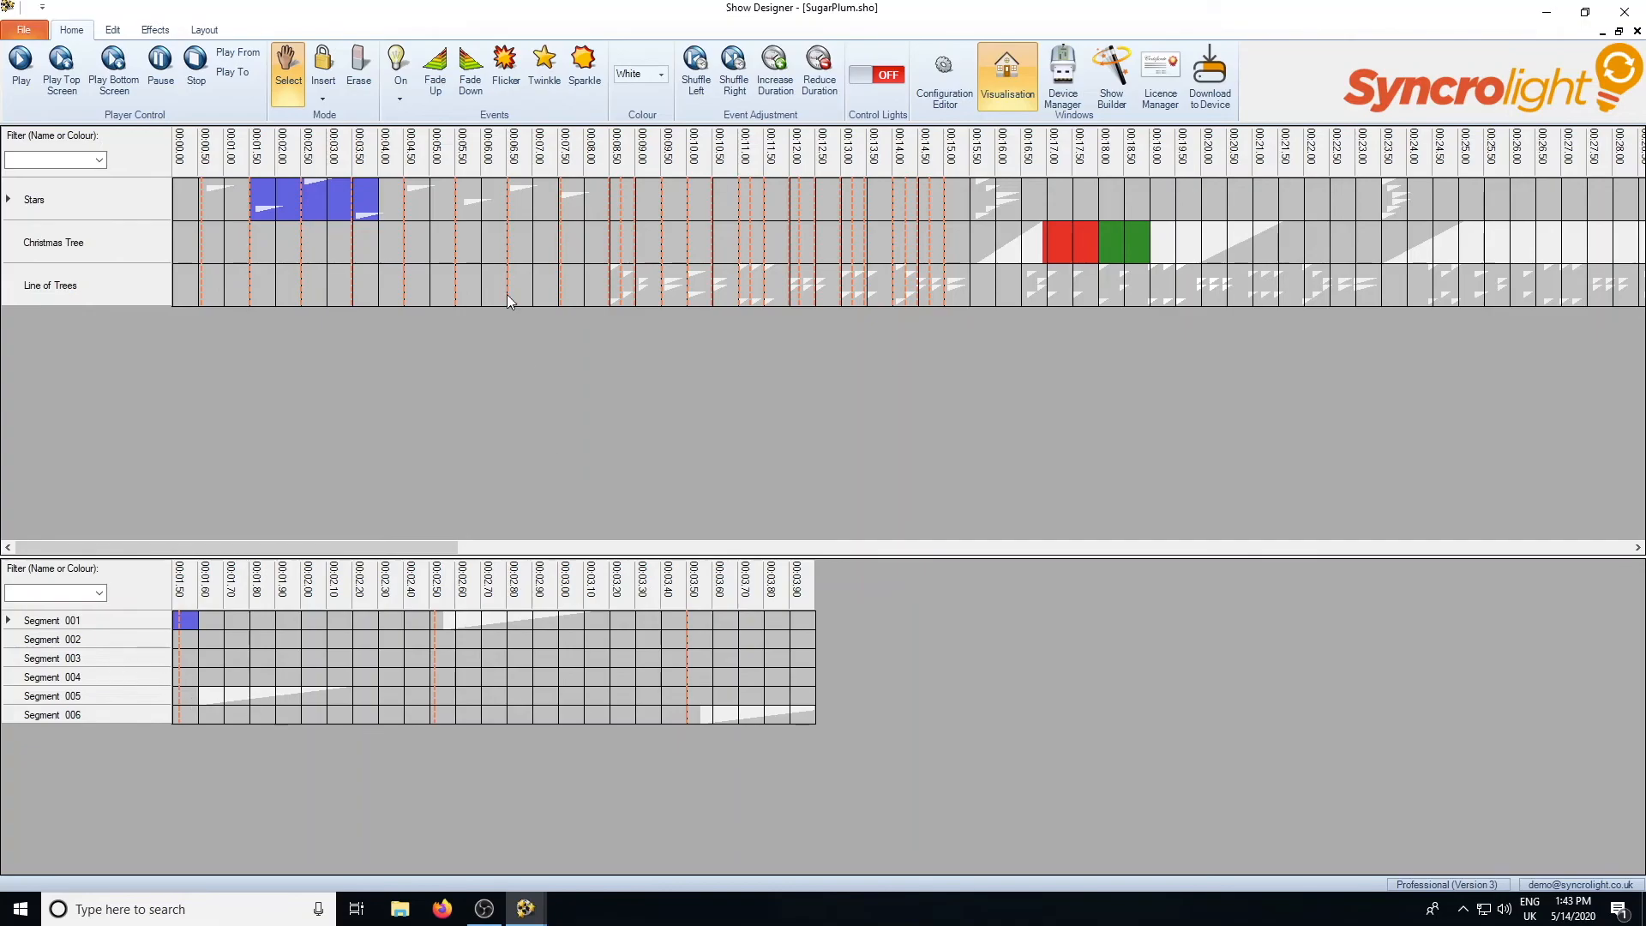
Select 2.00 to 4.50 seconds on the Stars channel and add a white On event to Segment 003 from 2.60 to 3.30.
drag(274, 245, 381, 211)
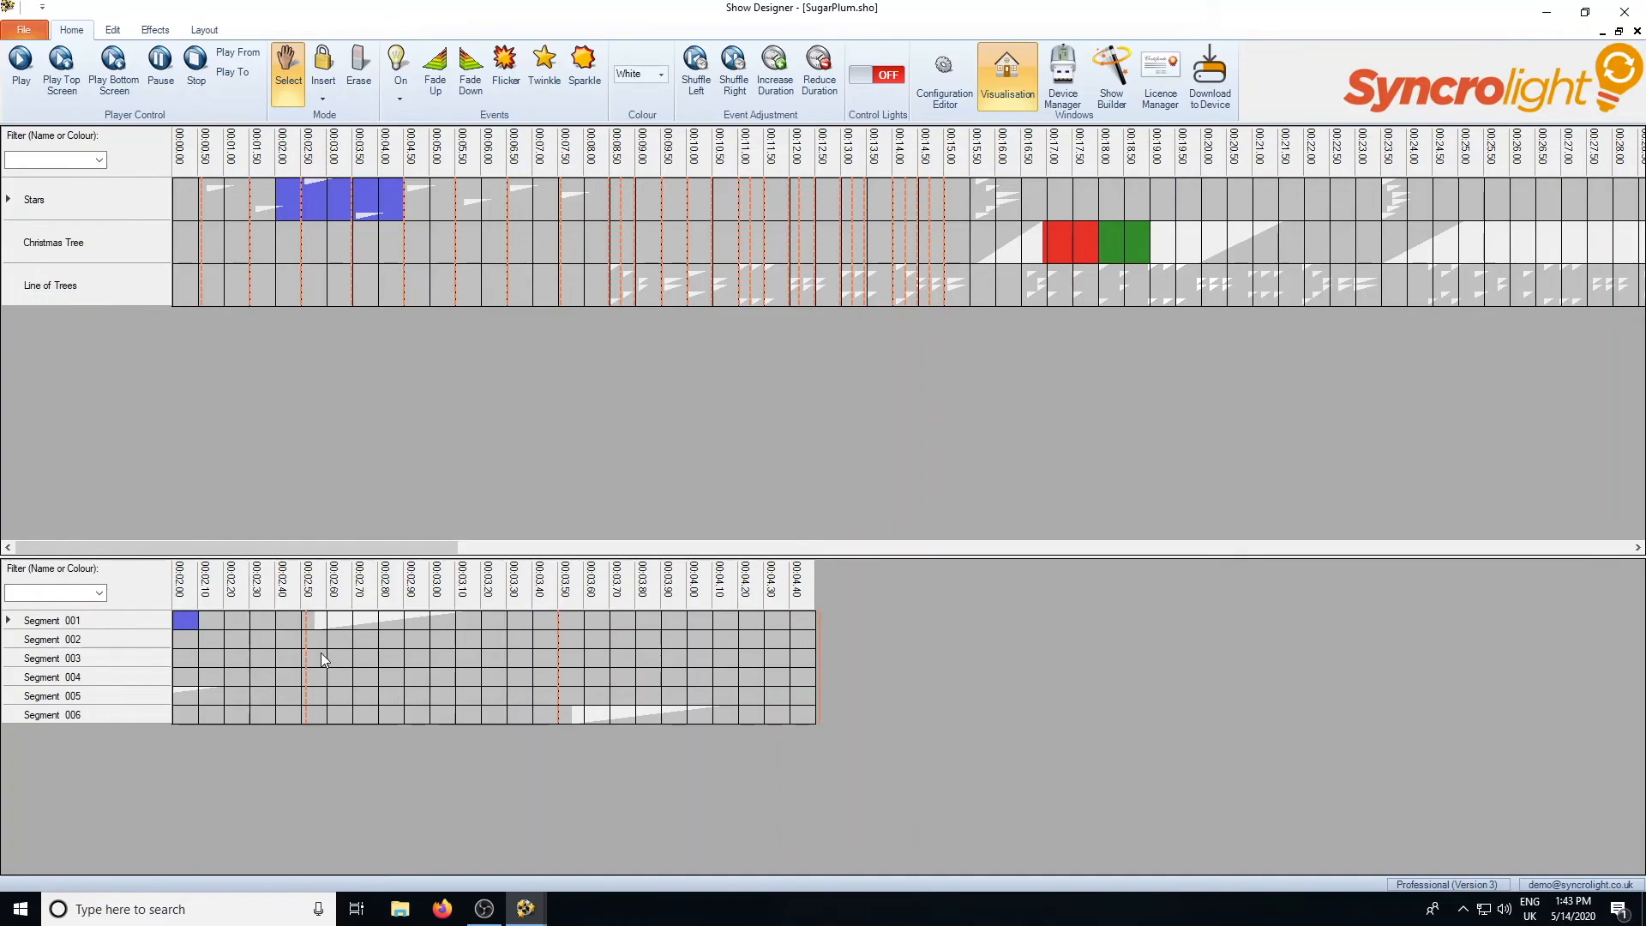
drag(330, 657, 378, 661)
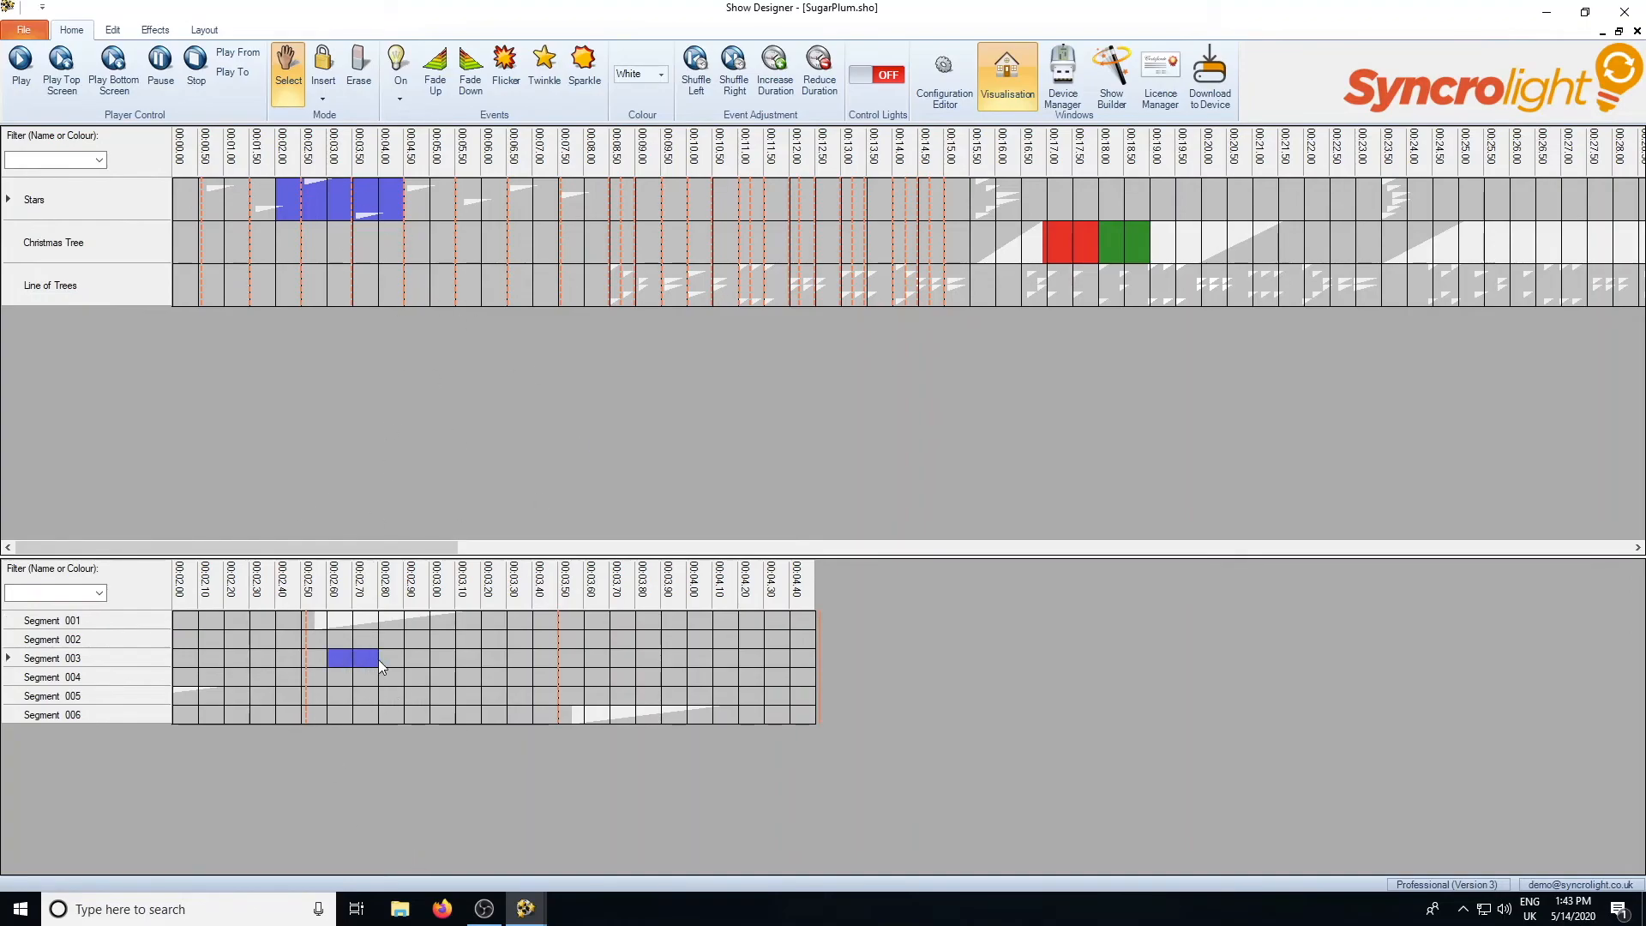
right_click(447, 658)
mouse_move(490, 669)
click(599, 672)
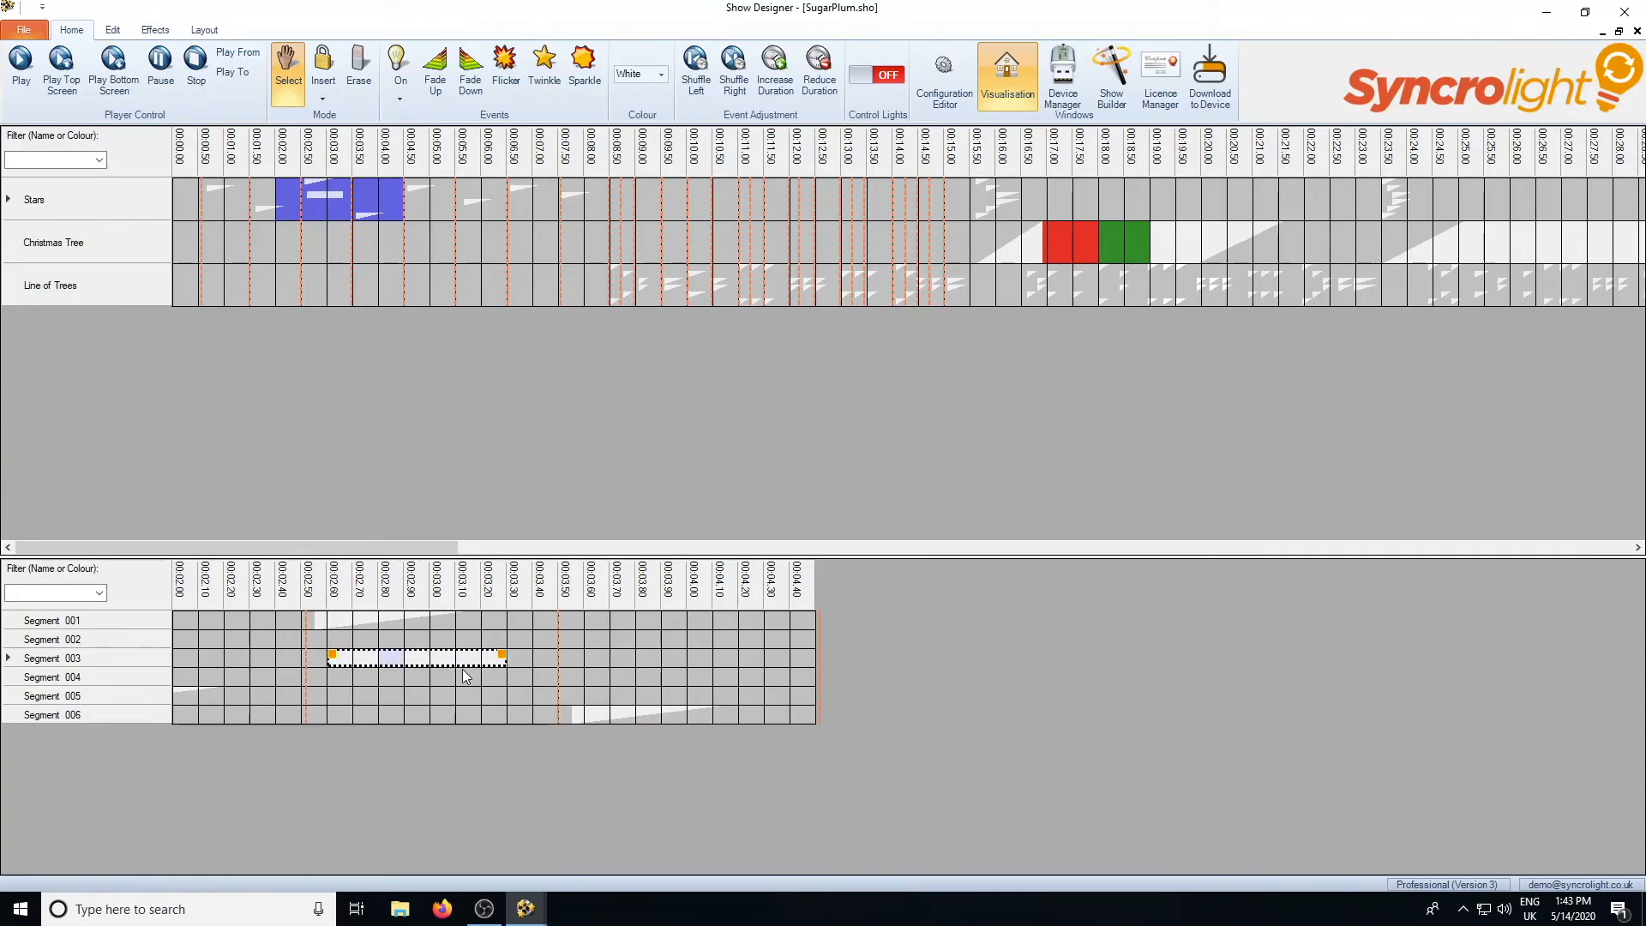
Add a white Fade Down event to Segment 003 of the Stars from 3.50 to 4.10 seconds.
drag(562, 658, 691, 658)
right_click(693, 657)
mouse_move(764, 710)
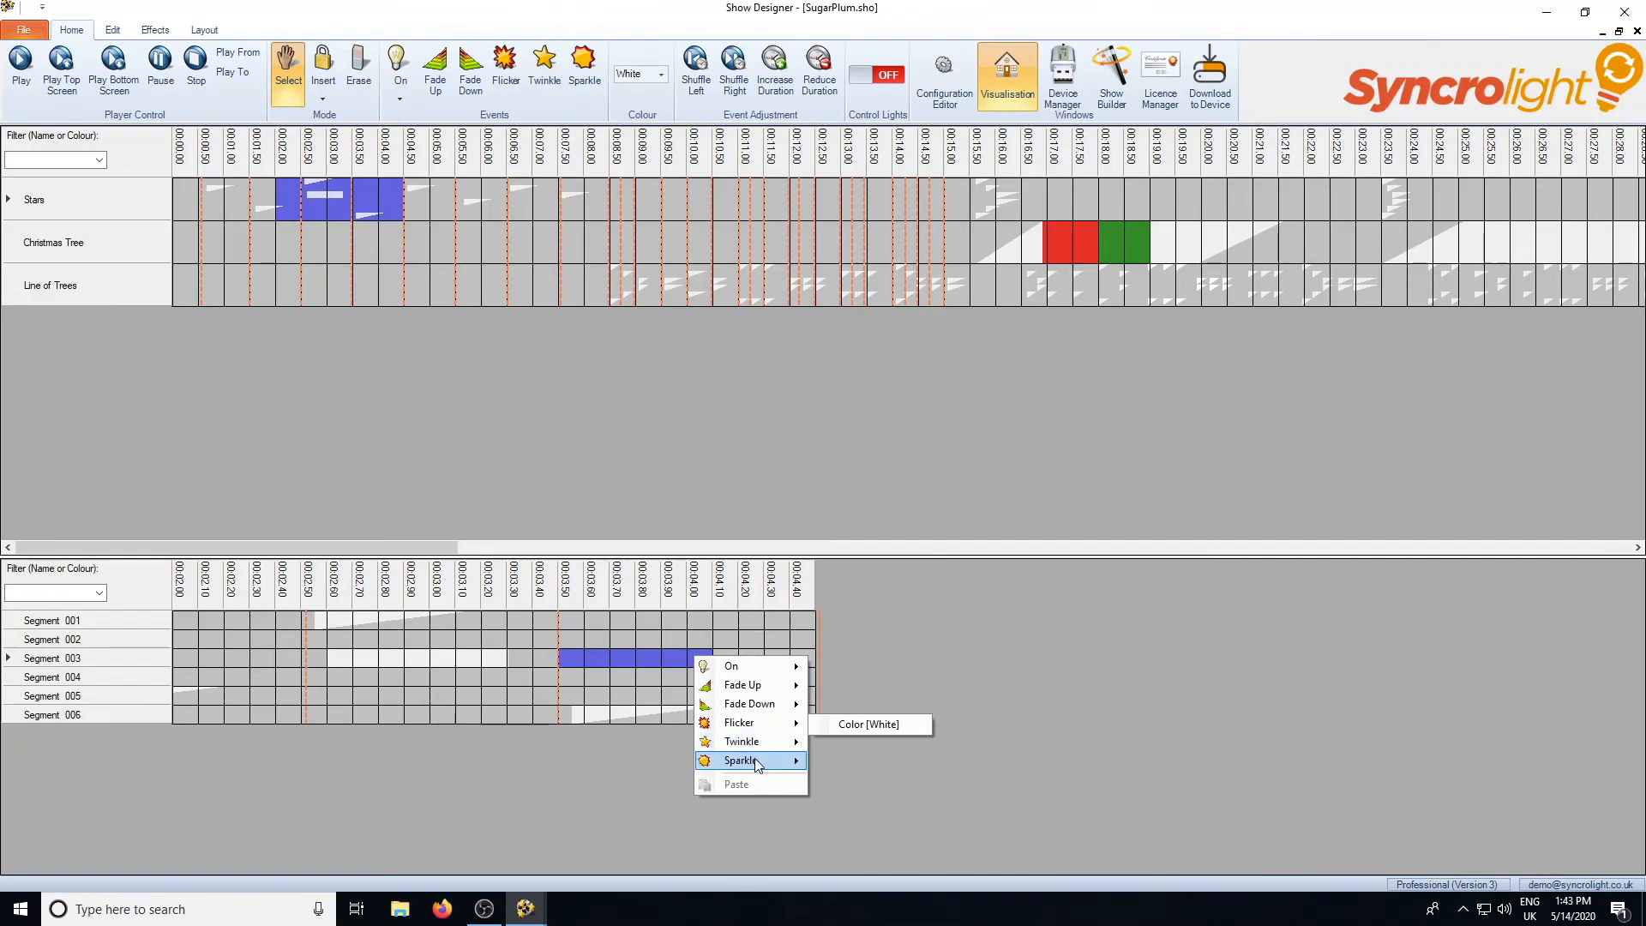
mouse_move(759, 744)
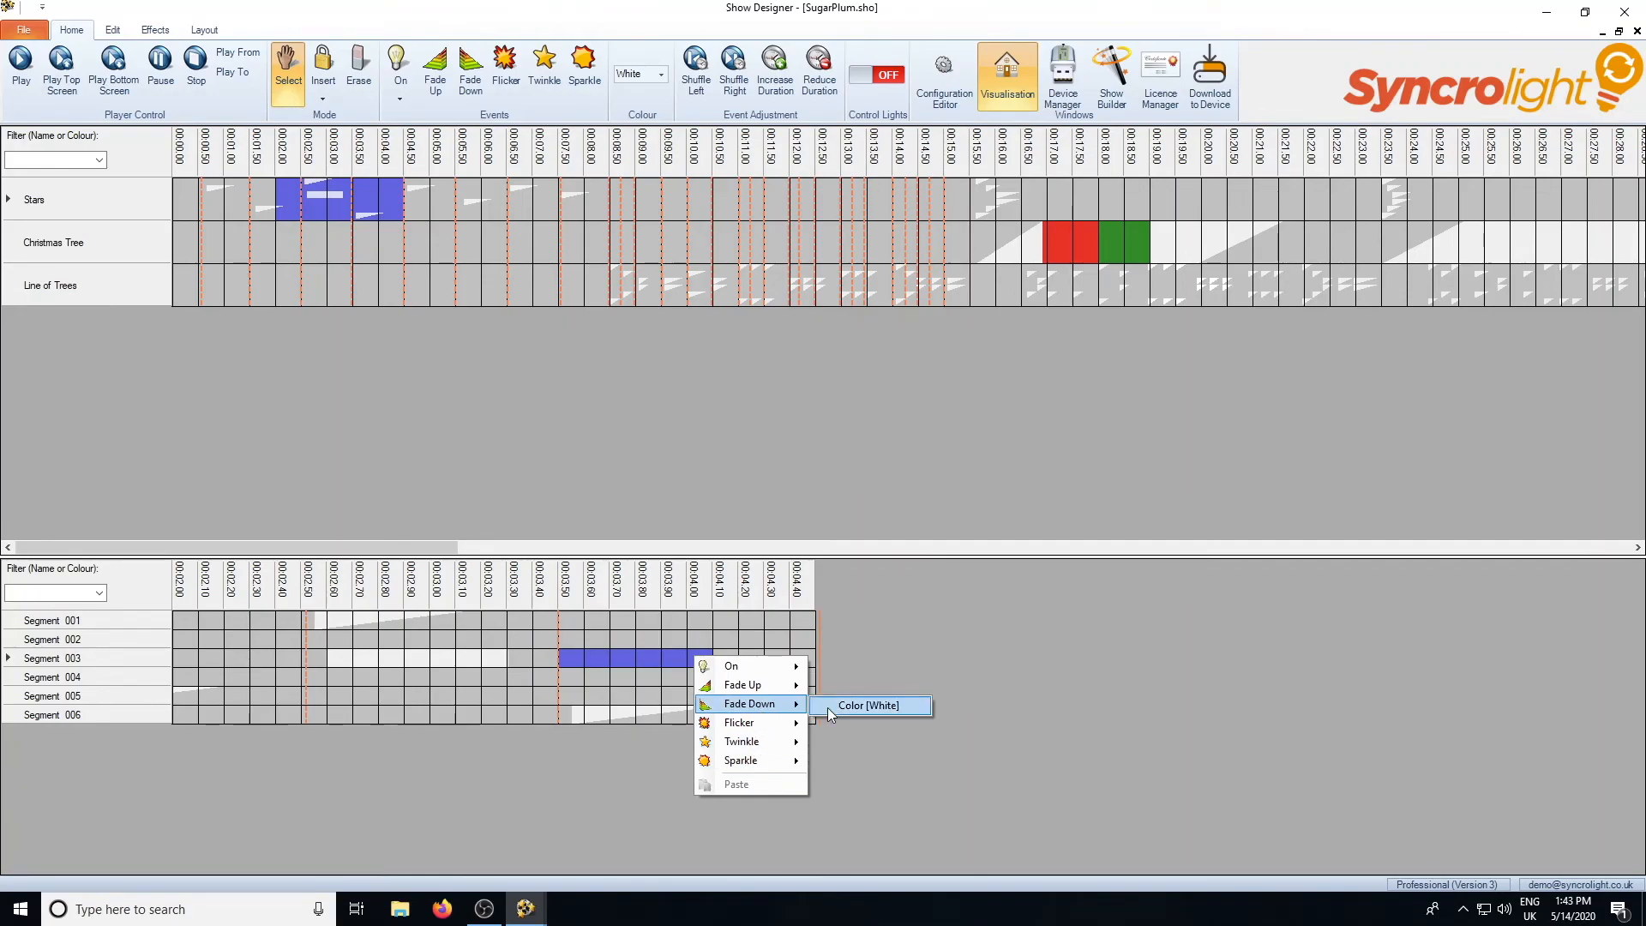
click(829, 707)
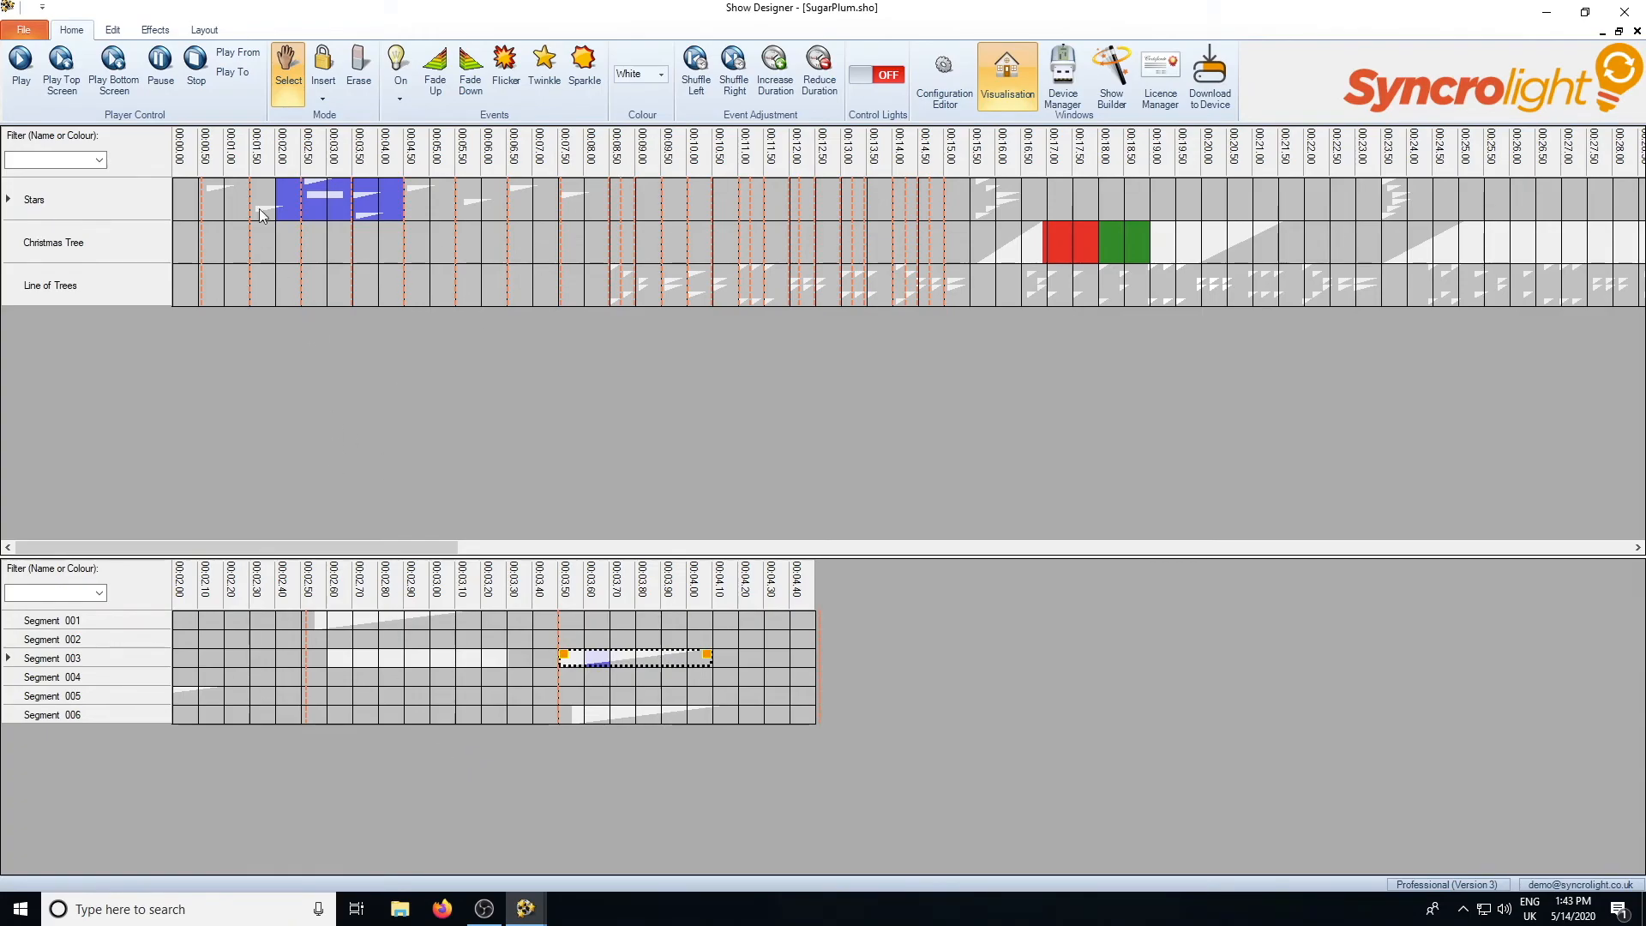
Examine the options offered for an existing Segment 002 event and for empty Segment 004 cells in the Stars channel.
drag(290, 244, 447, 249)
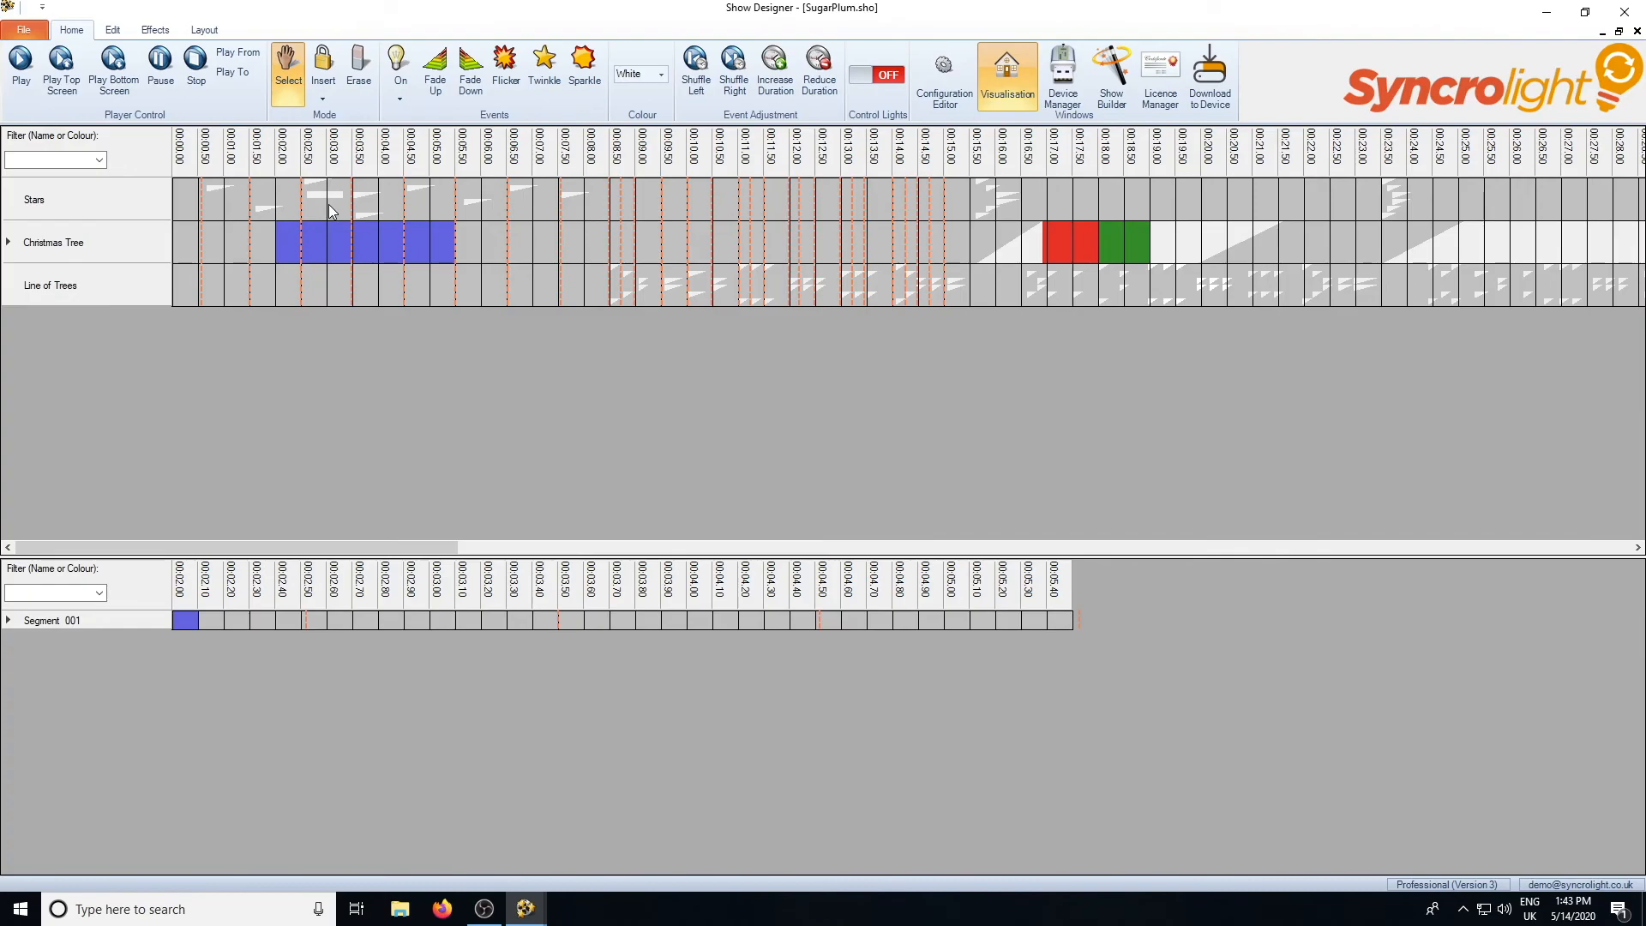
drag(331, 211, 520, 206)
right_click(414, 657)
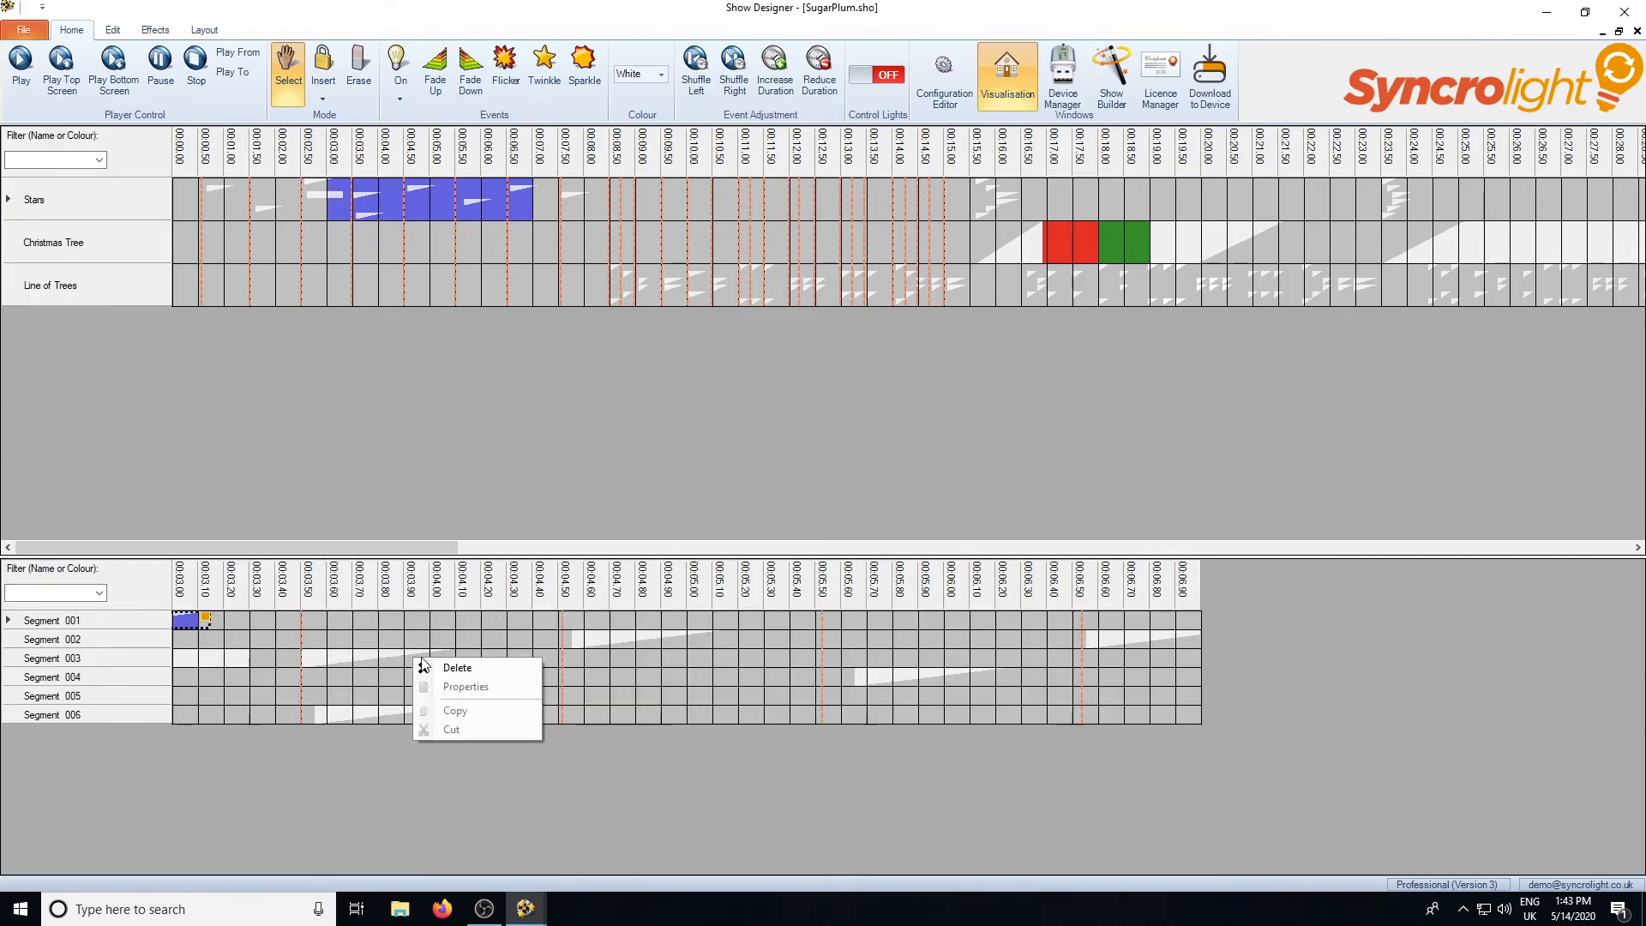
click(726, 695)
click(591, 639)
right_click(608, 633)
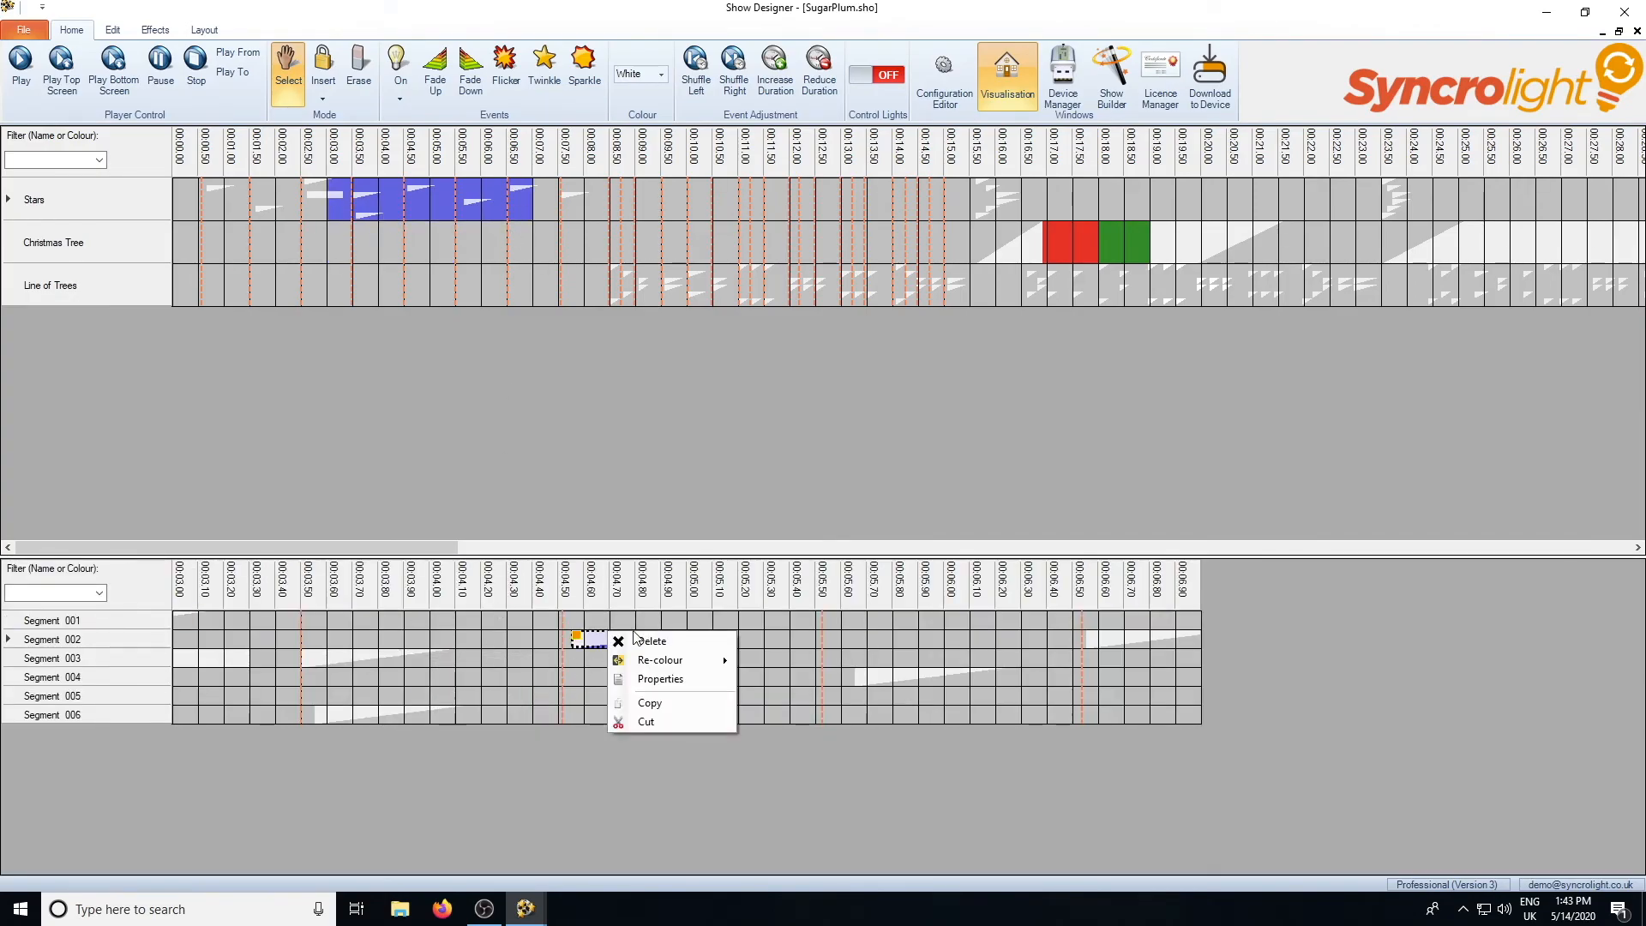
drag(558, 686, 619, 677)
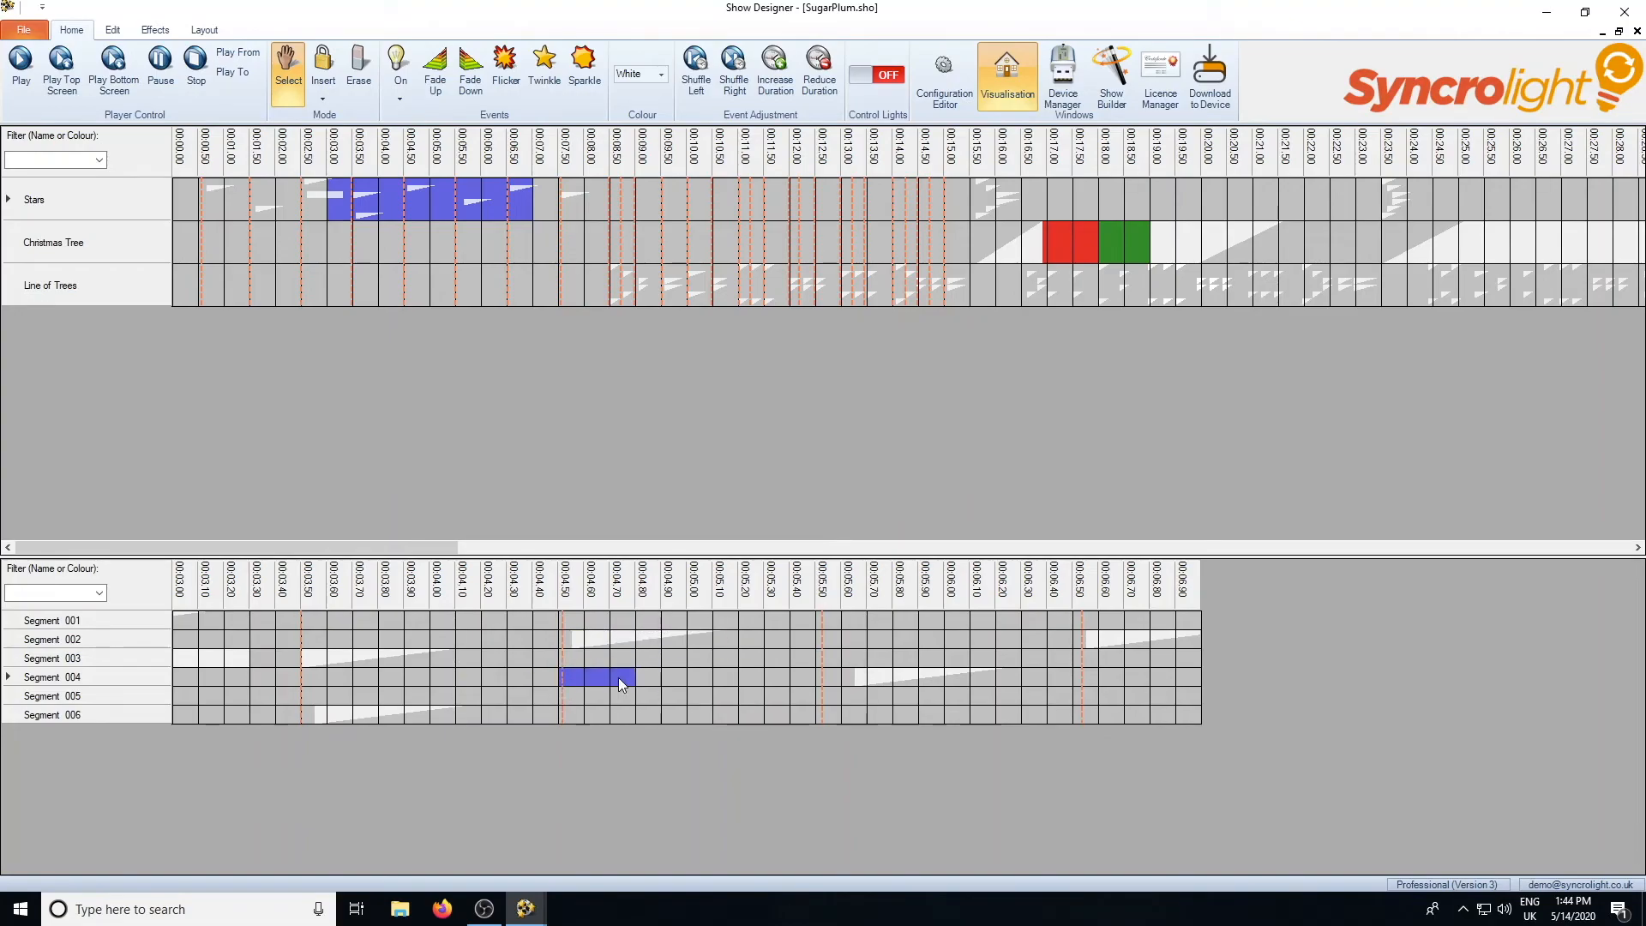
right_click(619, 678)
mouse_move(660, 692)
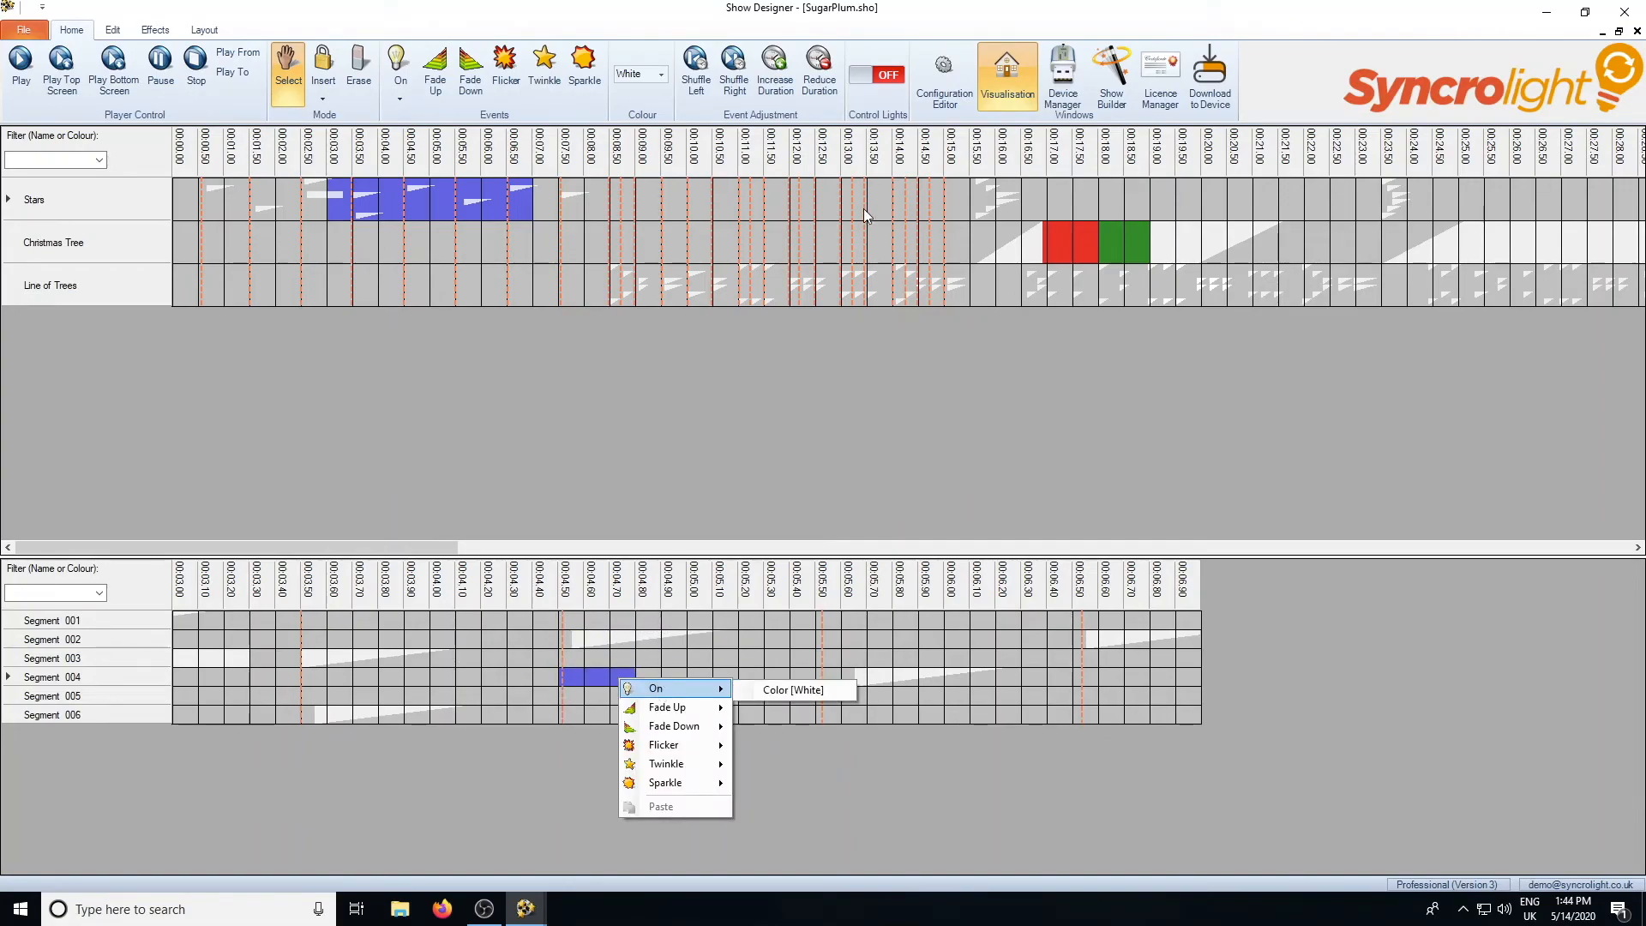
Select 4.00 to 7.50 seconds on the Christmas Tree and examine the colour options for events on its single segment.
drag(386, 243, 540, 452)
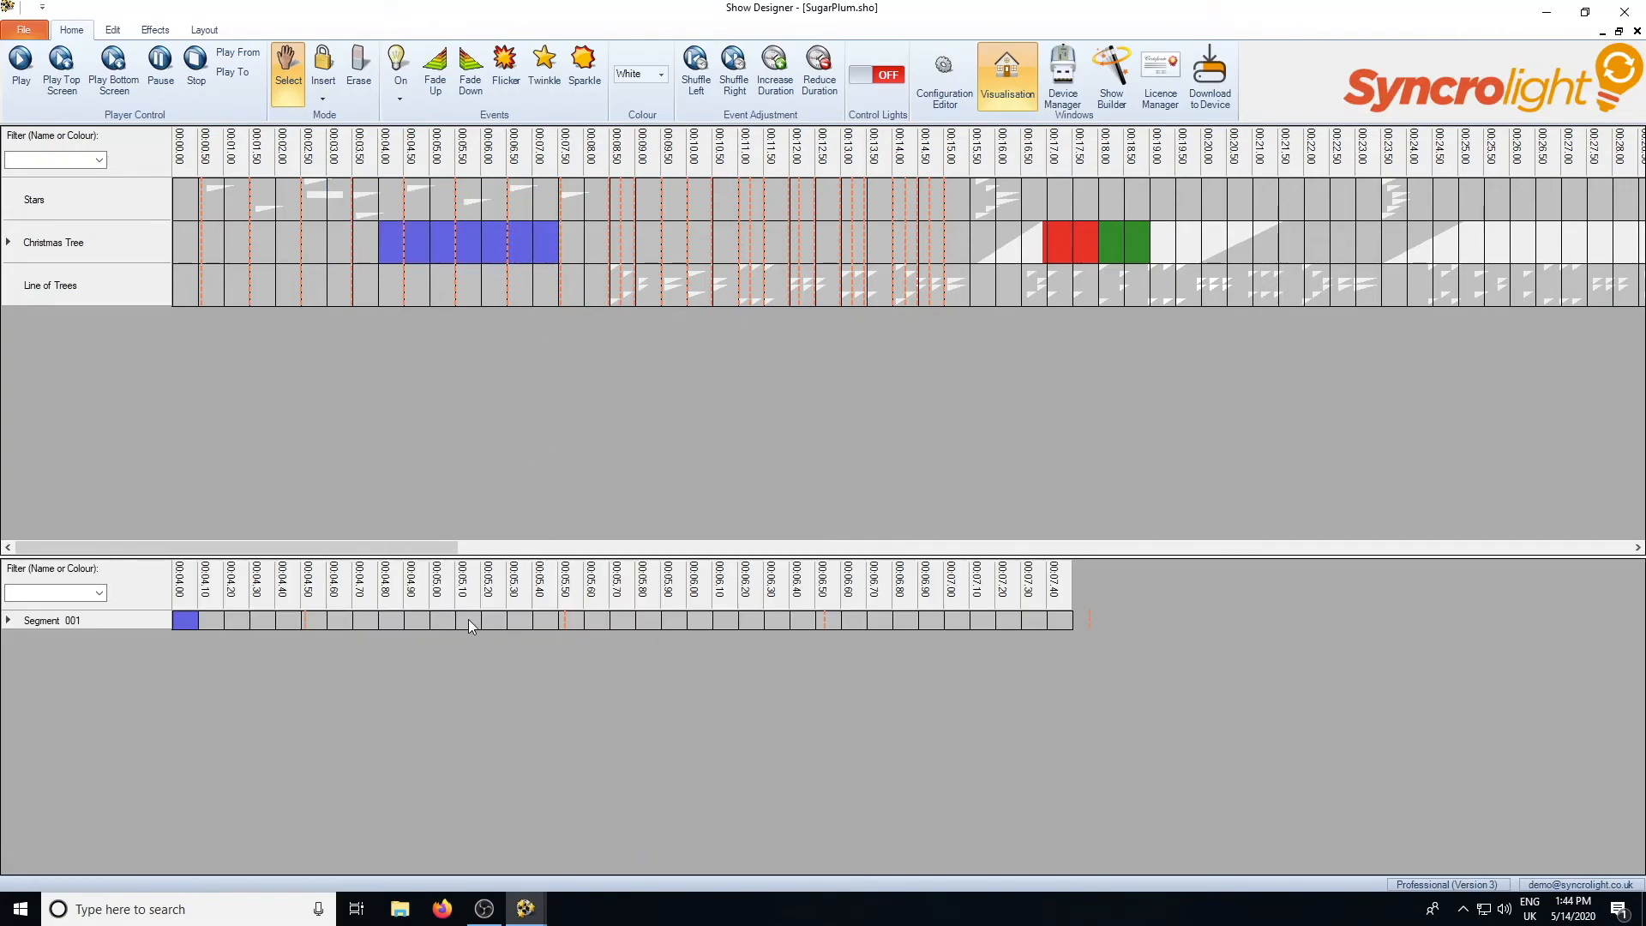
drag(469, 619, 647, 621)
right_click(631, 622)
mouse_move(677, 639)
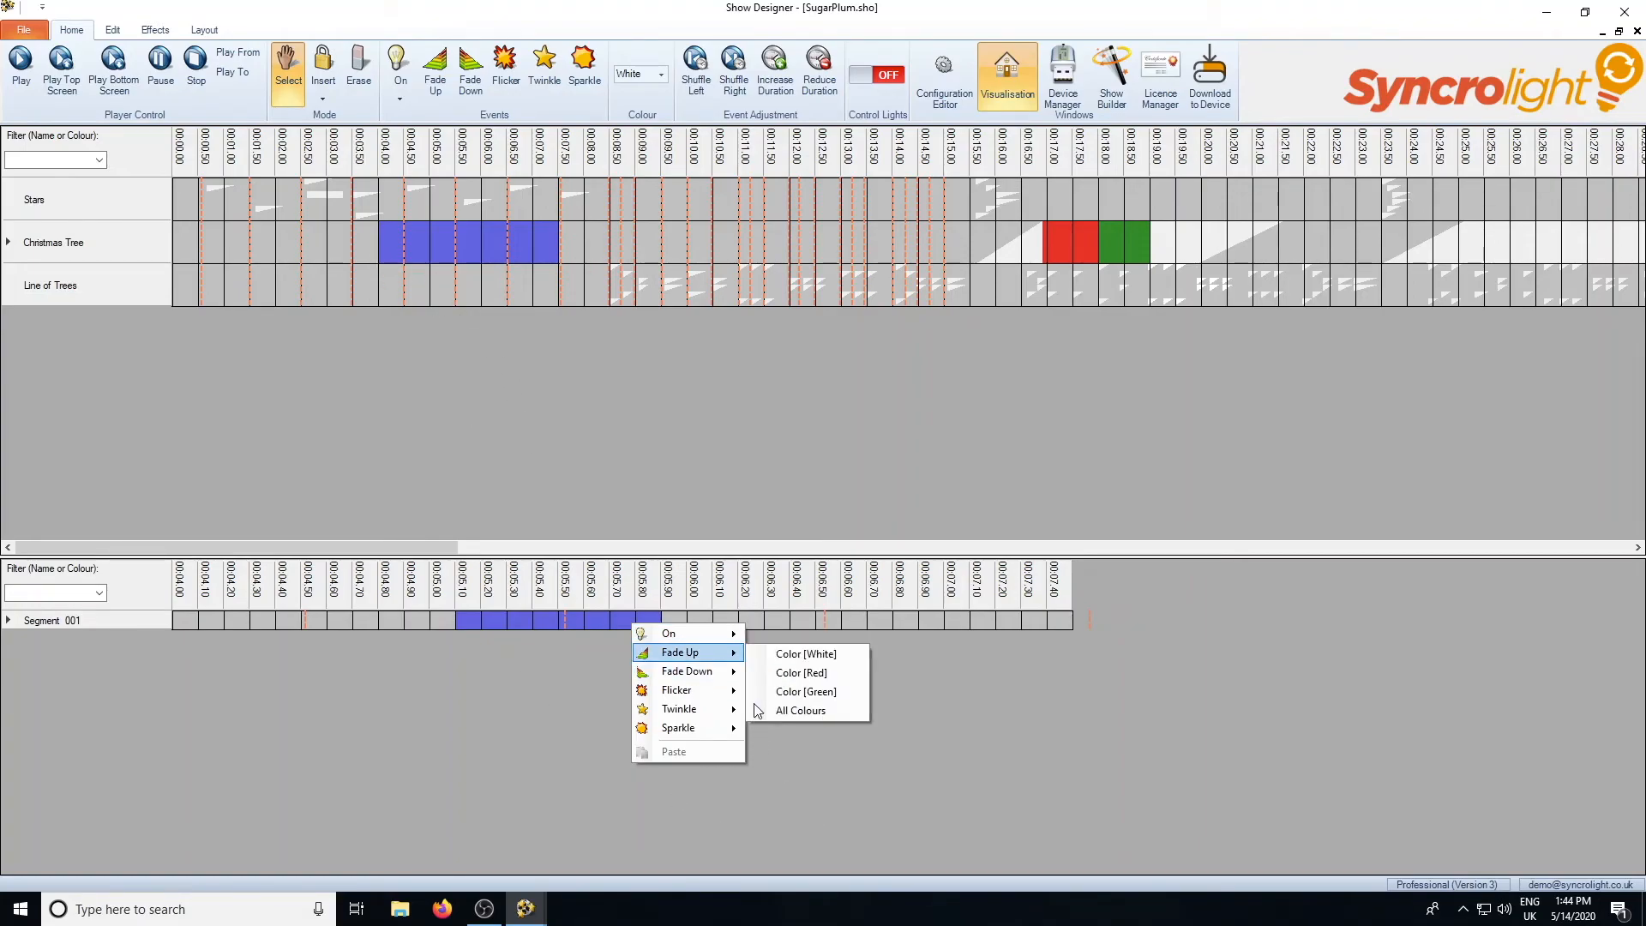
click(331, 619)
drag(332, 619, 371, 620)
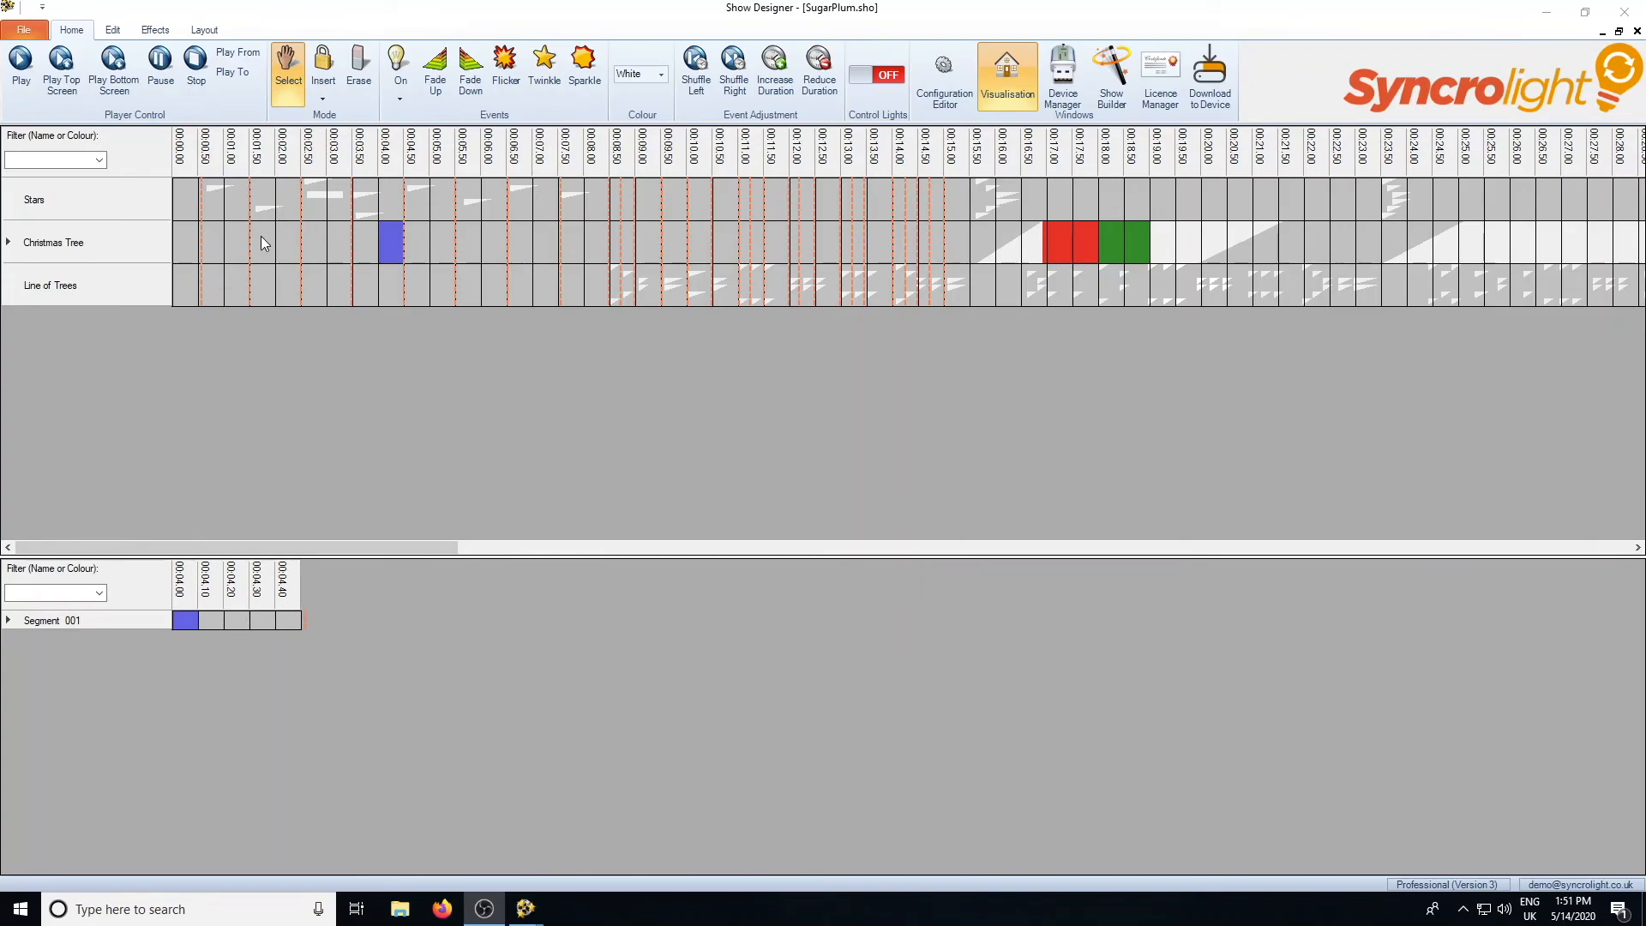
Select 2.00 to 6.00 seconds on the Line of Trees and the 2.60 to 3.20 cells of its Segment 001.
drag(260, 242, 445, 244)
drag(287, 283, 460, 303)
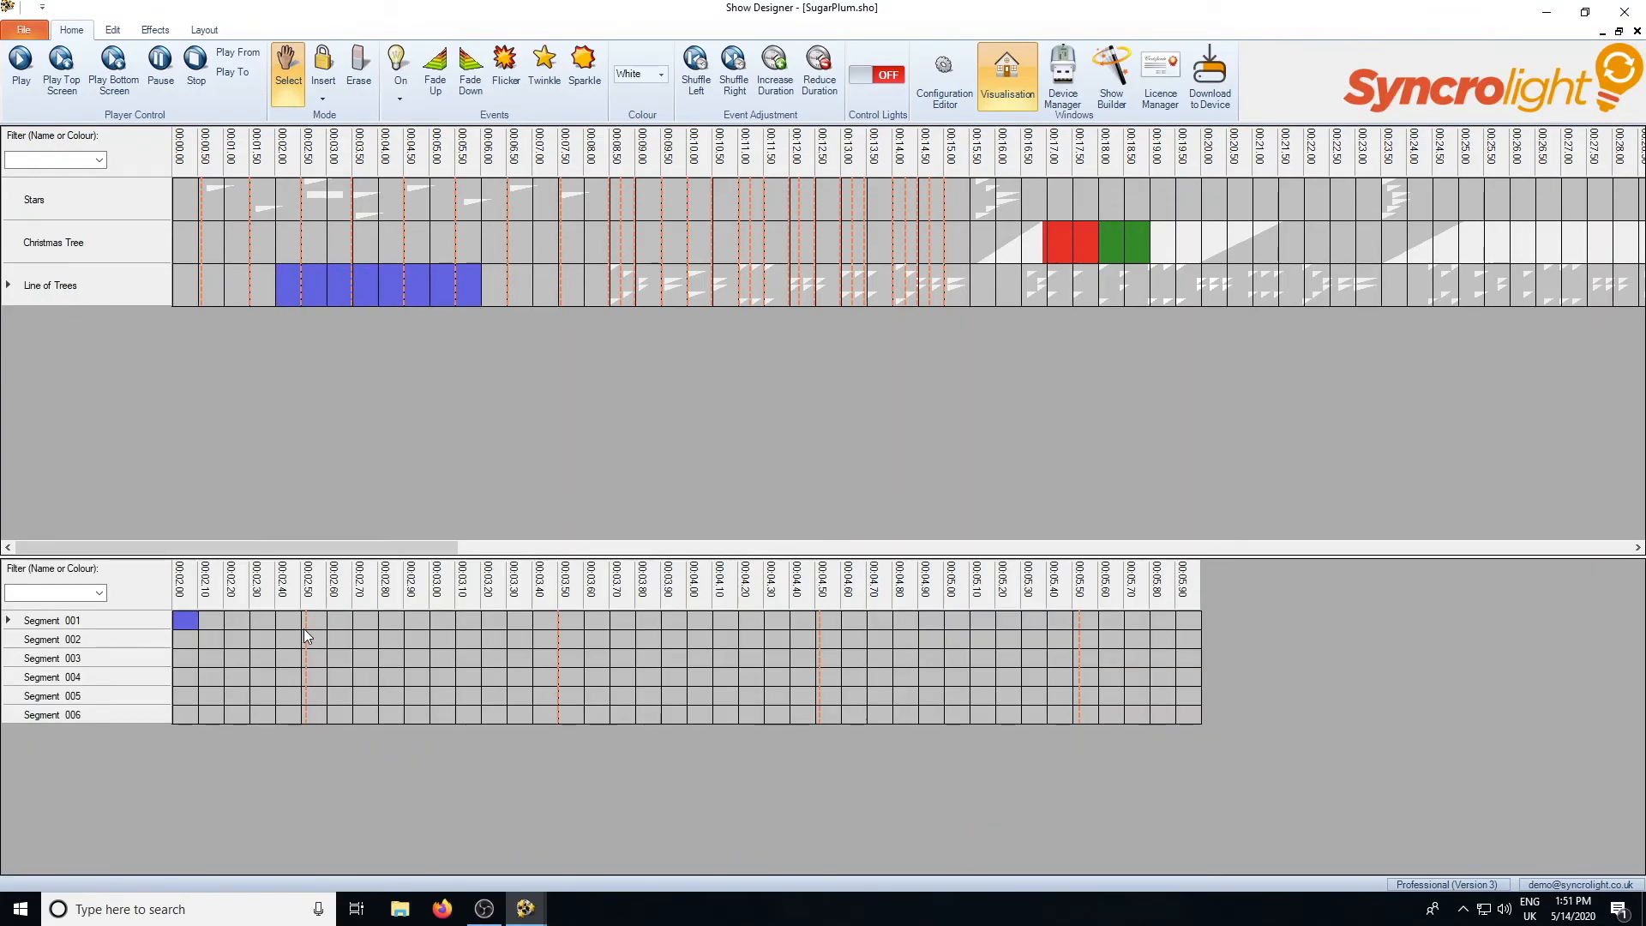
drag(329, 621, 473, 620)
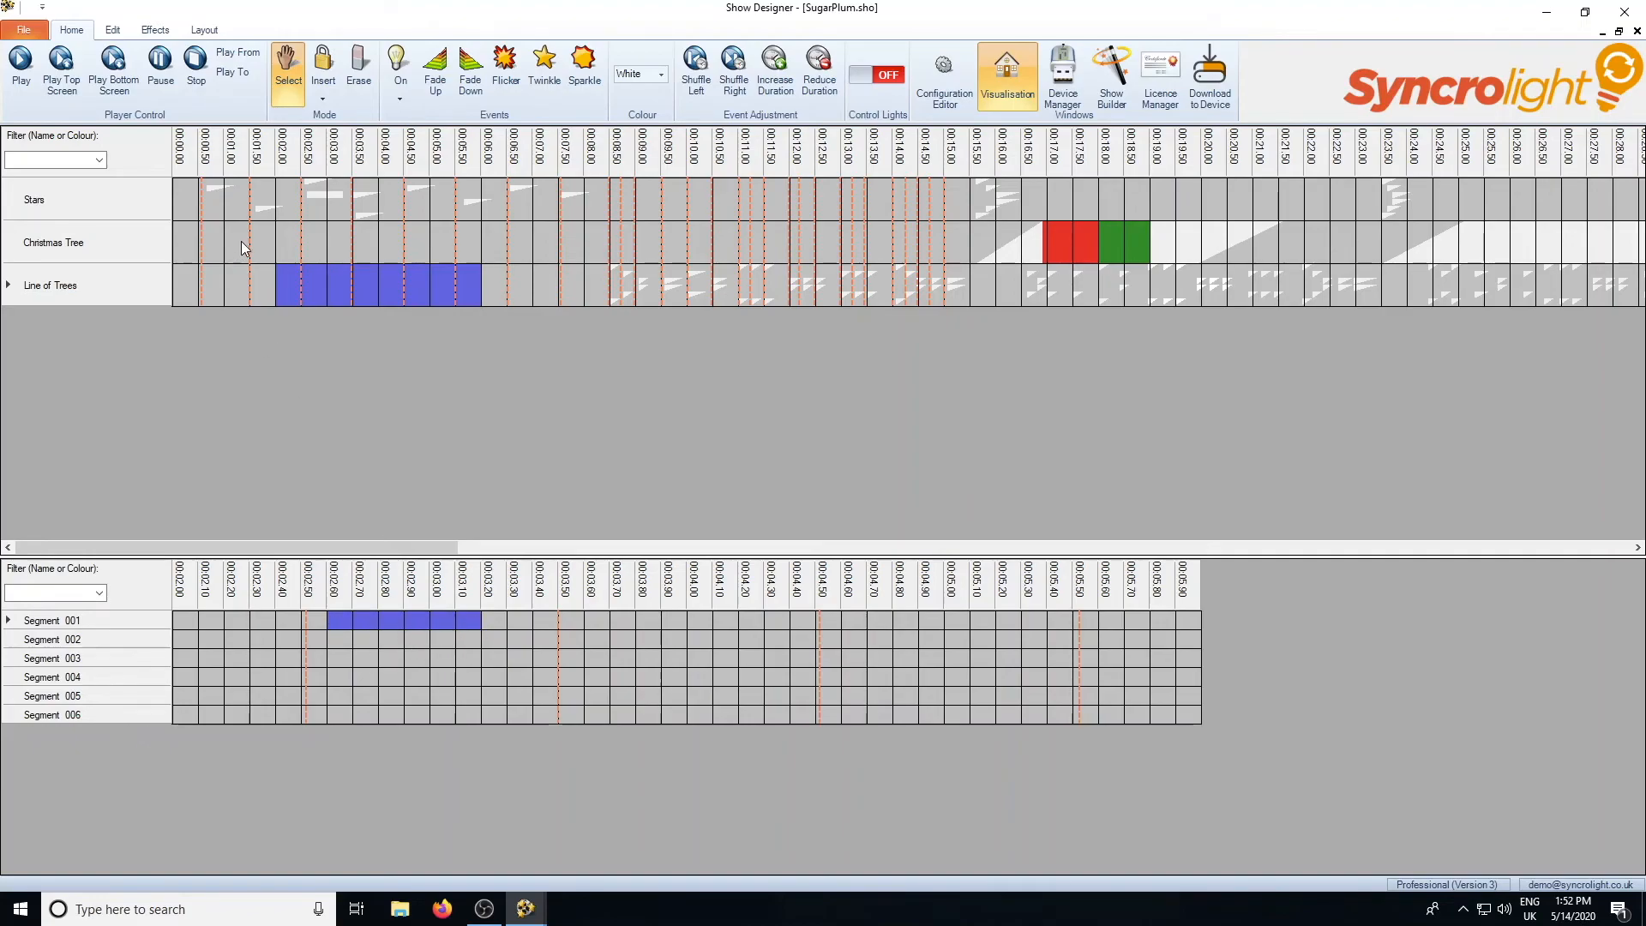
Add a white On event across the whole Line of Trees channel from 2.00 to 6.00 seconds.
click(456, 289)
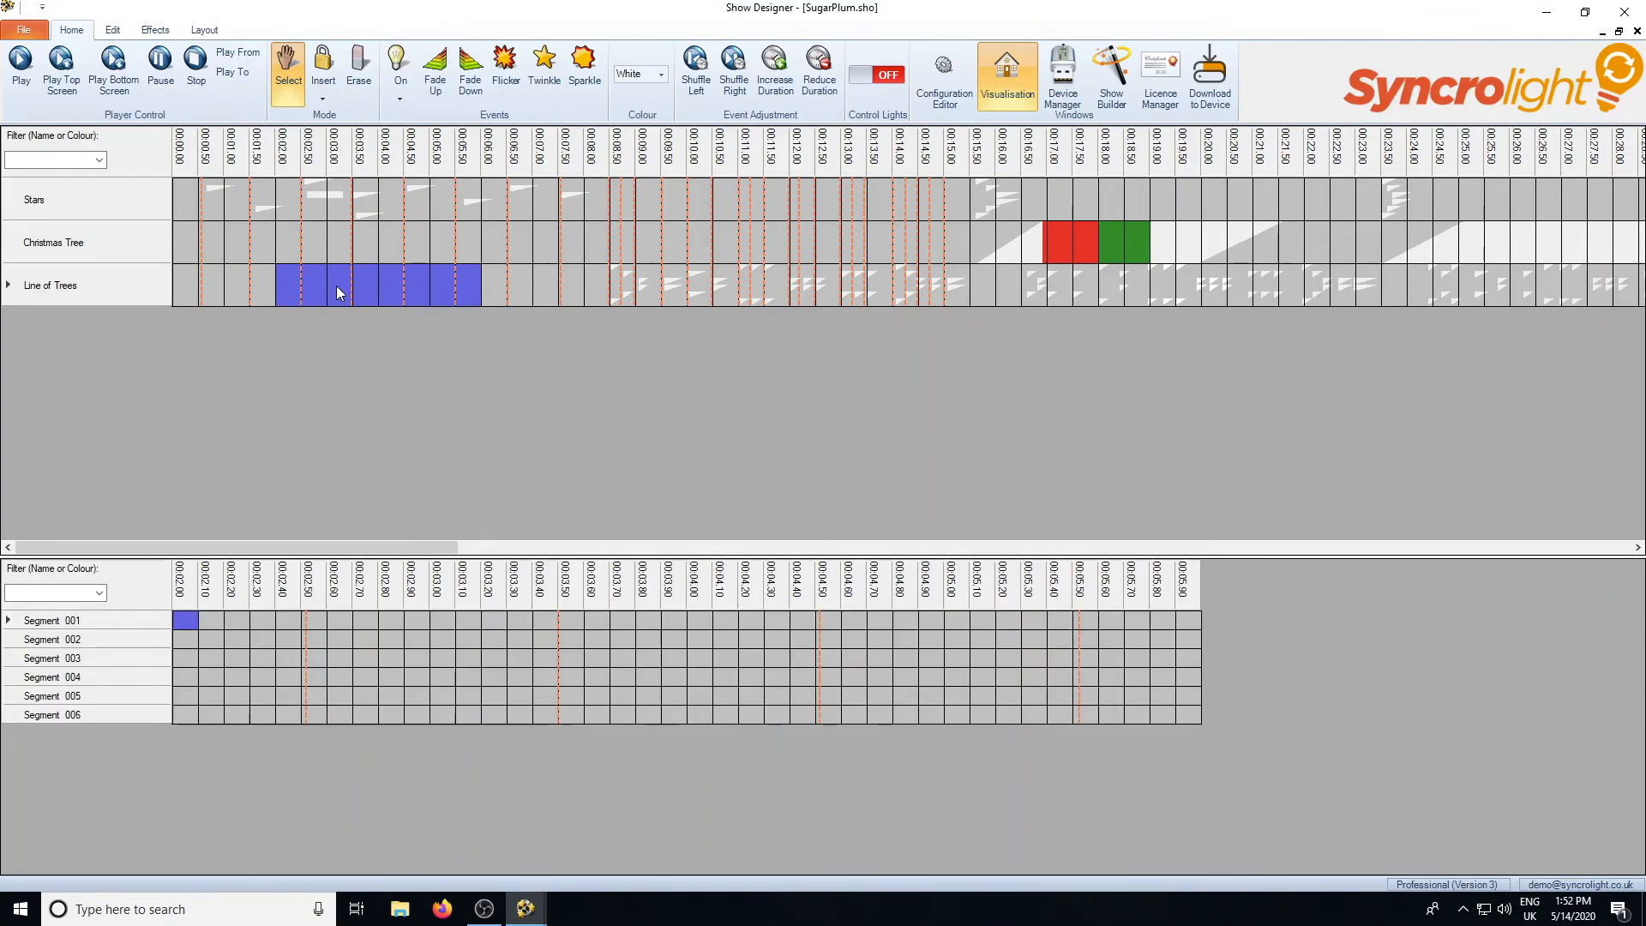
right_click(364, 288)
mouse_move(433, 296)
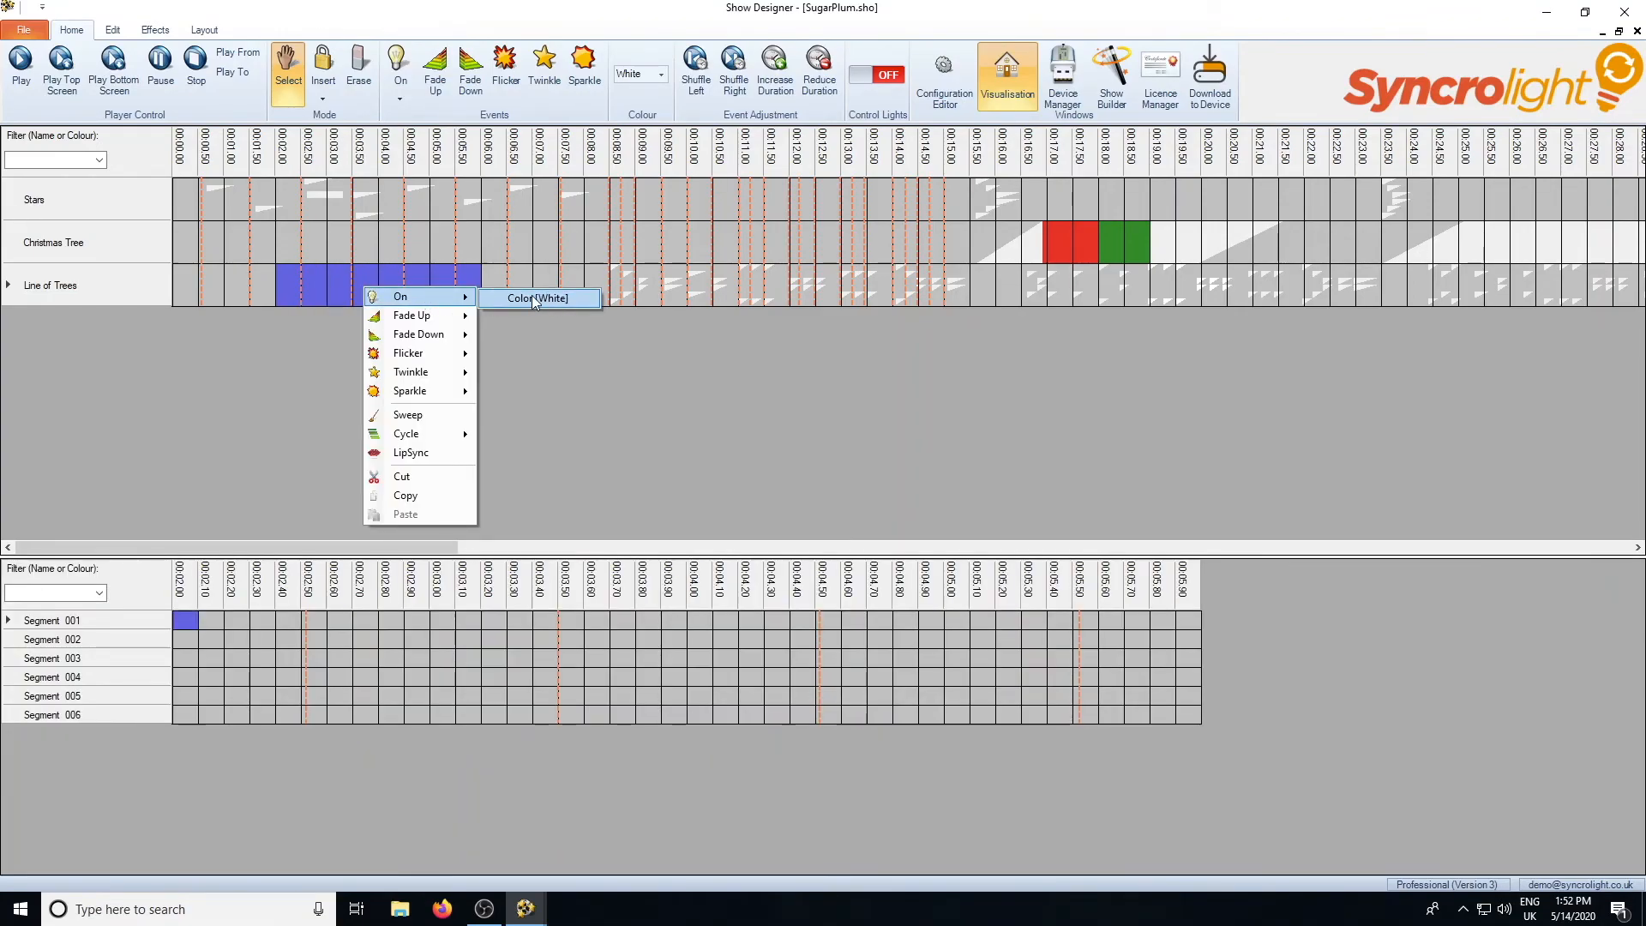
click(559, 299)
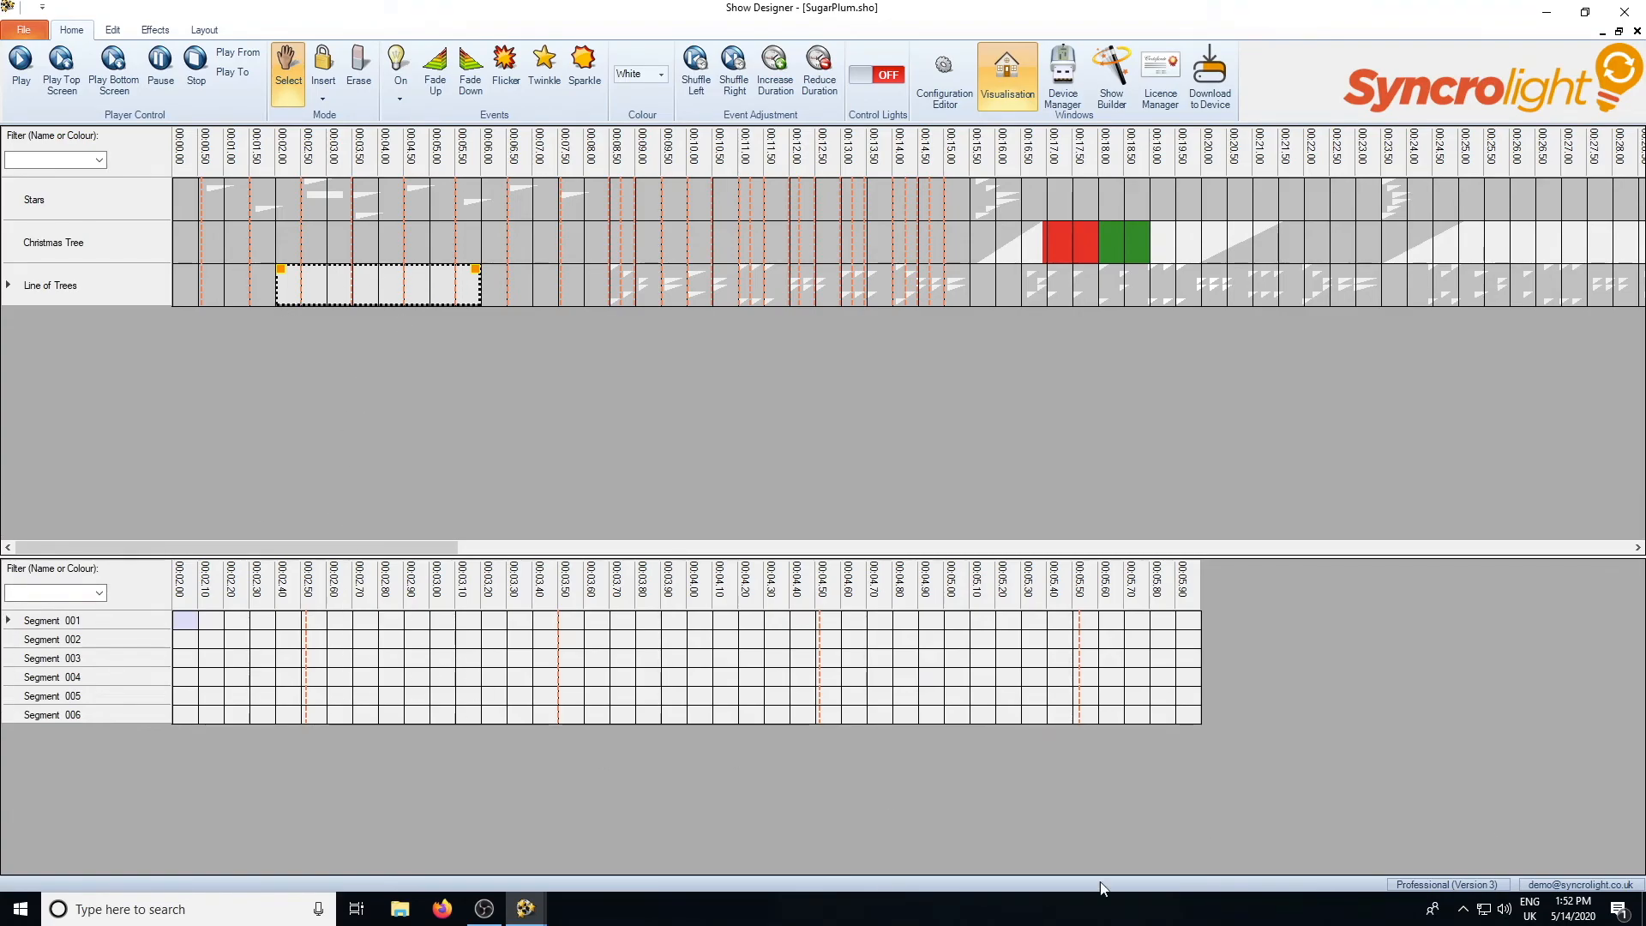
Play the detailed section, move the visualisation window so all the trees are in view, and stop playback.
click(113, 67)
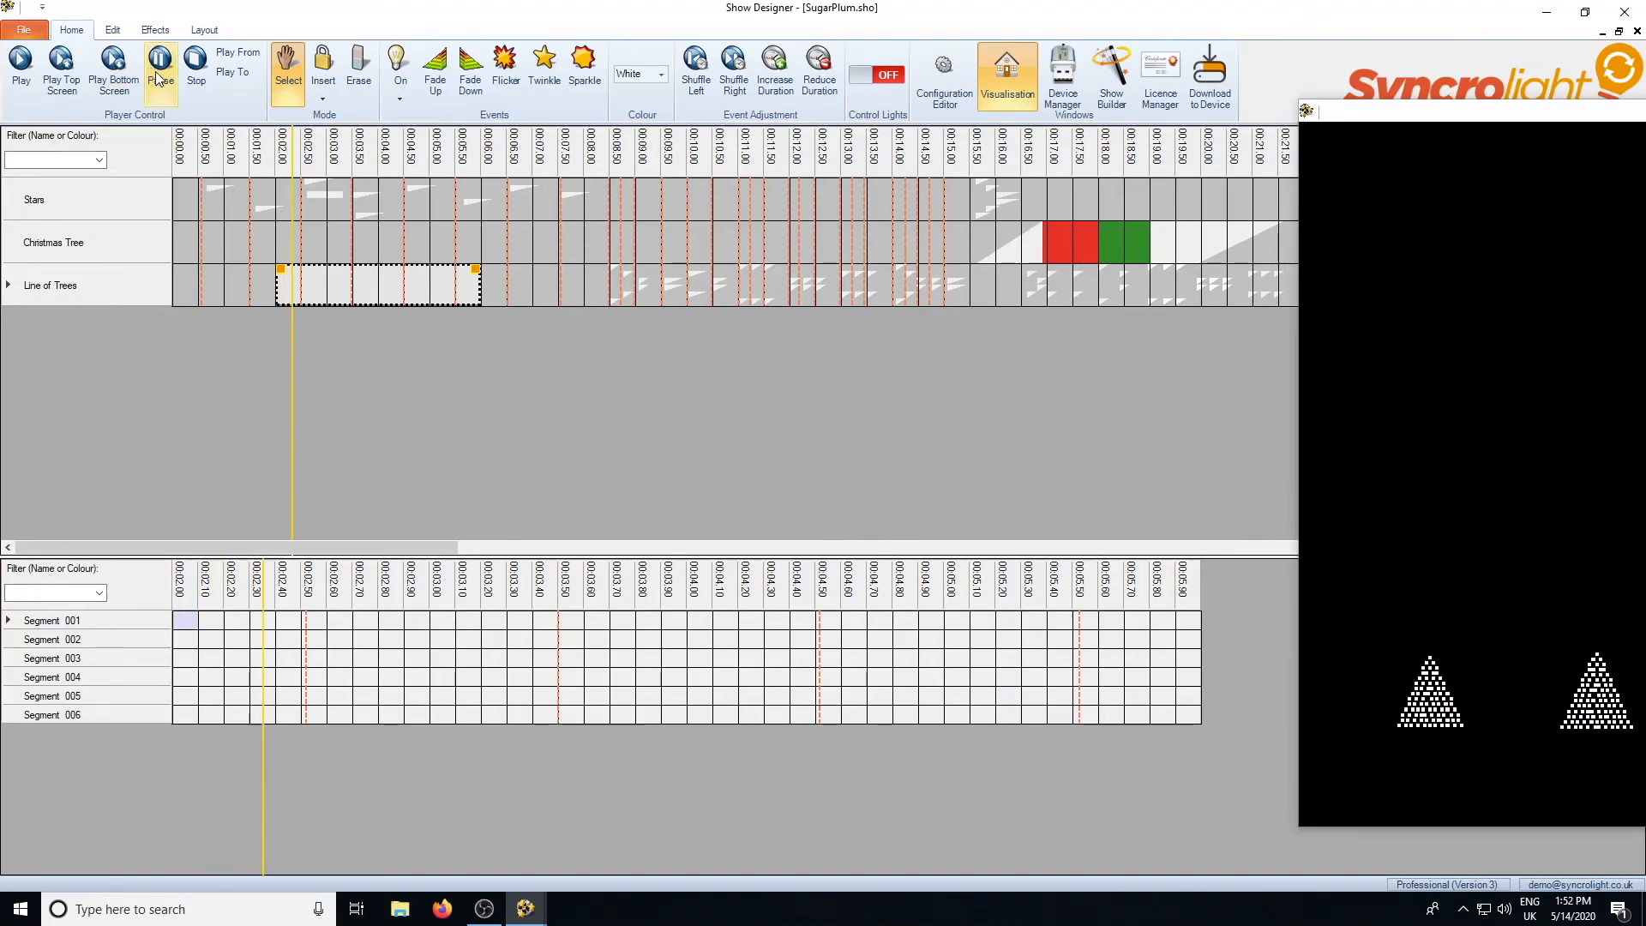
drag(1338, 110, 729, 73)
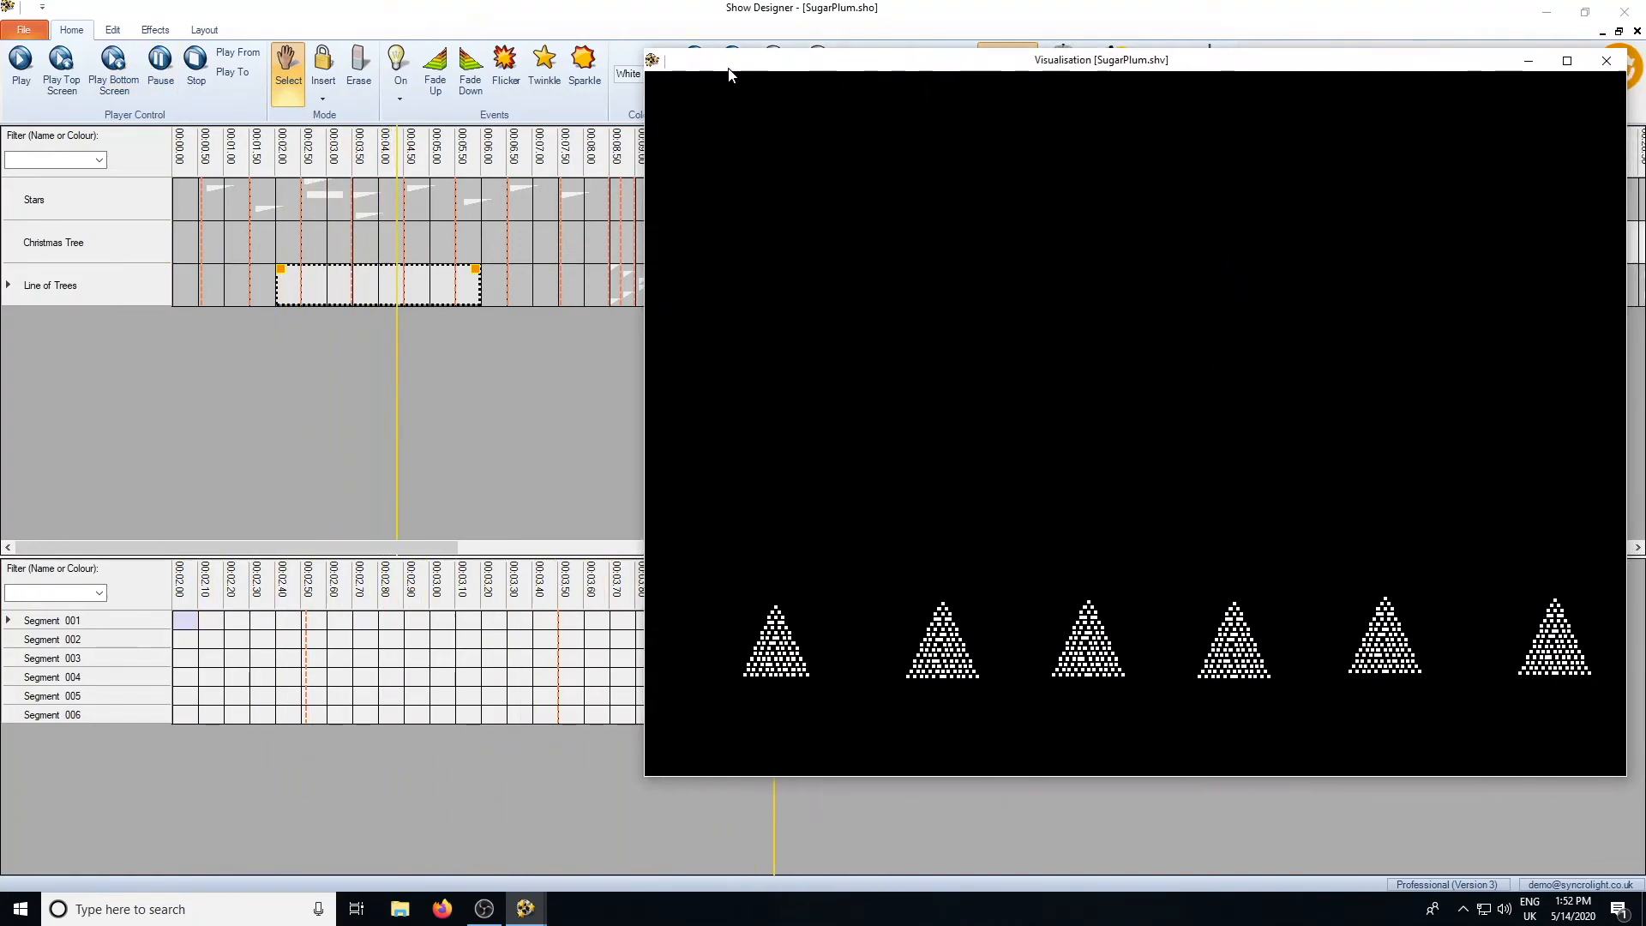
click(191, 69)
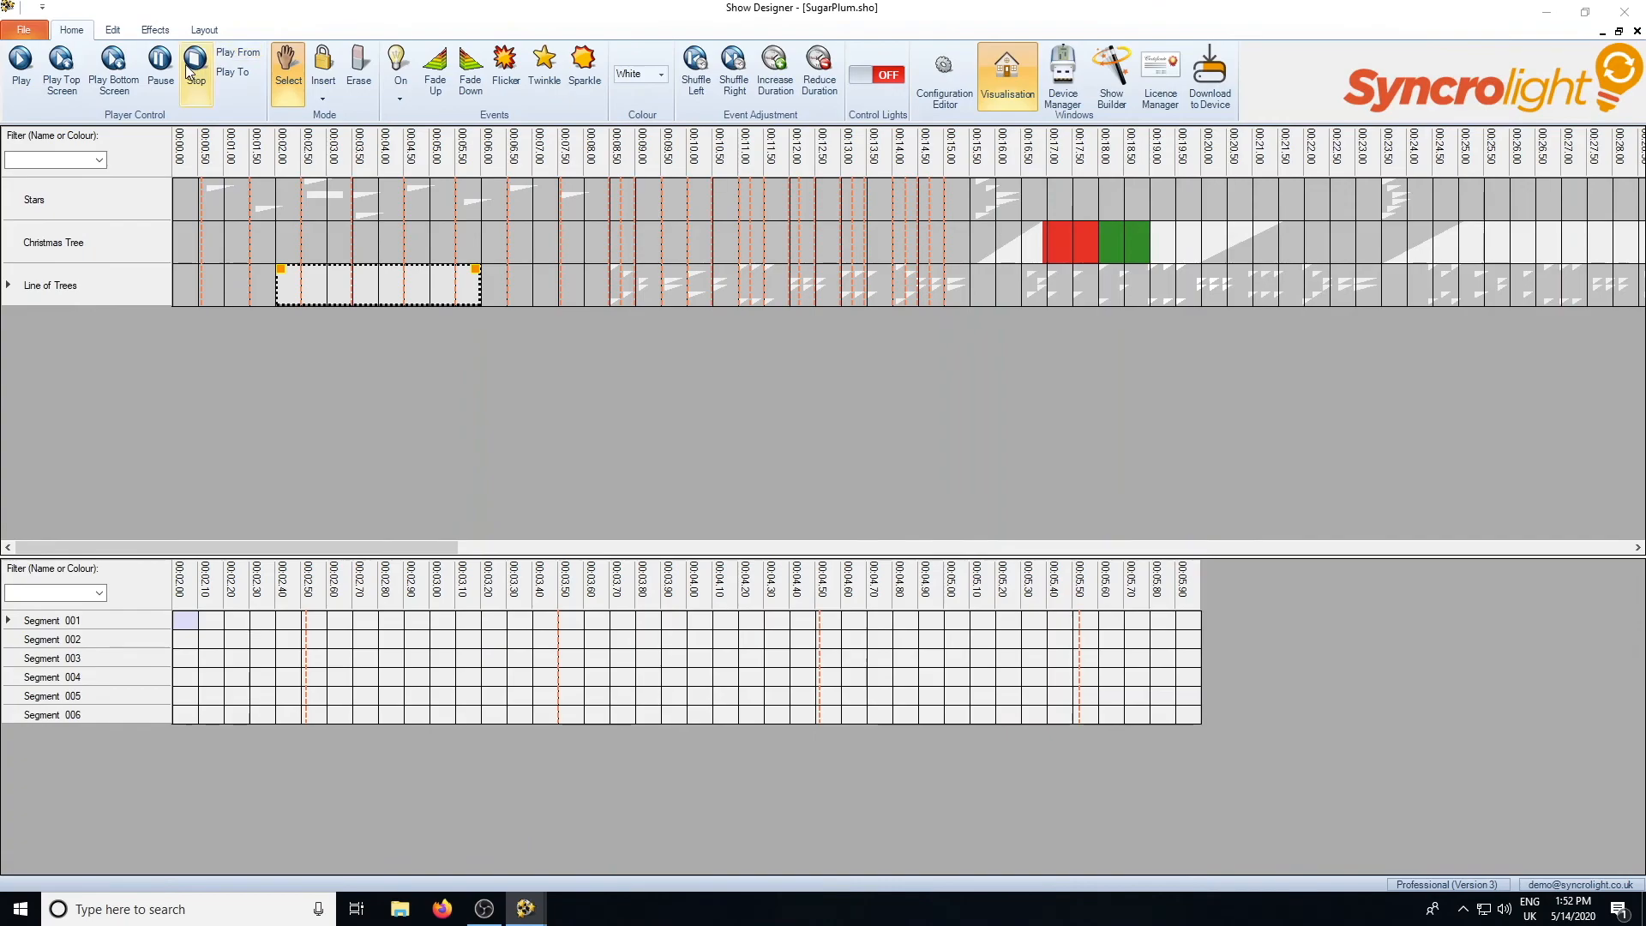
Delete the white On event from the Line of Trees channel.
right_click(341, 289)
click(356, 291)
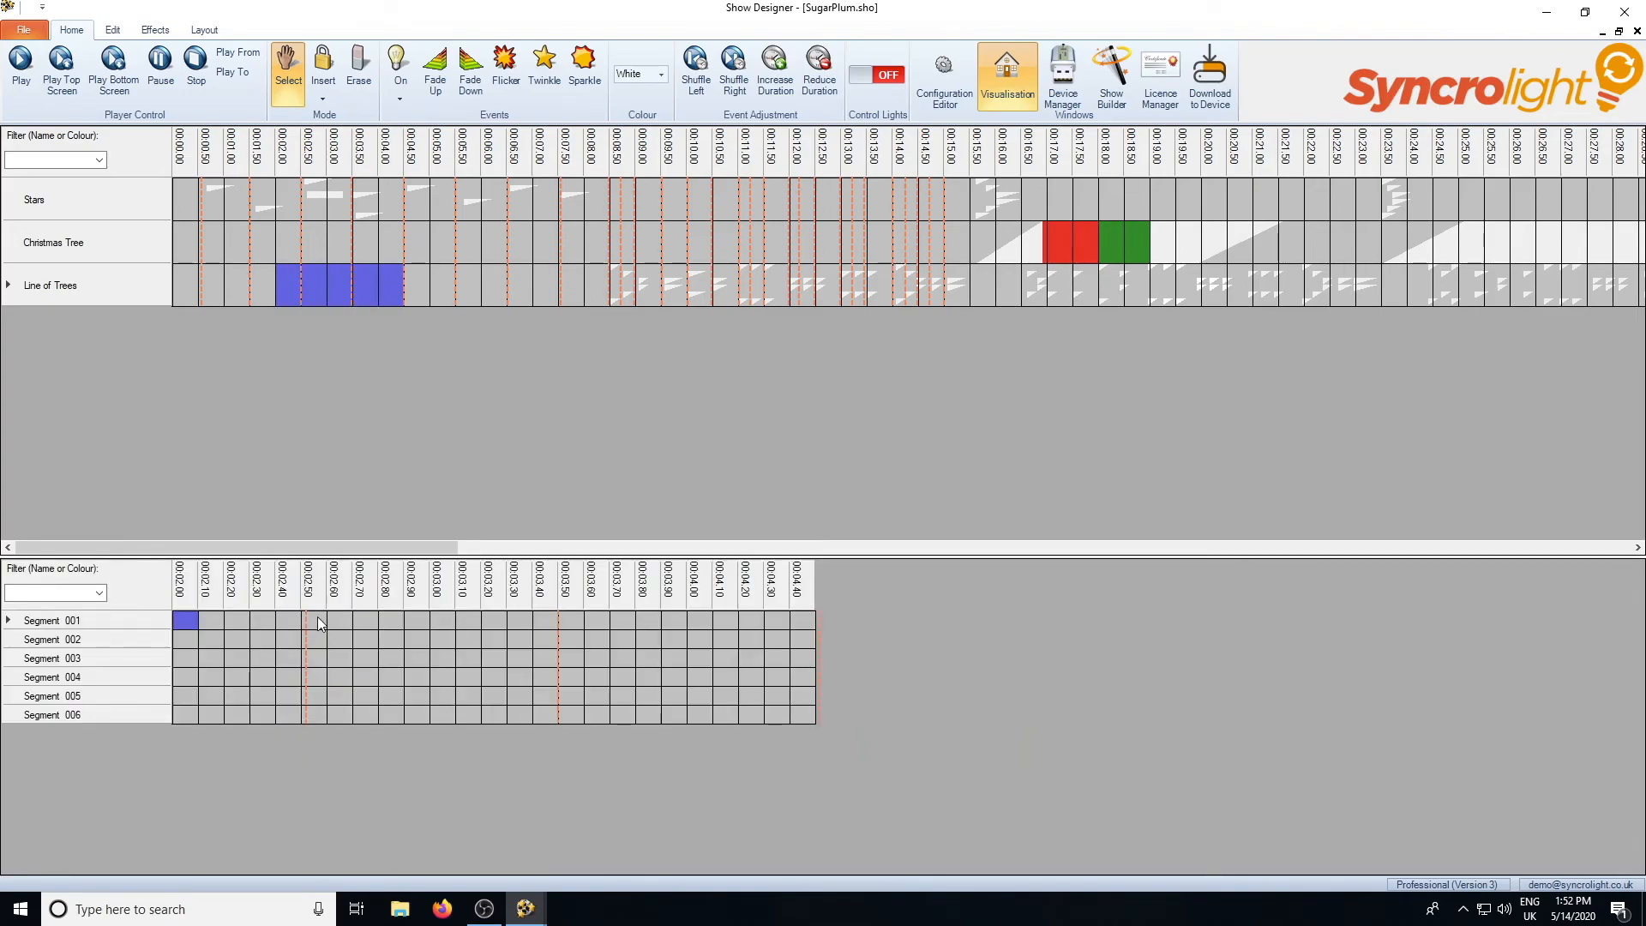
Add a white On event to Segments 001 and 002 of the Line of Trees from 2.50 to 3.50 seconds.
drag(315, 621, 497, 639)
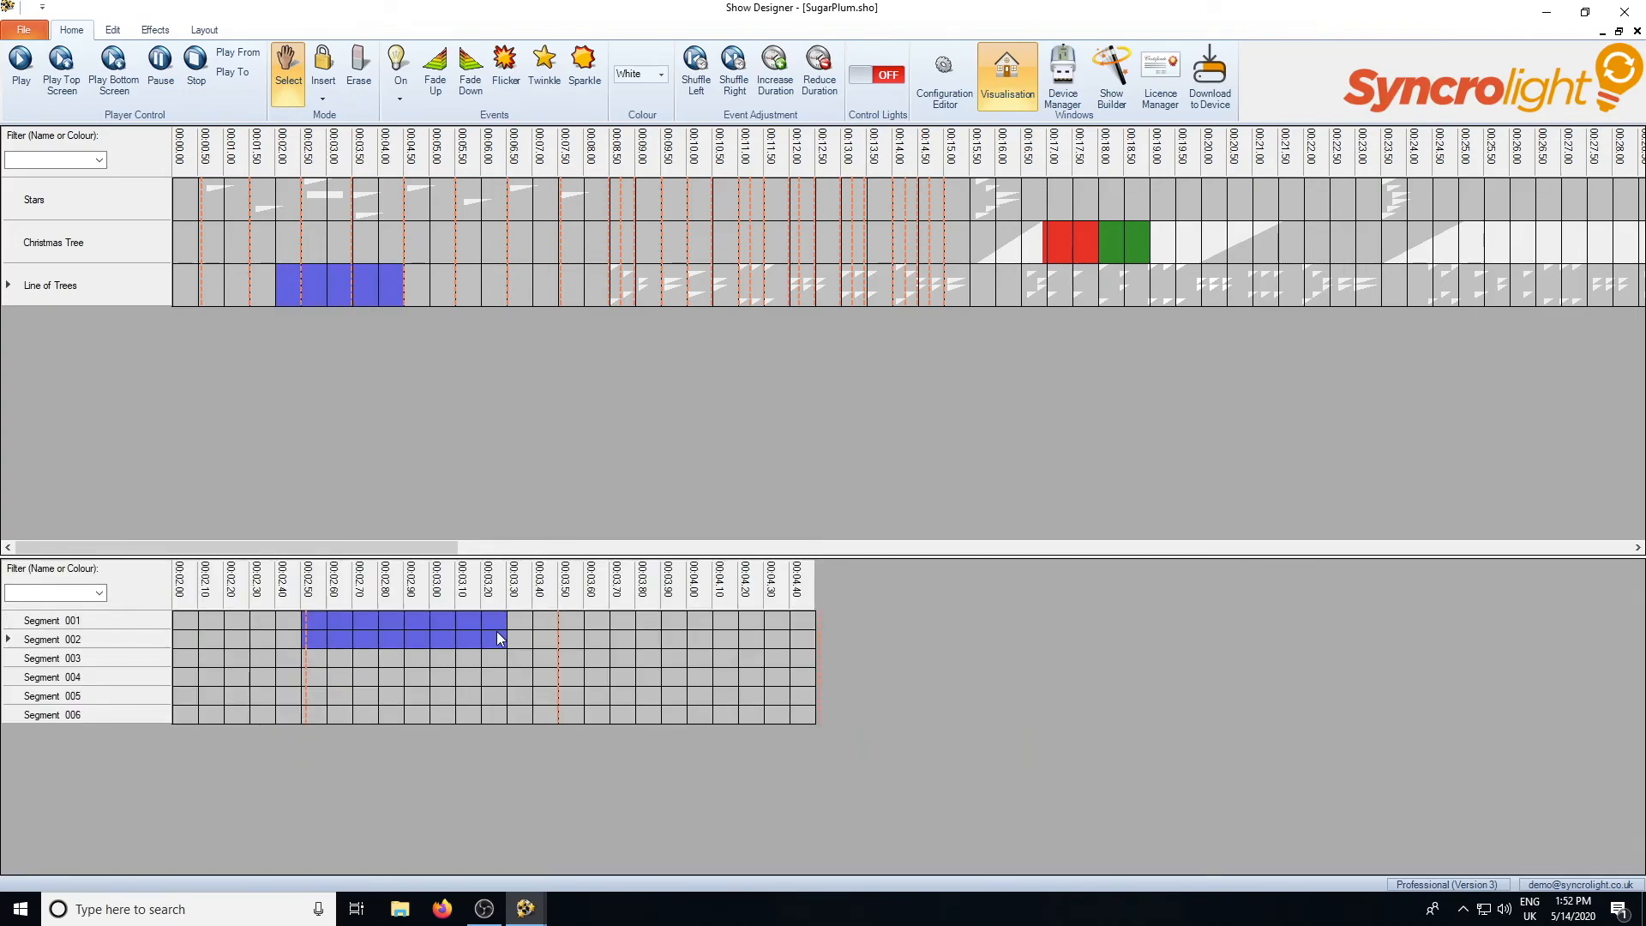
click(497, 632)
drag(313, 623, 533, 630)
right_click(535, 634)
mouse_move(591, 641)
click(703, 642)
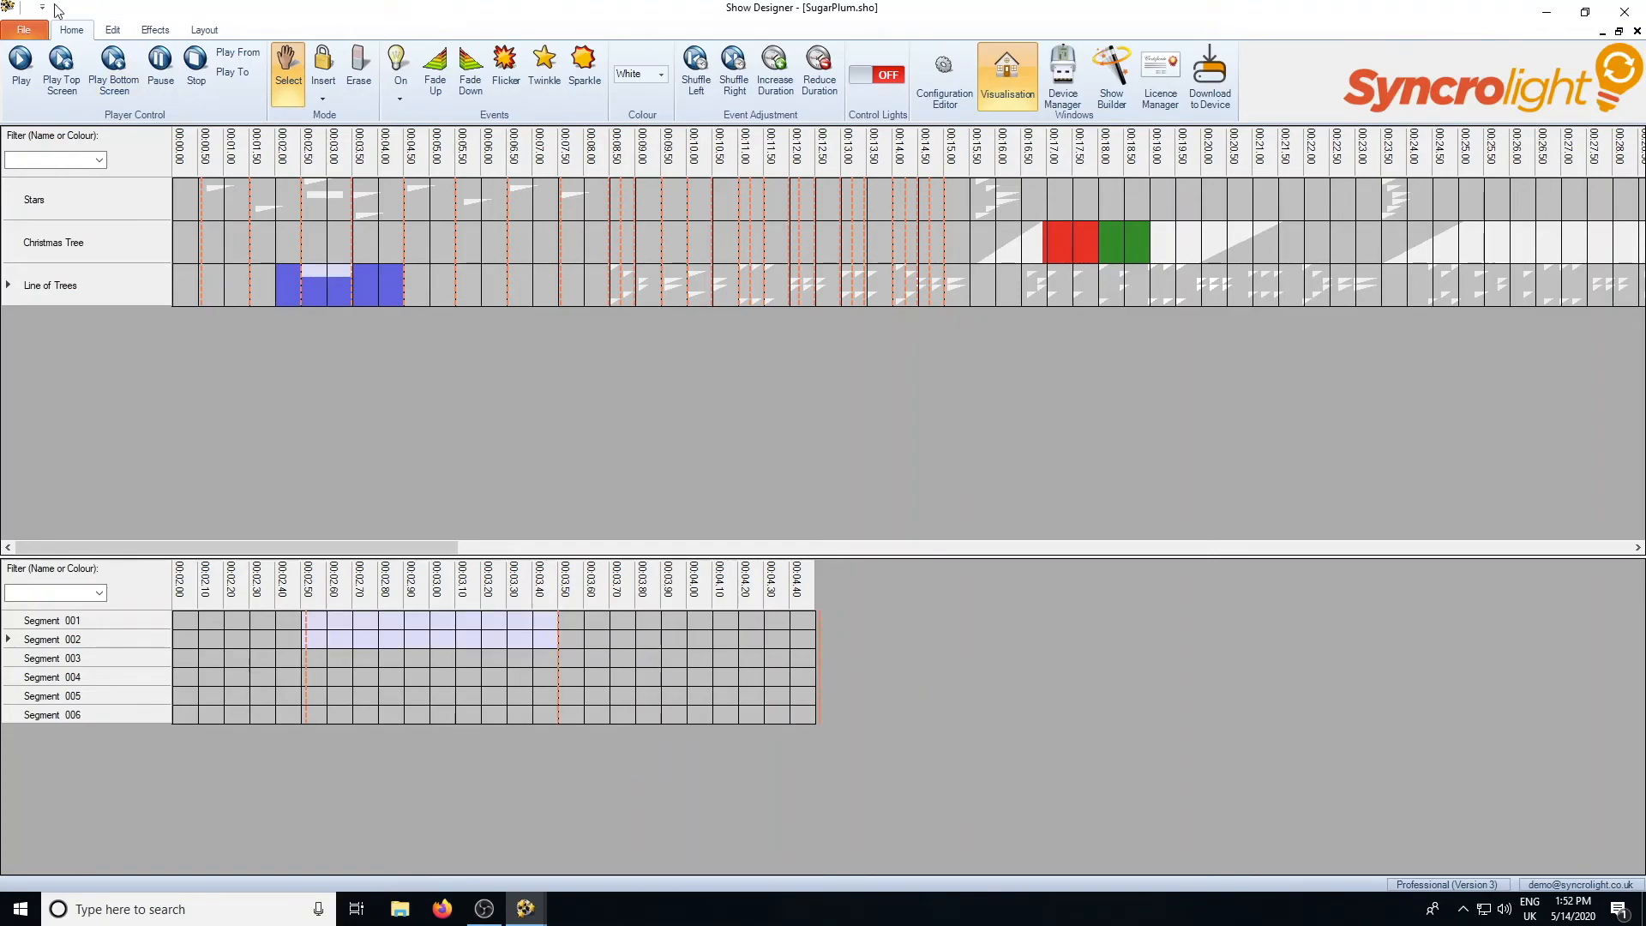
Play the detailed Line of Trees section with its visualisation and return to the timeline.
click(135, 73)
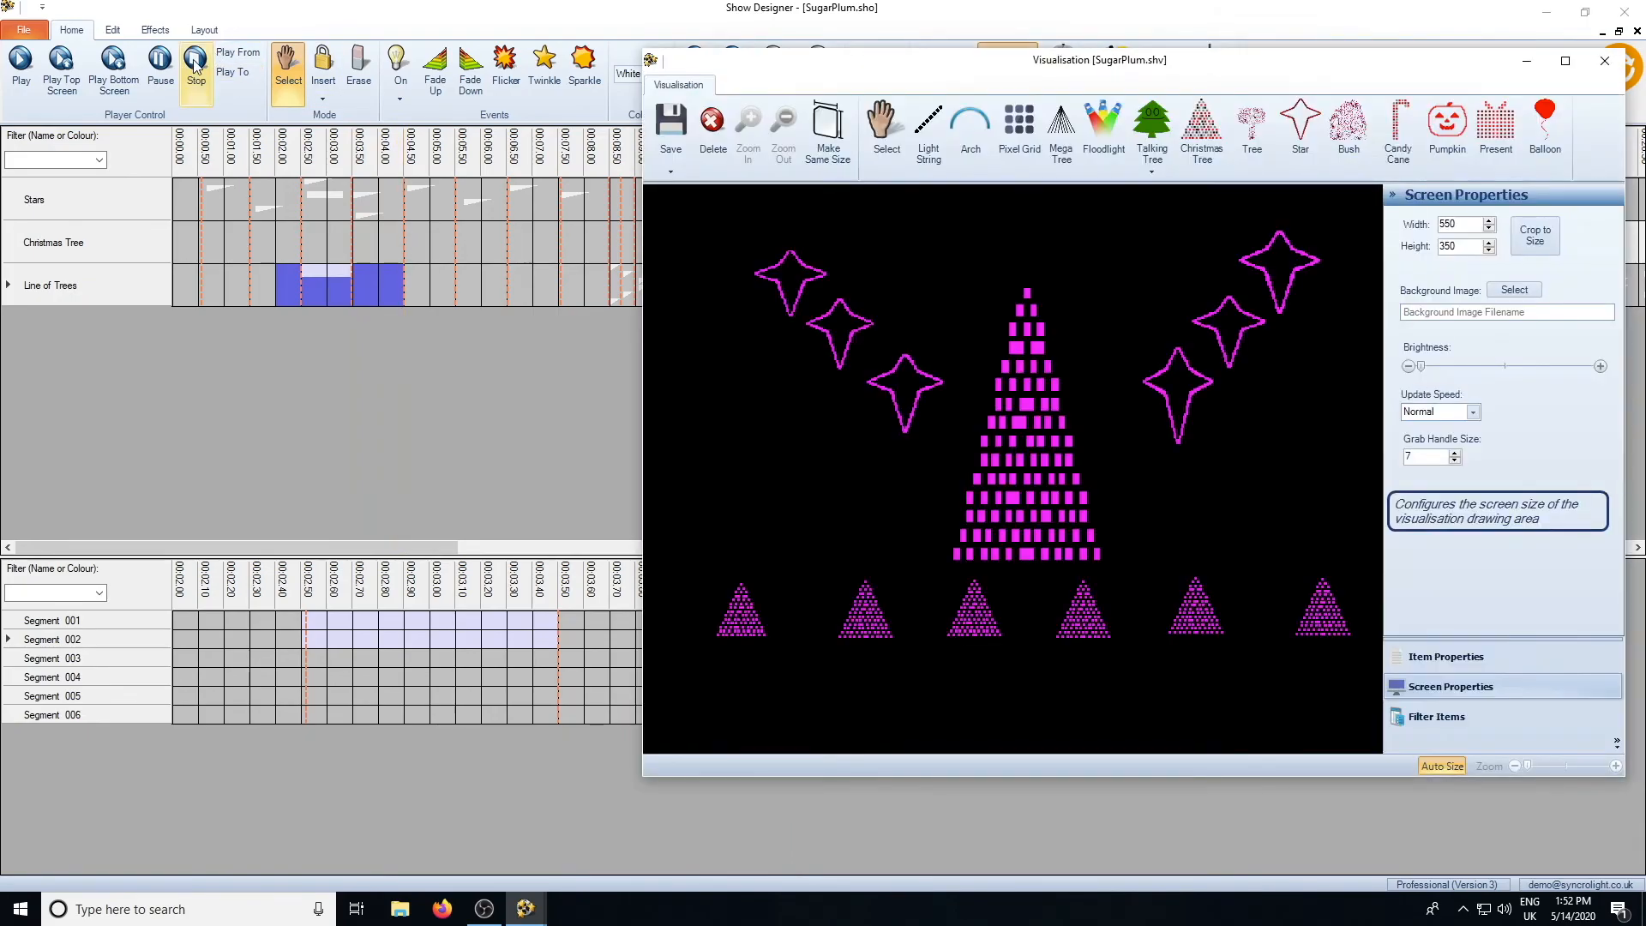
click(439, 287)
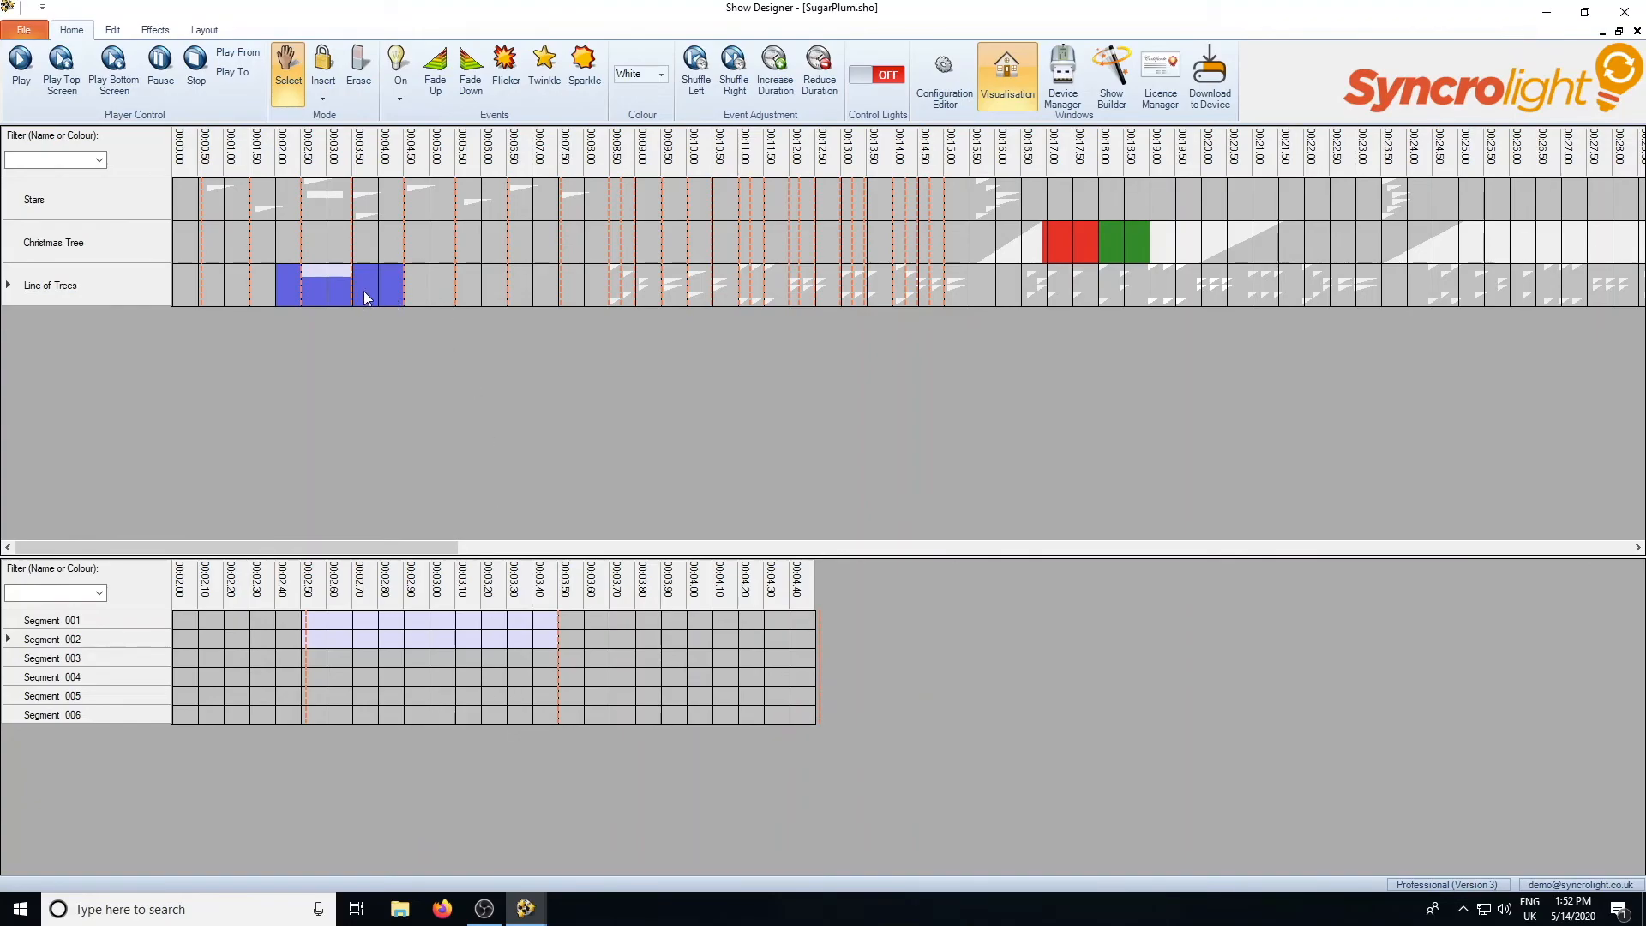
Add a white Fade Down event to the Line of Trees from 4.00 to 6.00 seconds and delete it again.
drag(388, 285, 463, 286)
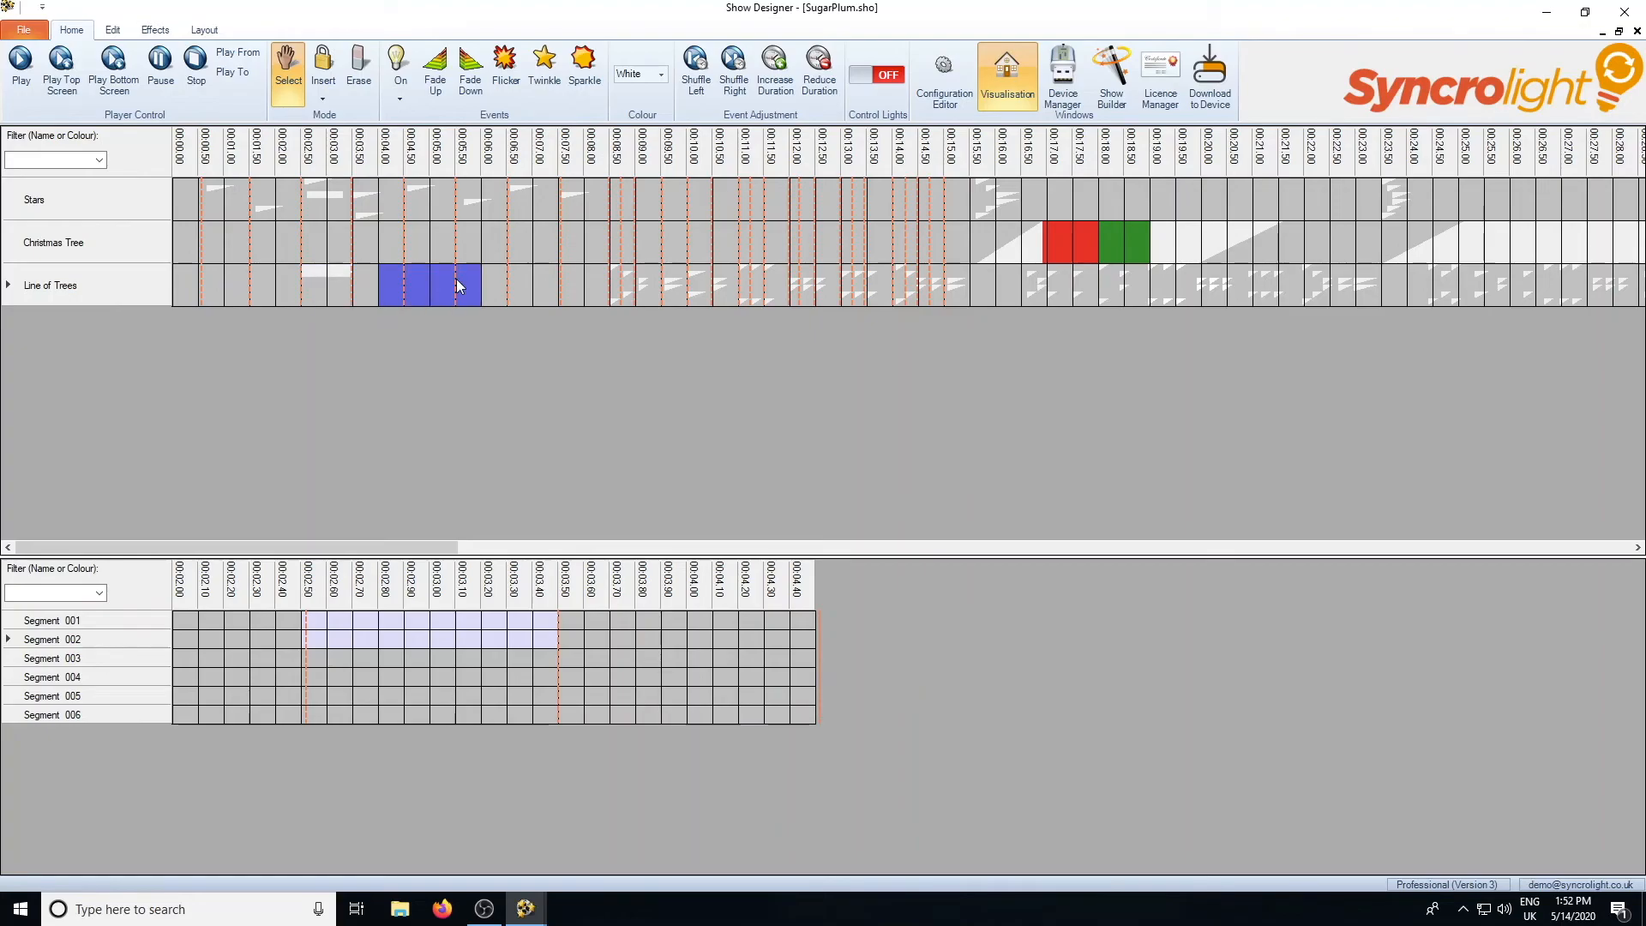
right_click(432, 293)
mouse_move(497, 345)
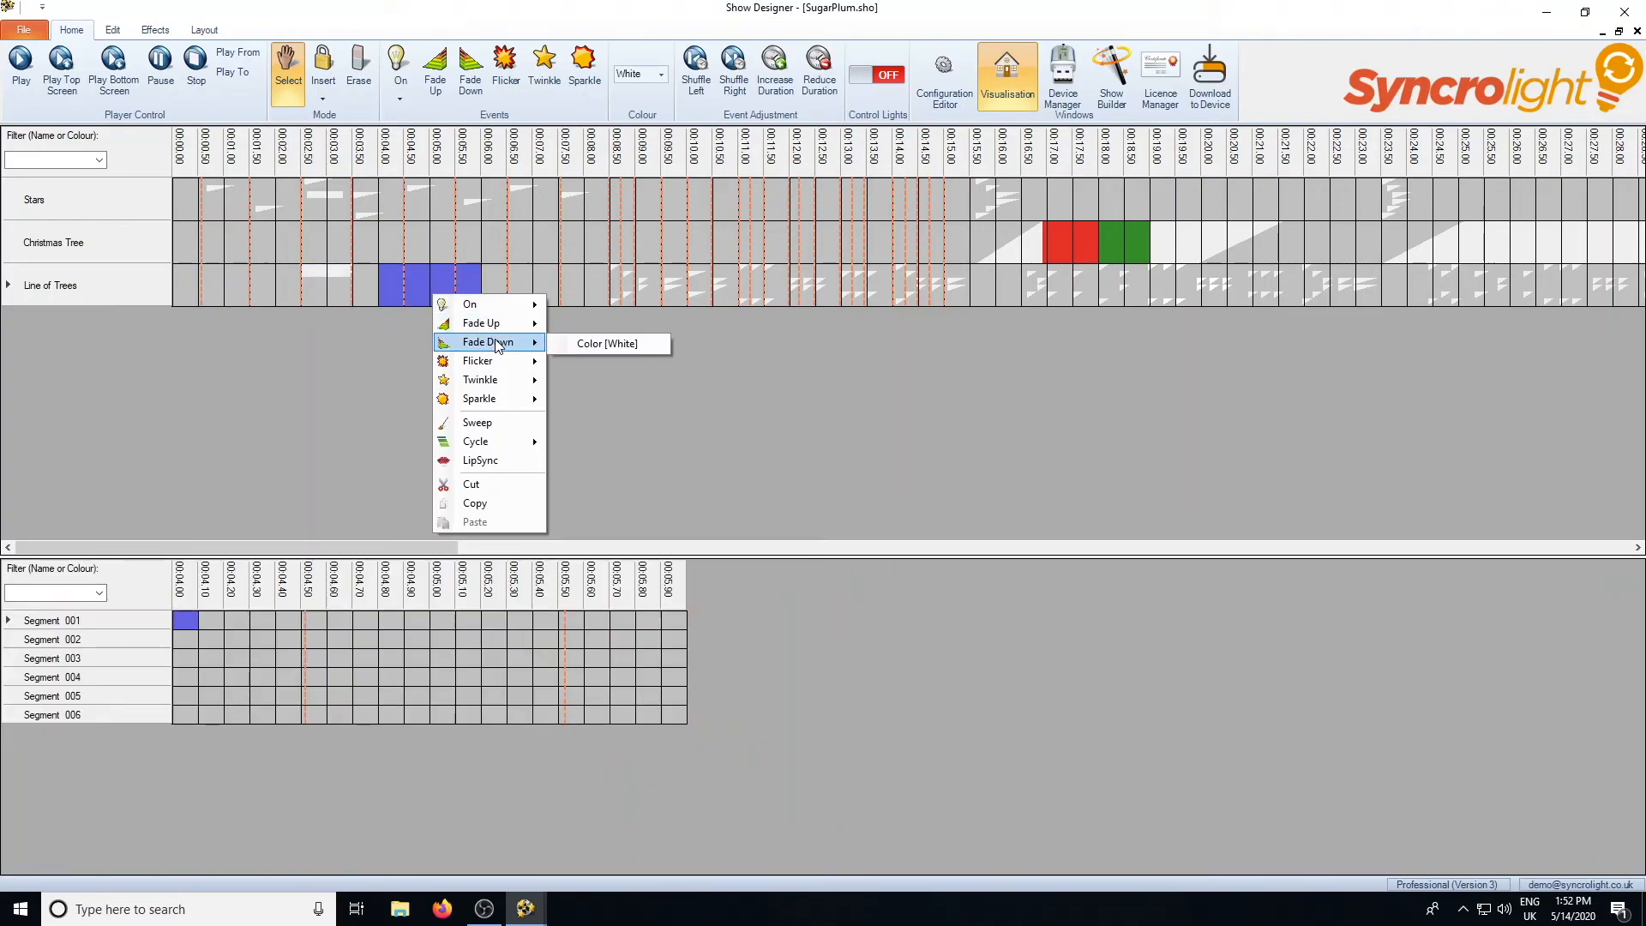
click(629, 342)
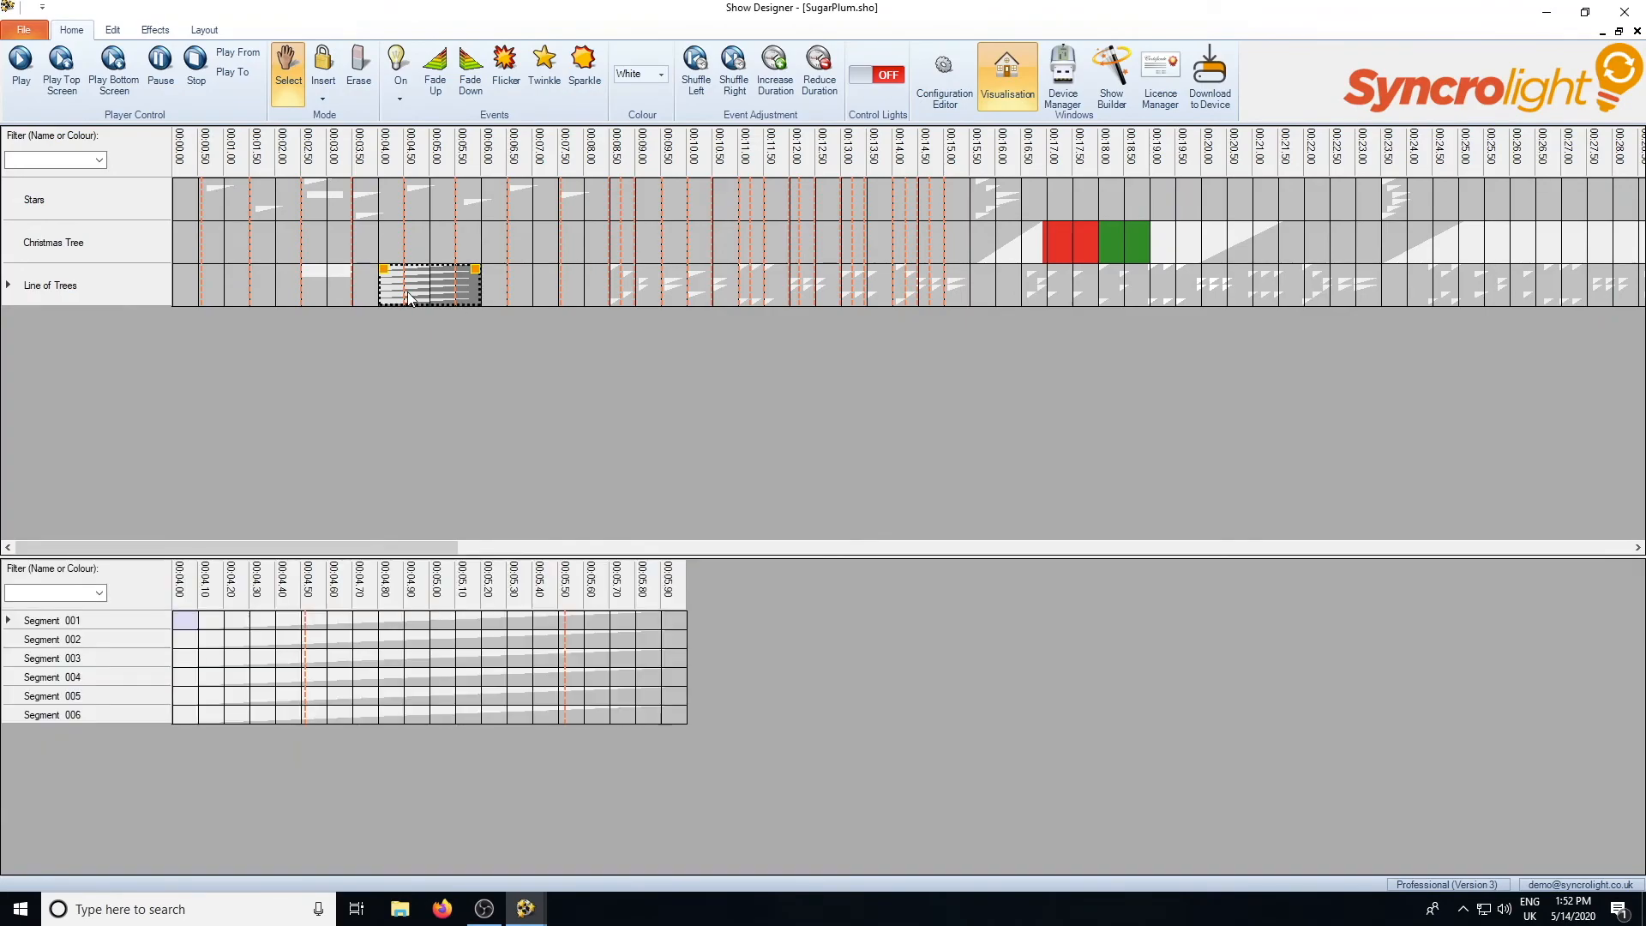
right_click(408, 292)
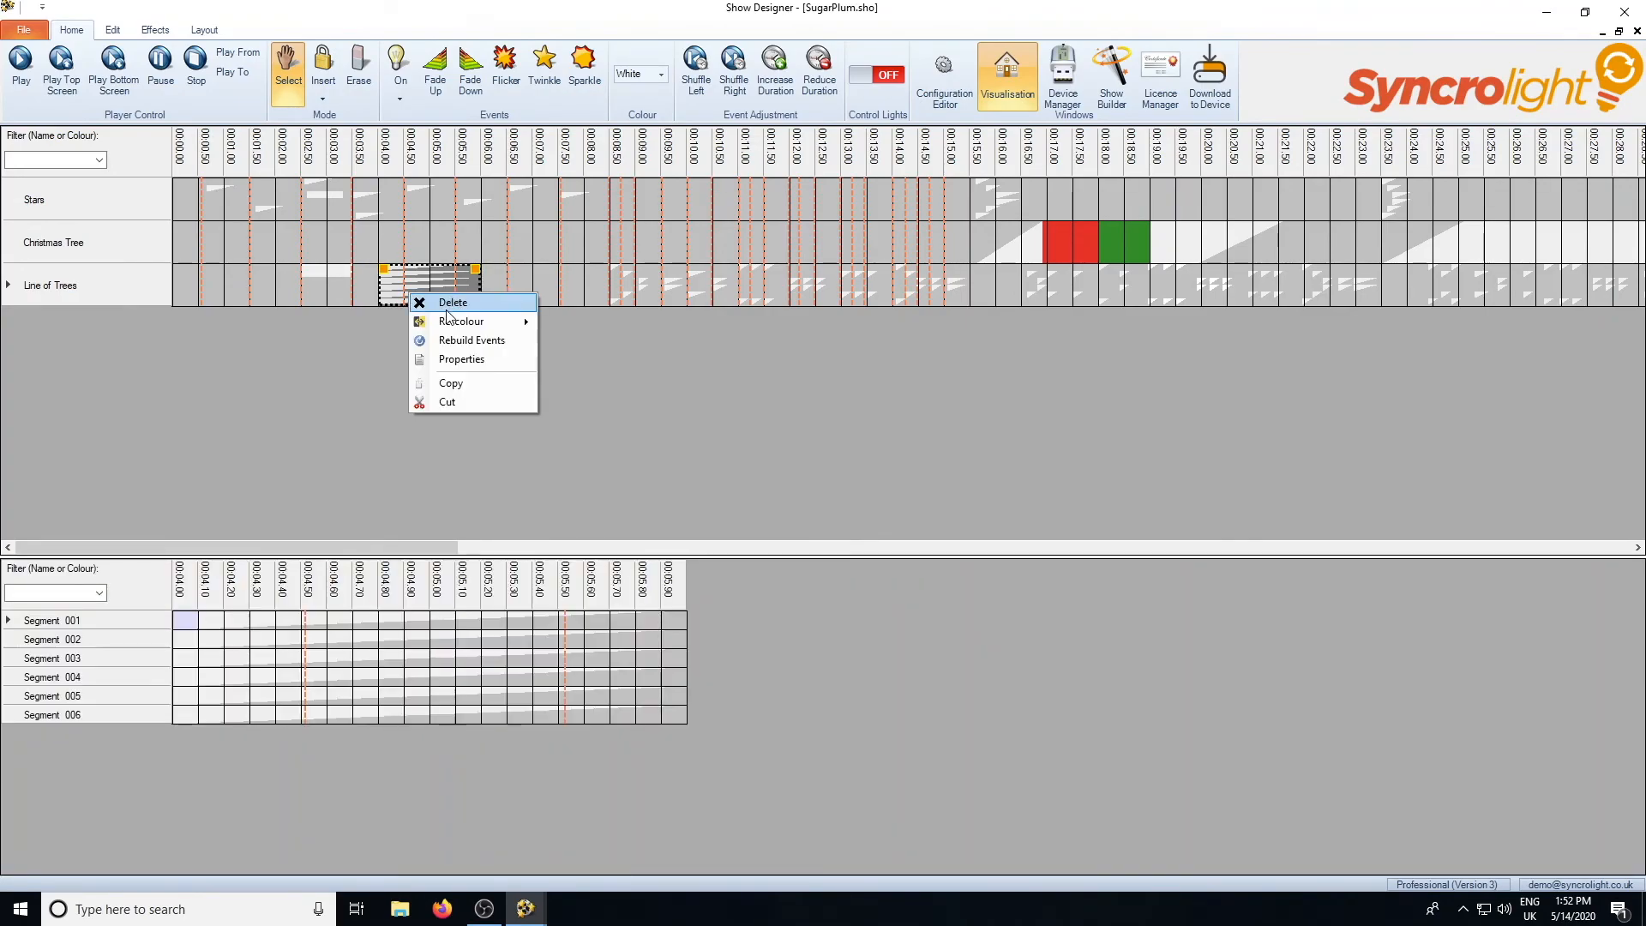
click(446, 309)
Add a white Cycle event to the Line of Trees from 4.00 to 6.50 seconds and play the detailed section.
drag(391, 286, 485, 292)
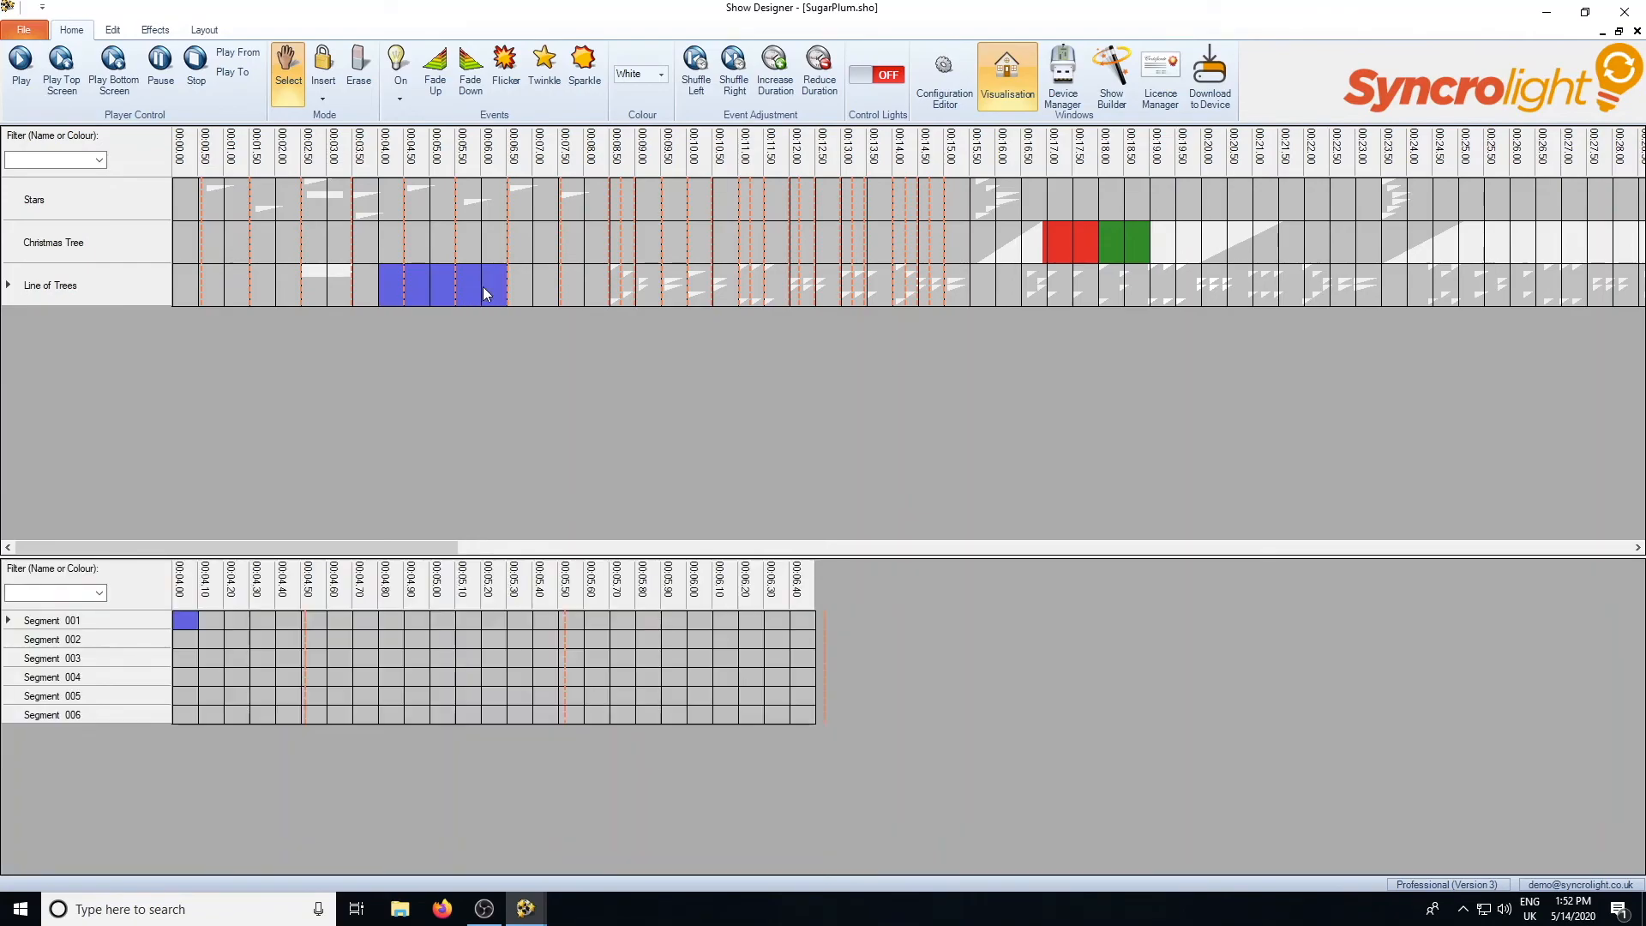
right_click(456, 290)
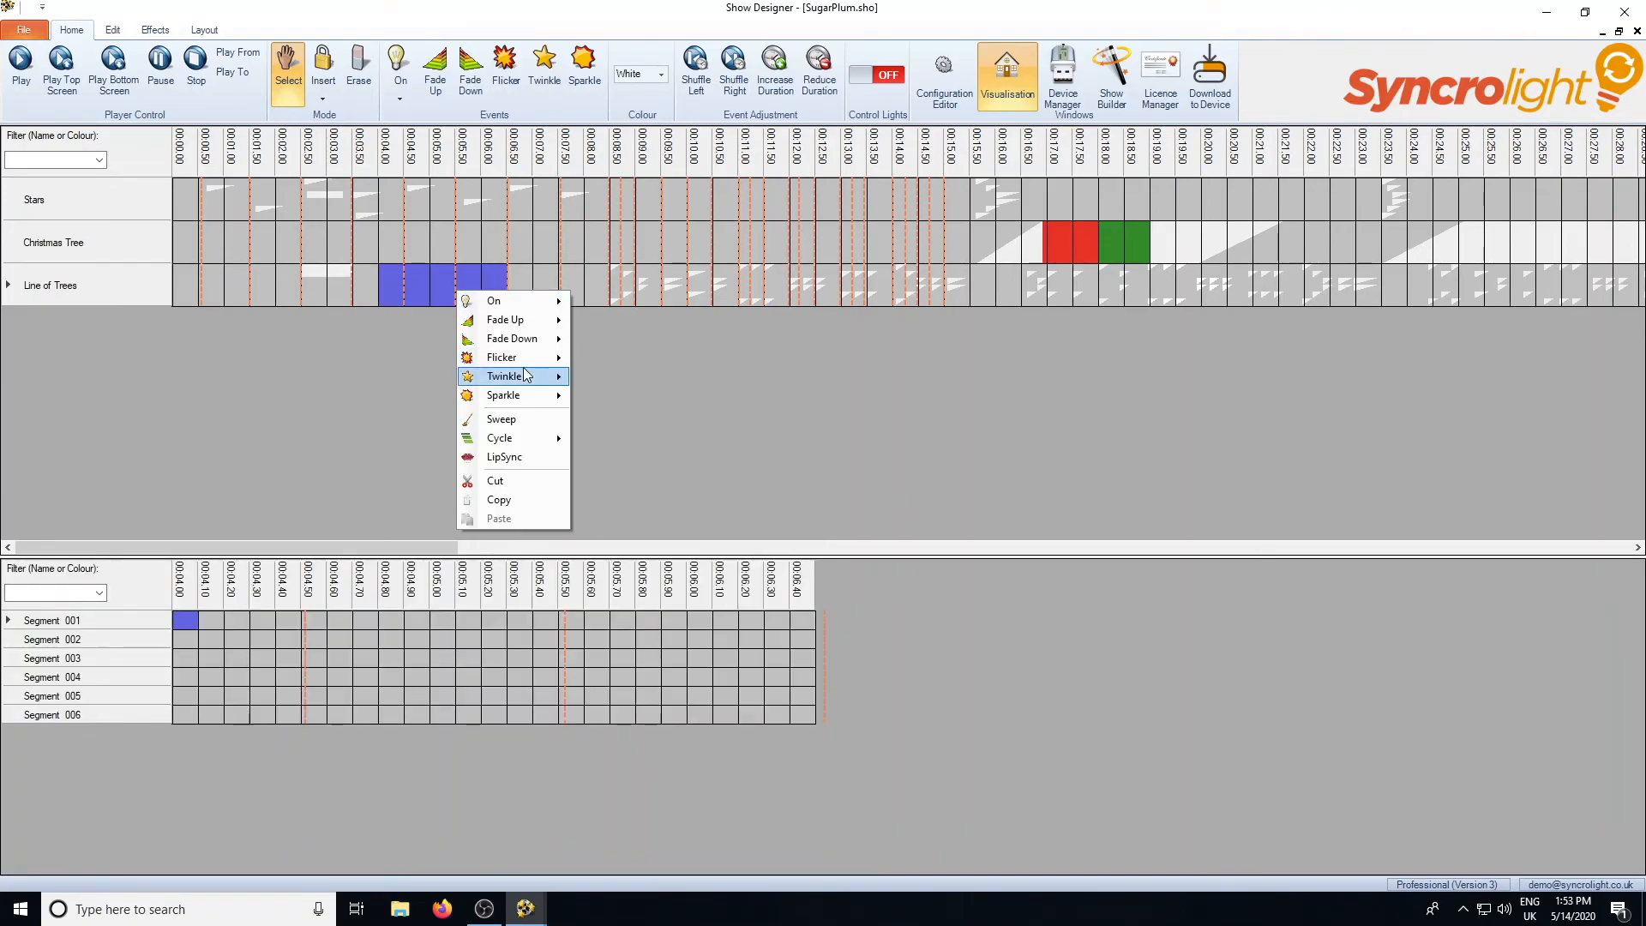
mouse_move(523, 444)
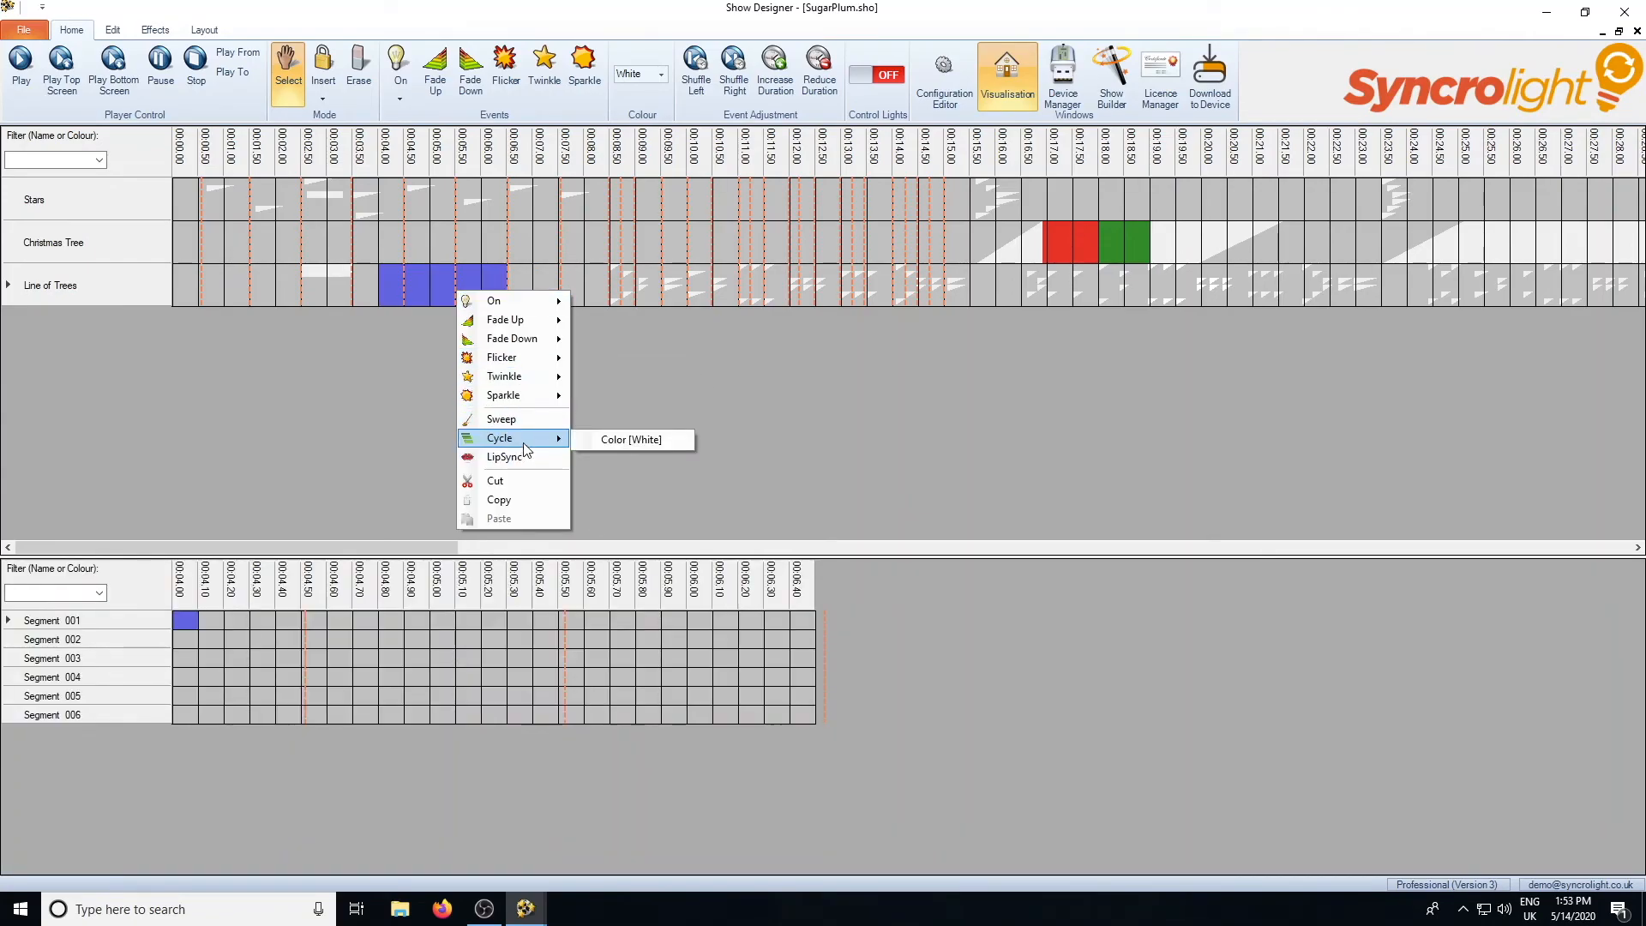
click(616, 439)
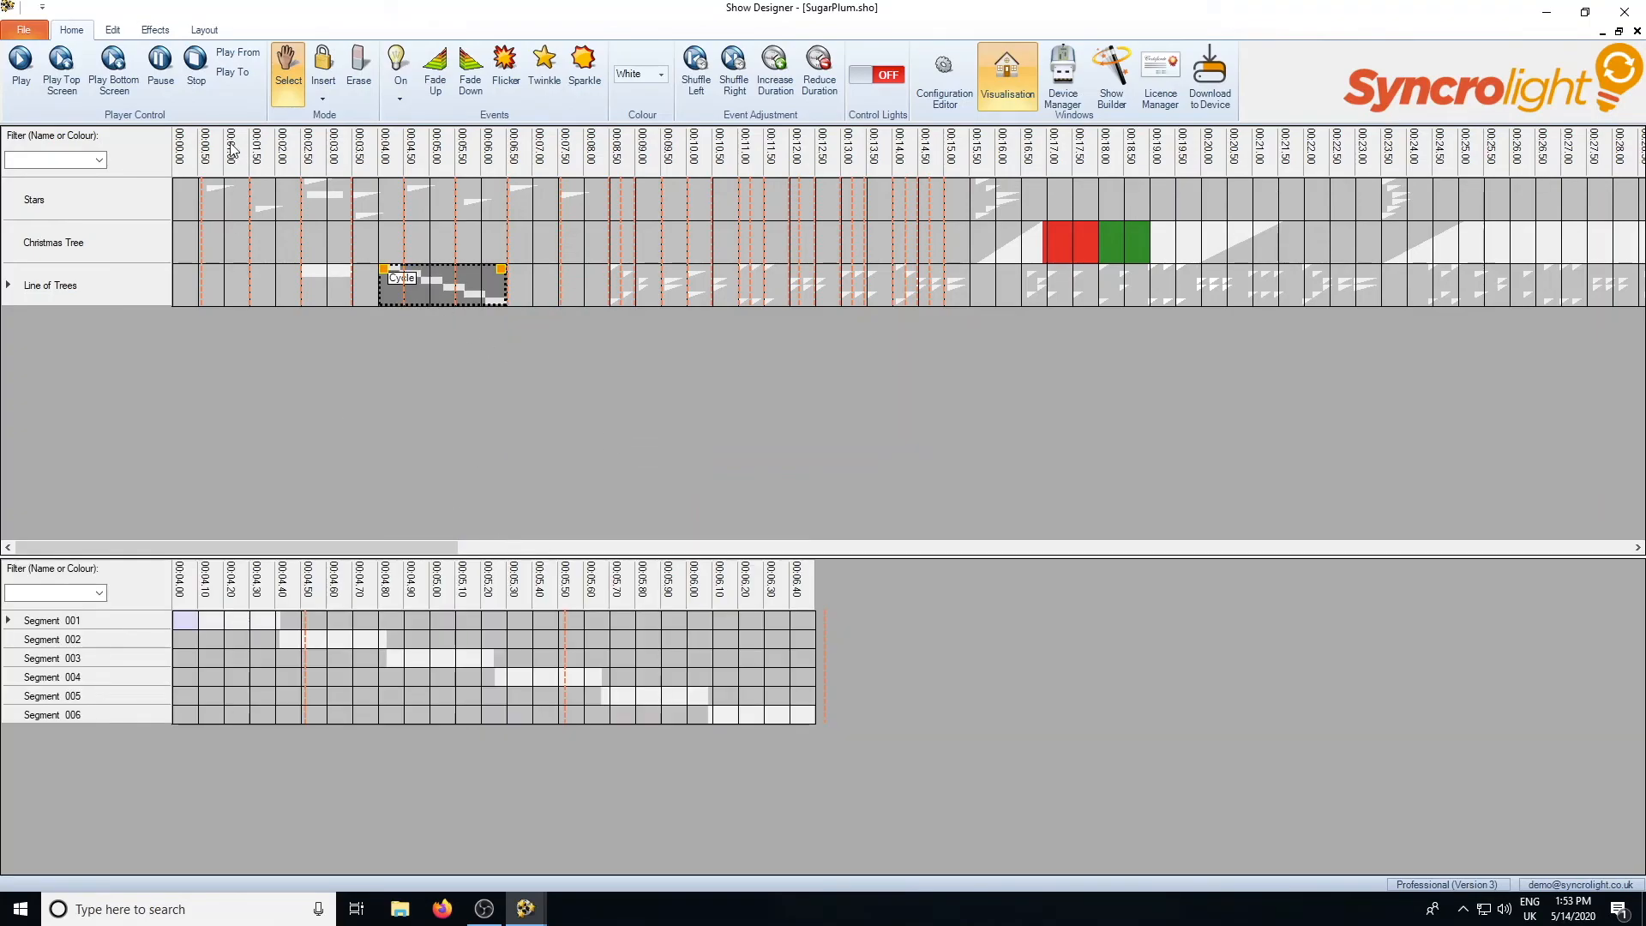
click(113, 64)
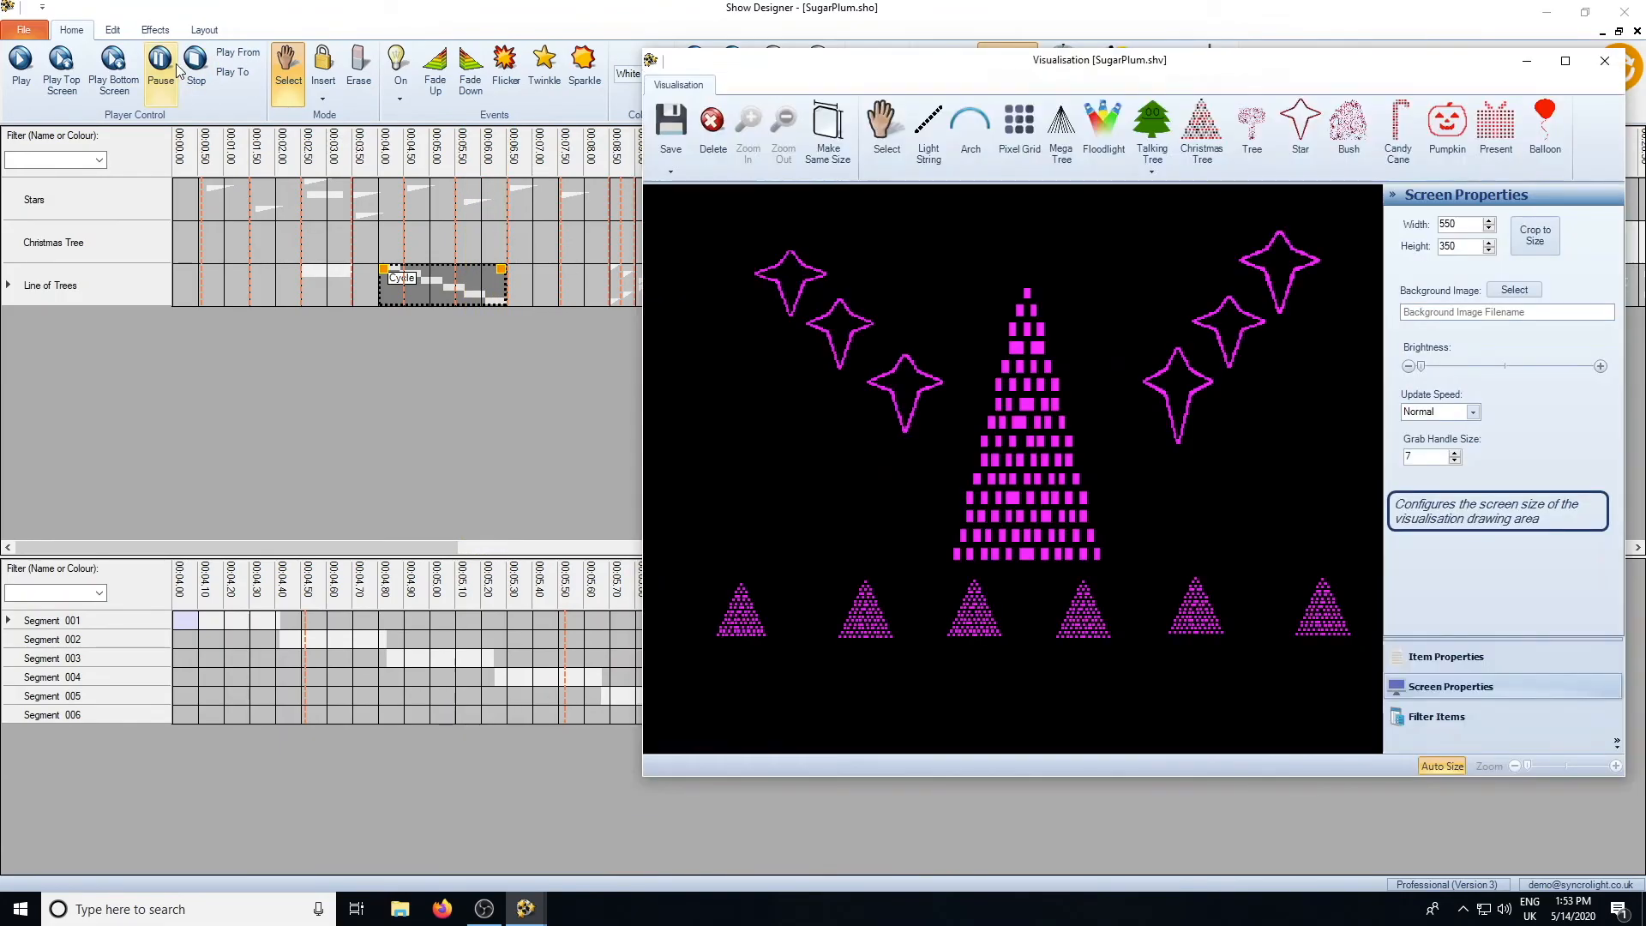
click(196, 62)
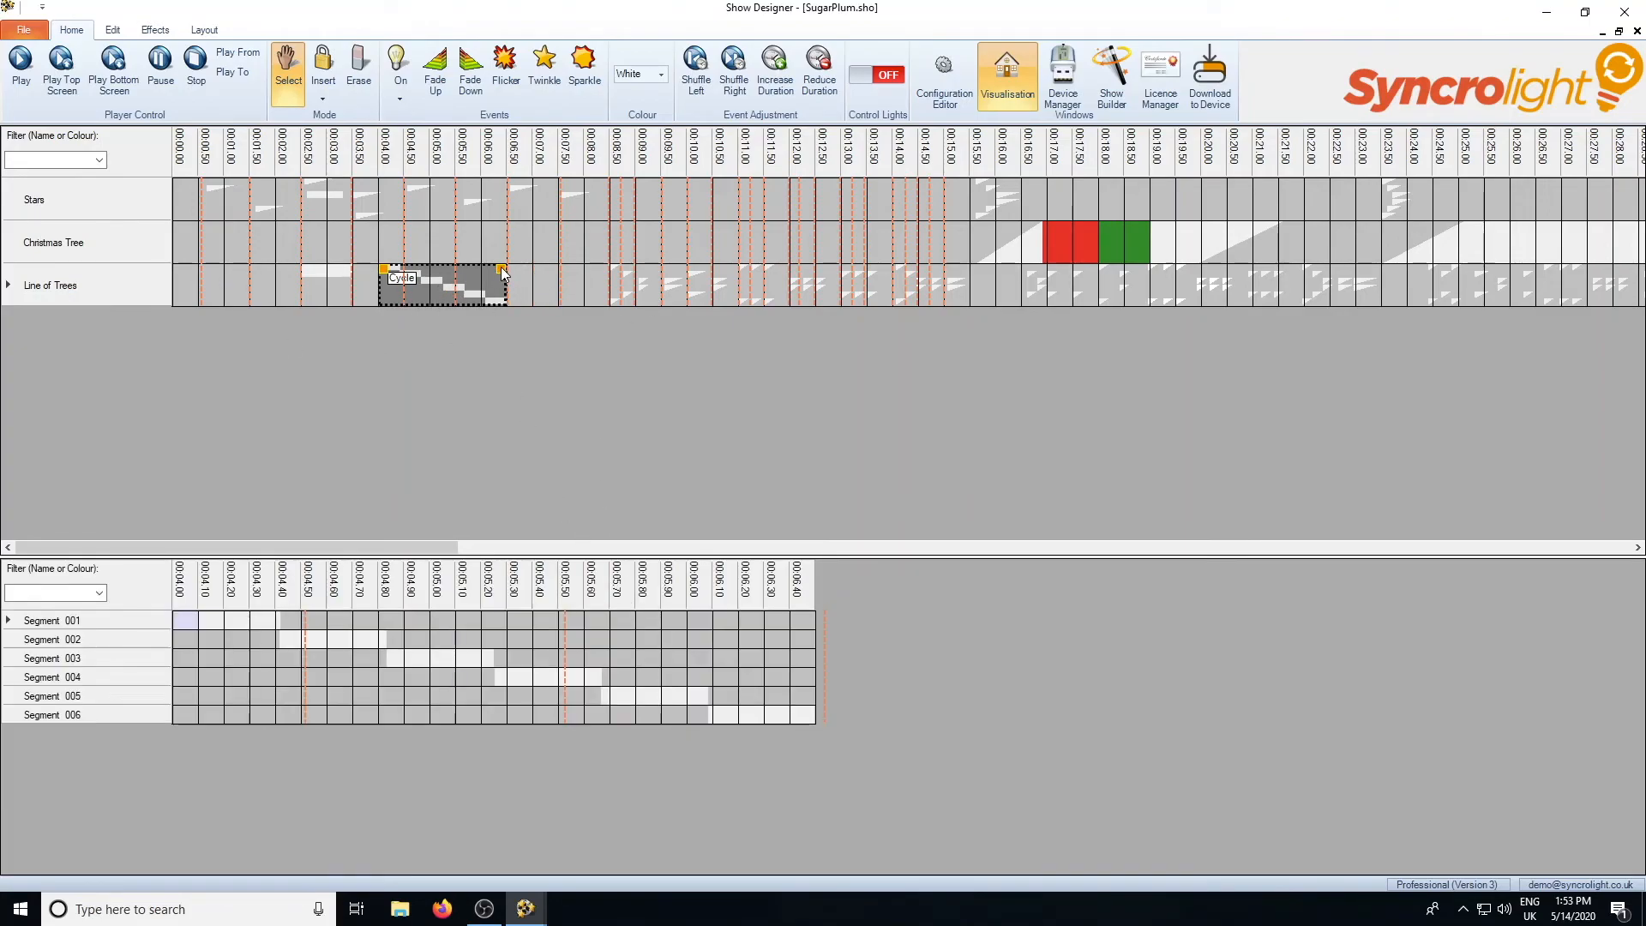
Stretch the Cycle event to about 3 seconds, try it about one second later, and return its start to about 4 seconds.
drag(503, 269, 537, 268)
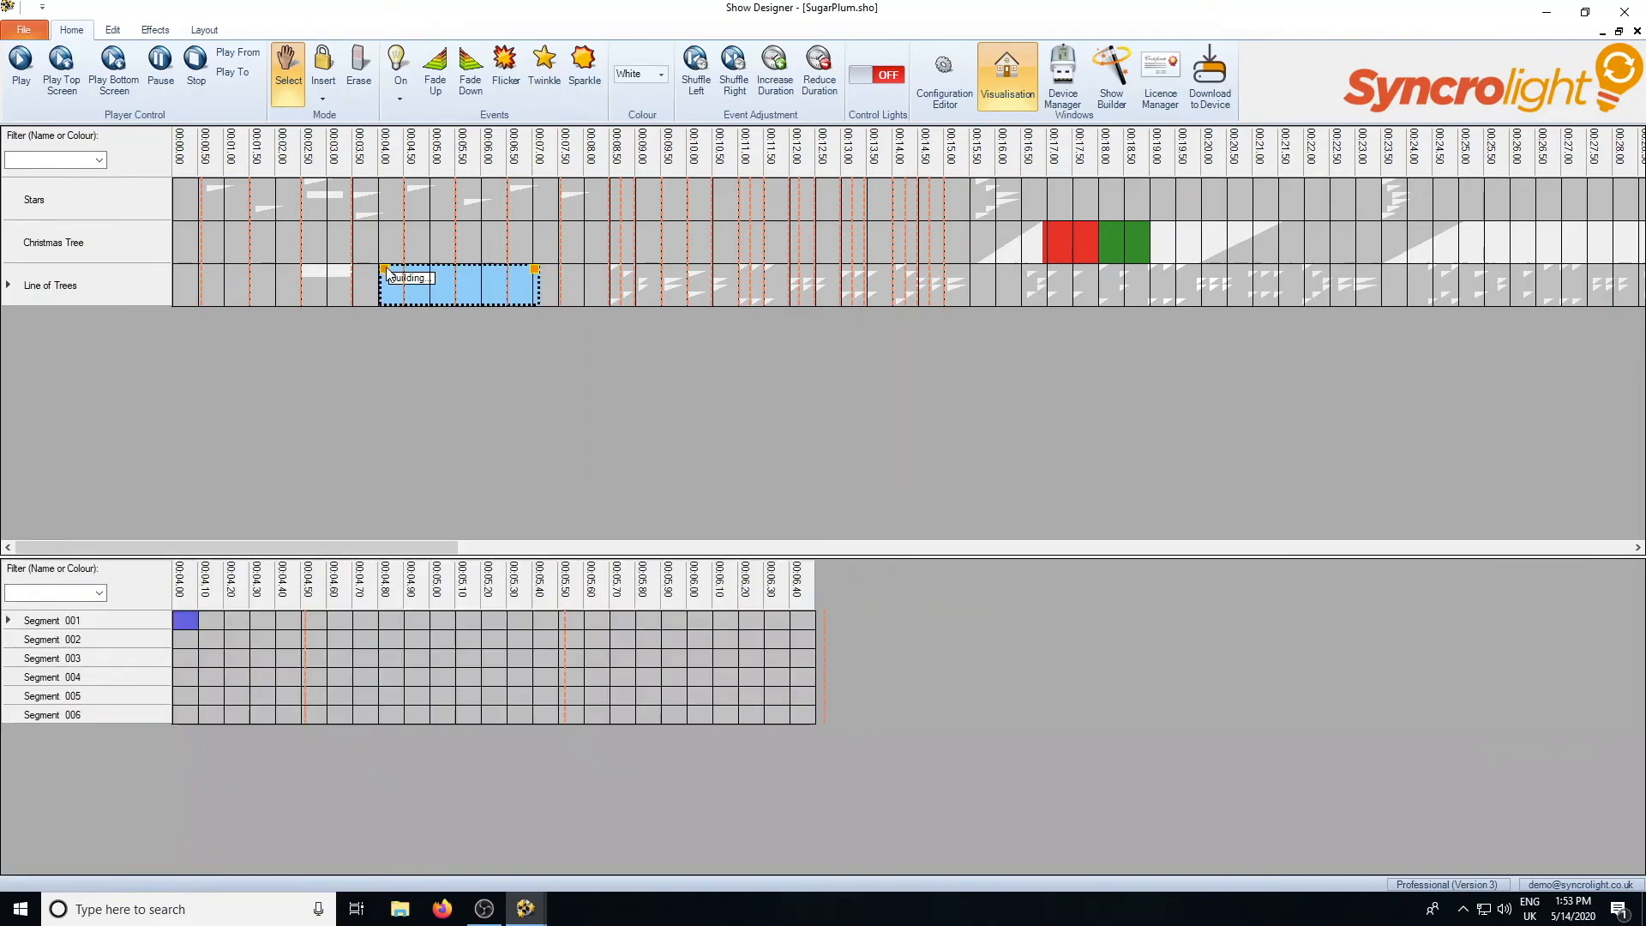
drag(388, 275, 434, 272)
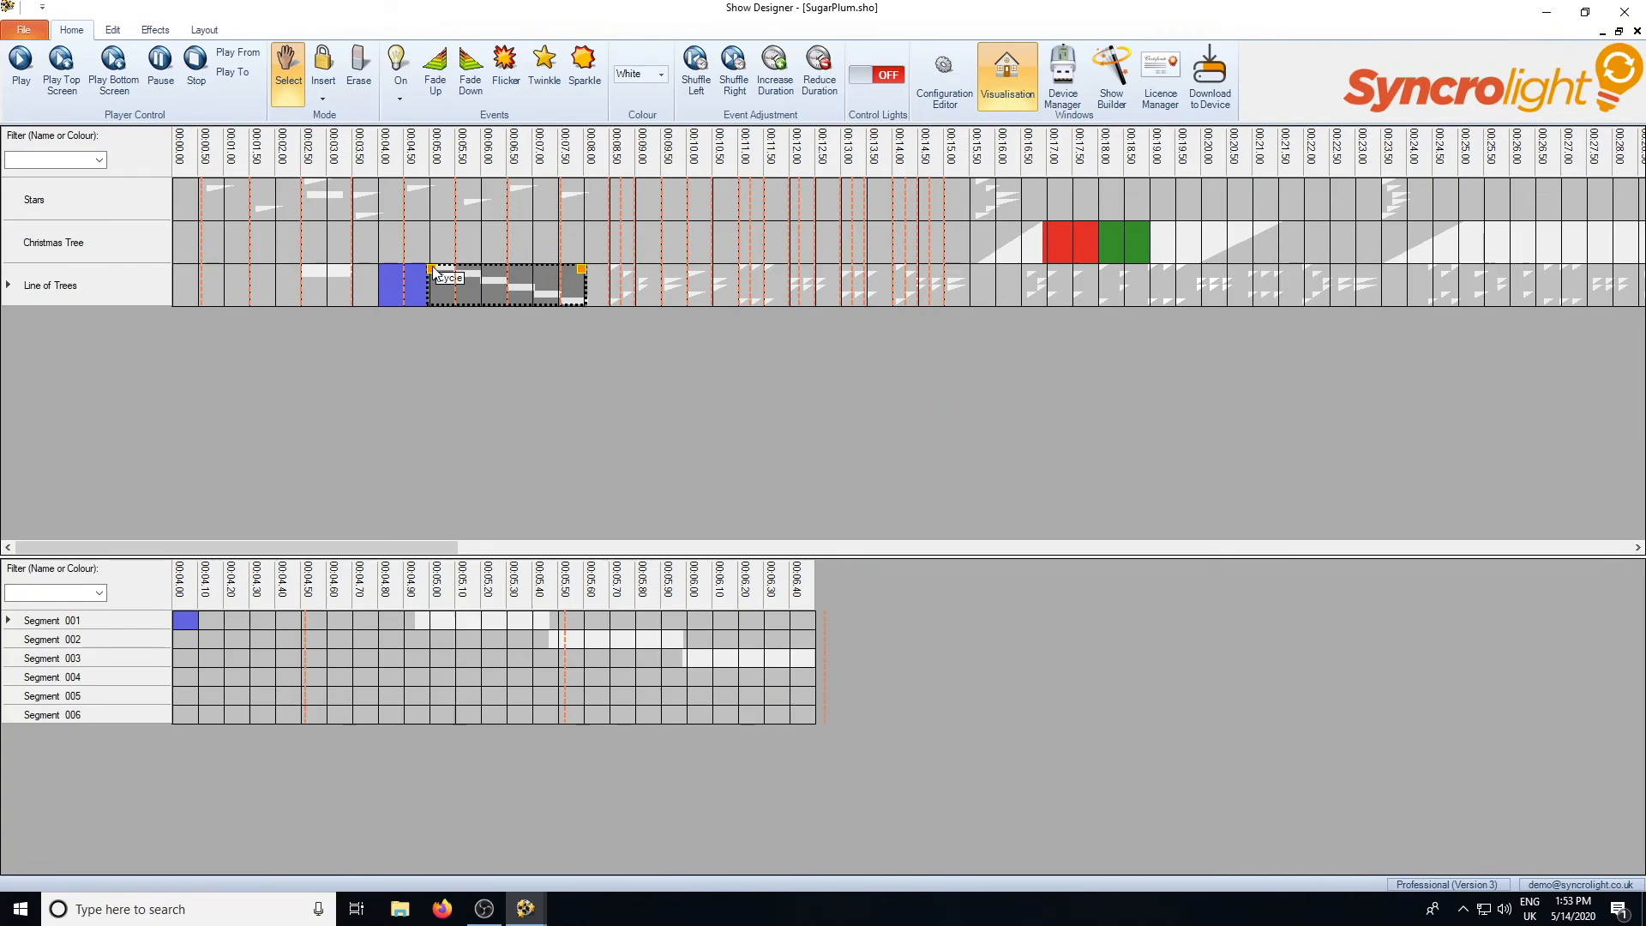
key(ctrl+z)
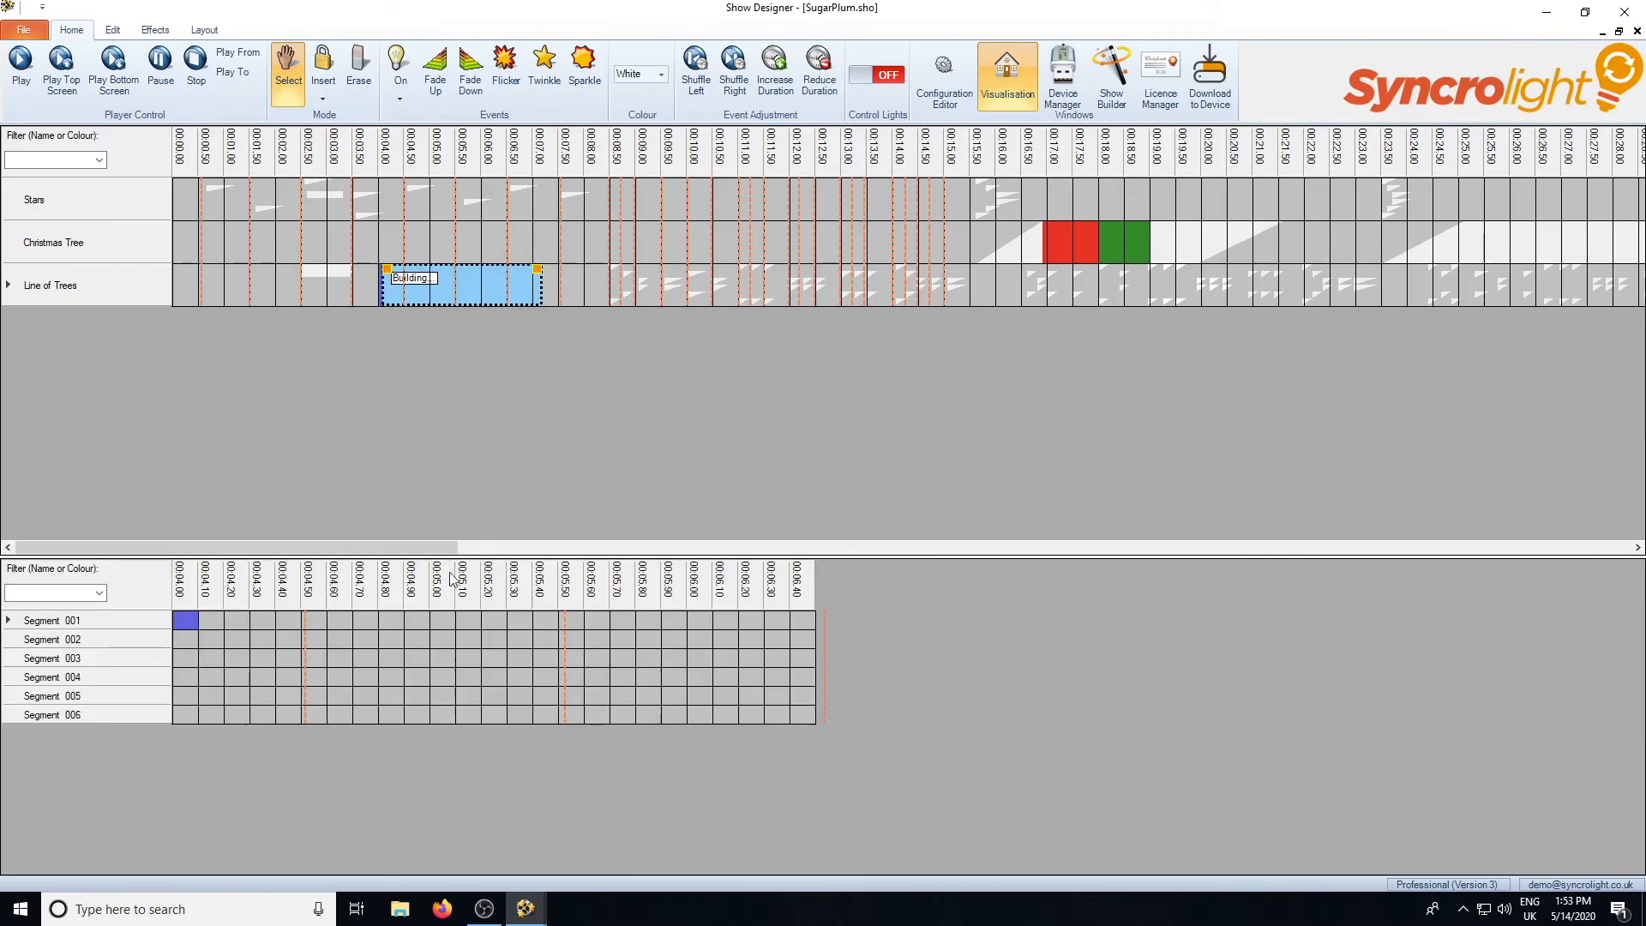
Adjust the white On event on Segment 002 of the Line of Trees to run from about 2.60 to 3.30 seconds.
click(322, 273)
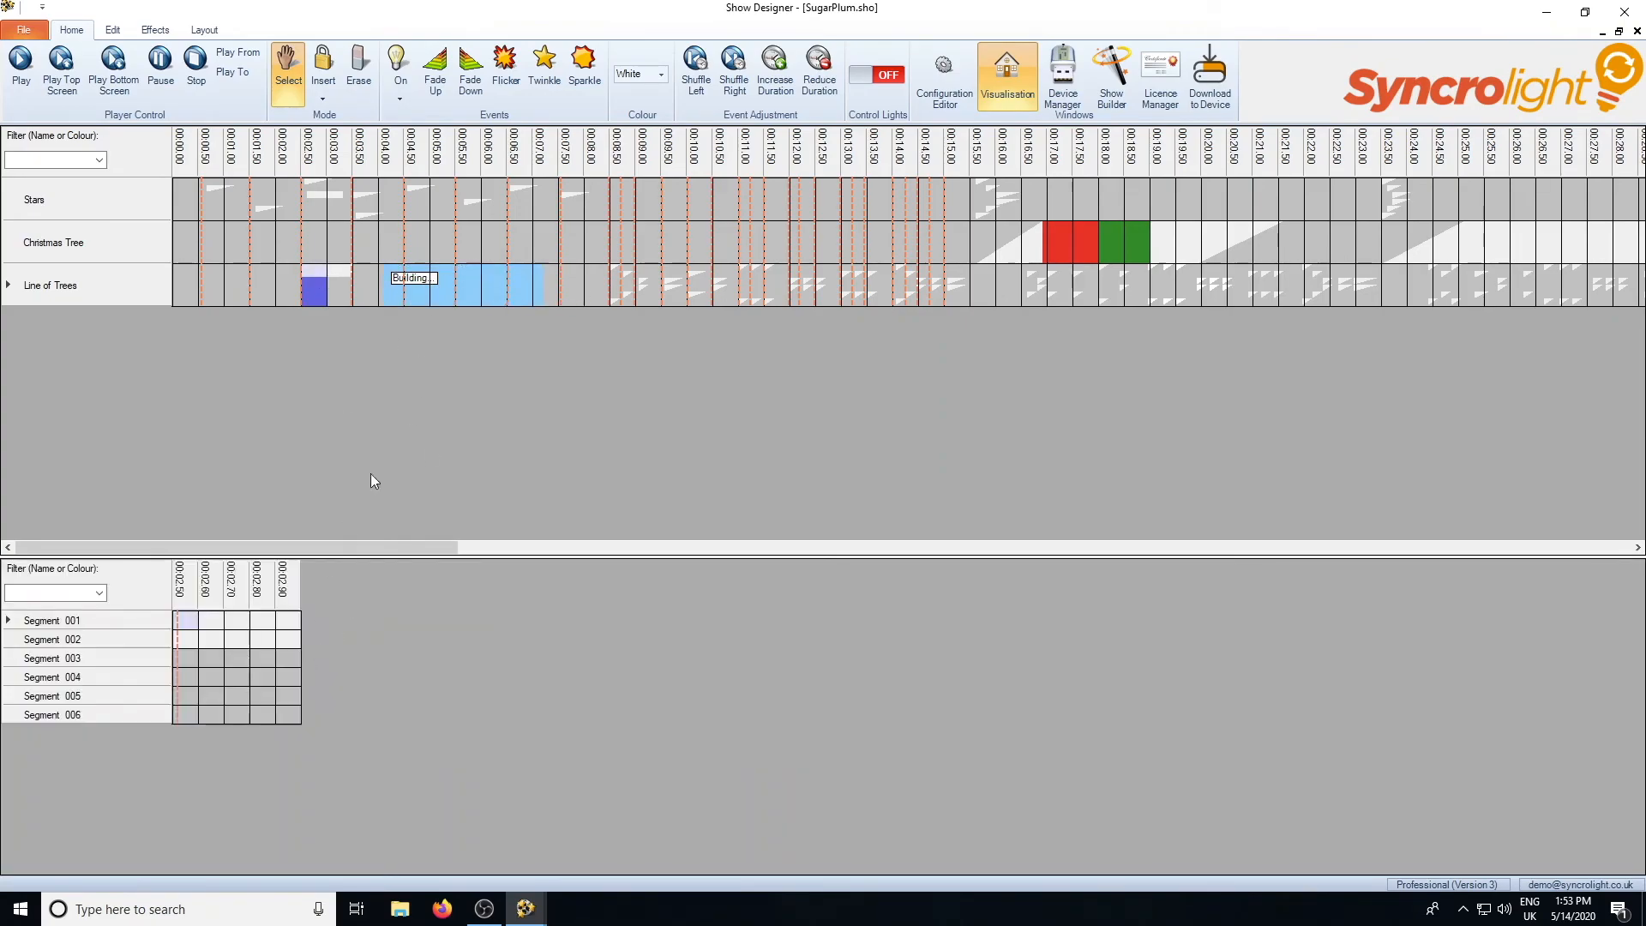
drag(292, 276, 353, 264)
drag(341, 634, 260, 643)
key(Right)
key(Right)
key(Right)
key(Right)
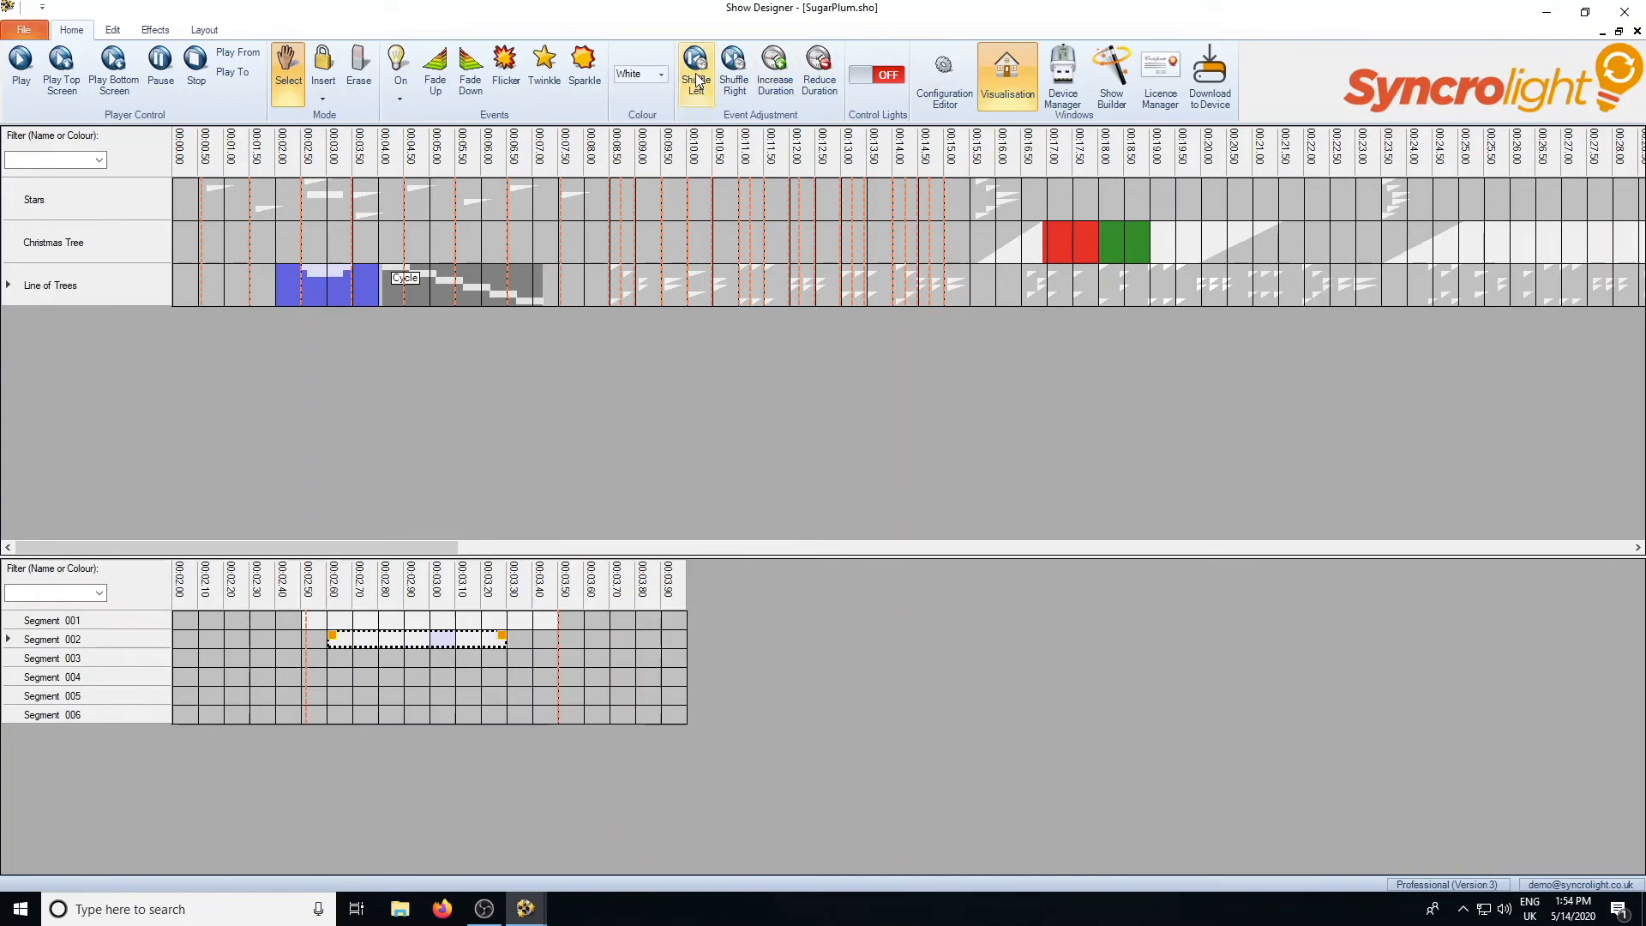
Shuffle the Segment 002 On event right and adjust its duration up and down until it spans about 2.80 to 3.45 seconds.
click(736, 69)
click(735, 68)
click(736, 69)
click(782, 75)
click(782, 76)
click(782, 75)
click(830, 76)
click(830, 75)
click(830, 76)
click(828, 77)
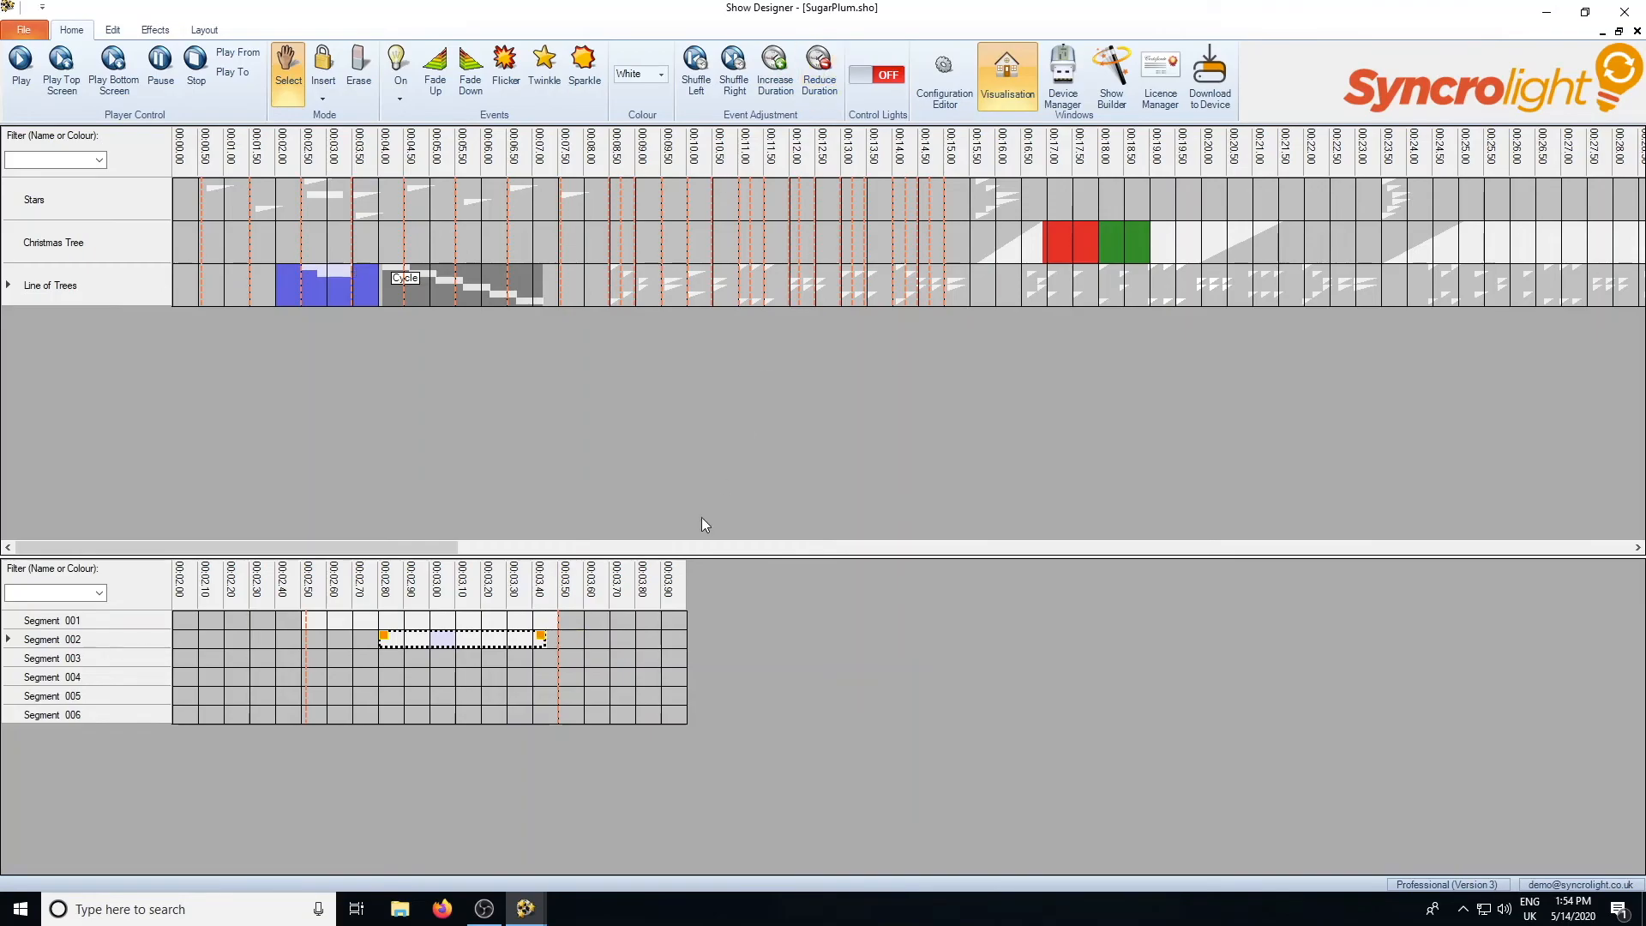
Show the segment detail of the Line of Trees at 3.00 seconds and of its Cycle event.
click(480, 686)
click(337, 274)
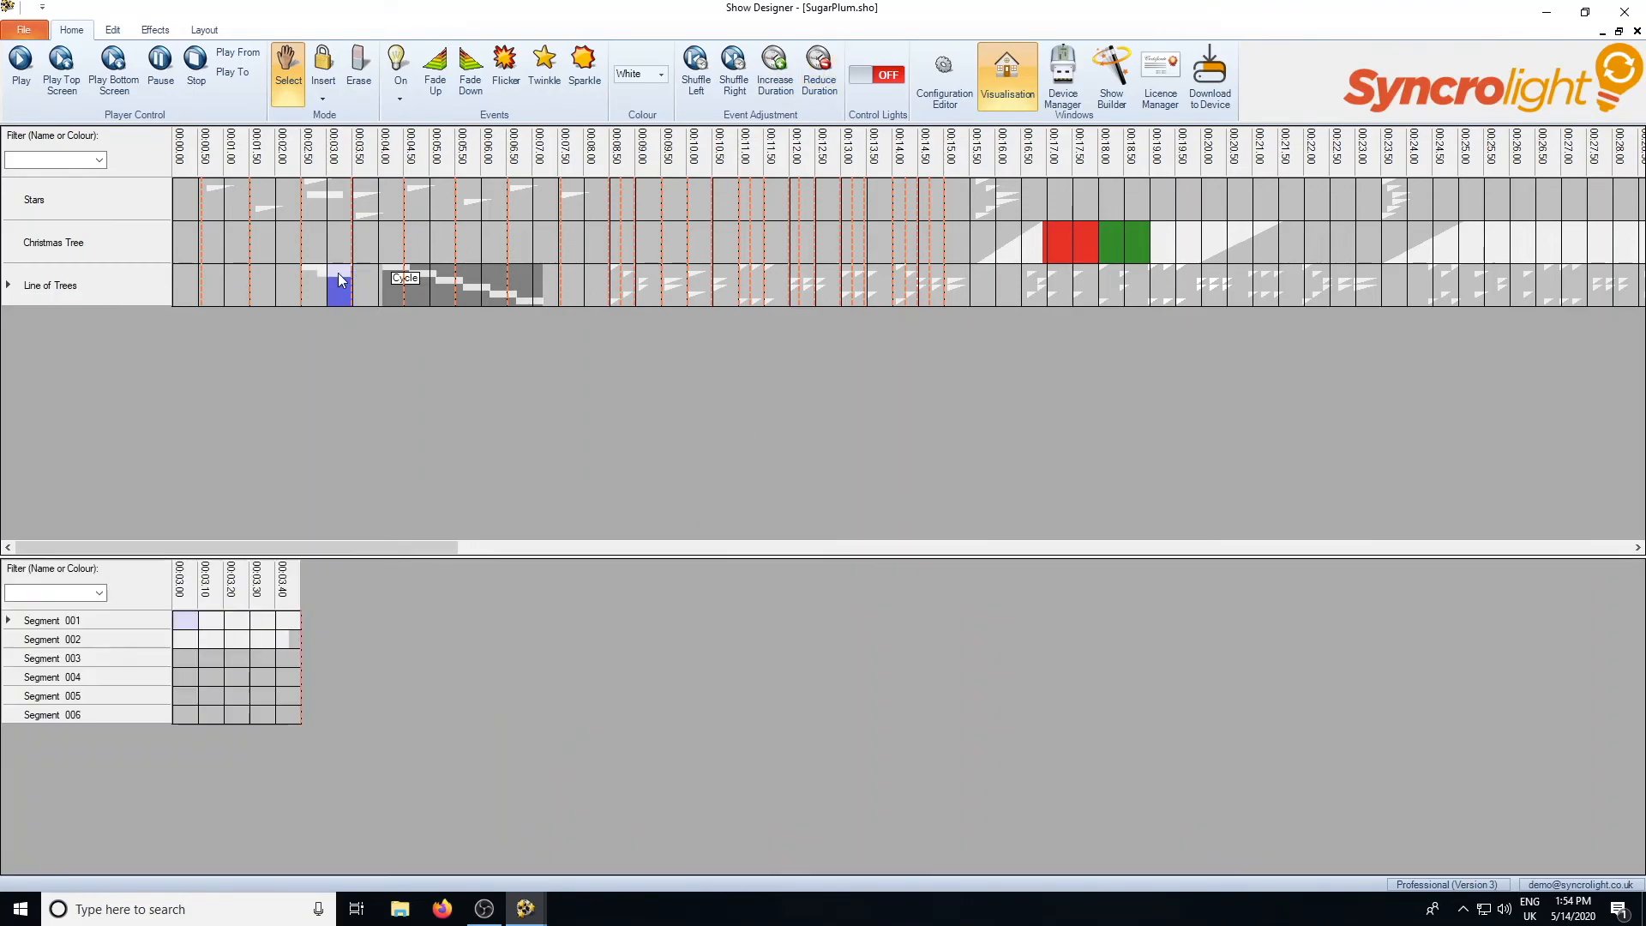
click(467, 284)
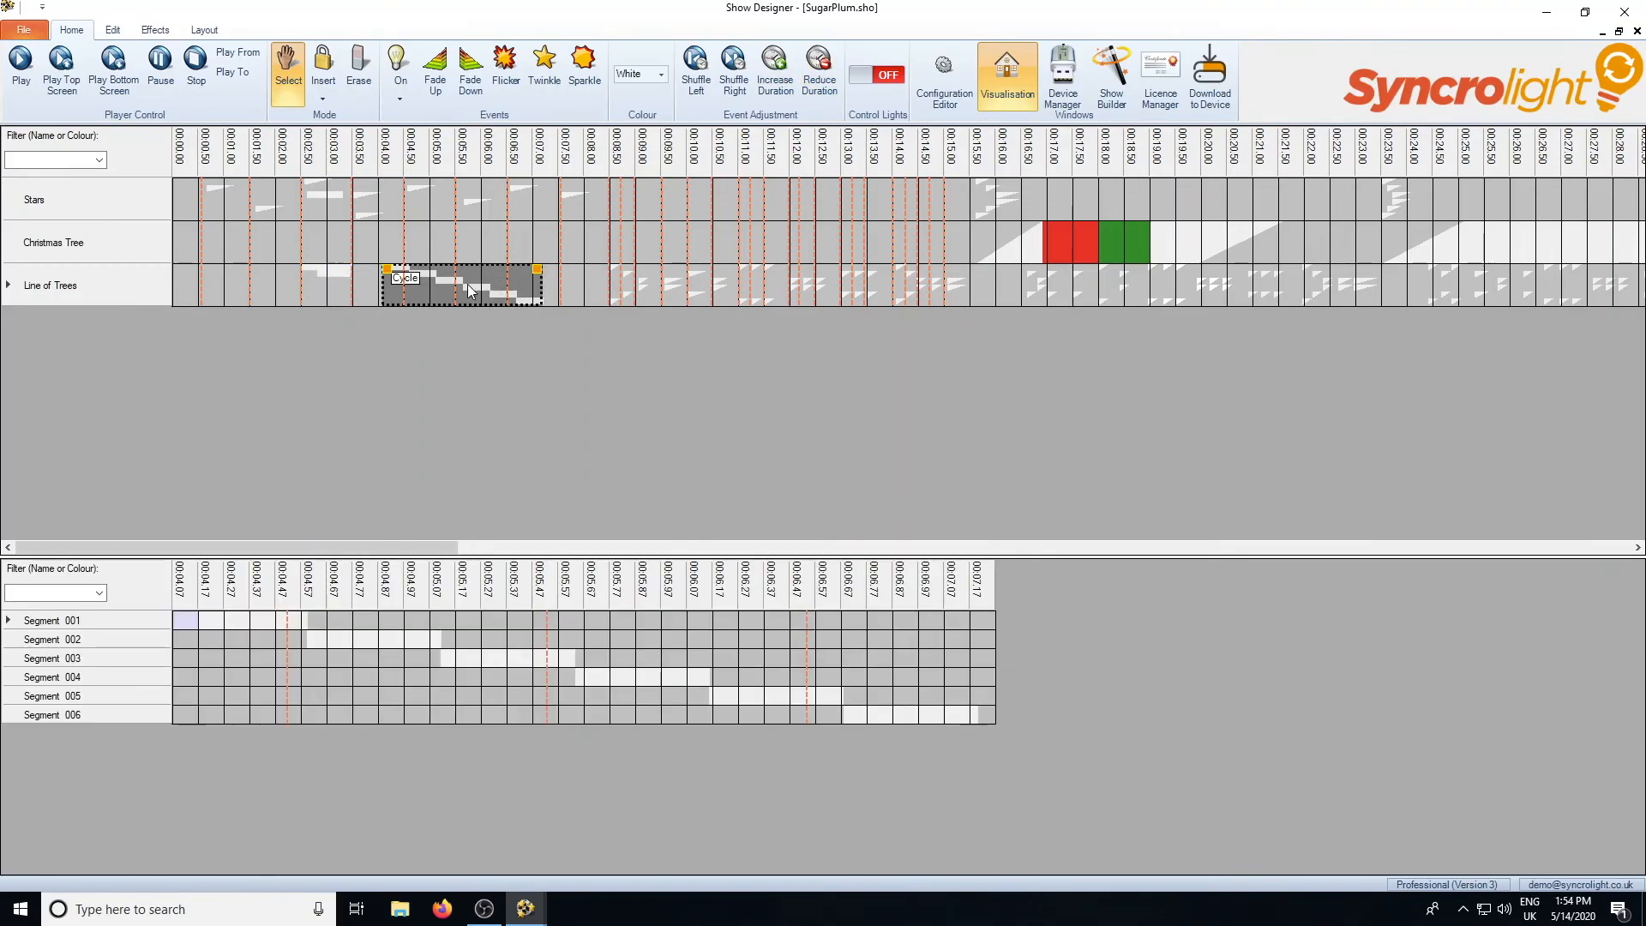
Add a white Fade Up event to the Line of Trees from 1.00 to 2.00 seconds.
right_click(264, 288)
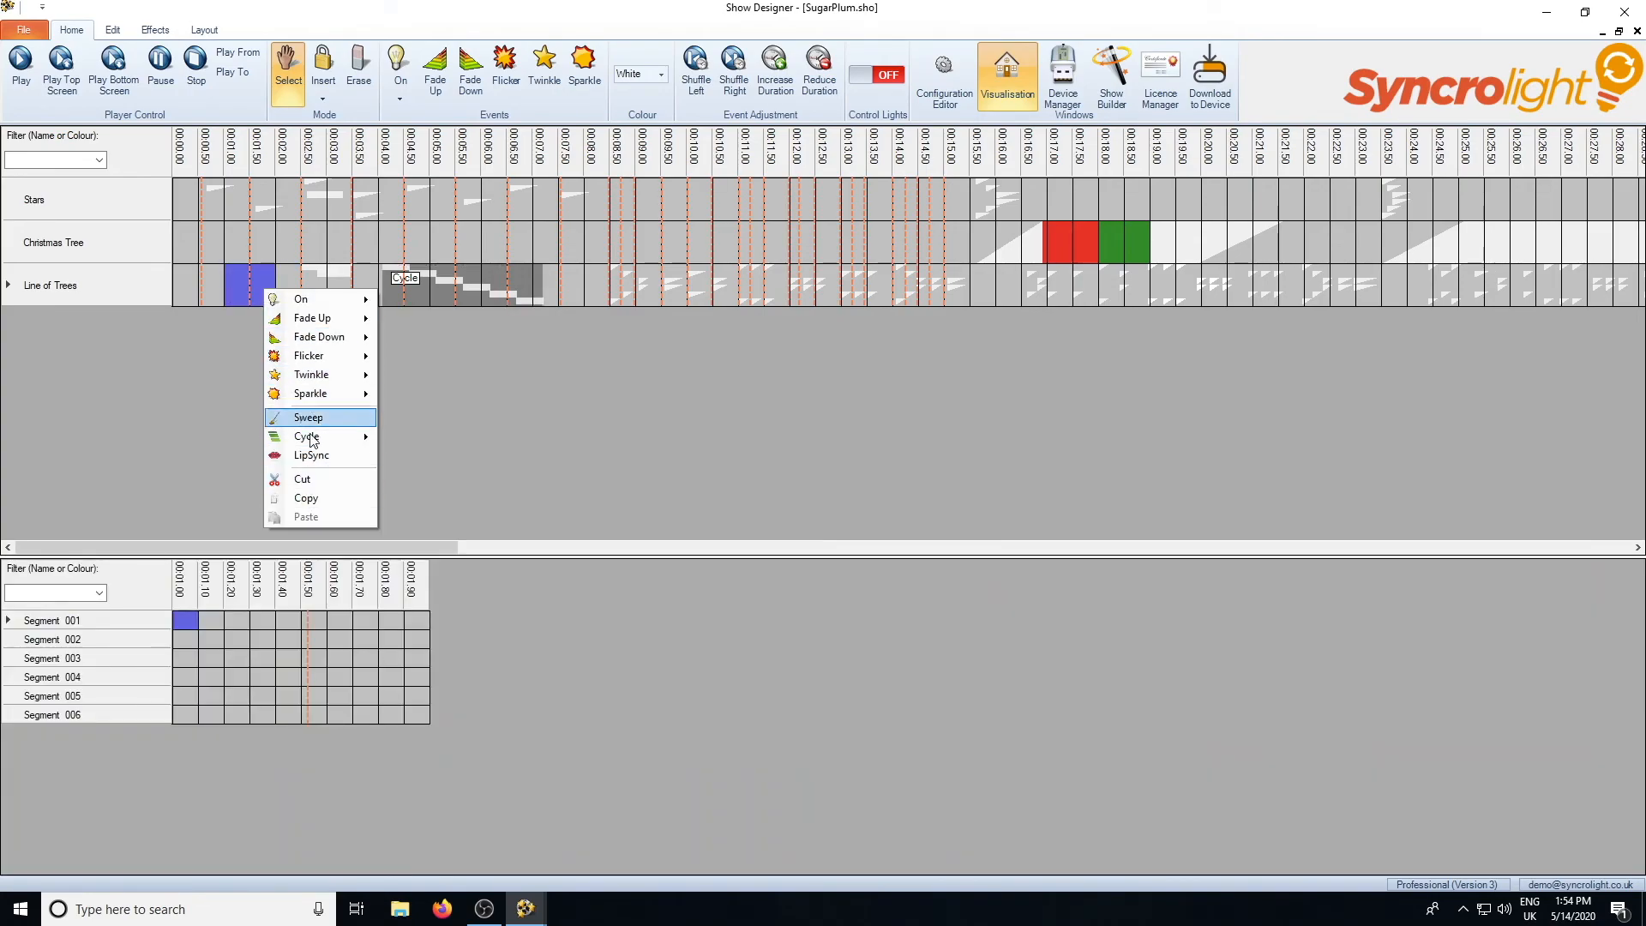
mouse_move(319, 317)
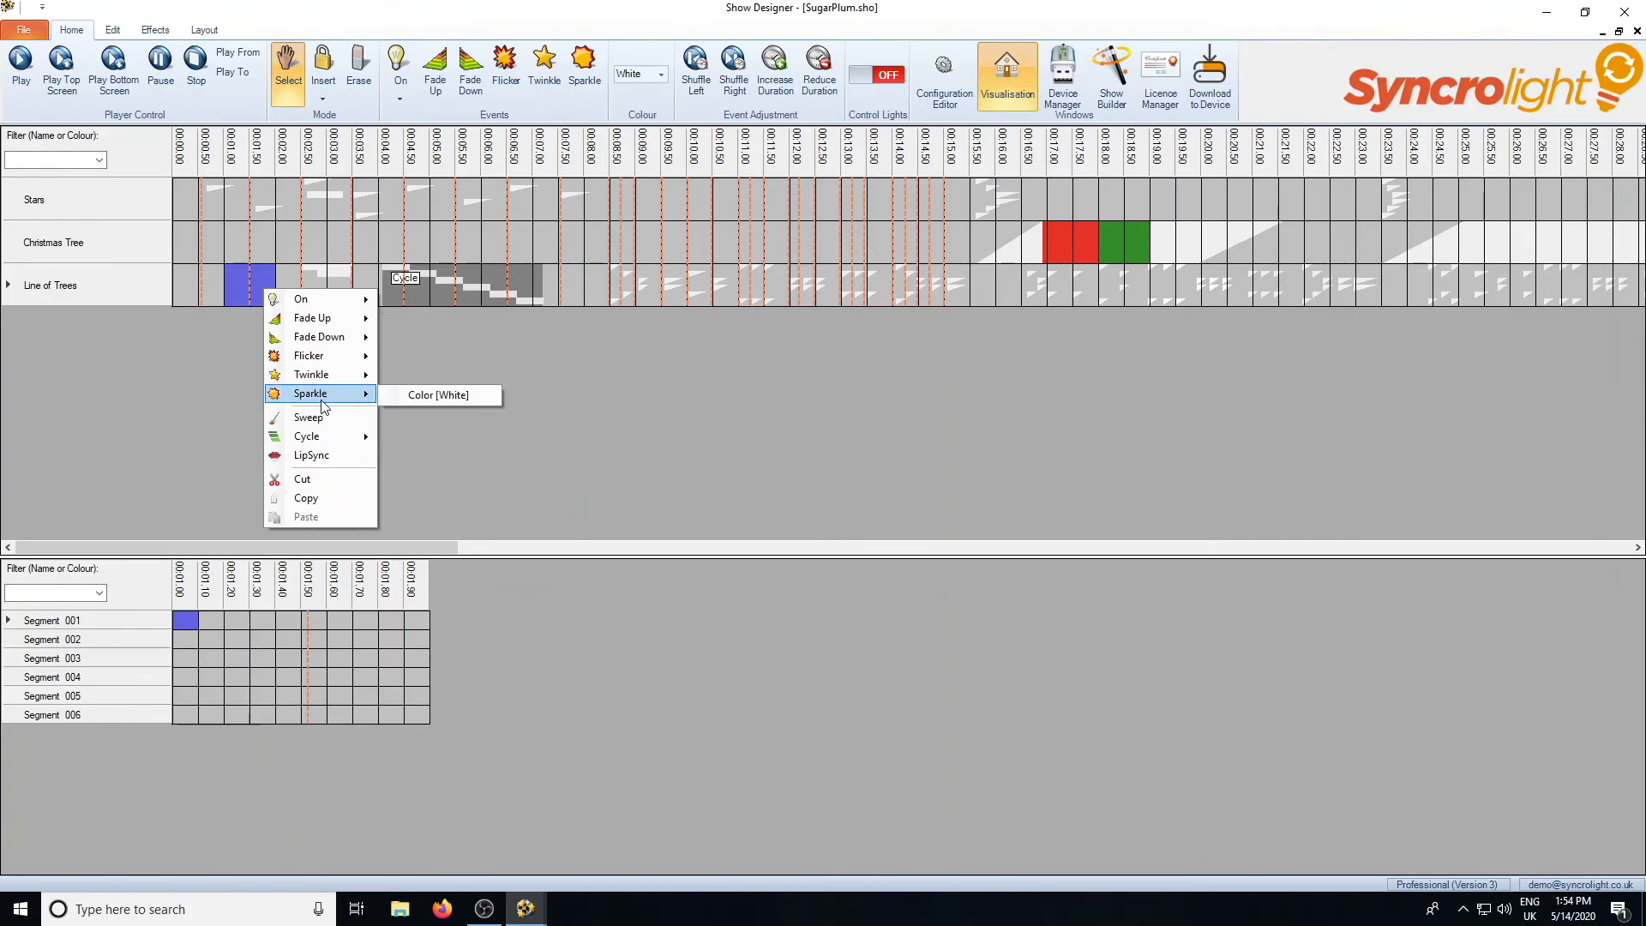
click(240, 288)
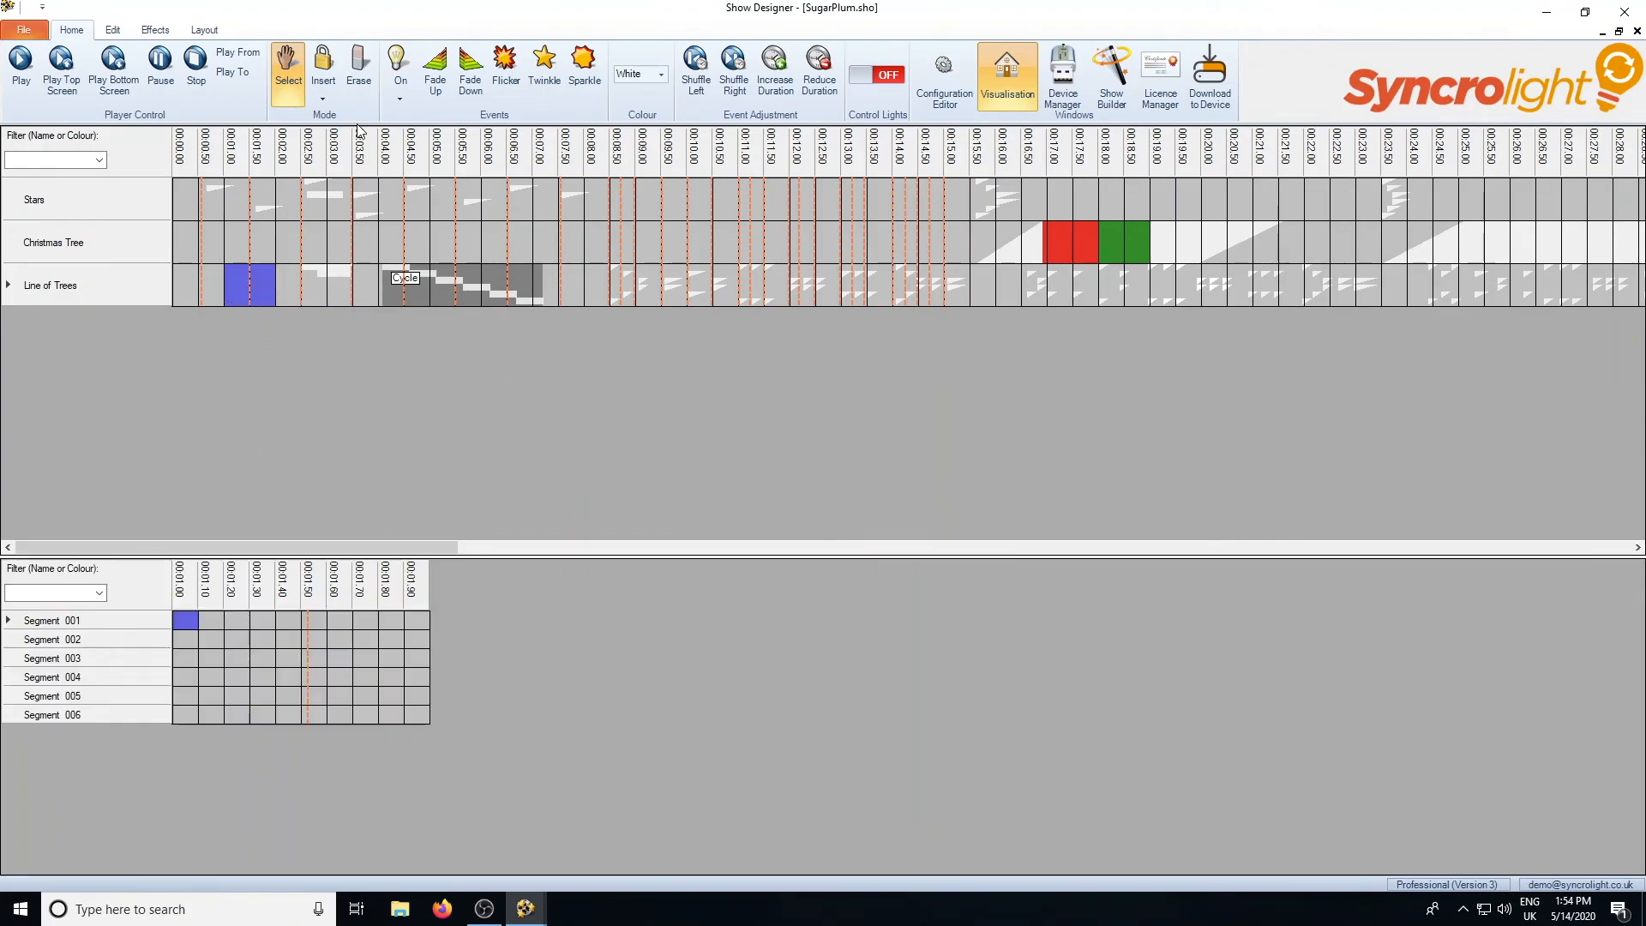
click(437, 77)
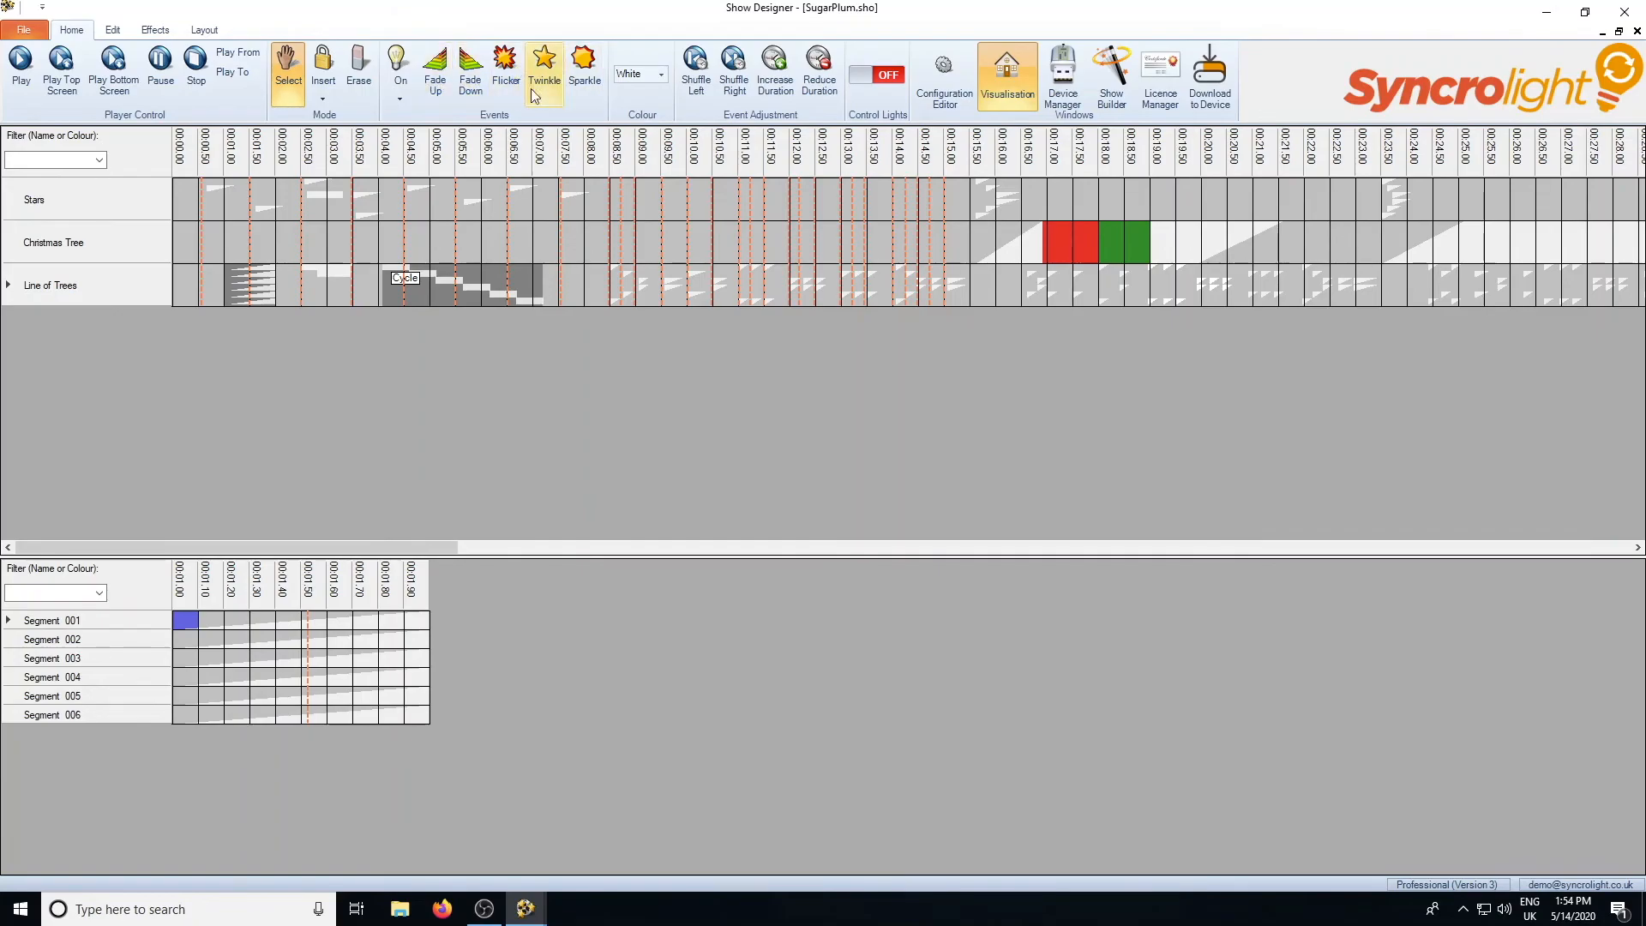
Insert half-second white On events on the Line of Trees at 45.50, 47.00, 49.00 and 52.00 seconds using Insert mode.
drag(432, 544, 1057, 522)
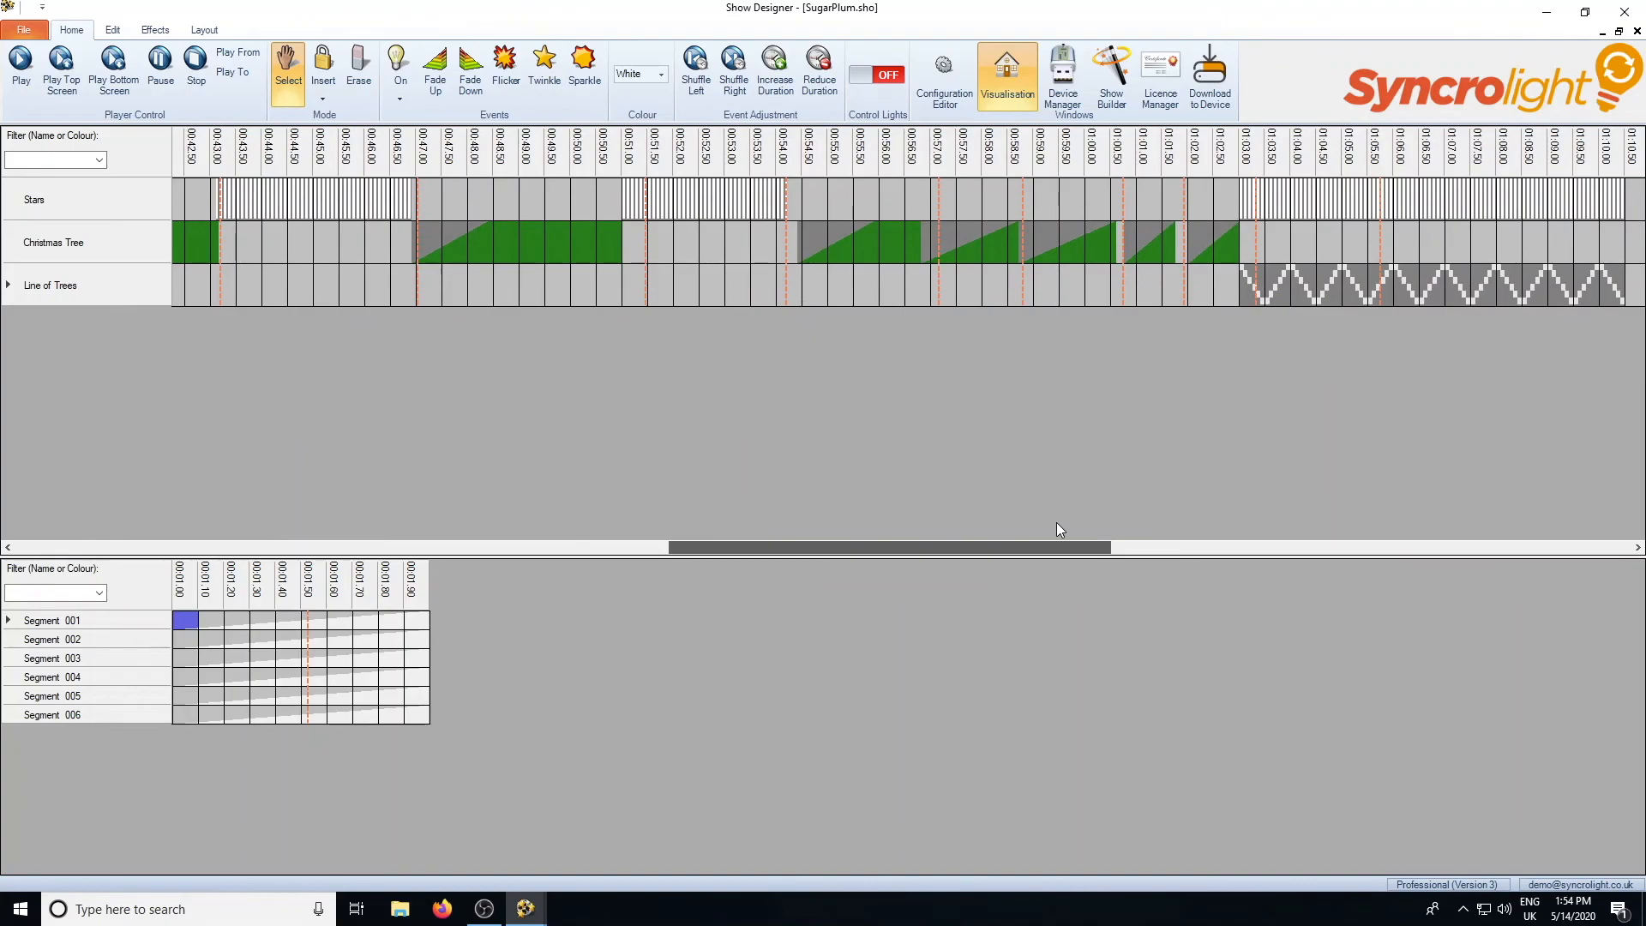
click(324, 80)
click(400, 73)
click(347, 291)
click(431, 285)
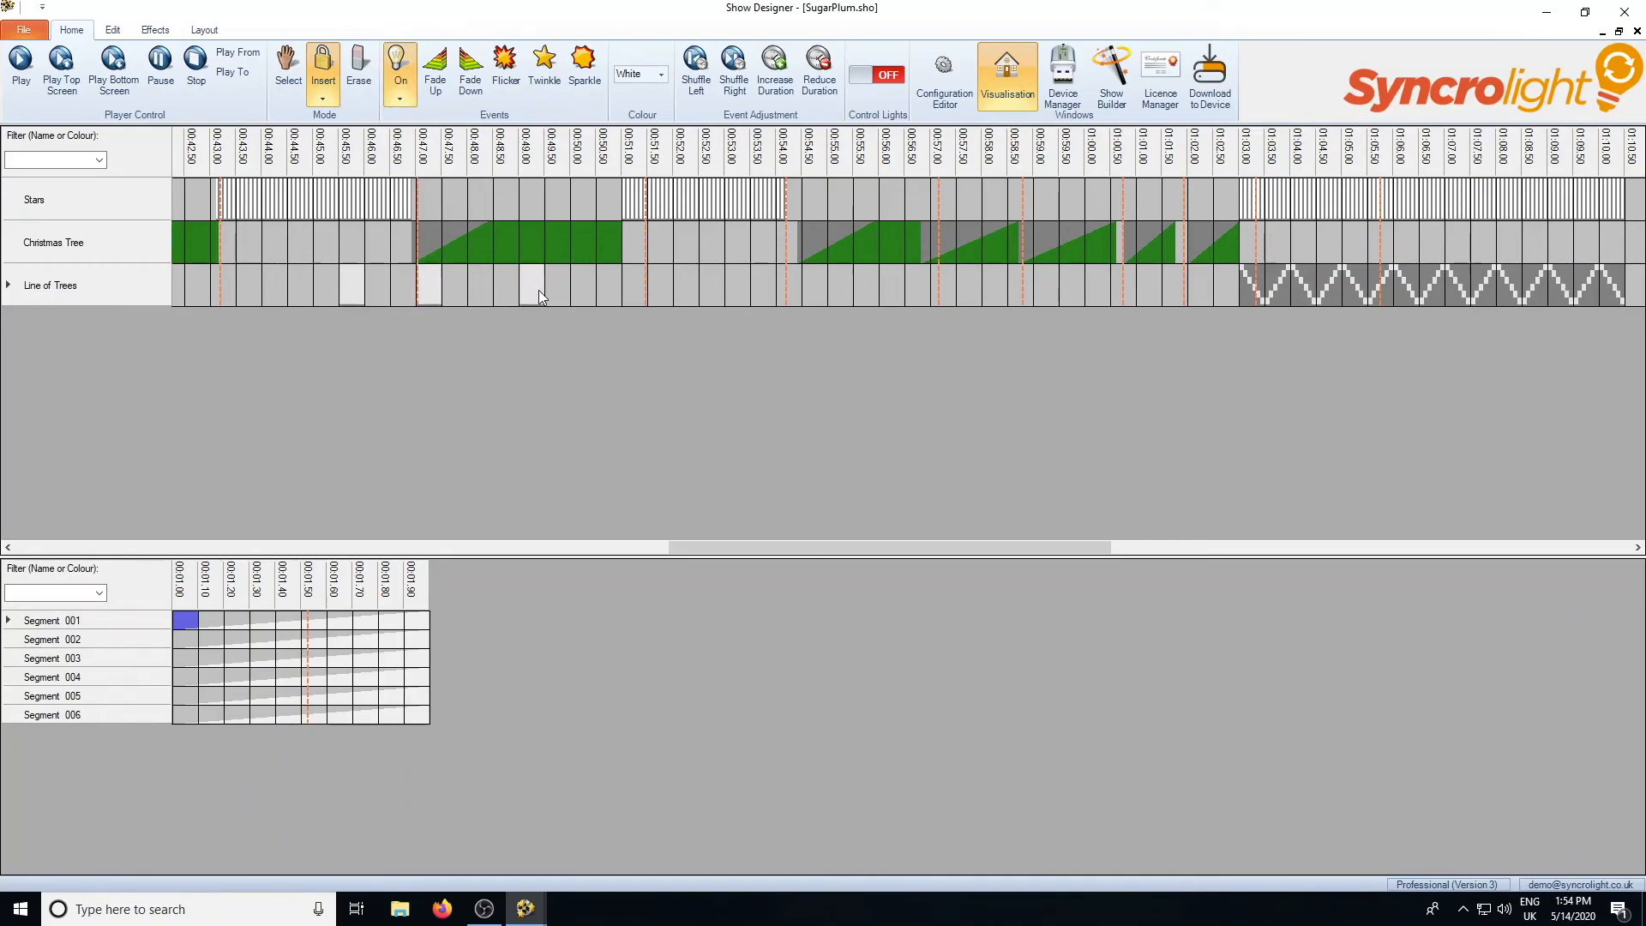
Erase all the newly inserted On events from the Line of Trees and return to Select mode.
click(361, 73)
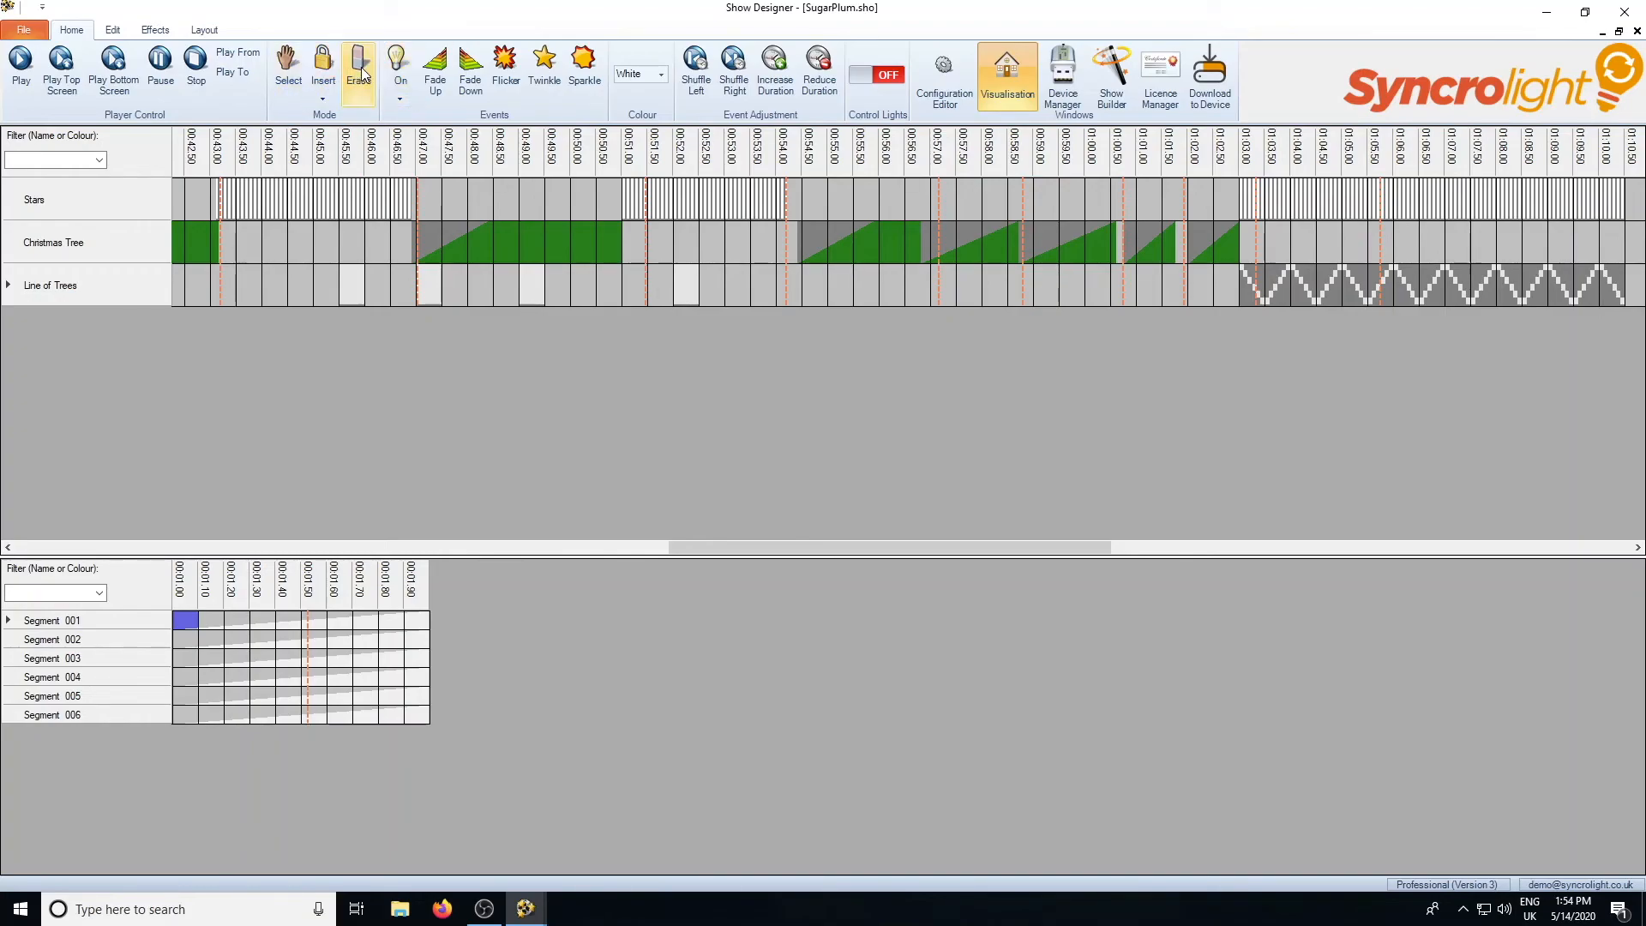
click(424, 285)
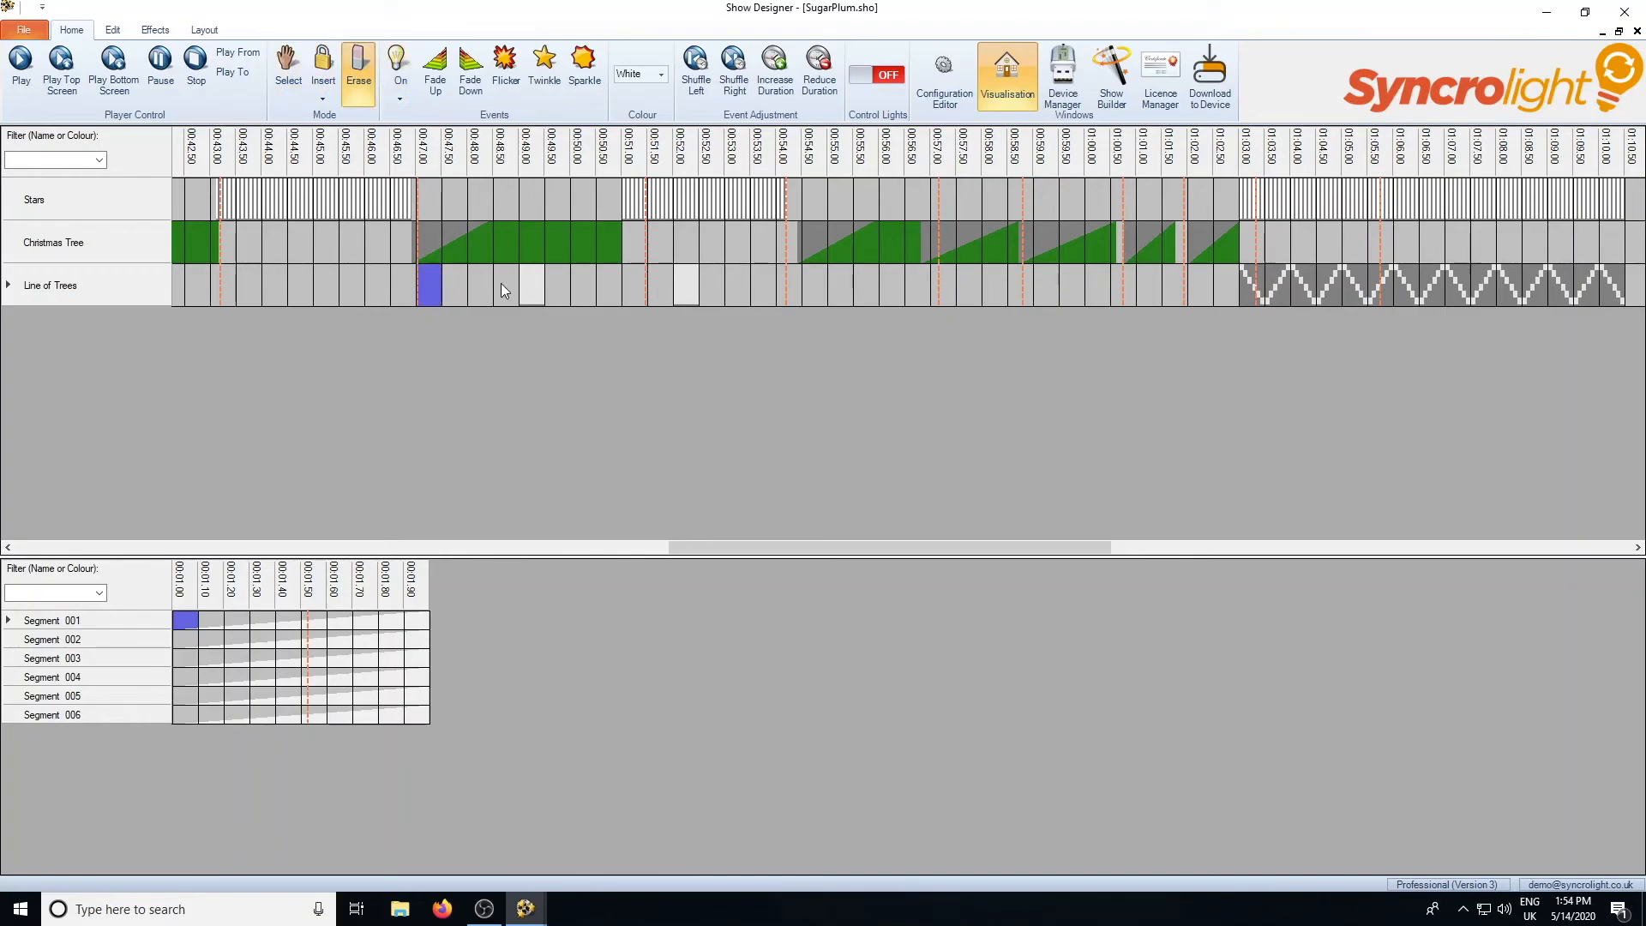
click(692, 293)
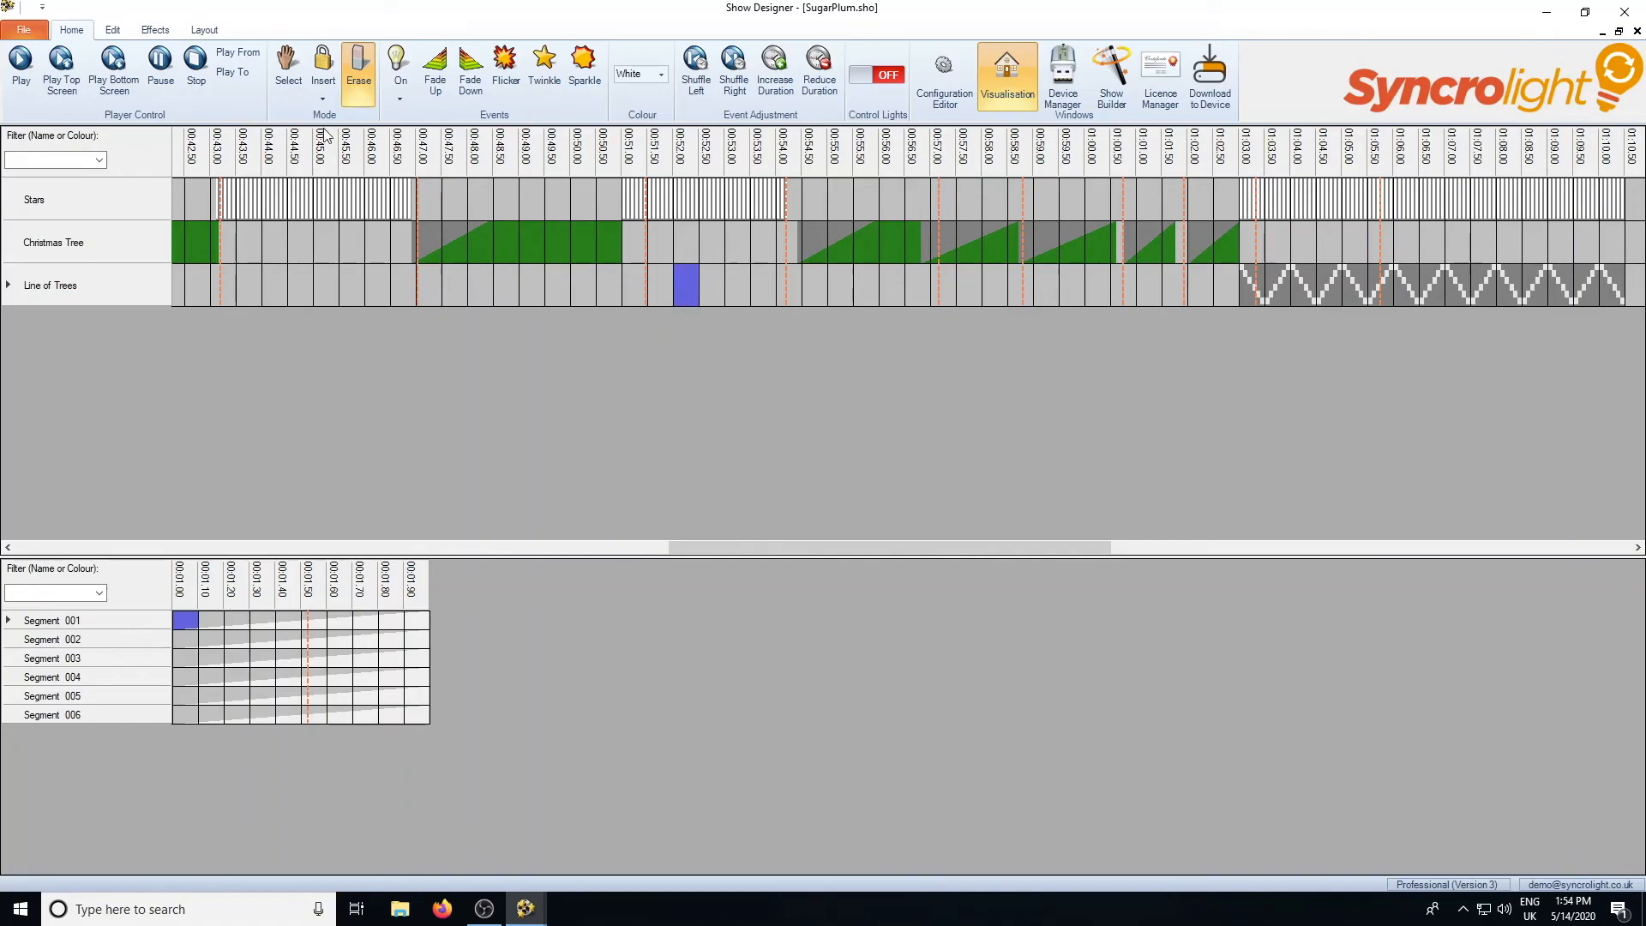
click(291, 77)
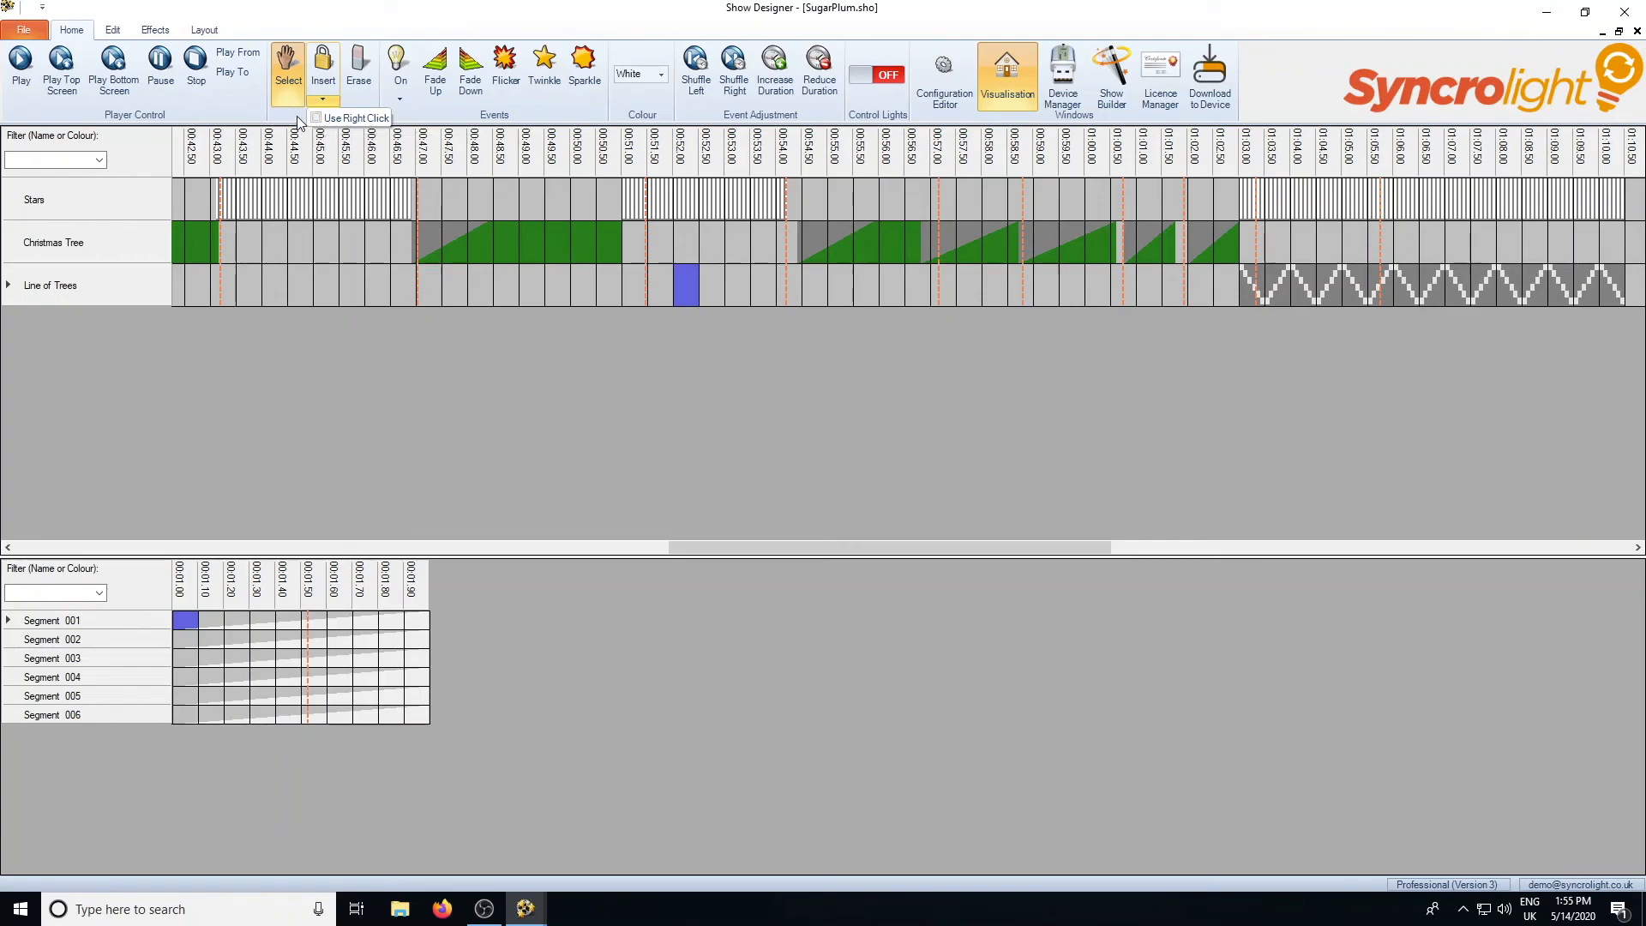
click(327, 120)
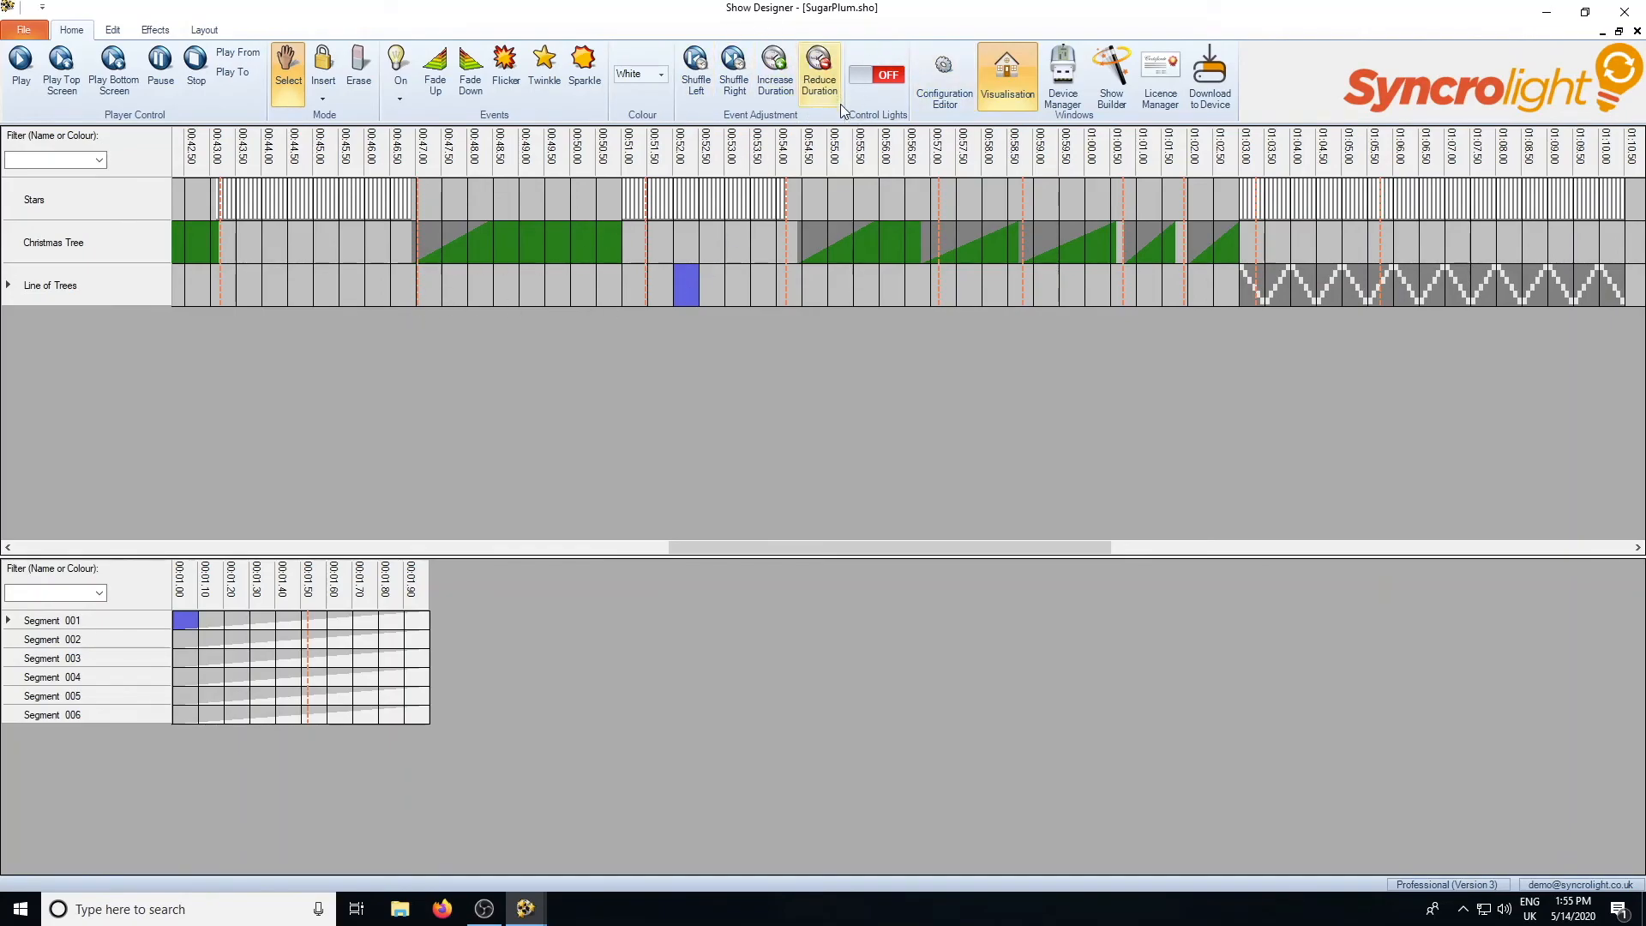
Switch Control Lights on and back off.
click(896, 81)
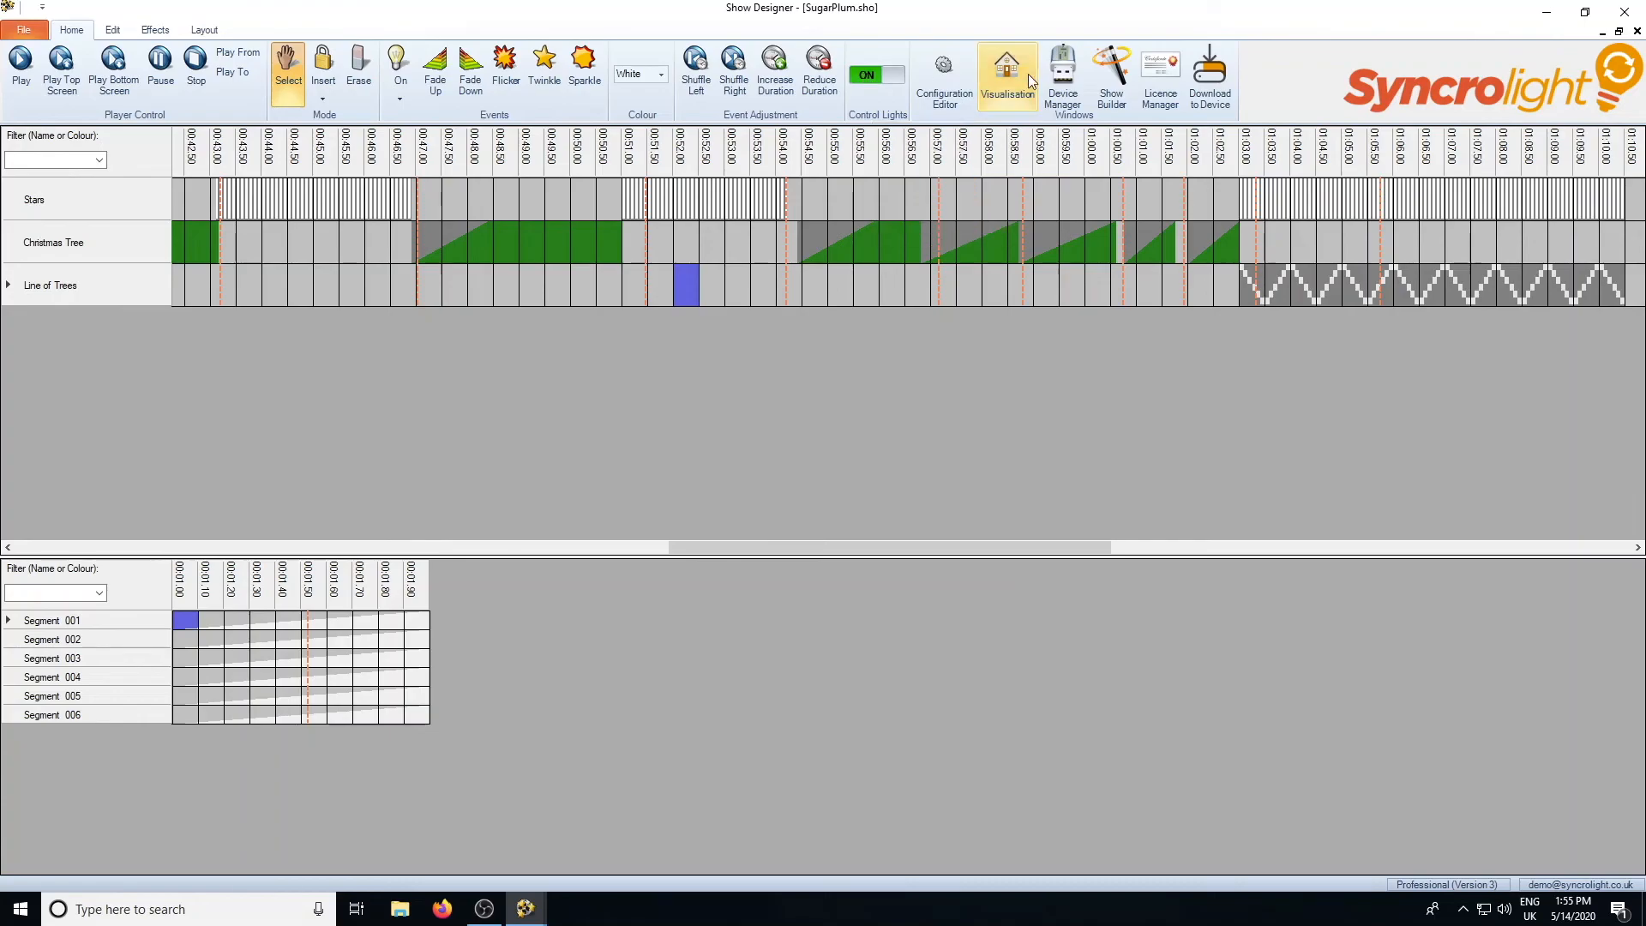
click(863, 83)
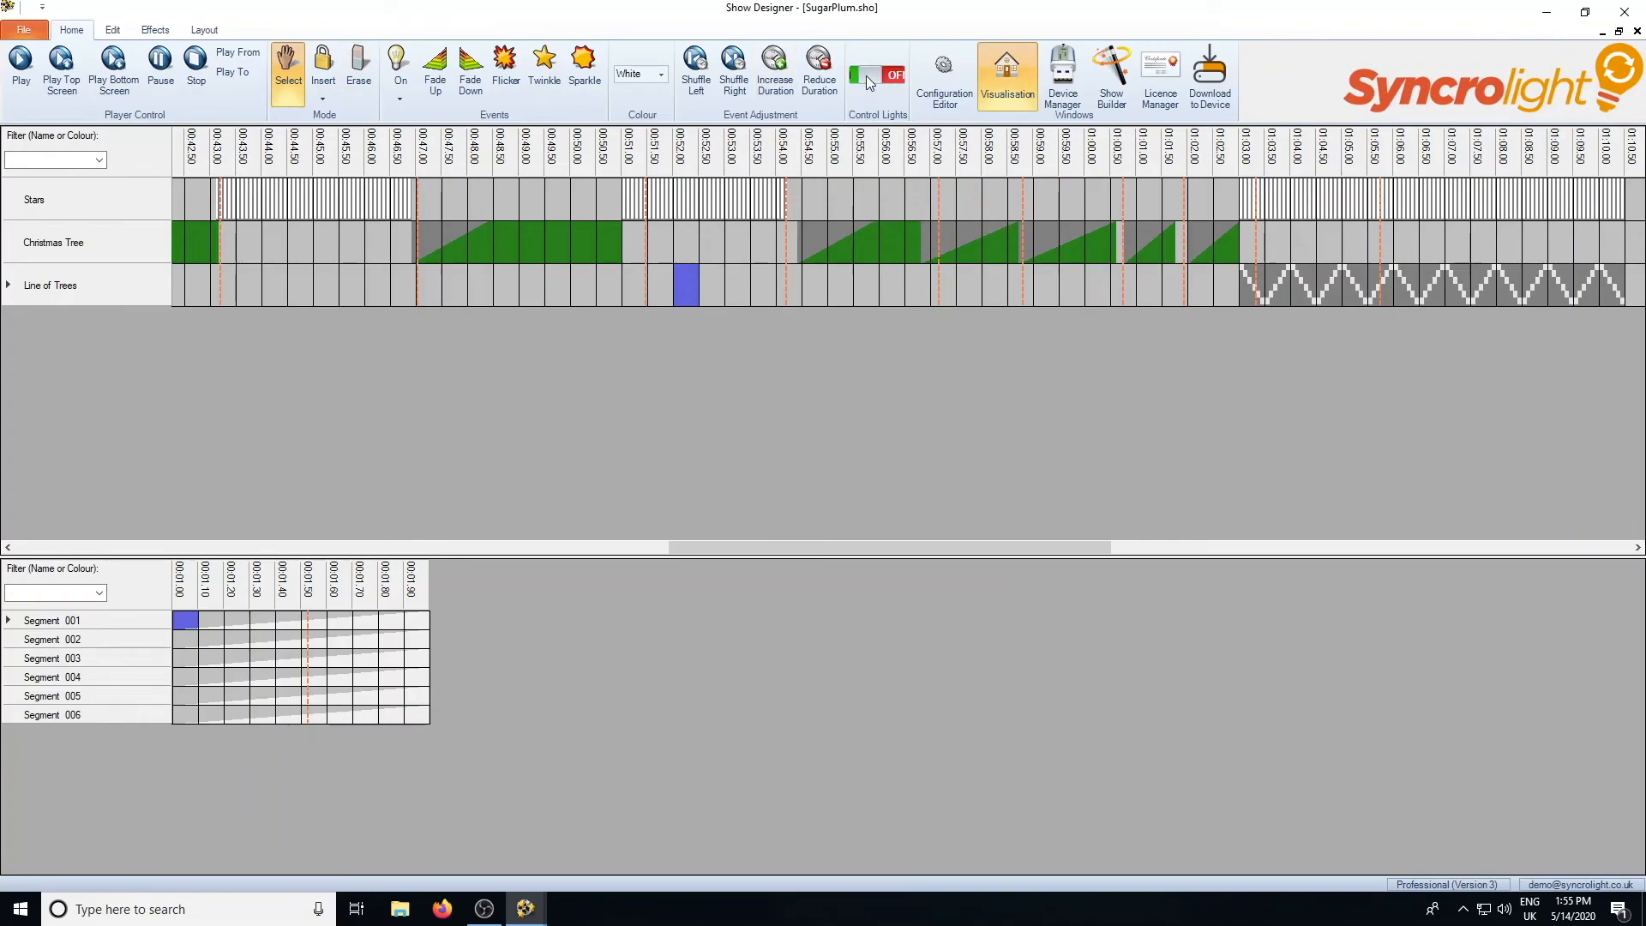
drag(698, 548, 755, 546)
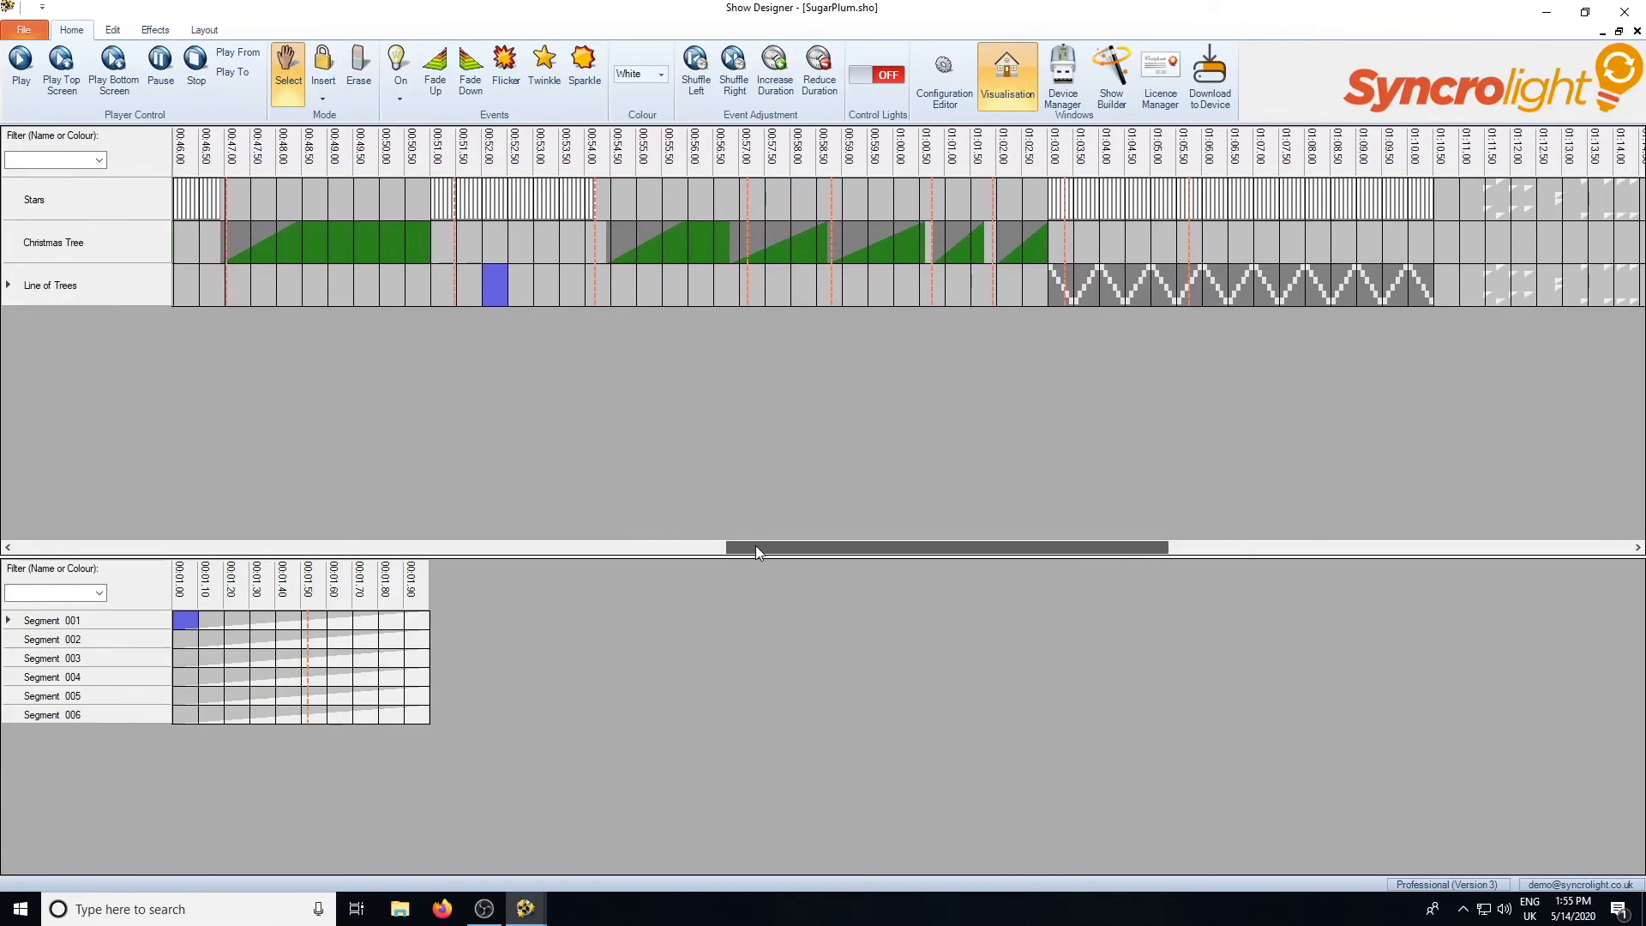
Open the Configuration Editor and expand the show's items and networks to examine the channel configuration.
click(952, 76)
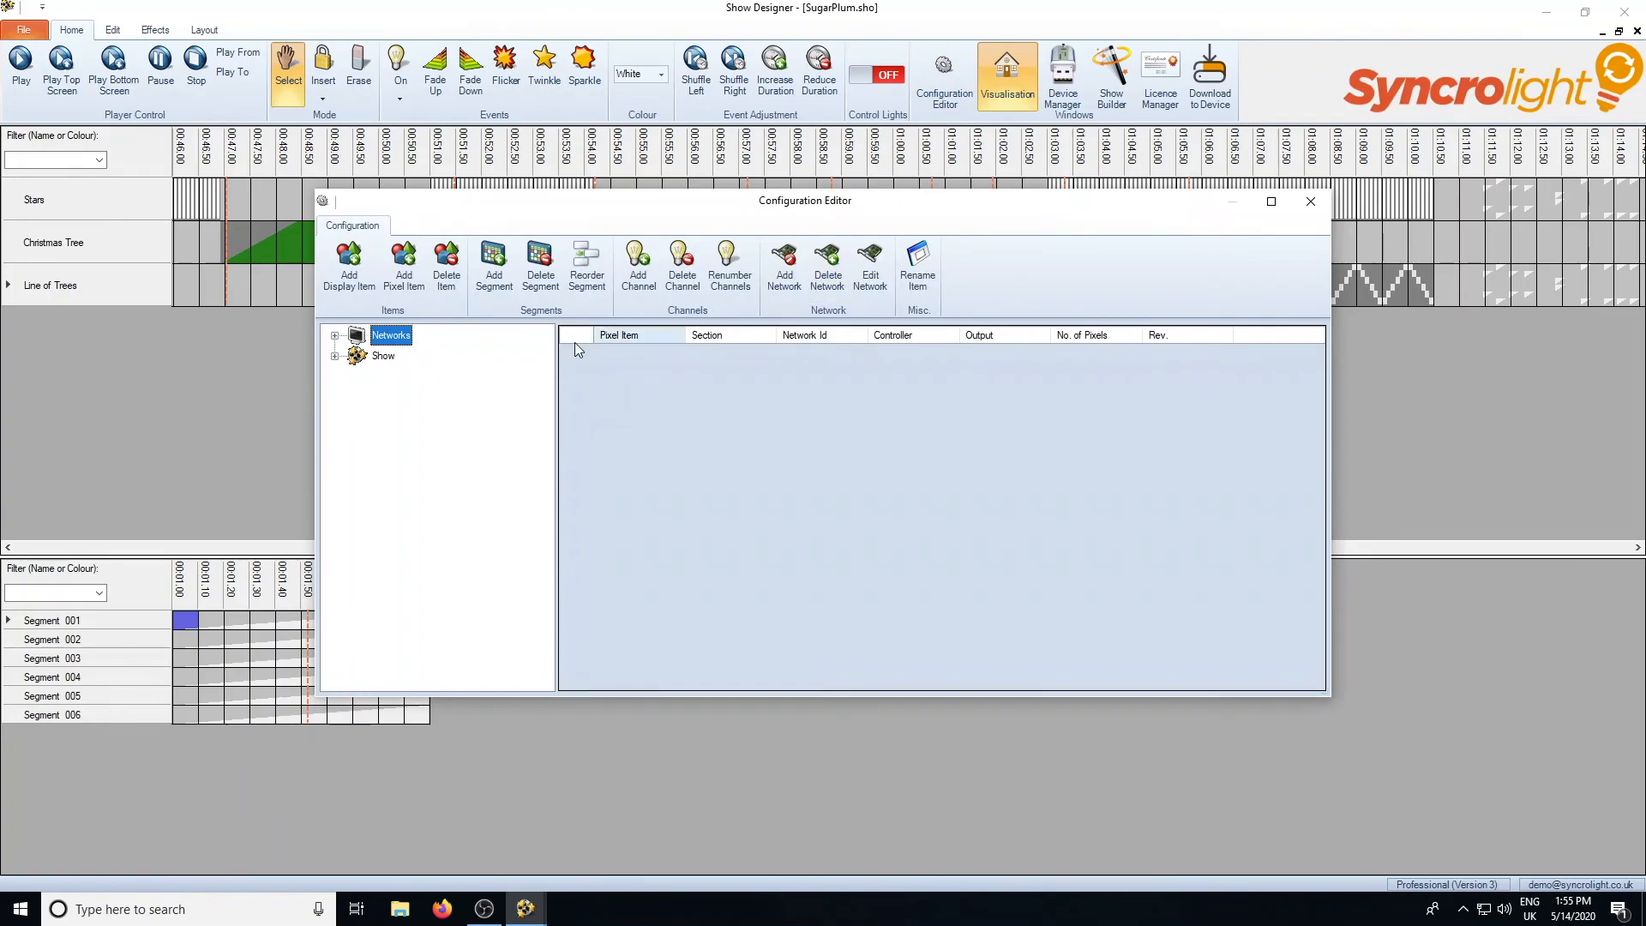
click(335, 356)
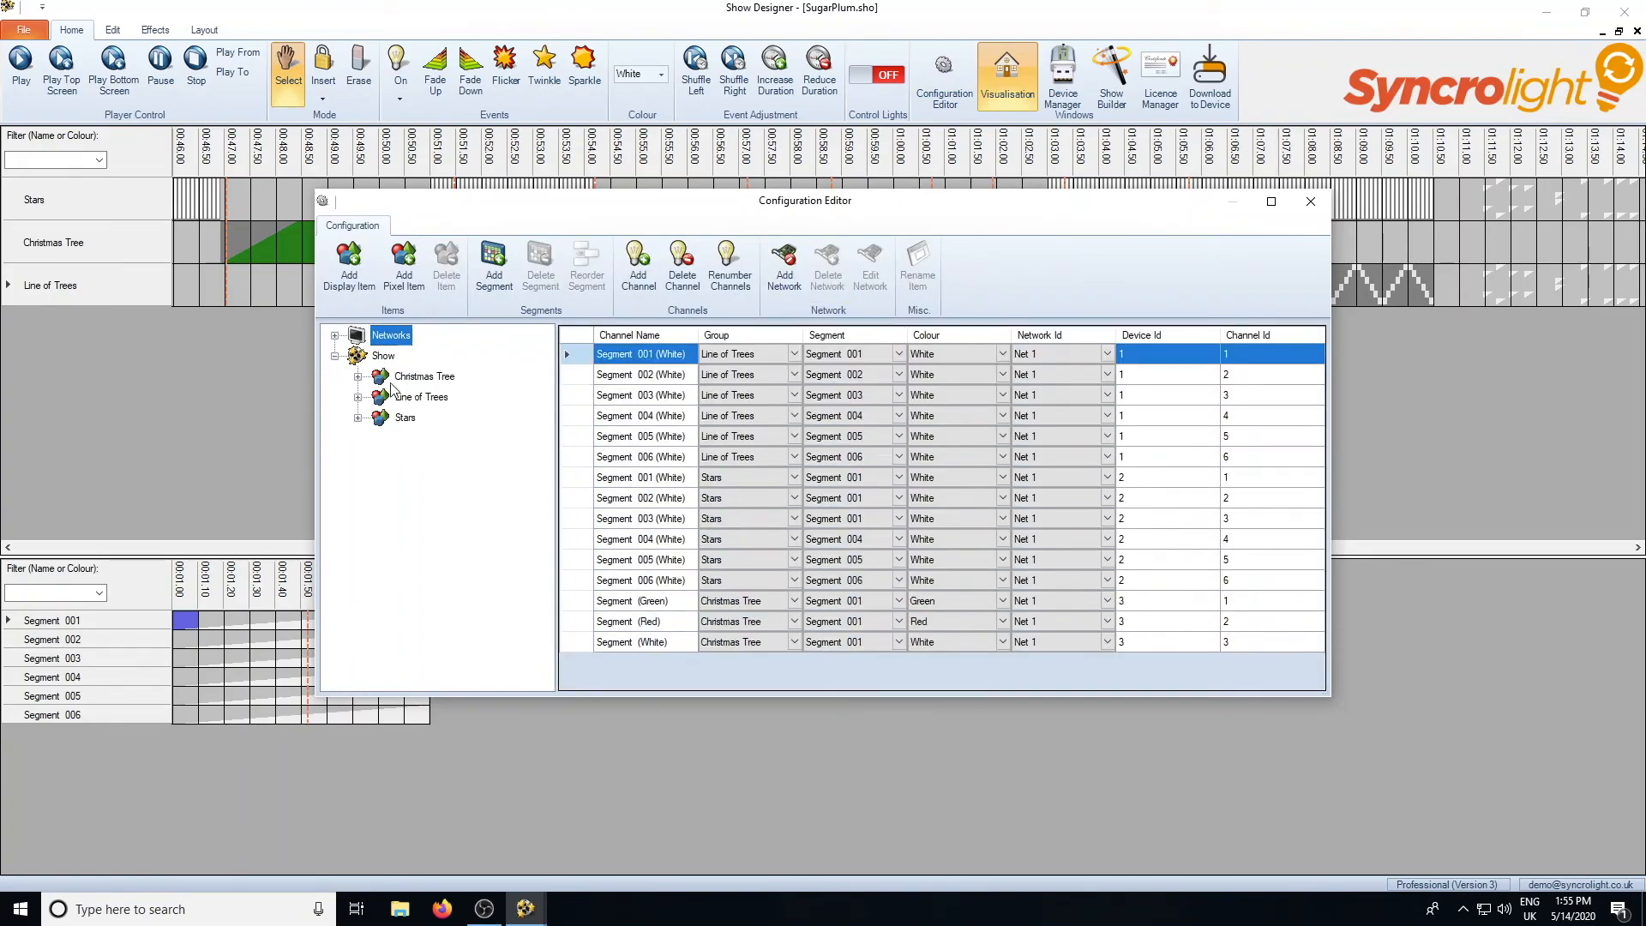
click(336, 335)
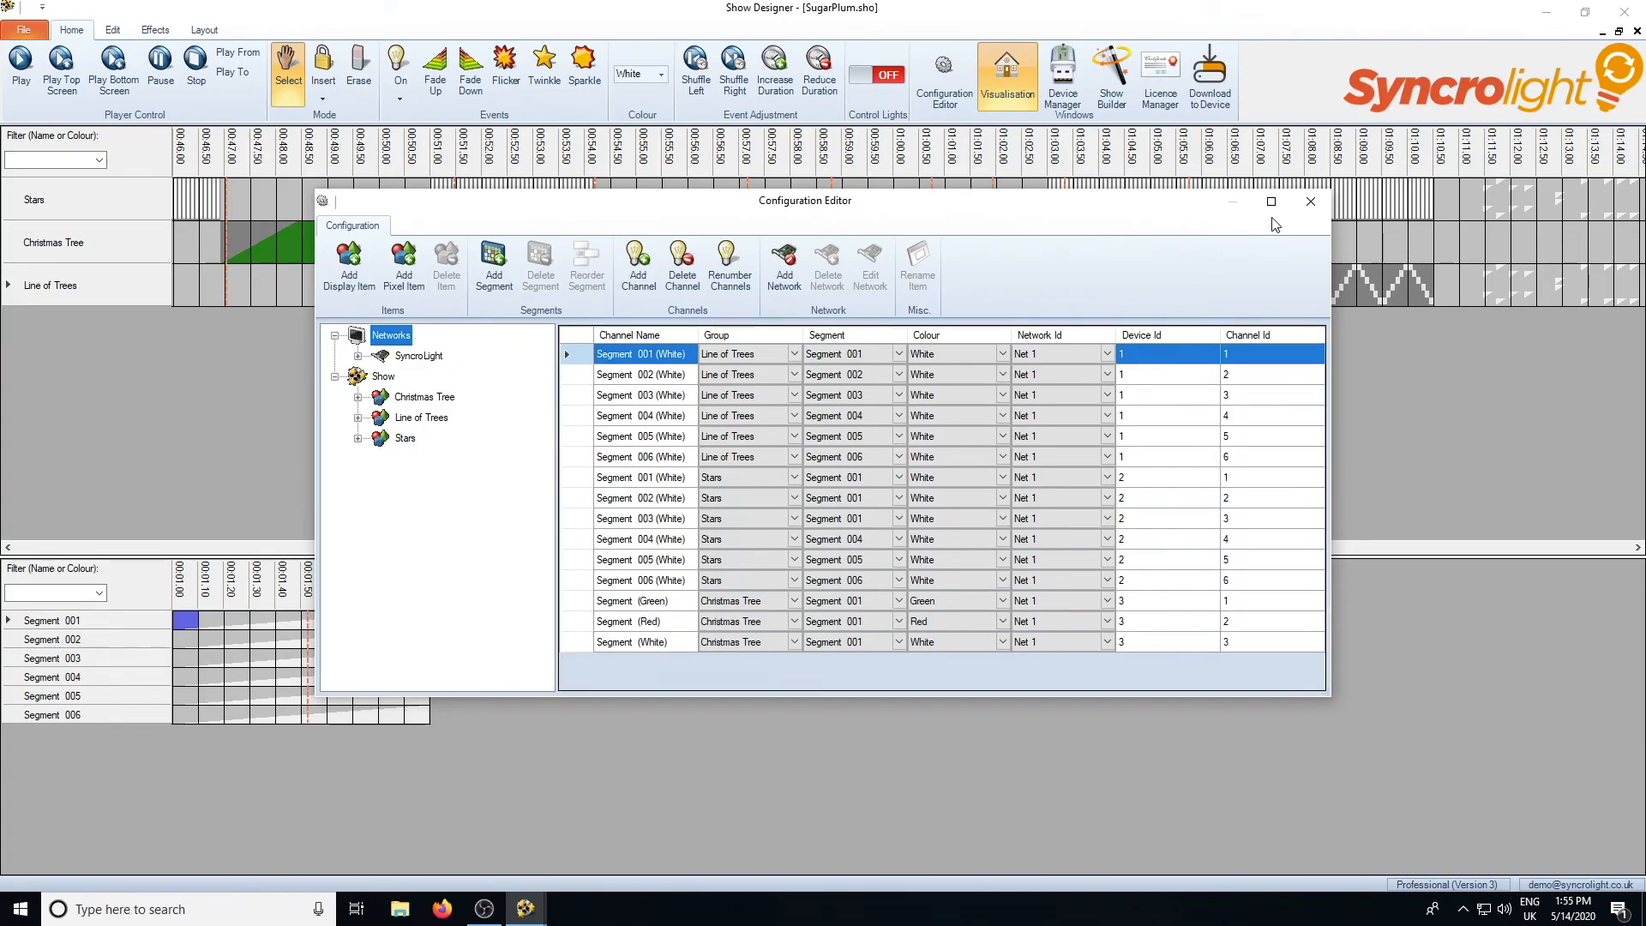
Close the Configuration Editor and bring up the SugarPlum Visualisation window, placing it below the event tools and timeline rows.
click(1310, 202)
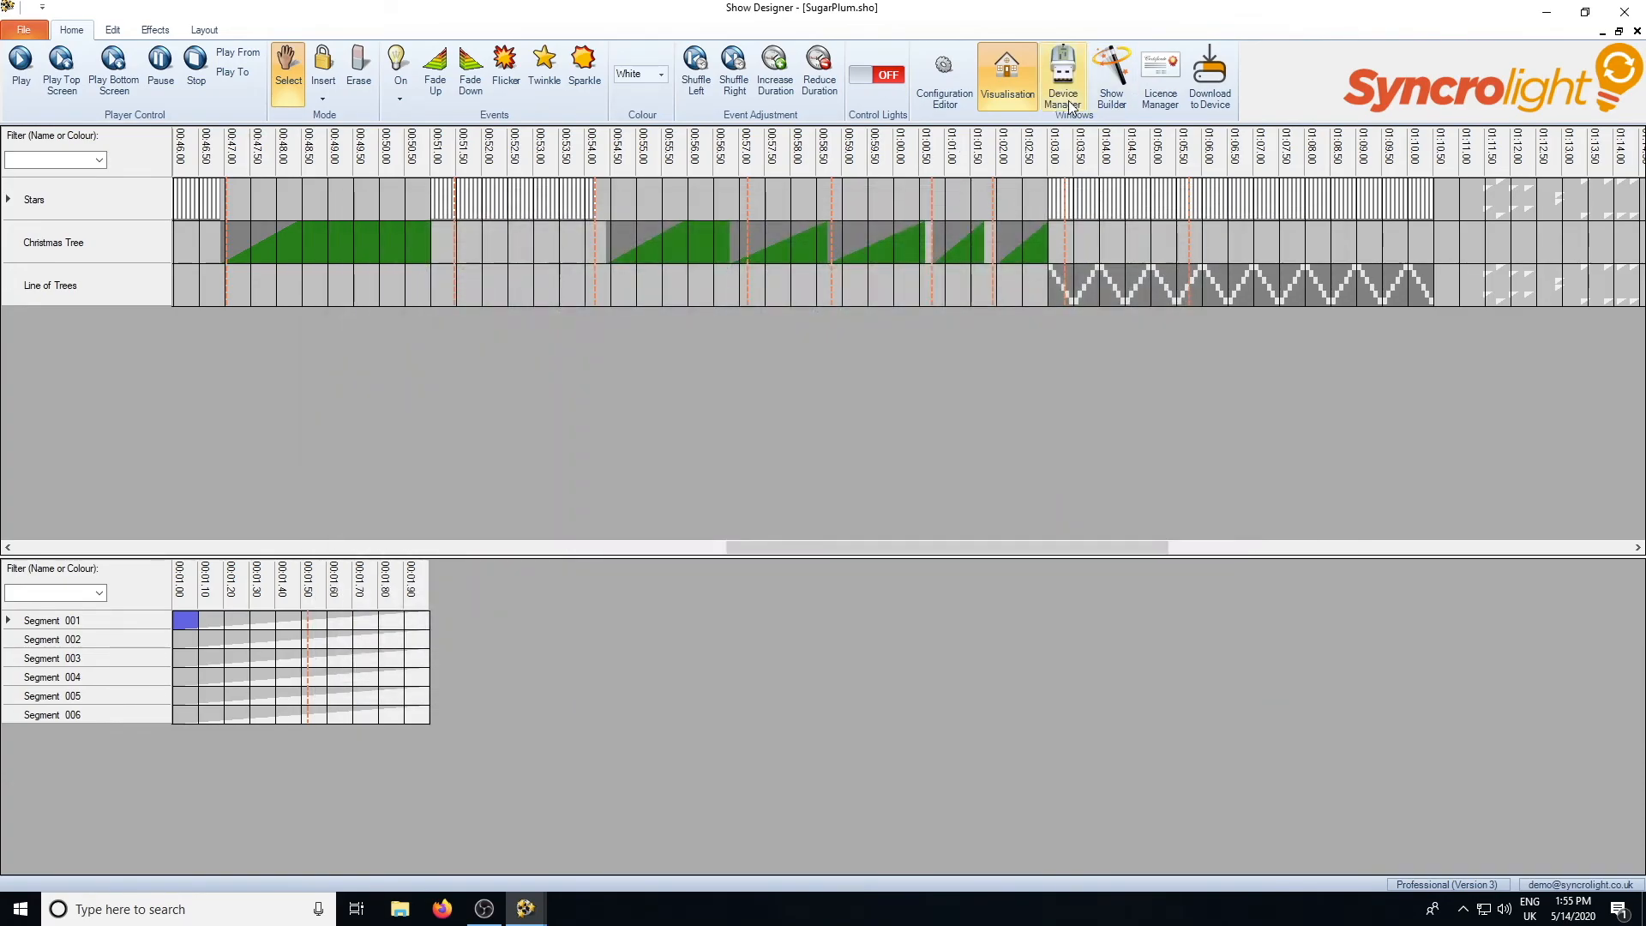
click(1017, 79)
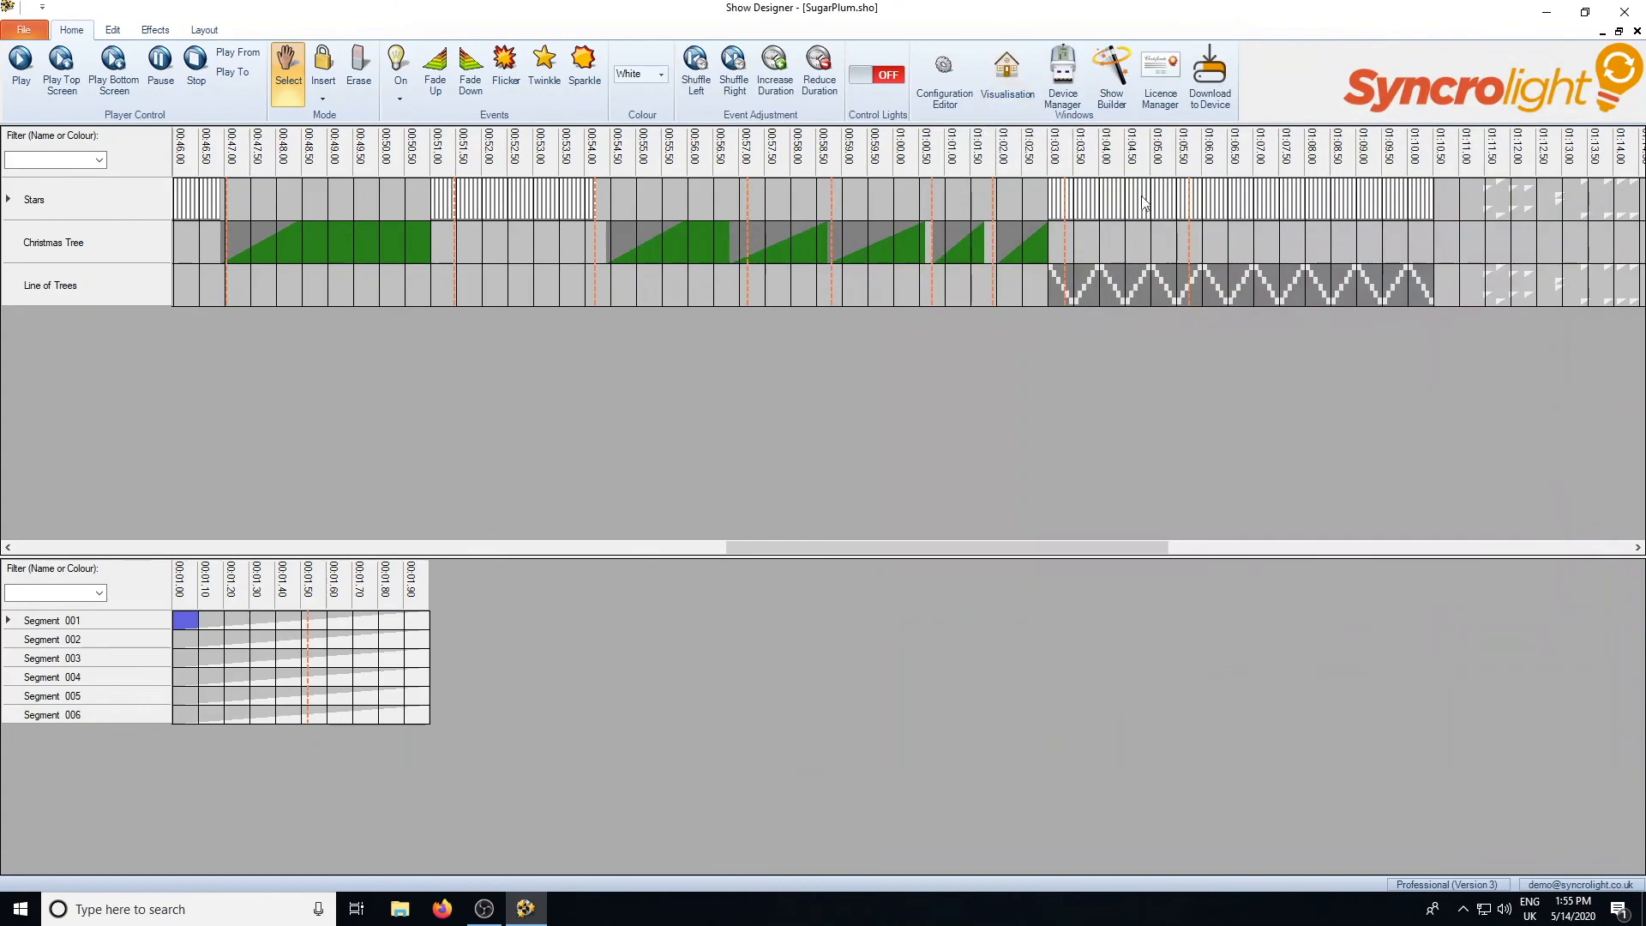
click(1010, 81)
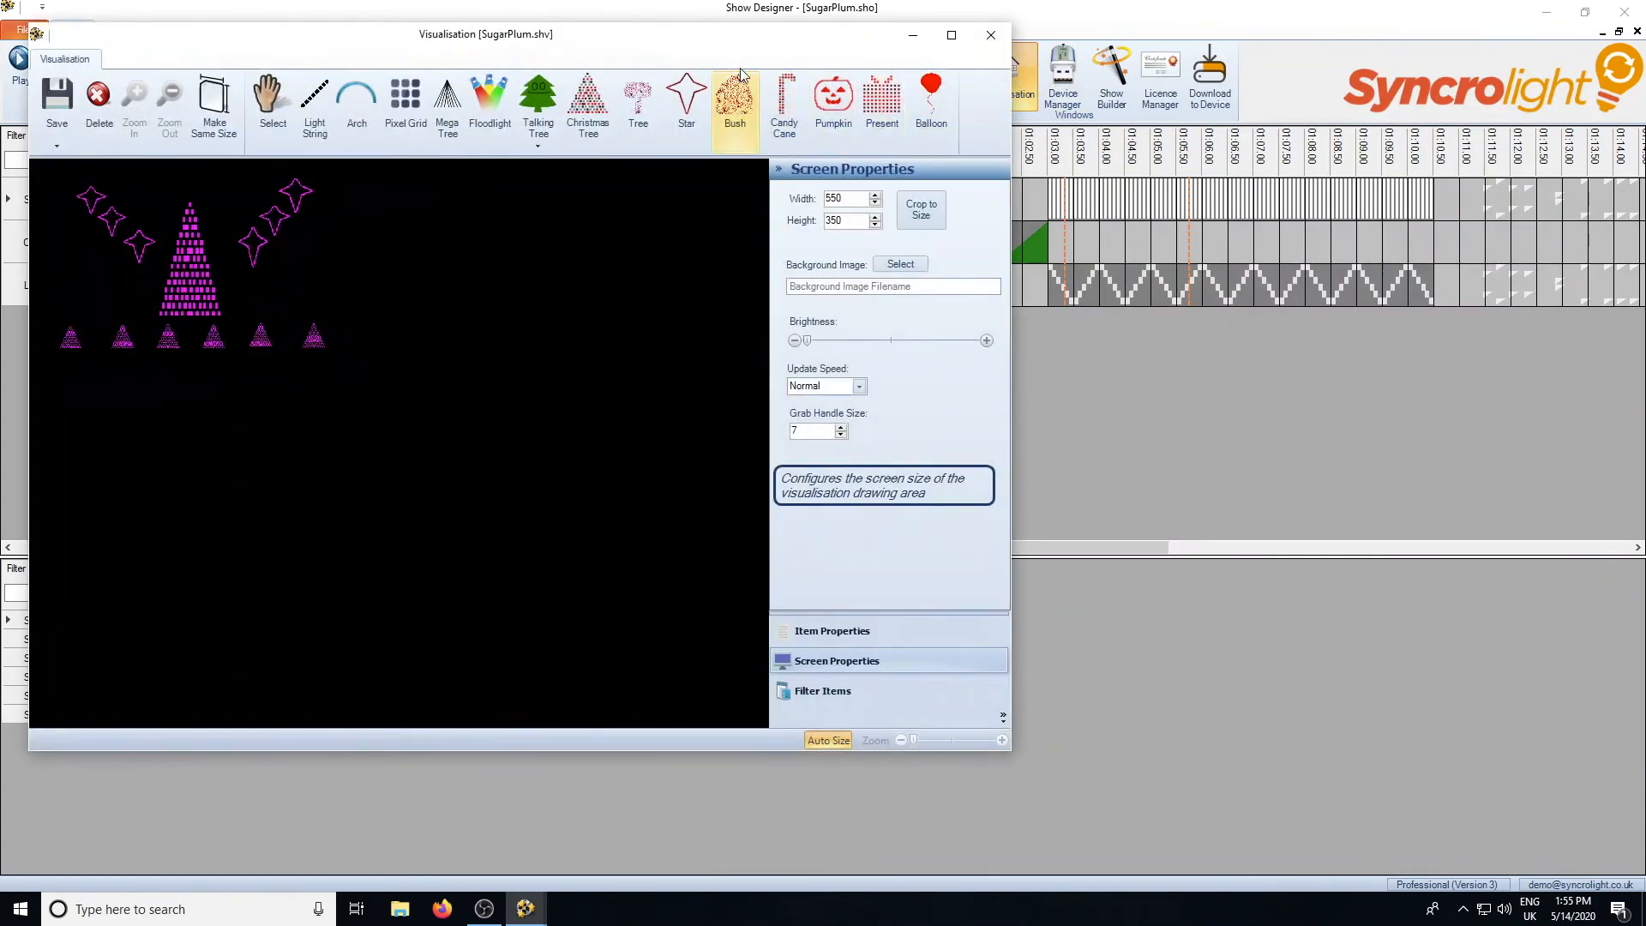
drag(680, 47, 1119, 346)
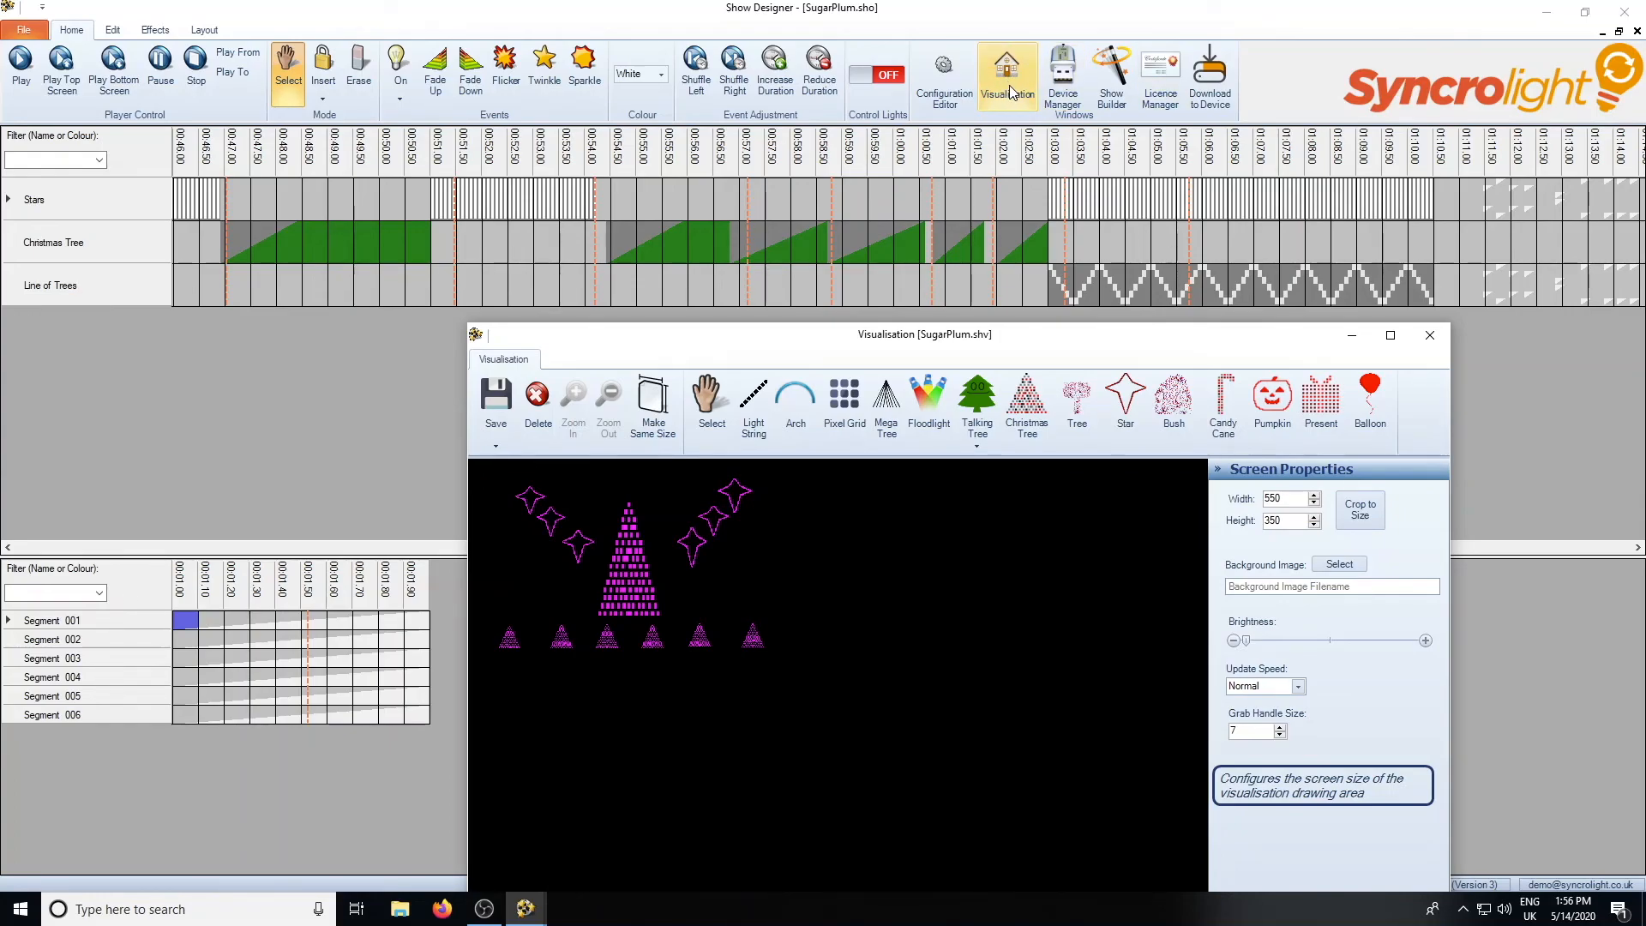
Open the Device Manager to view its network list and RS485 search settings, and close it again.
click(1070, 90)
click(1070, 94)
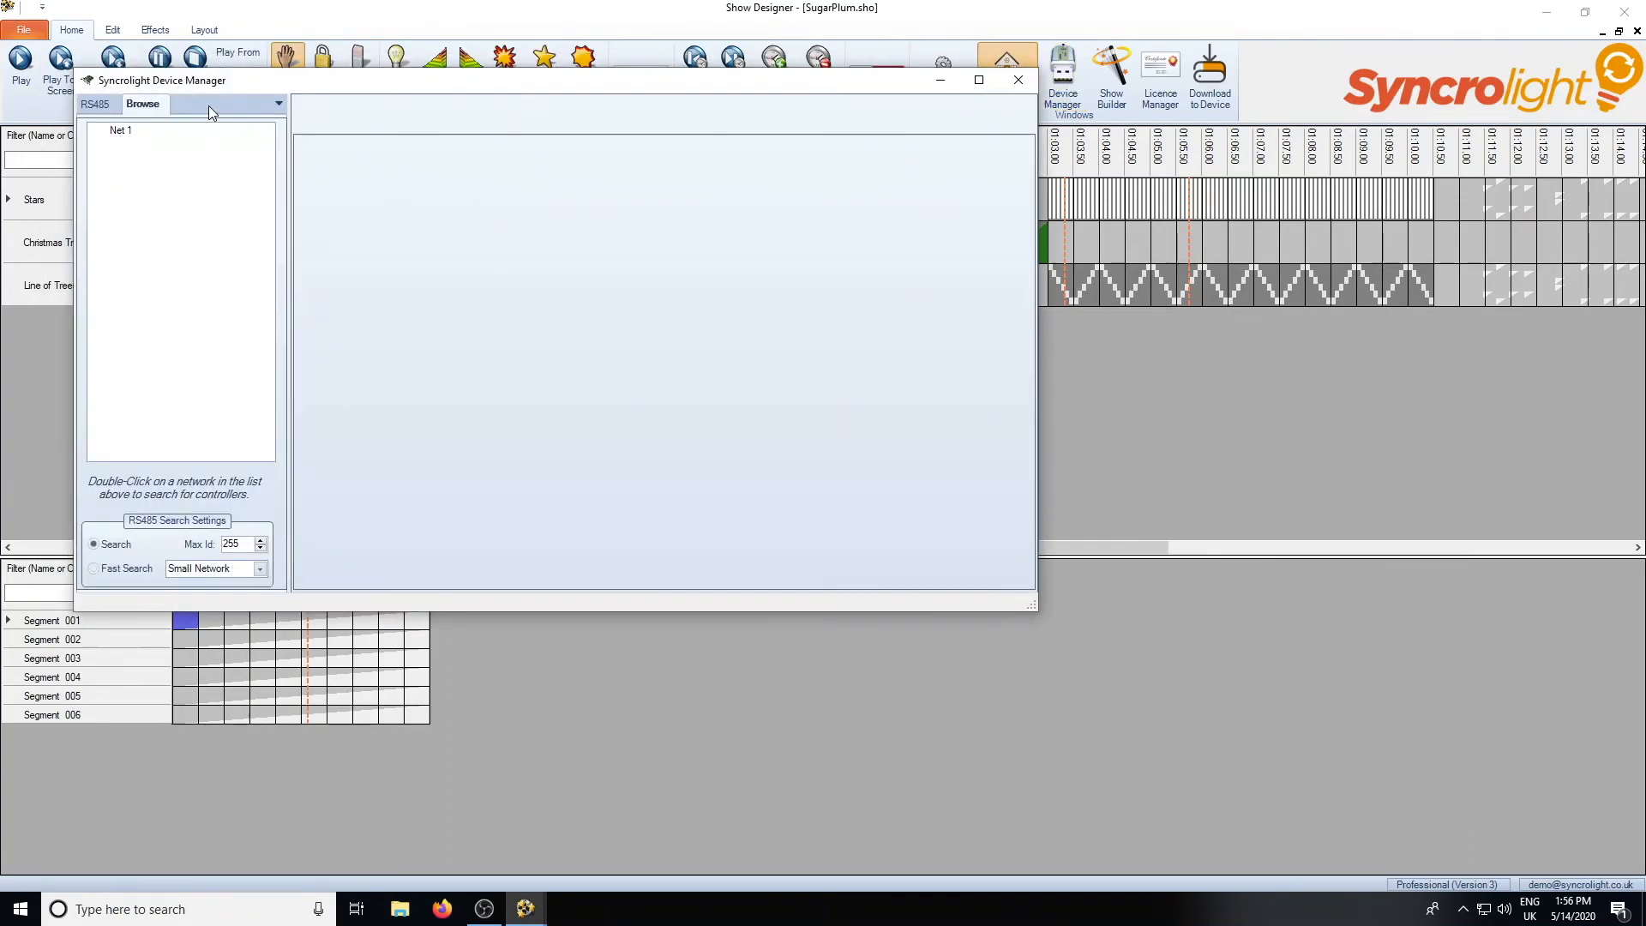
click(1021, 80)
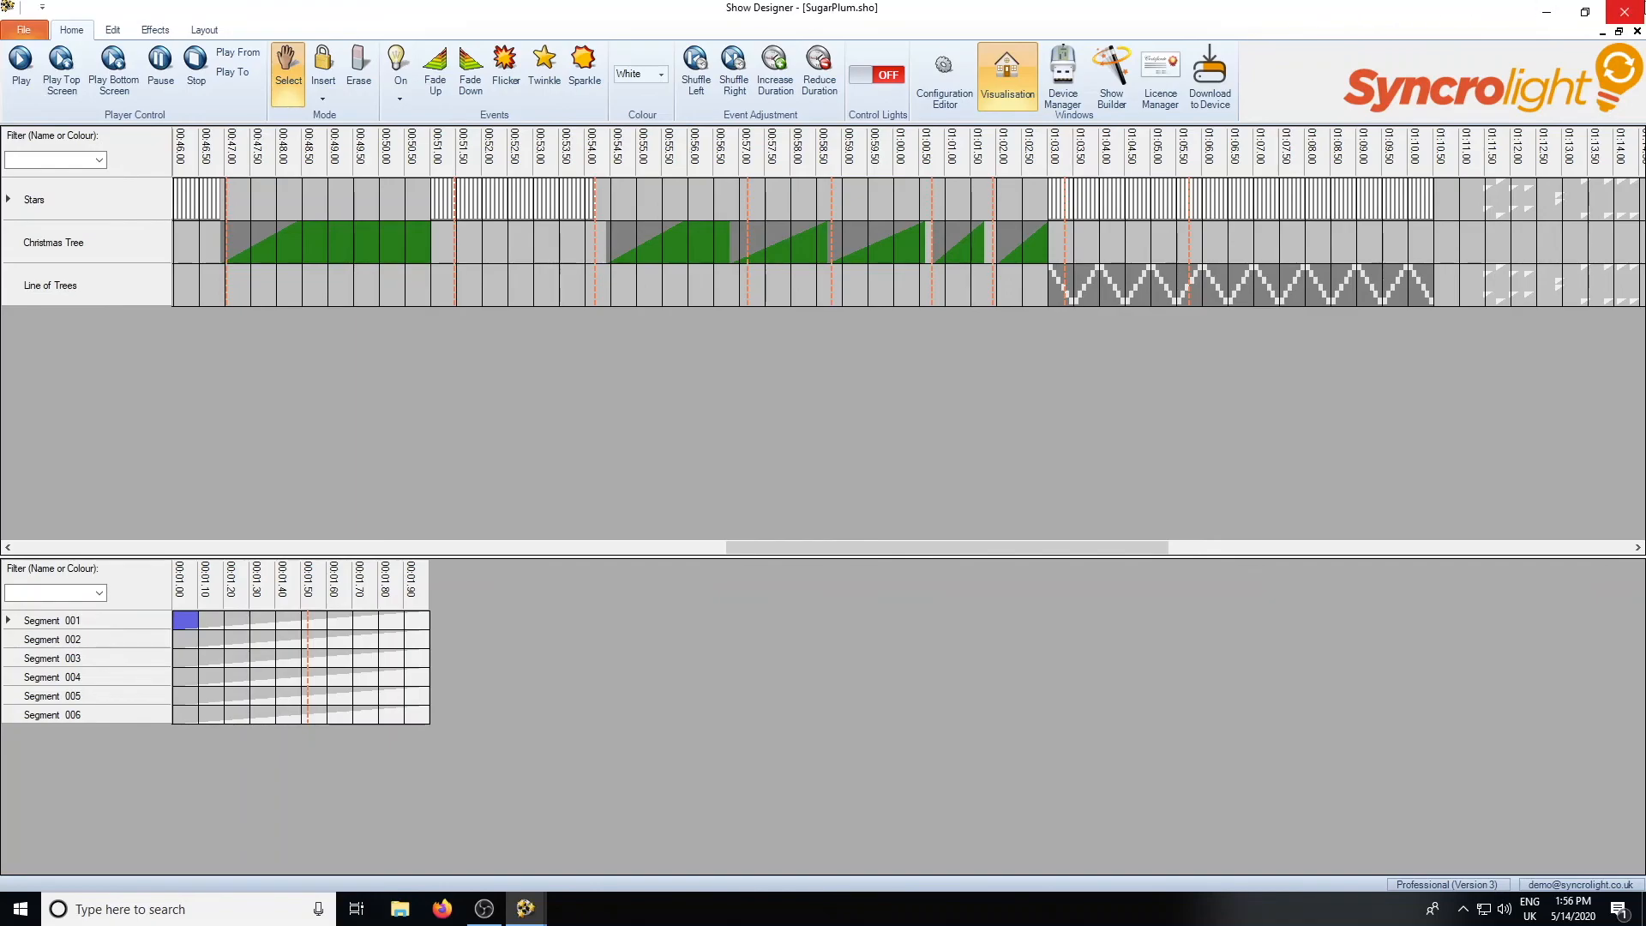
Exit Show Designer without saving the changes to TwoColourHouse.sho or SugarPlum.sho.
click(1625, 12)
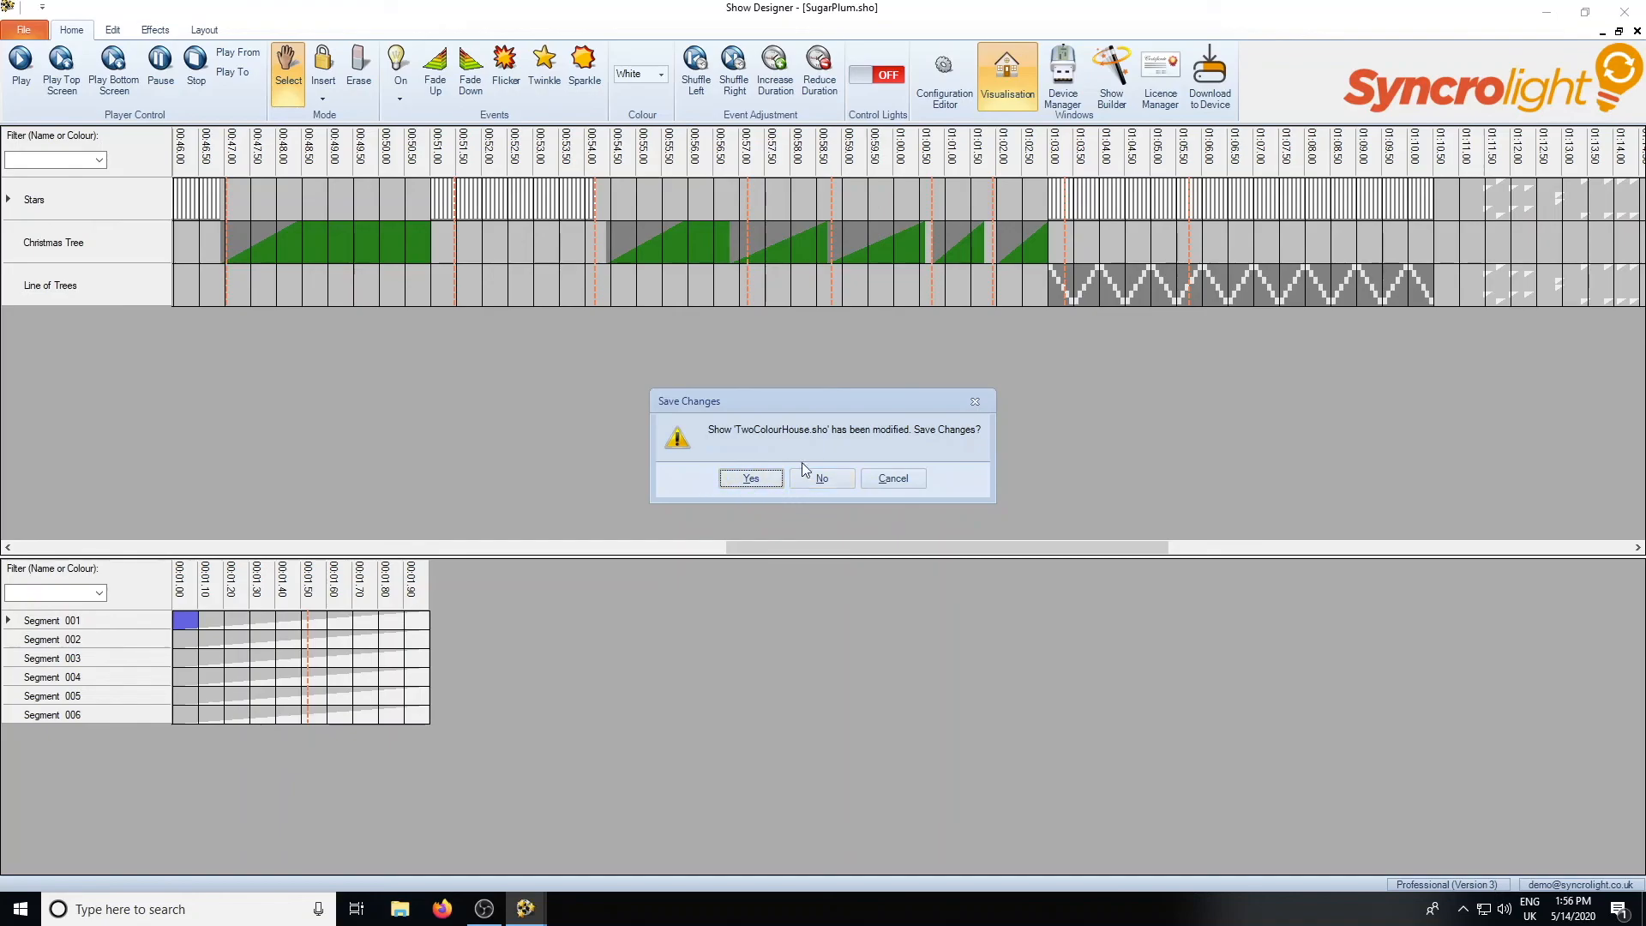
click(841, 482)
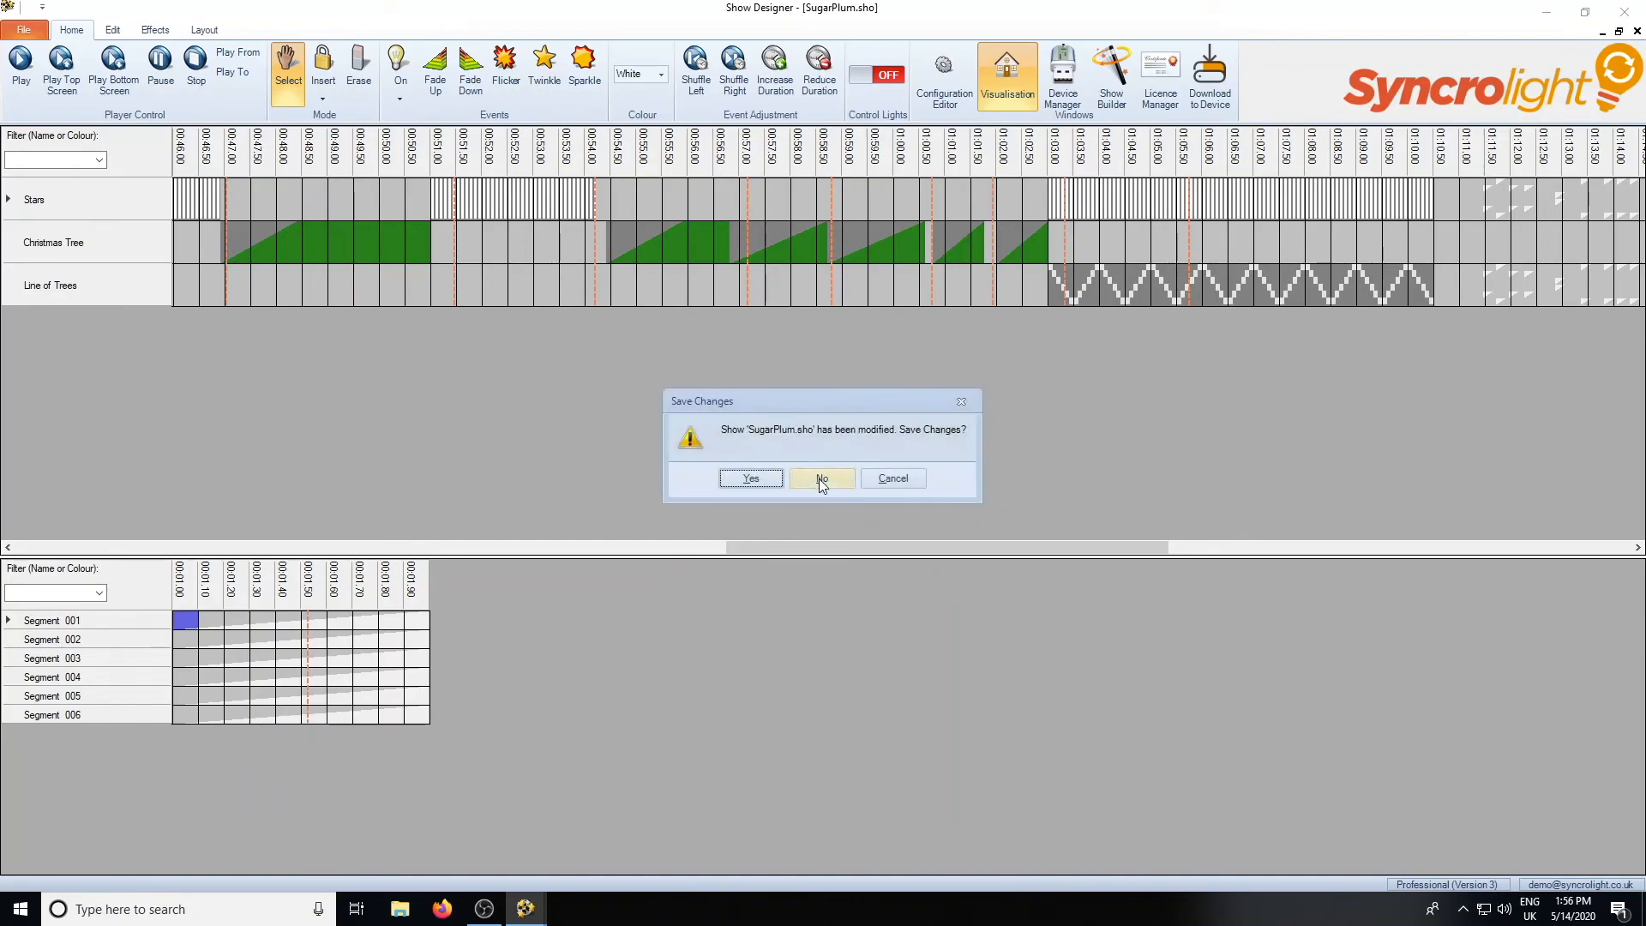
click(821, 479)
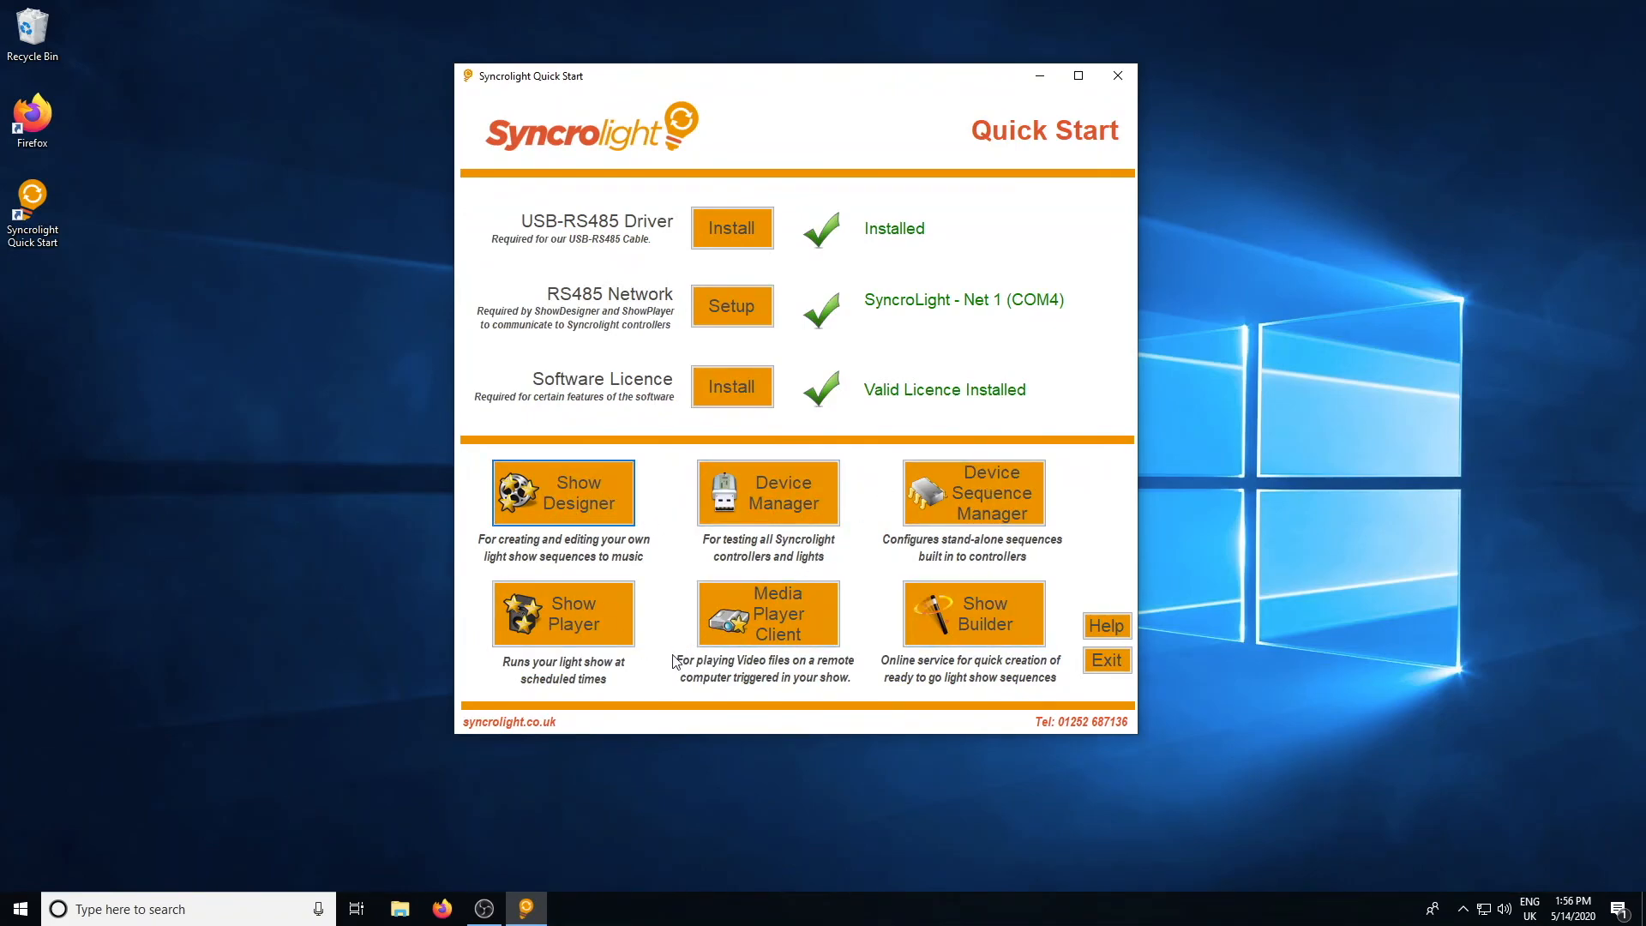
Relaunch Show Designer from Quick Start, and view the Device Manager briefly before closing it.
click(608, 521)
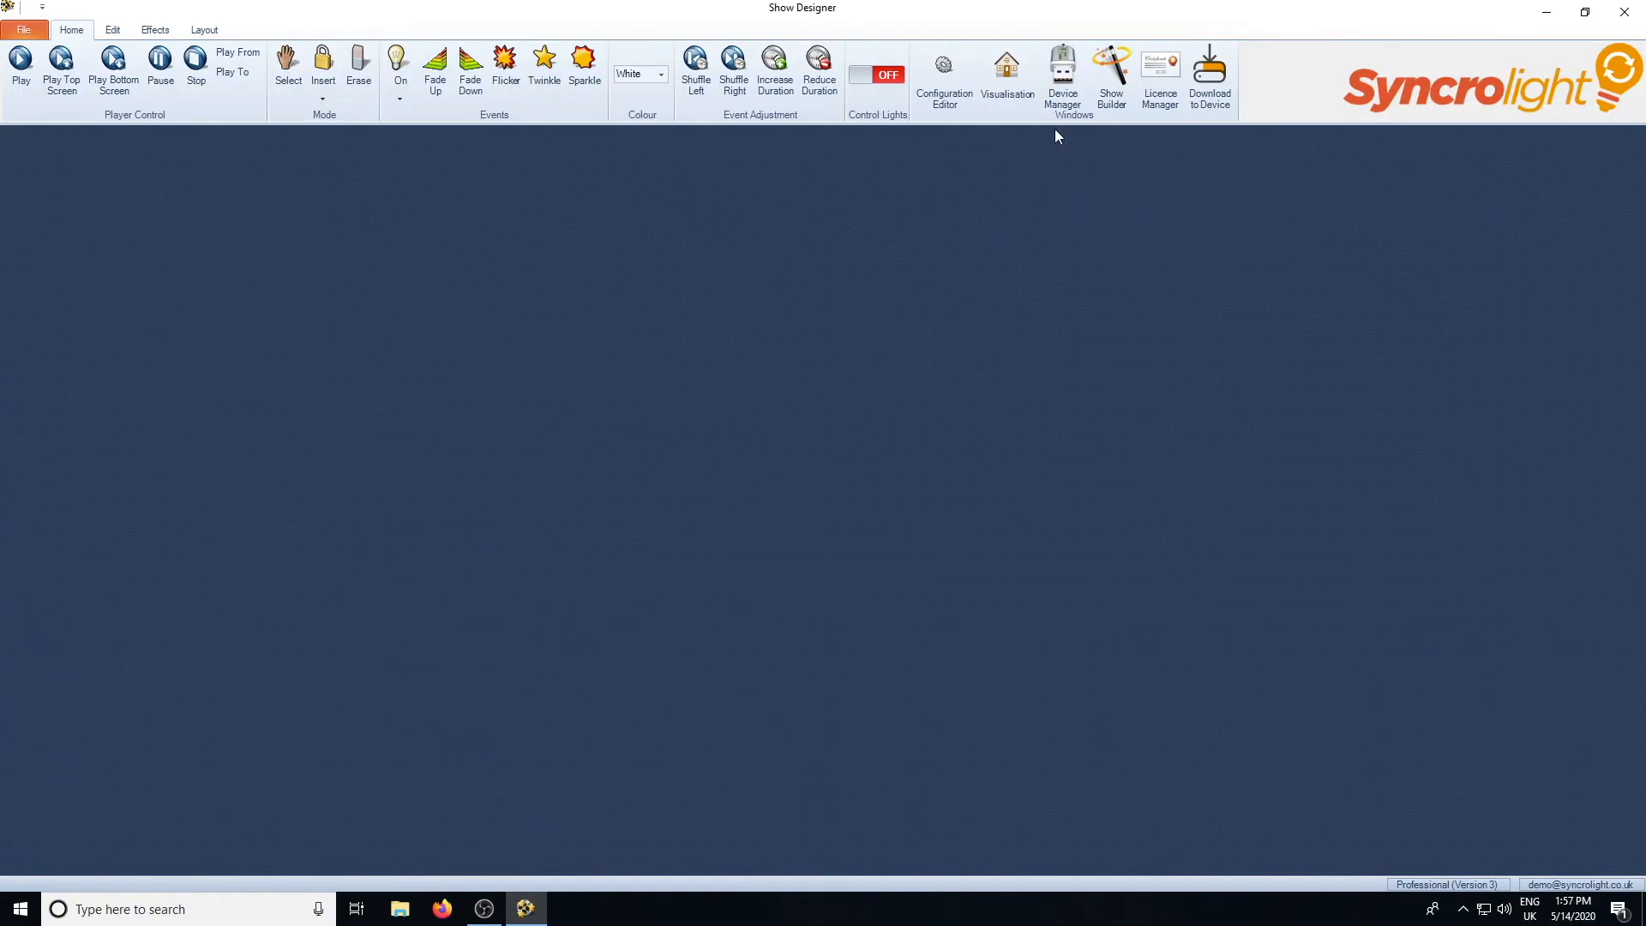
click(1063, 77)
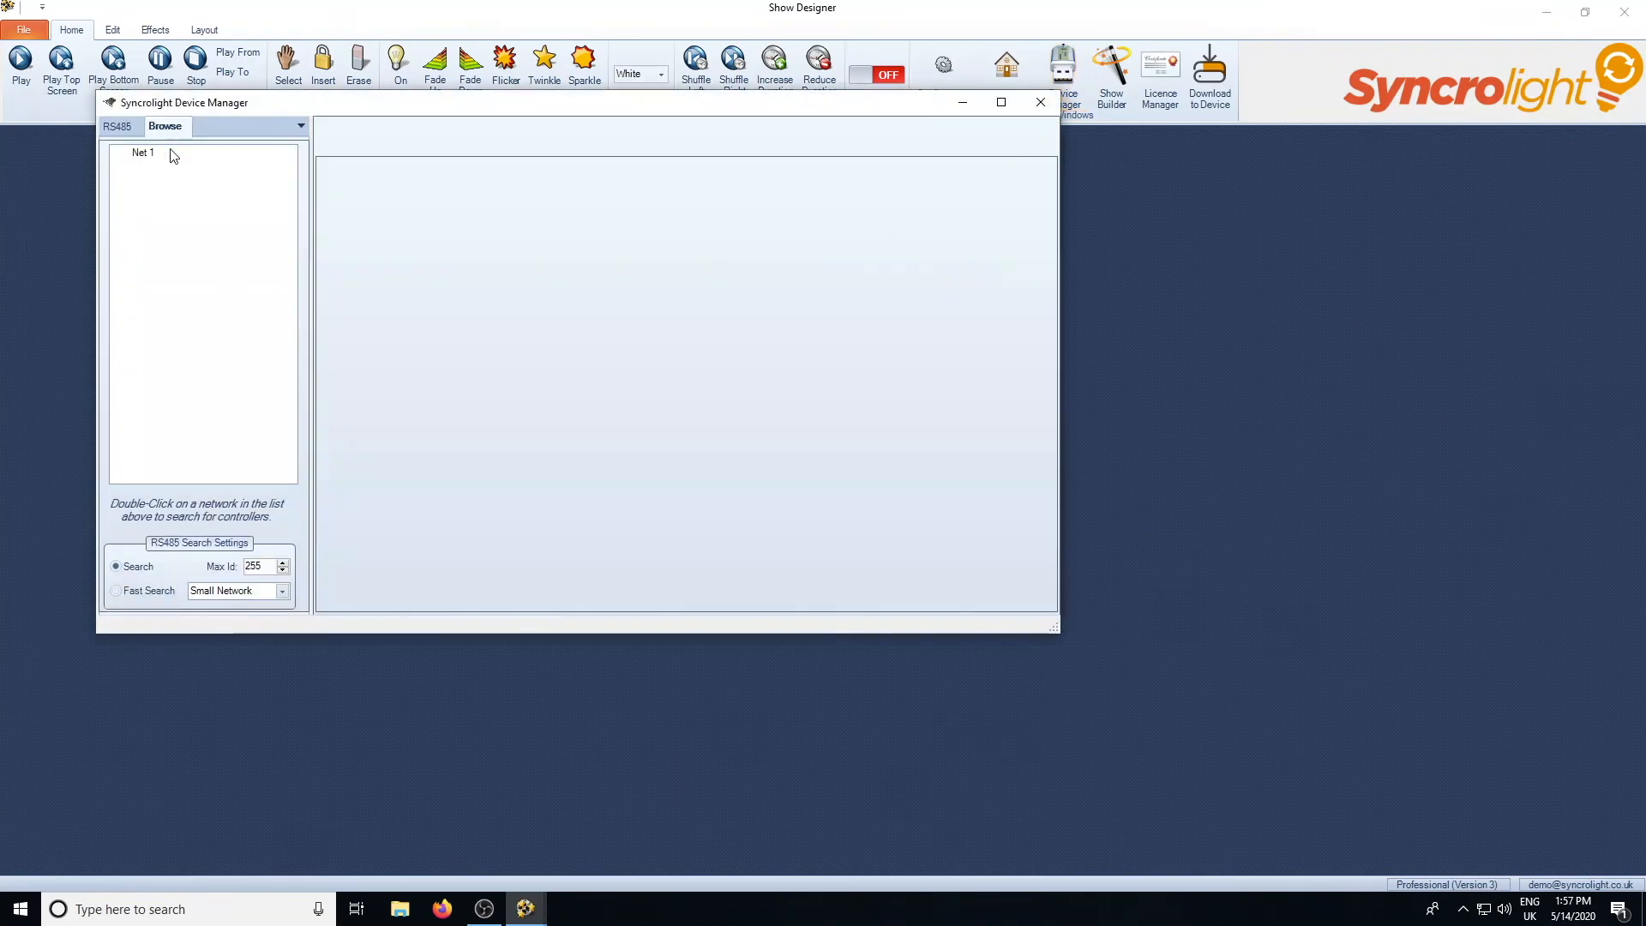
drag(313, 104, 423, 218)
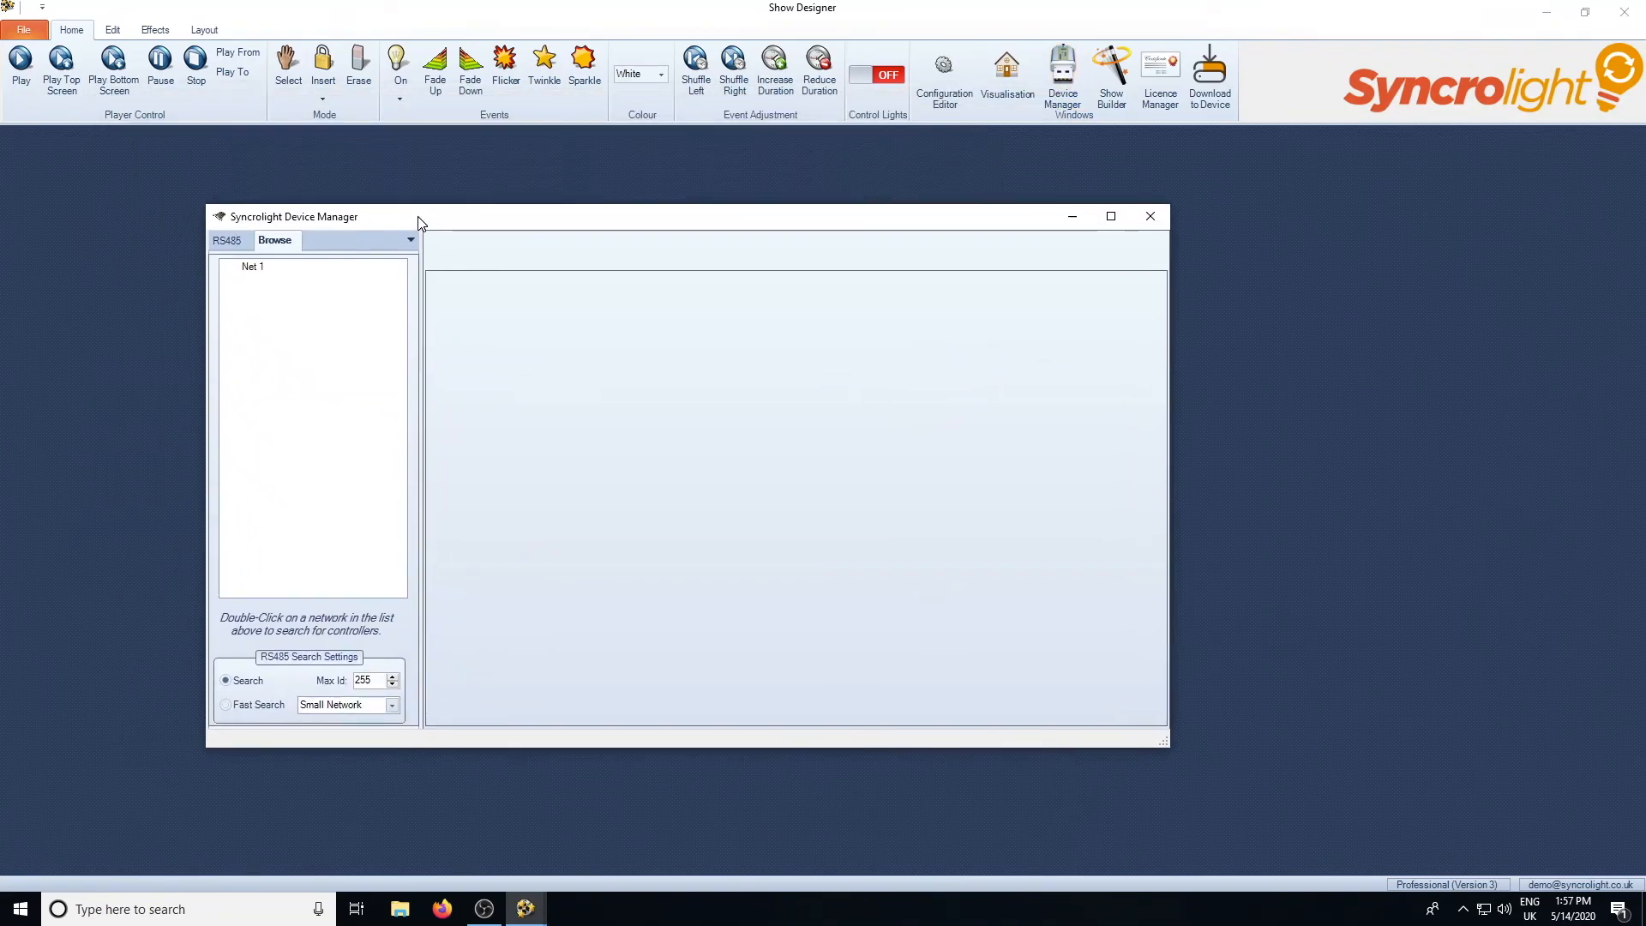
click(1153, 216)
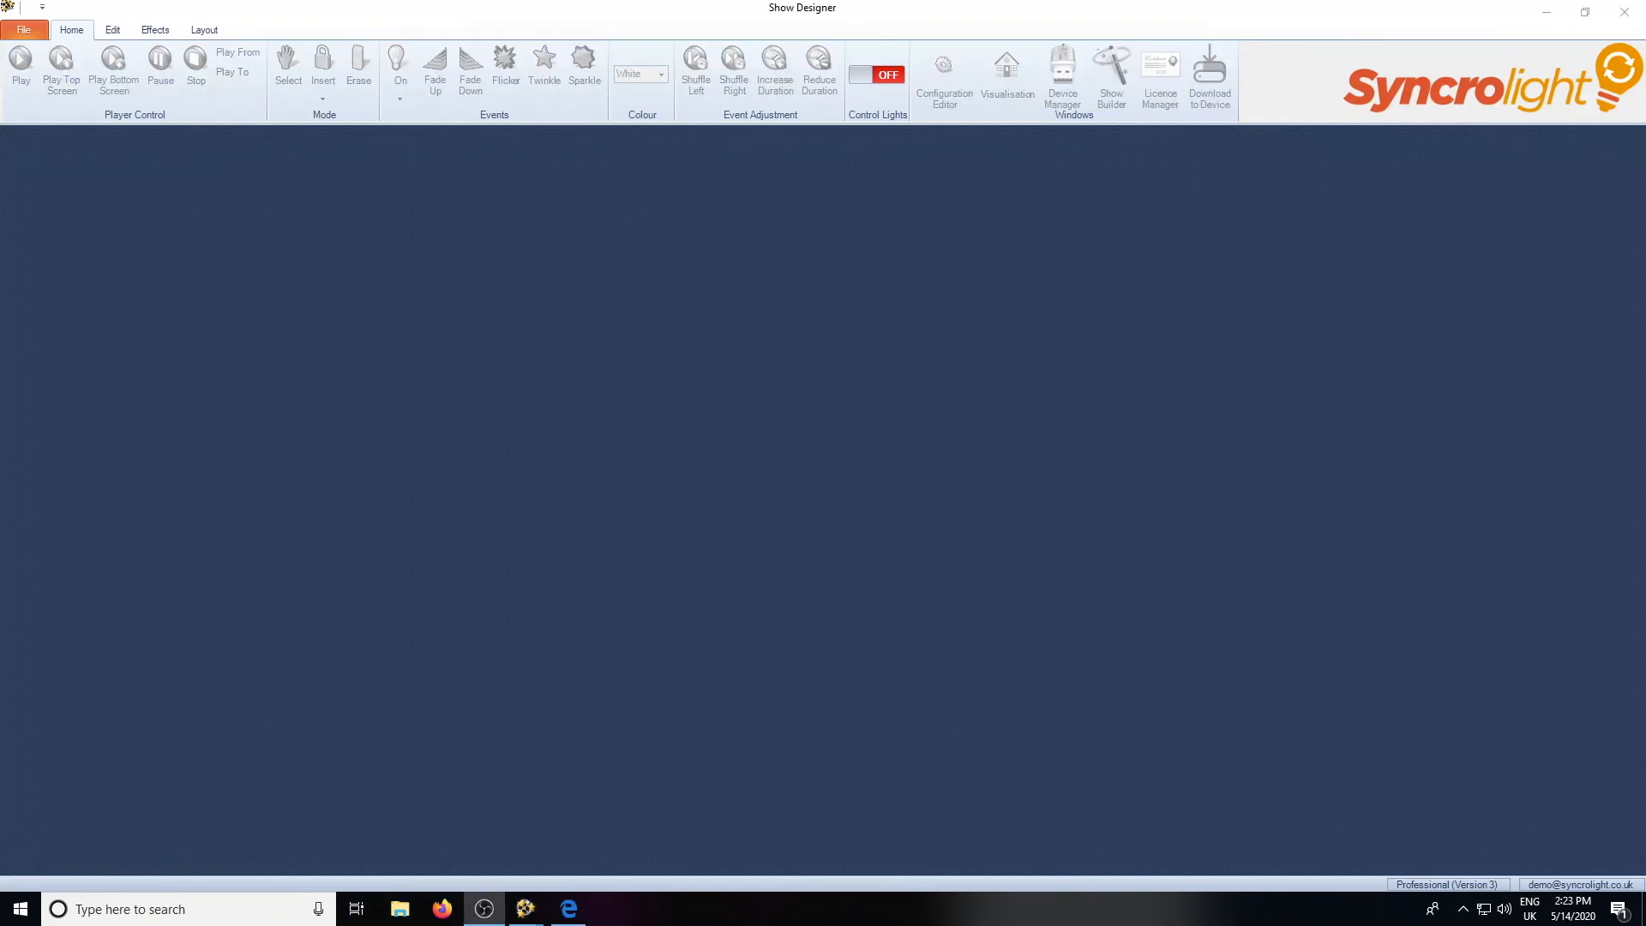
Open the Dance of the Sugar Plum Faries musical sample show and stop its playback.
click(26, 32)
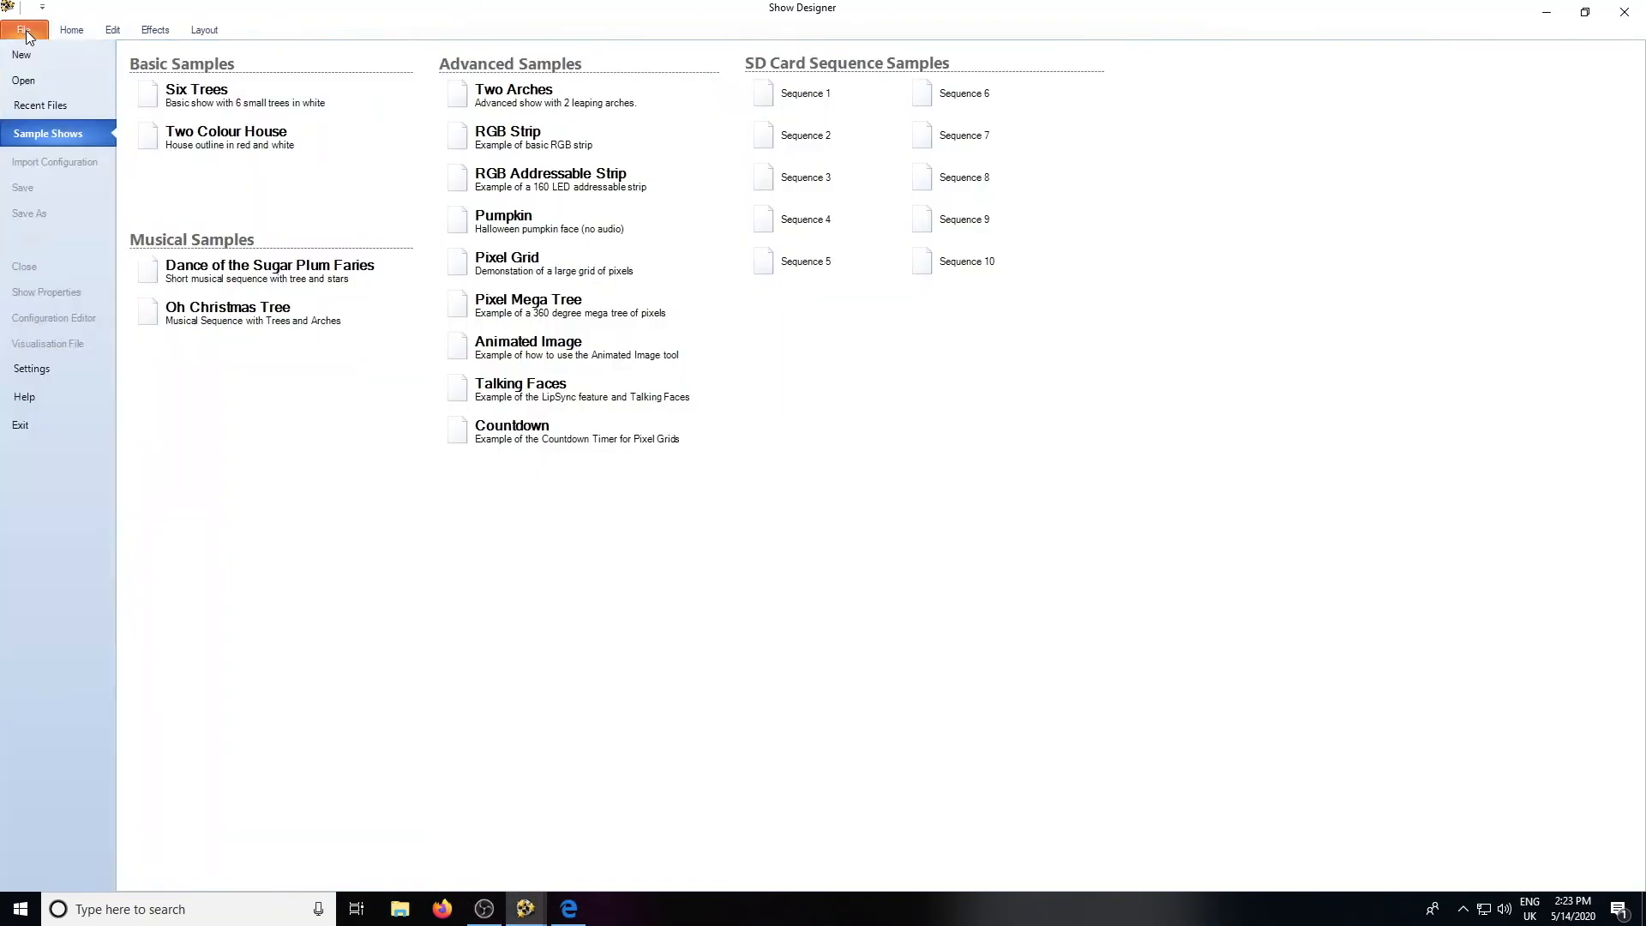
click(234, 293)
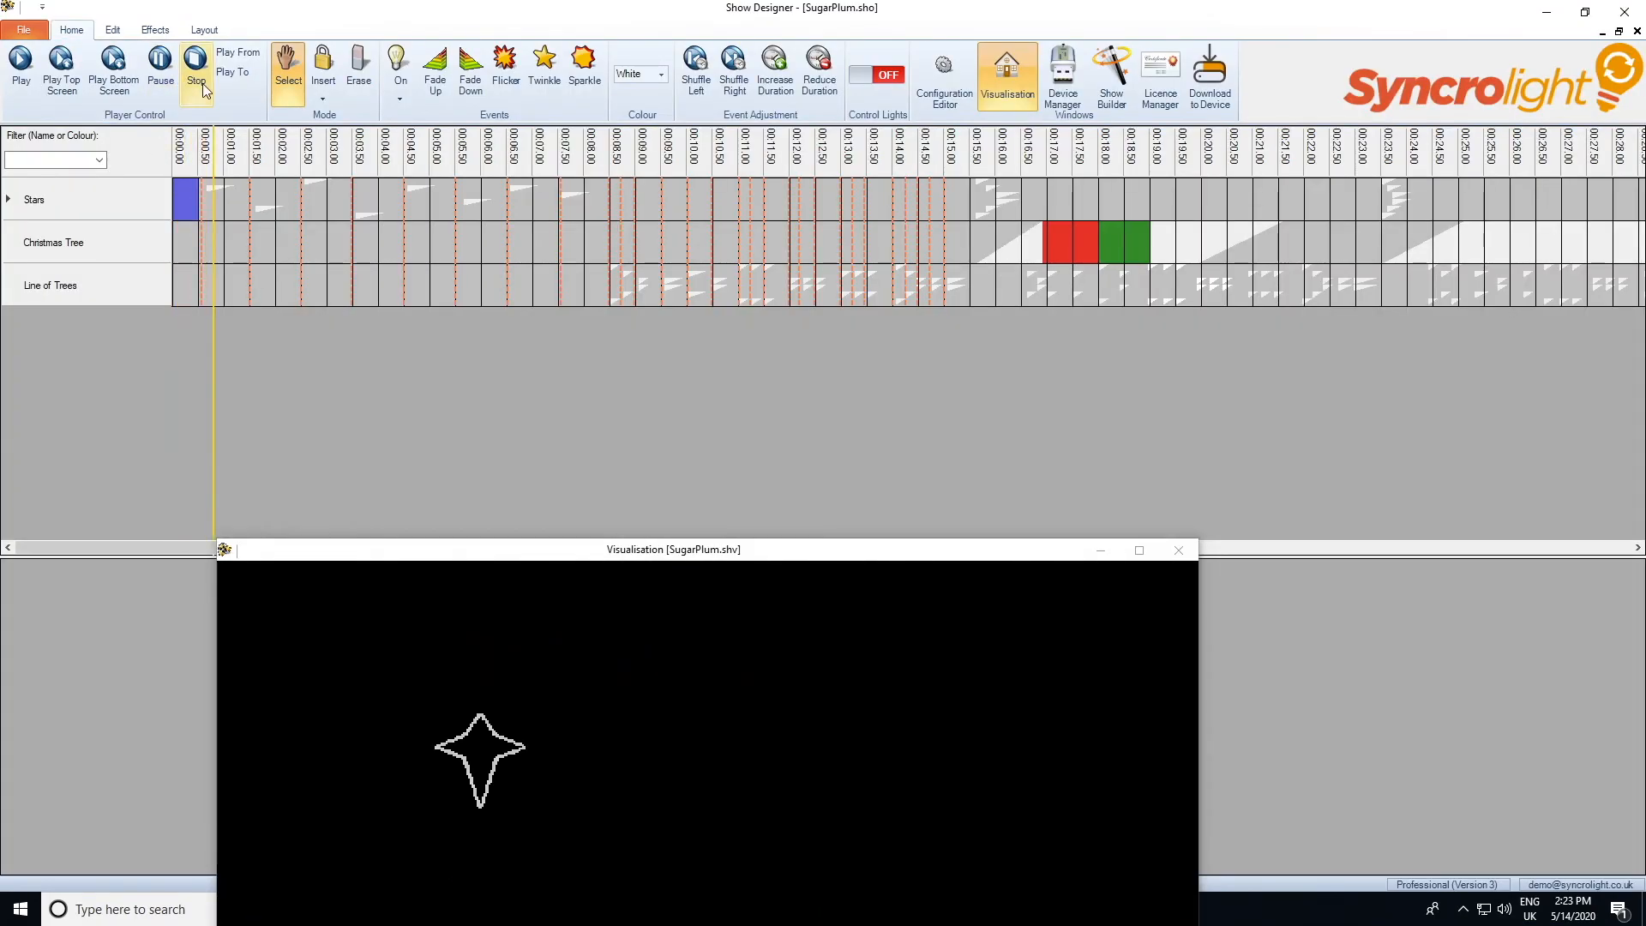
click(194, 69)
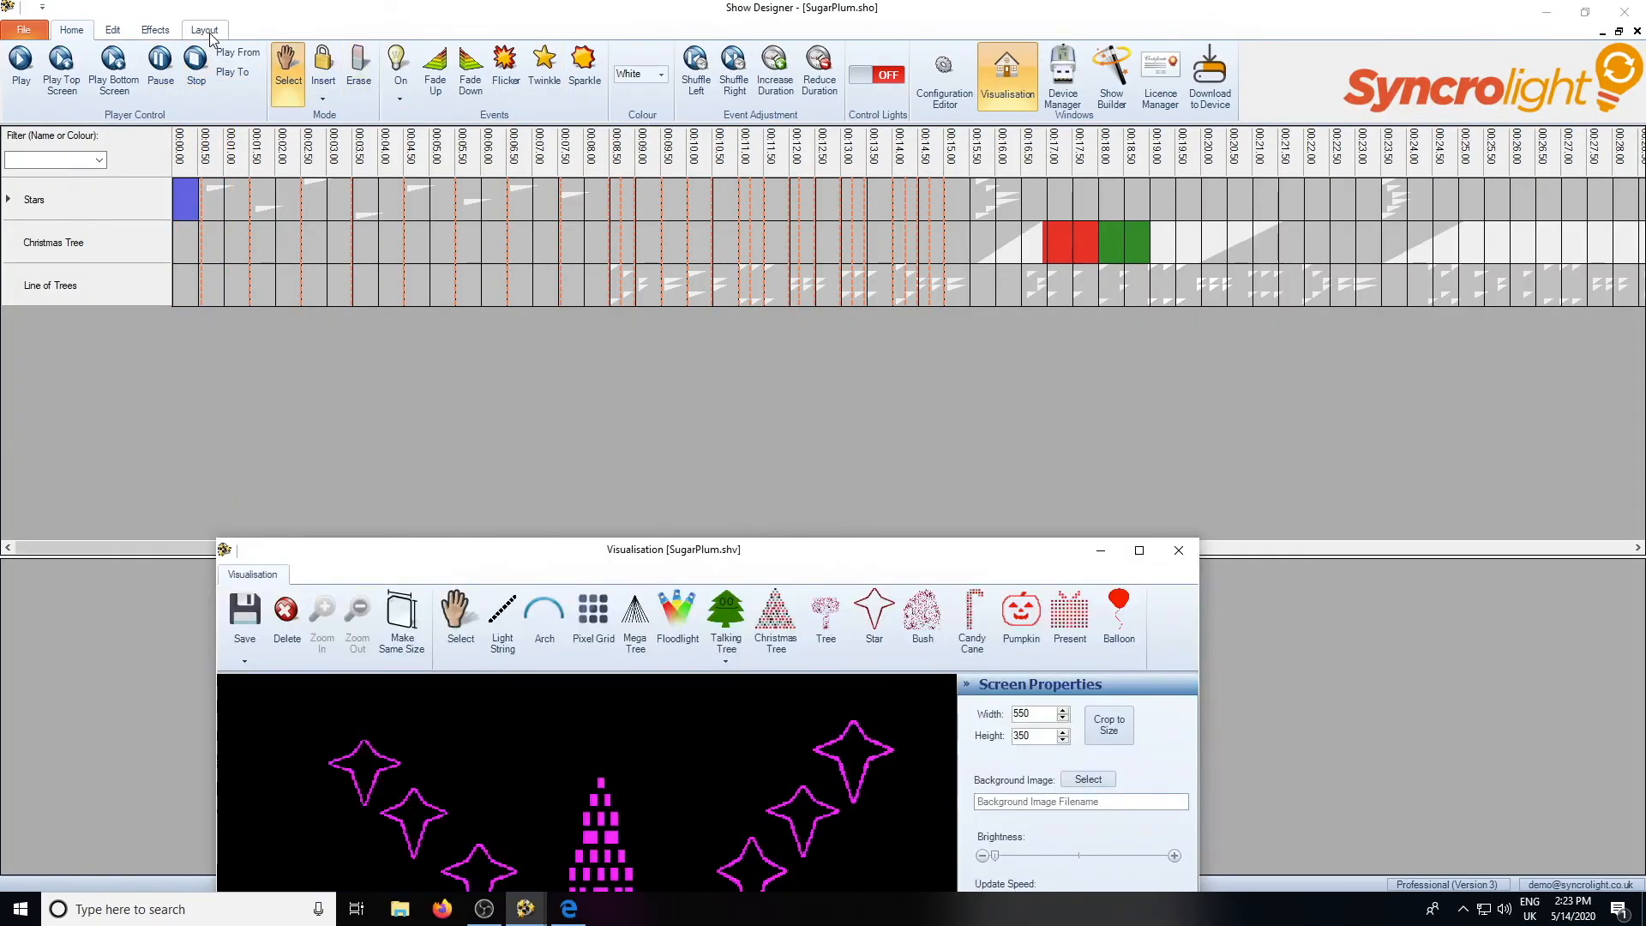
Select the Stars row from 4.00 to 6.00 seconds and zoom the top grid in to eighth-second intervals.
click(204, 30)
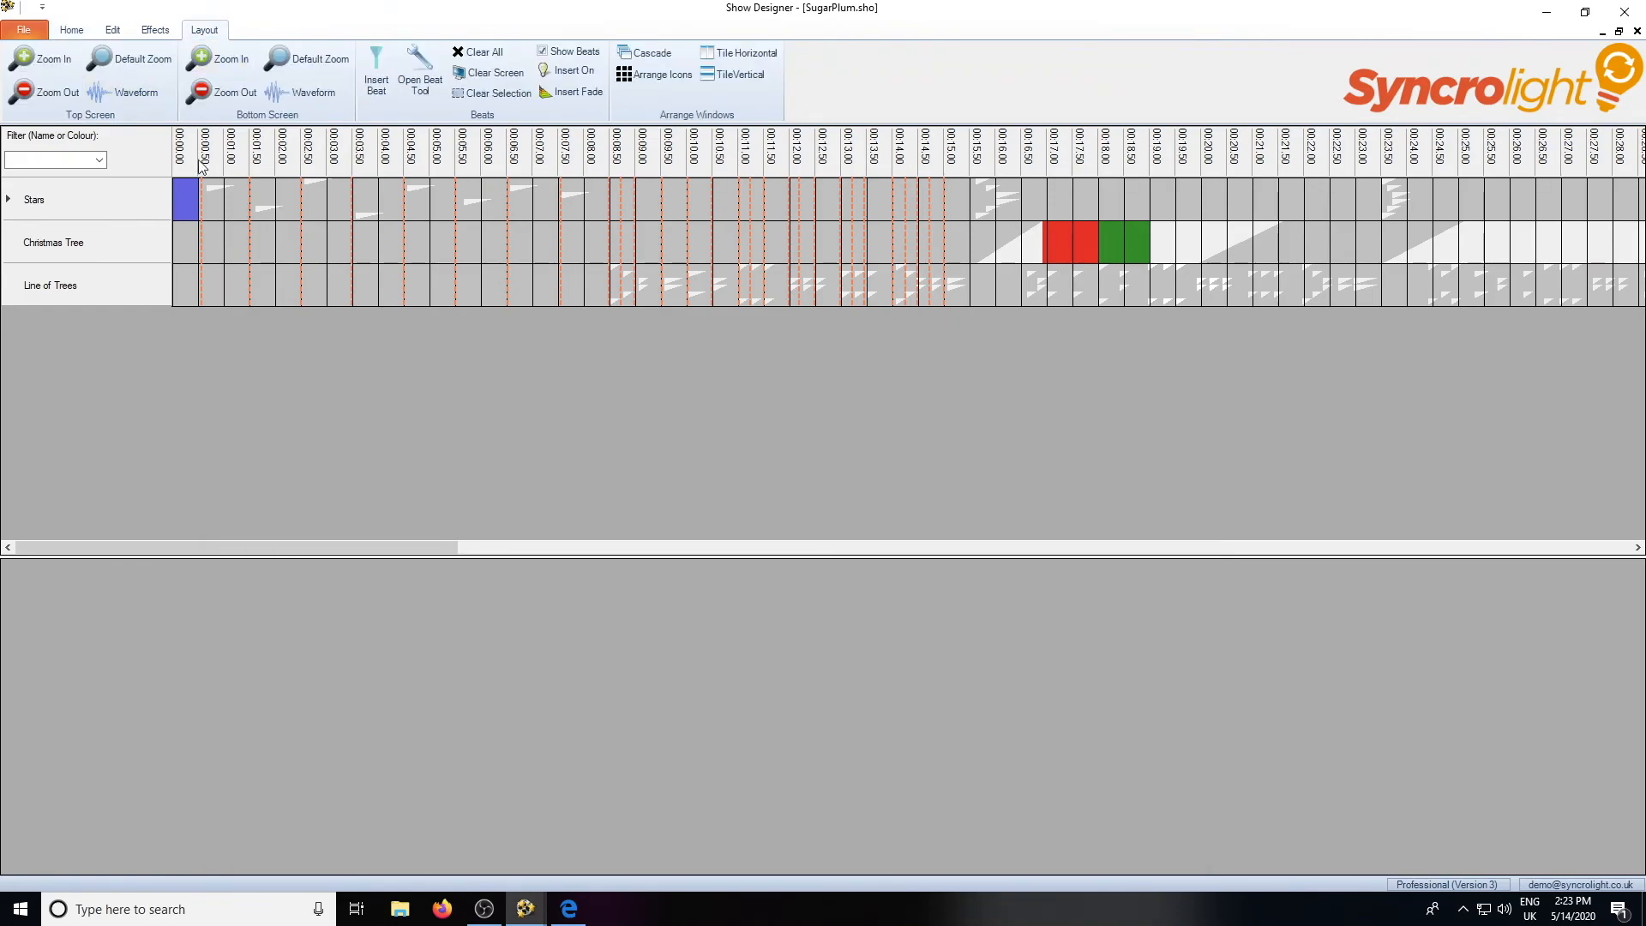
click(403, 213)
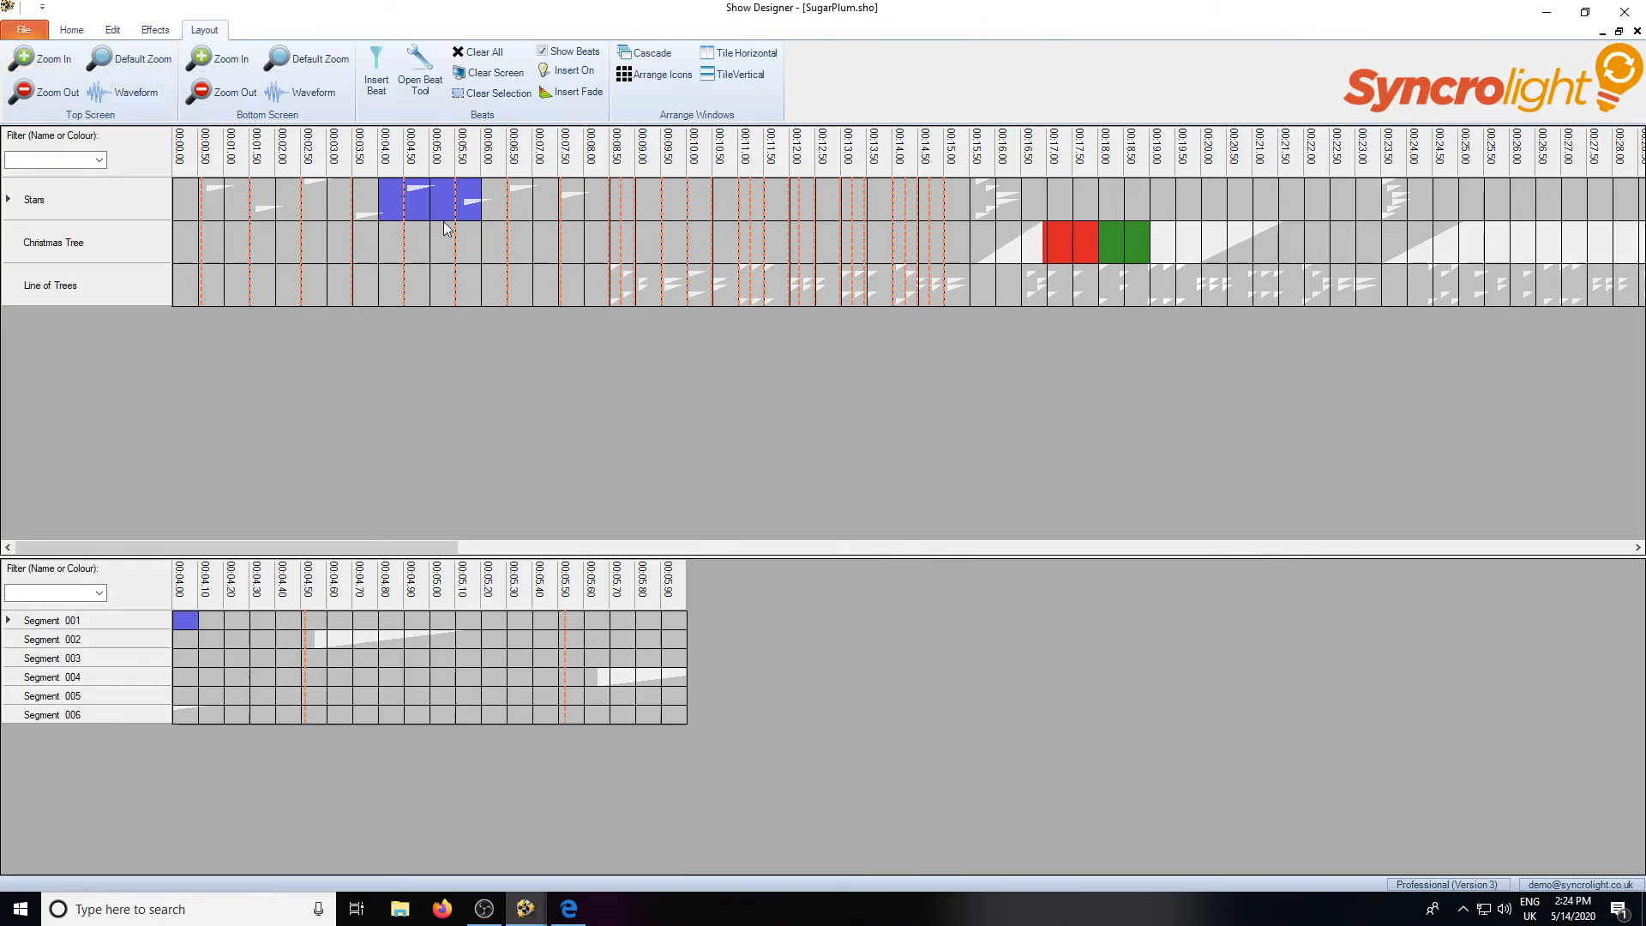
click(36, 75)
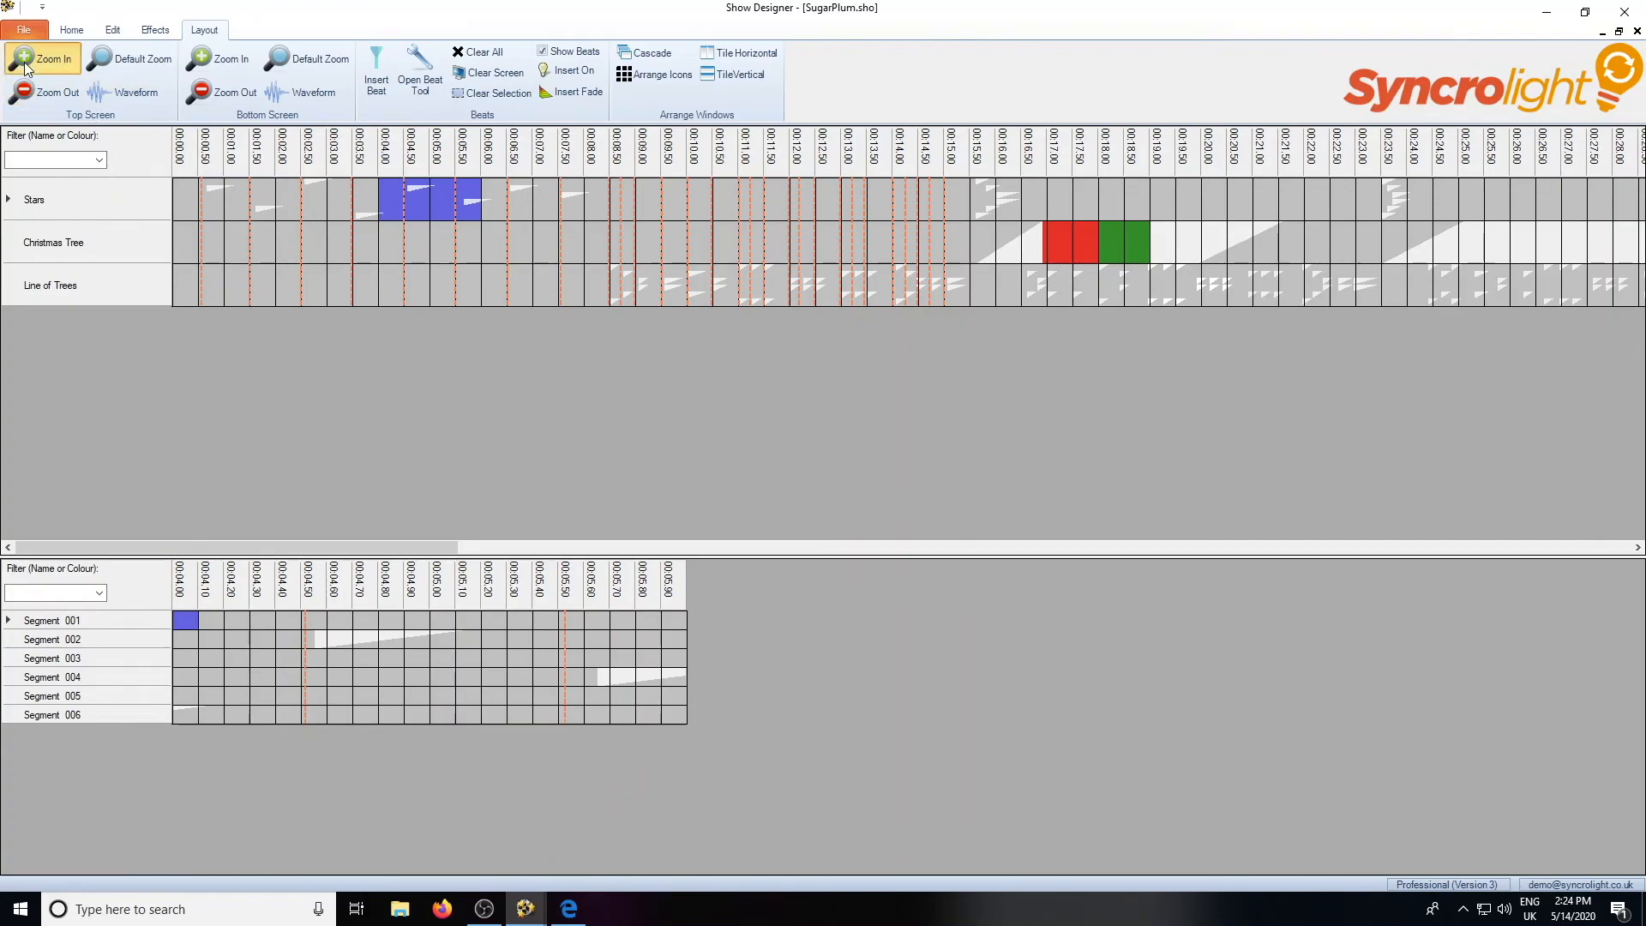
click(36, 76)
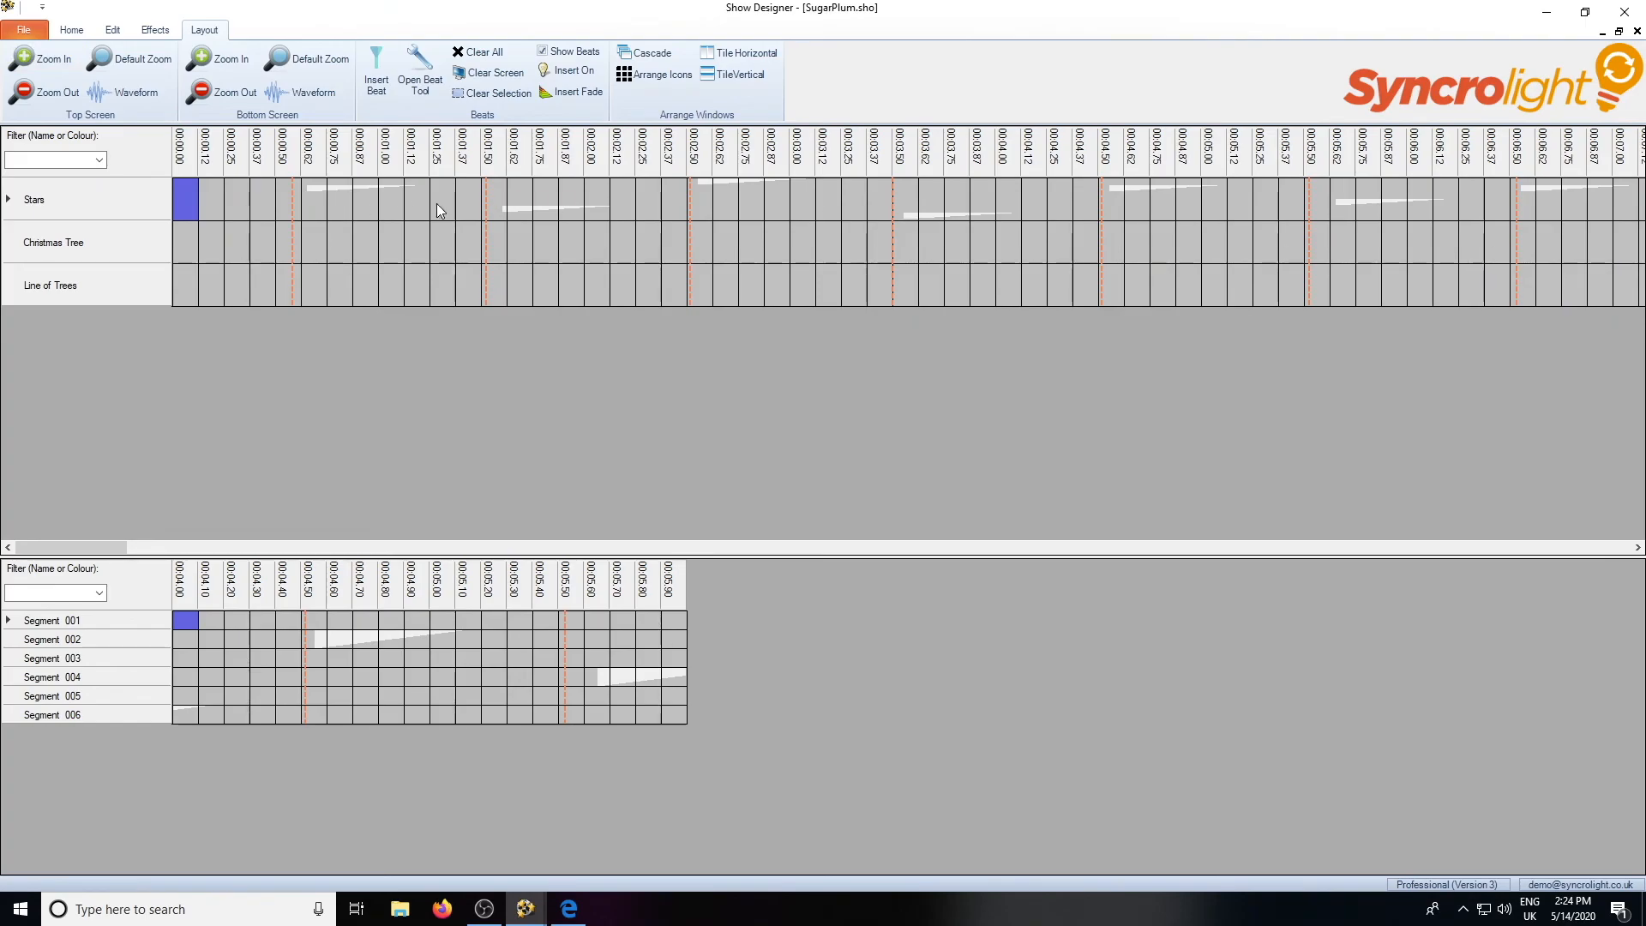
Zoom the top grid out to four-second intervals to view the whole show, and restore its default zoom.
click(44, 96)
click(44, 96)
click(43, 96)
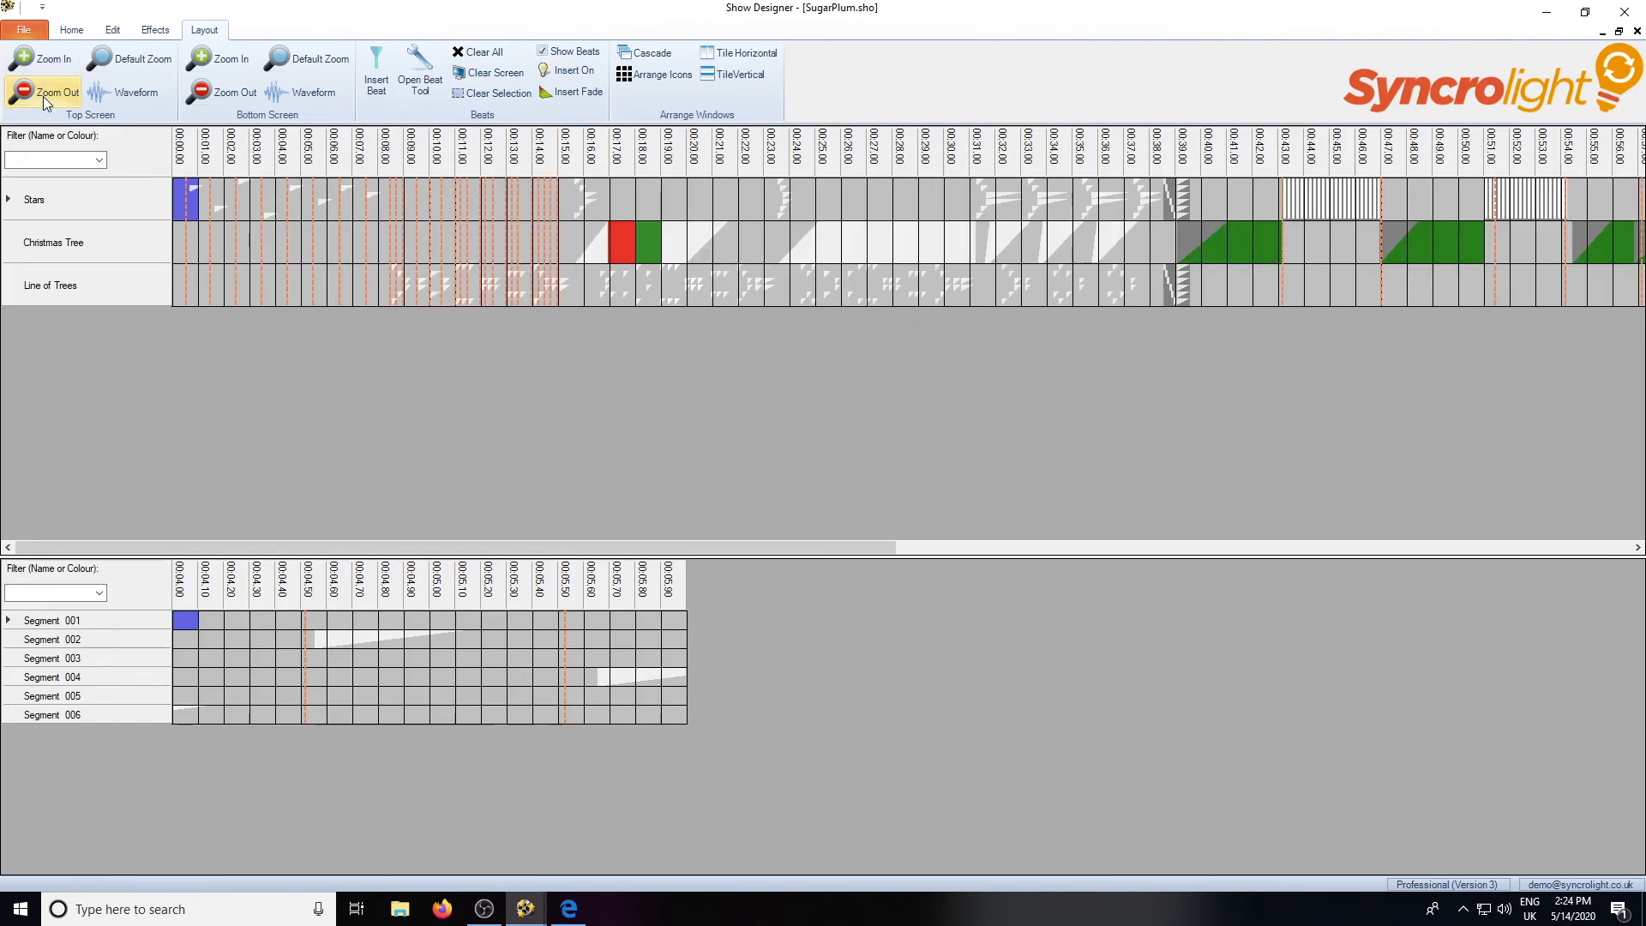
click(43, 96)
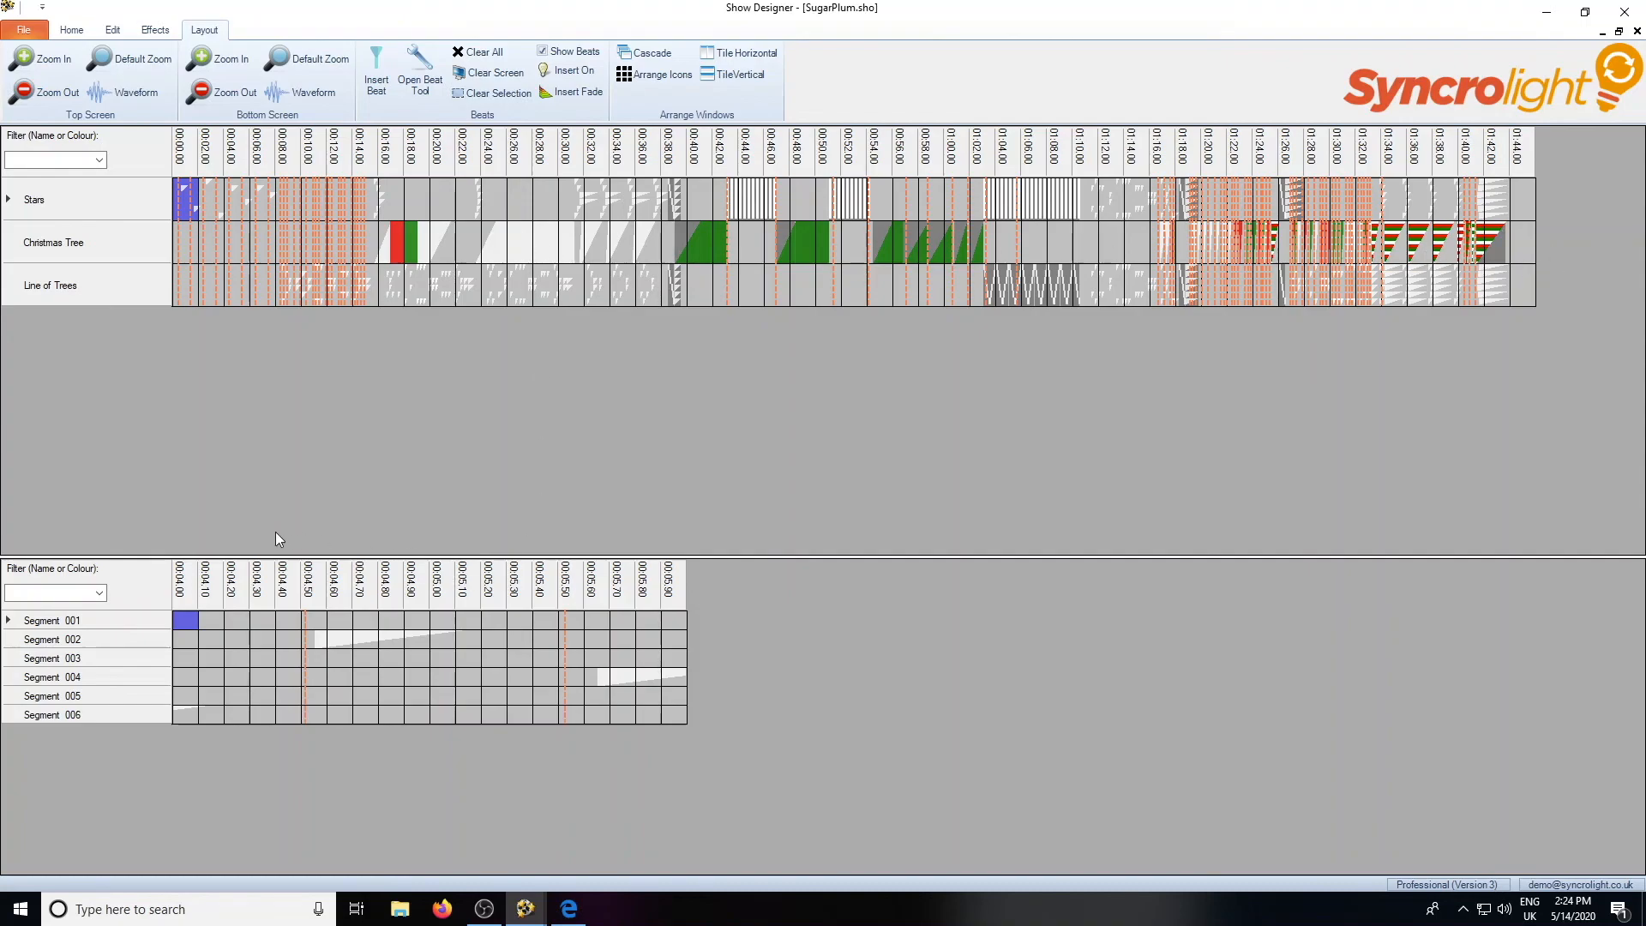
click(44, 96)
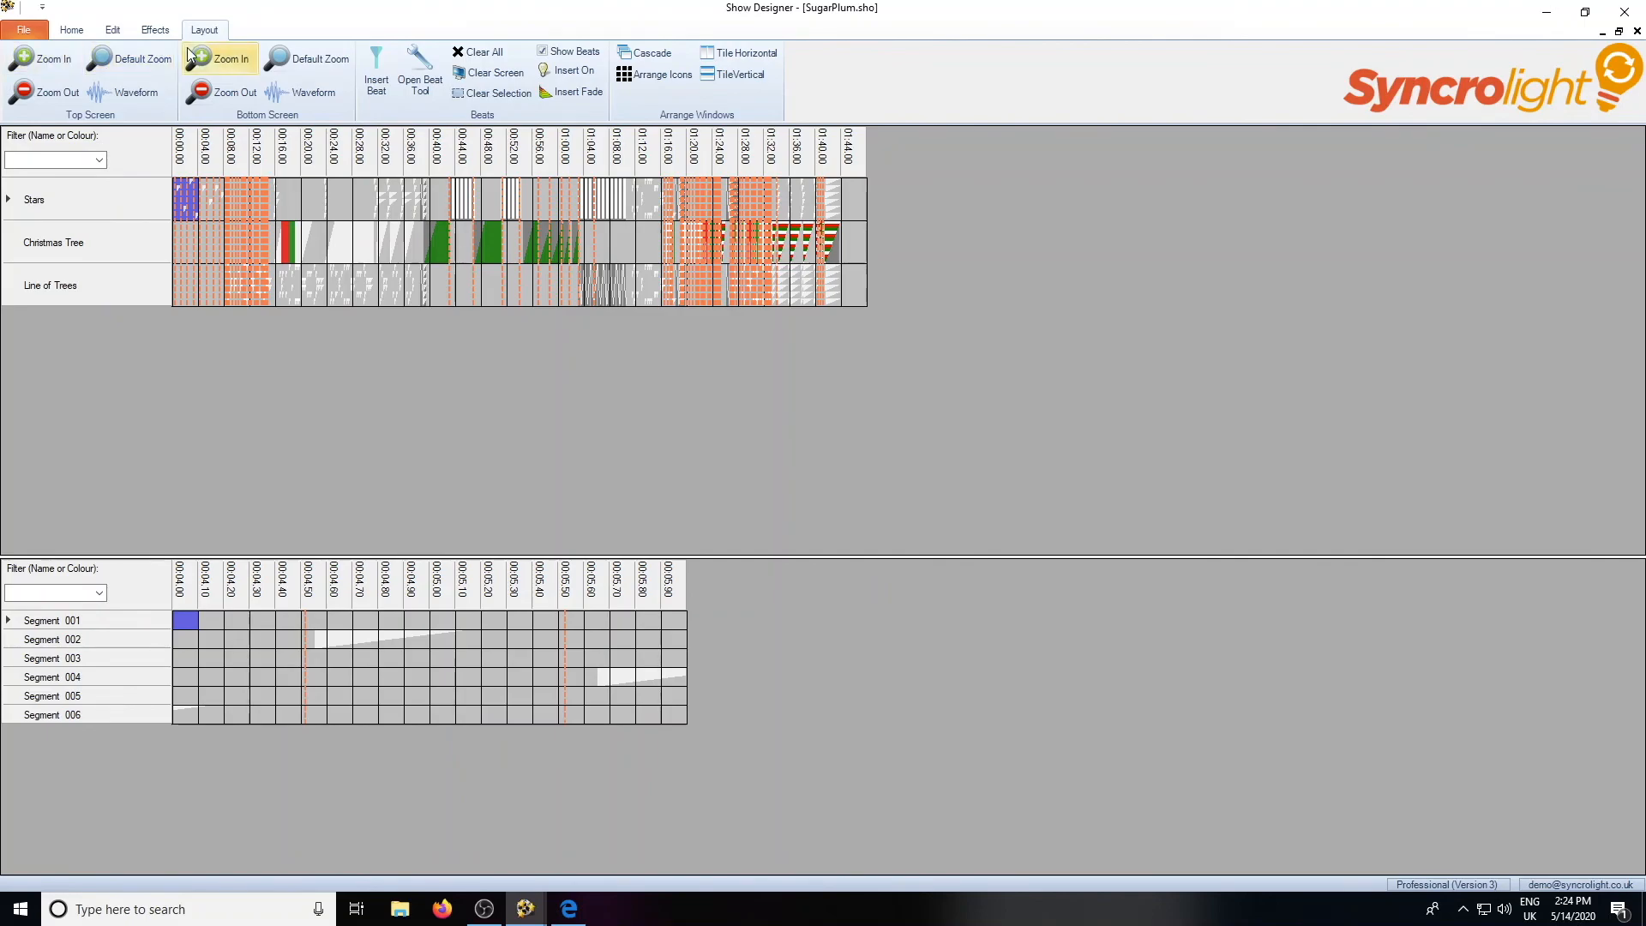
click(139, 65)
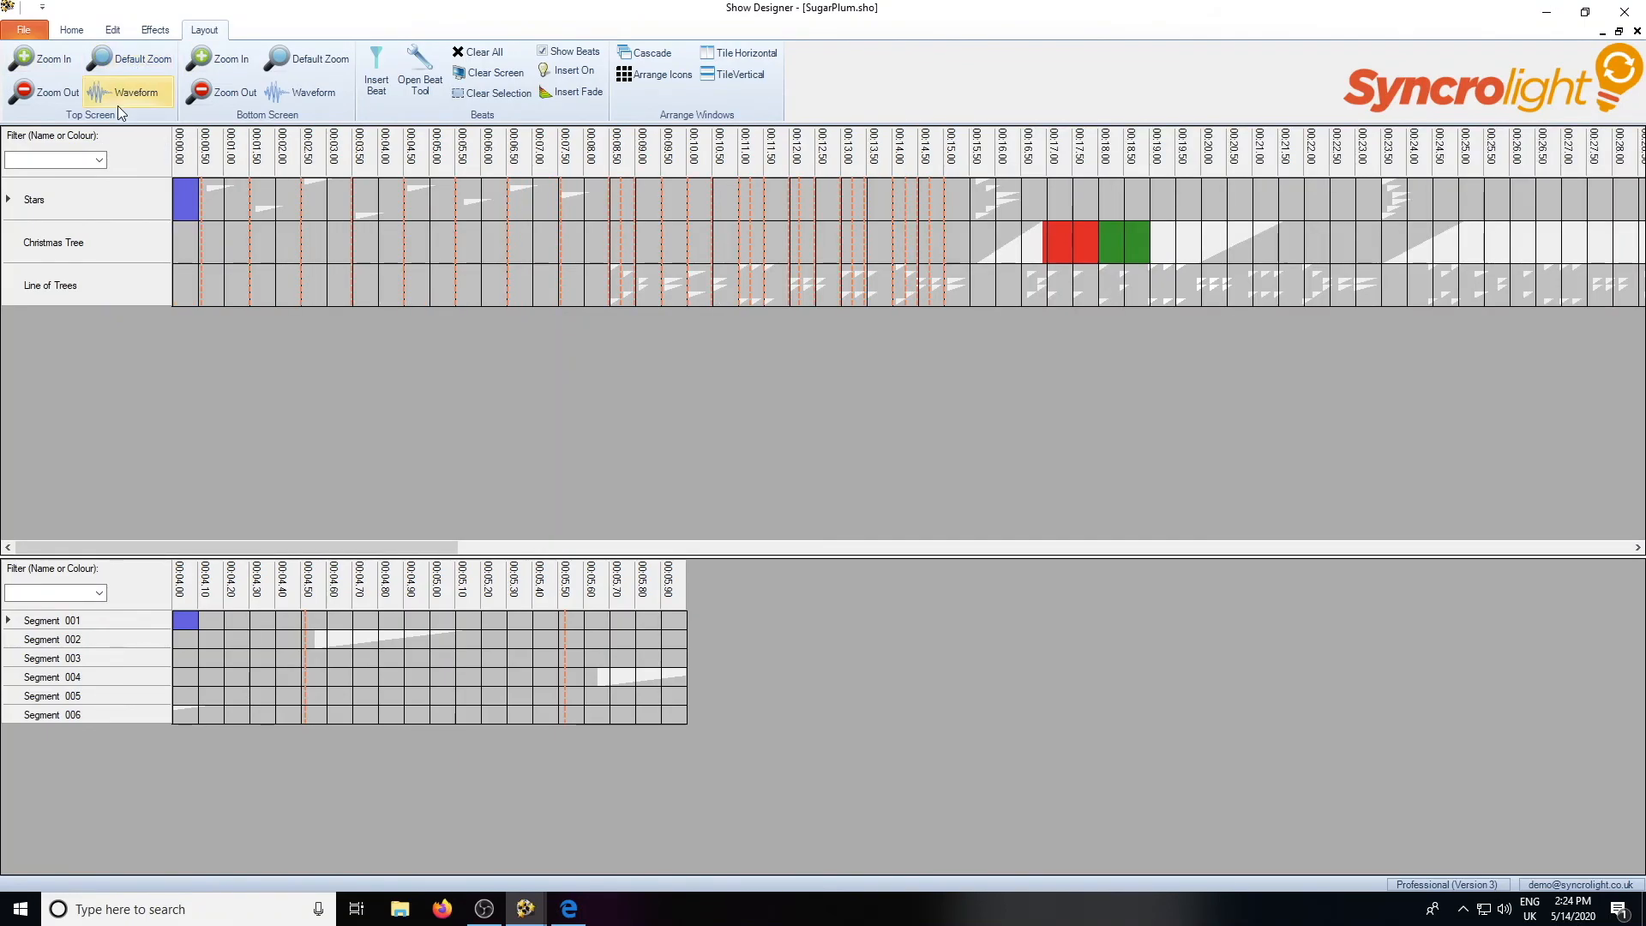
Show the audio waveform above both the top and bottom grids and view the timeline from 24 seconds.
click(129, 94)
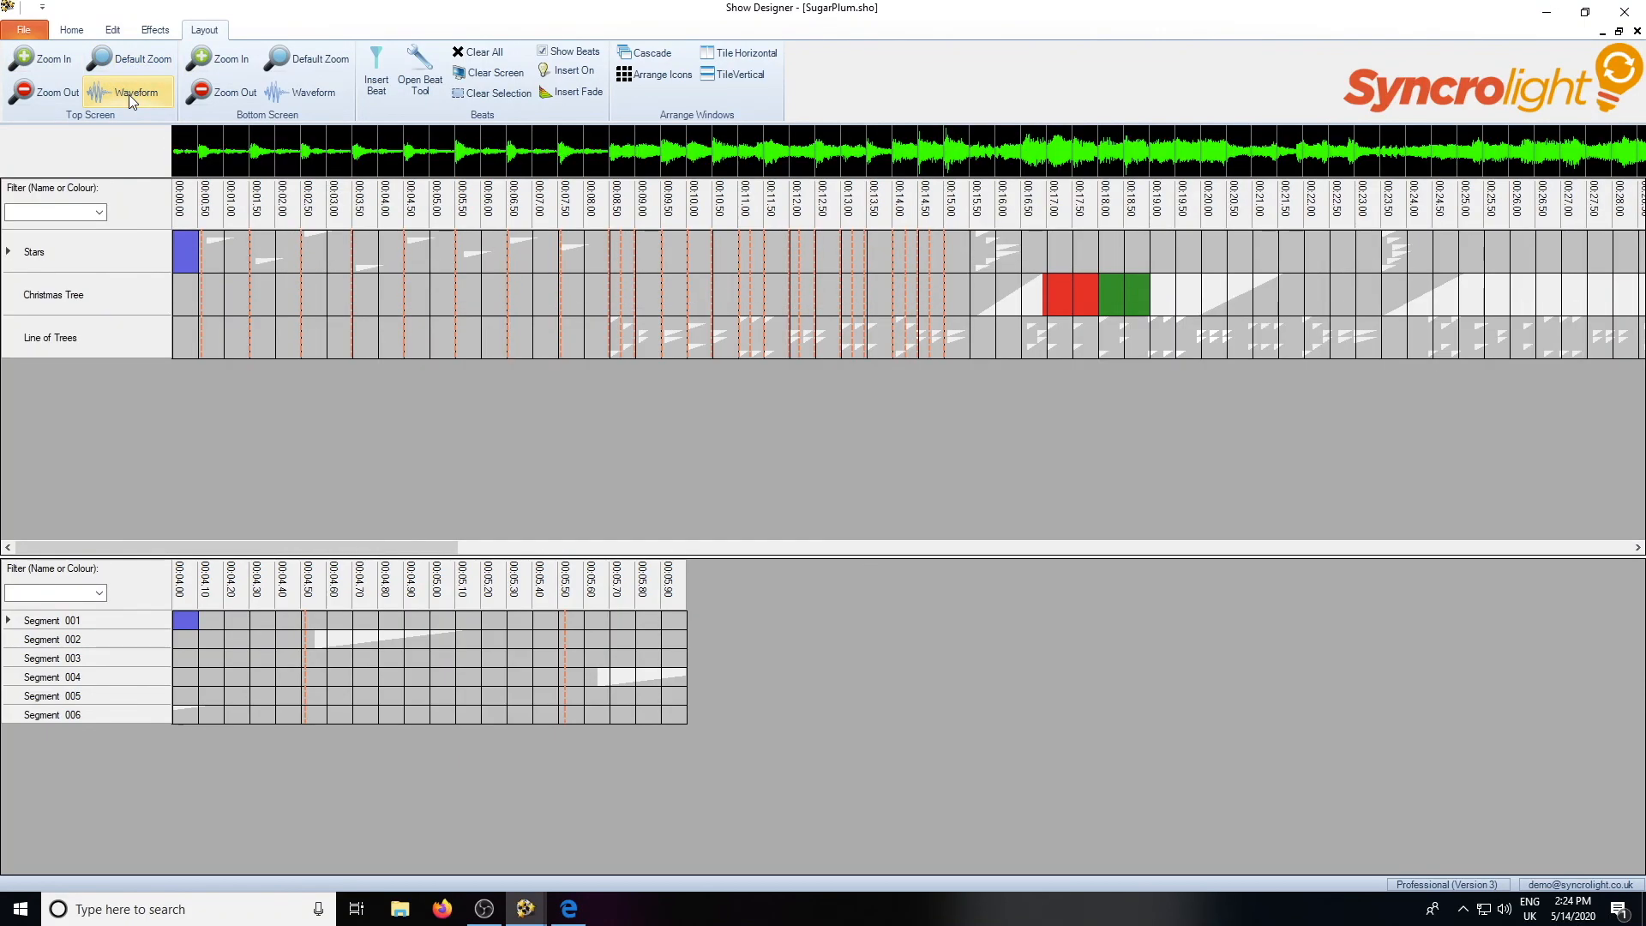
drag(398, 540, 769, 552)
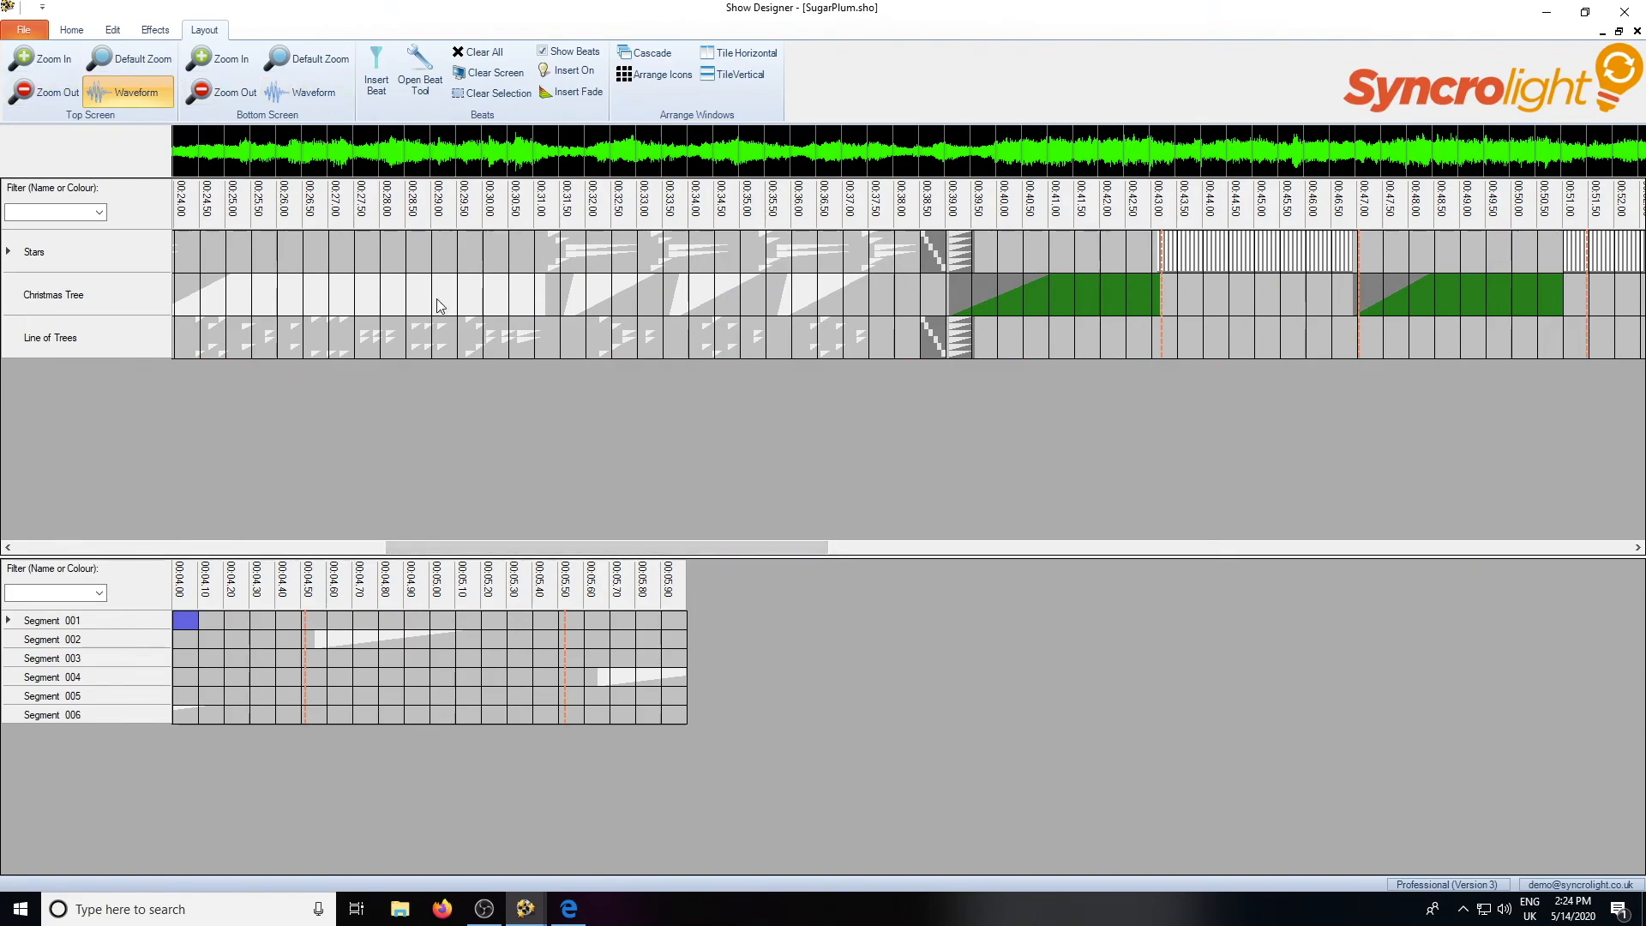
click(286, 94)
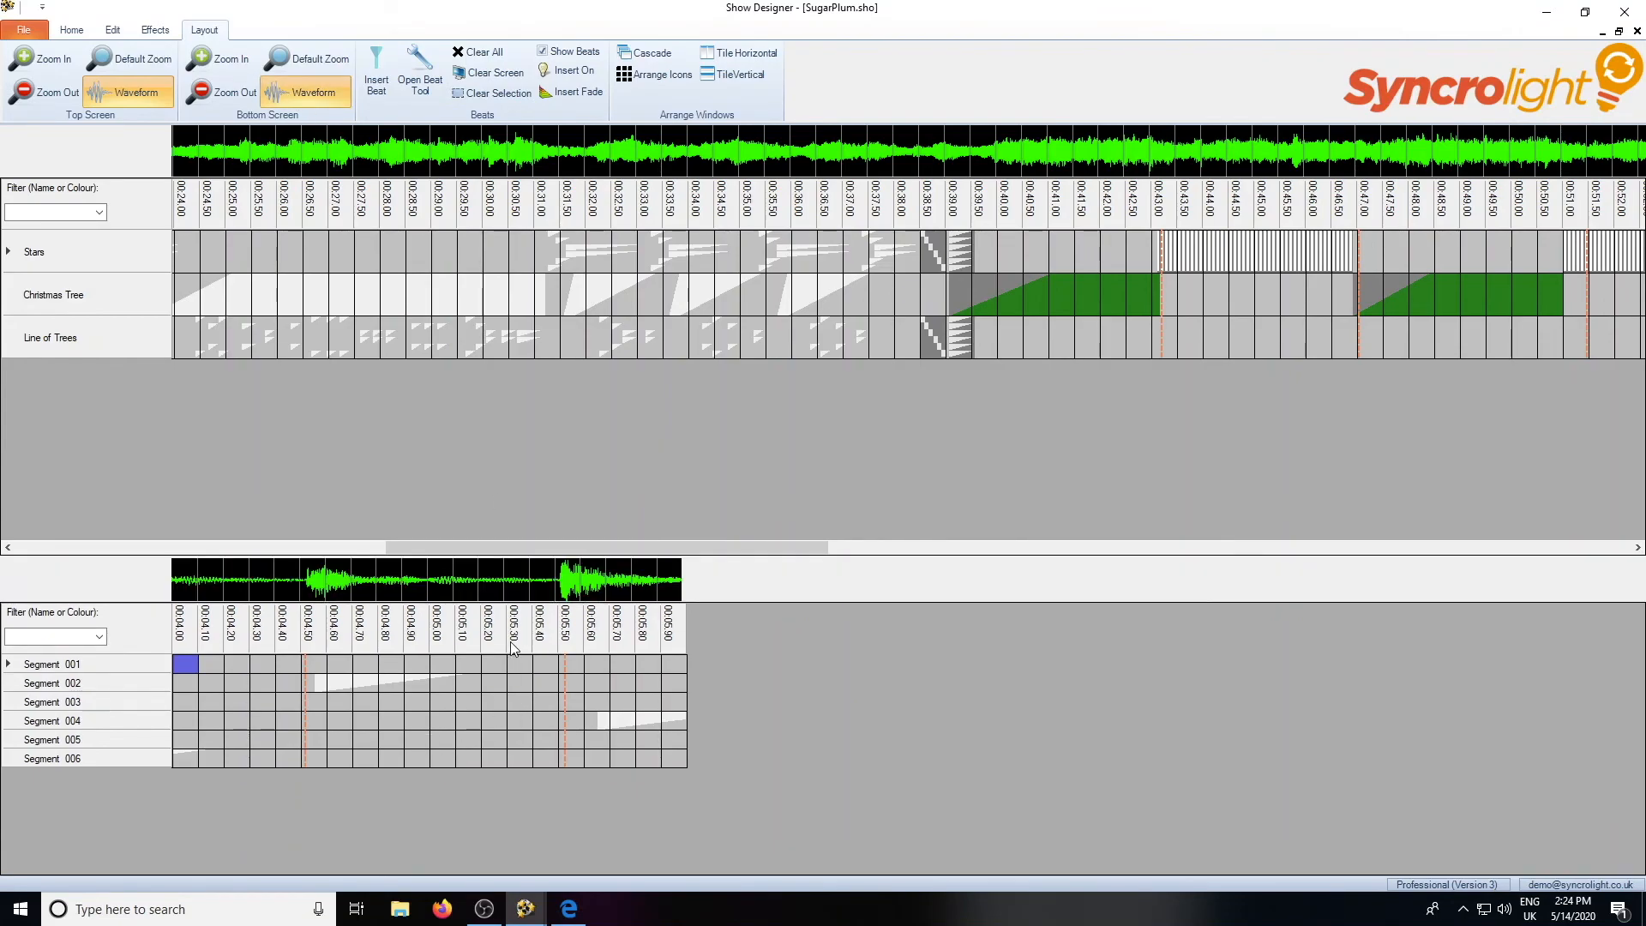
Zoom the bottom grid out to 0.20-second intervals and hide the waveforms on both grids.
click(222, 62)
click(220, 96)
click(220, 96)
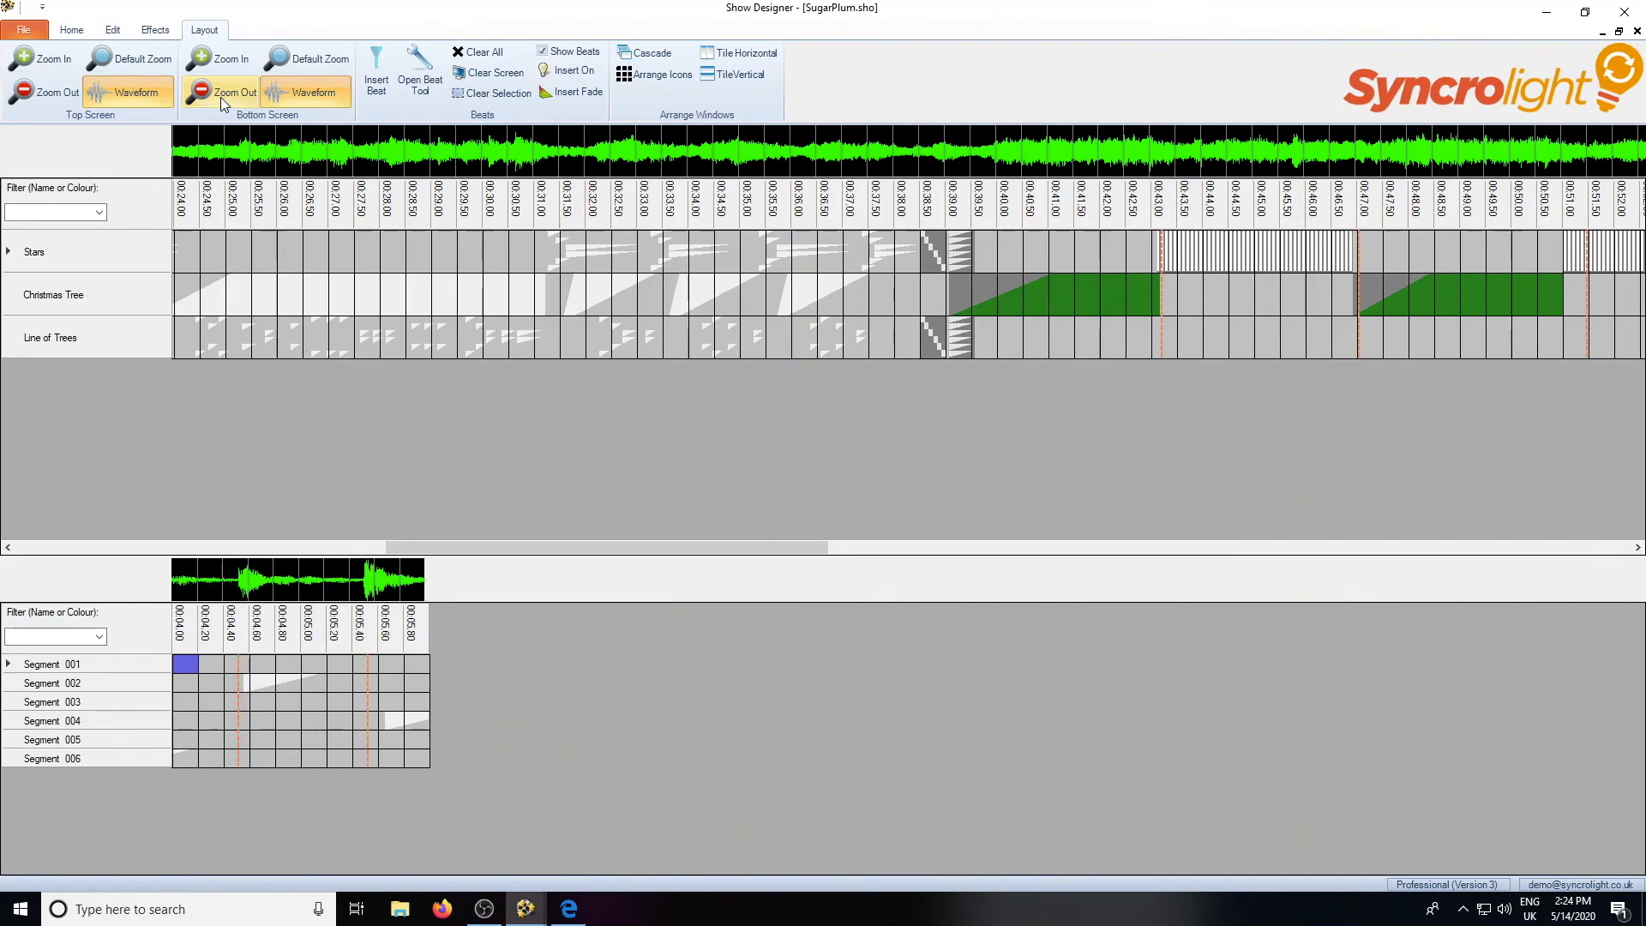
click(293, 90)
click(126, 90)
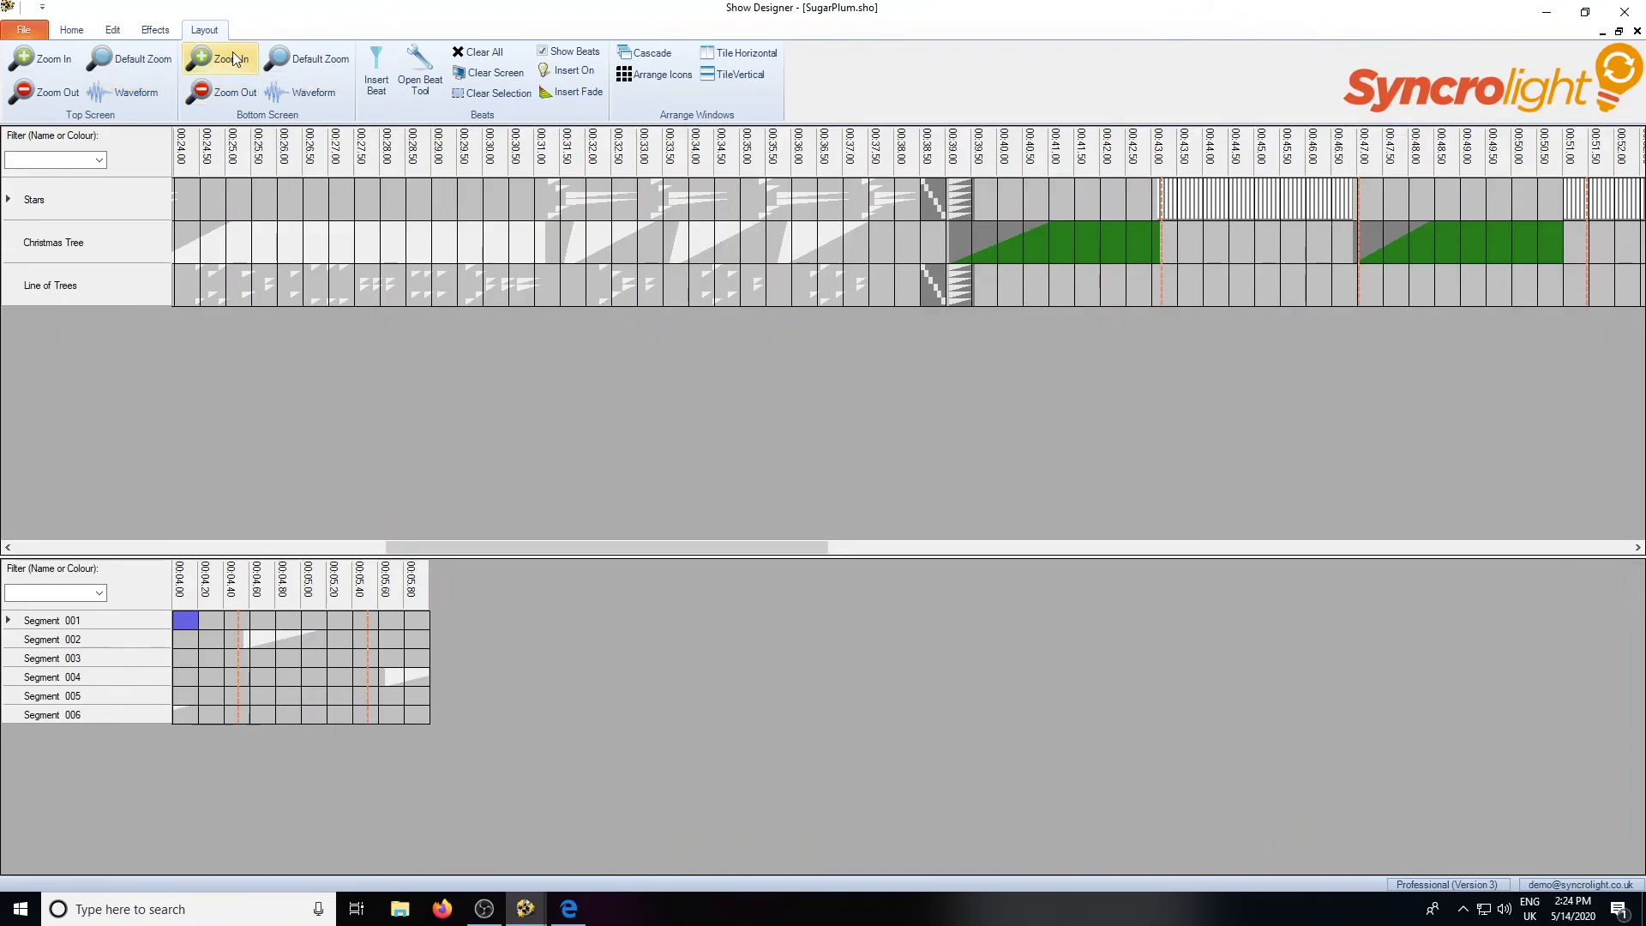
Show the available effects, view the Help page's manuals and licence information, and return to the show.
click(155, 30)
click(24, 30)
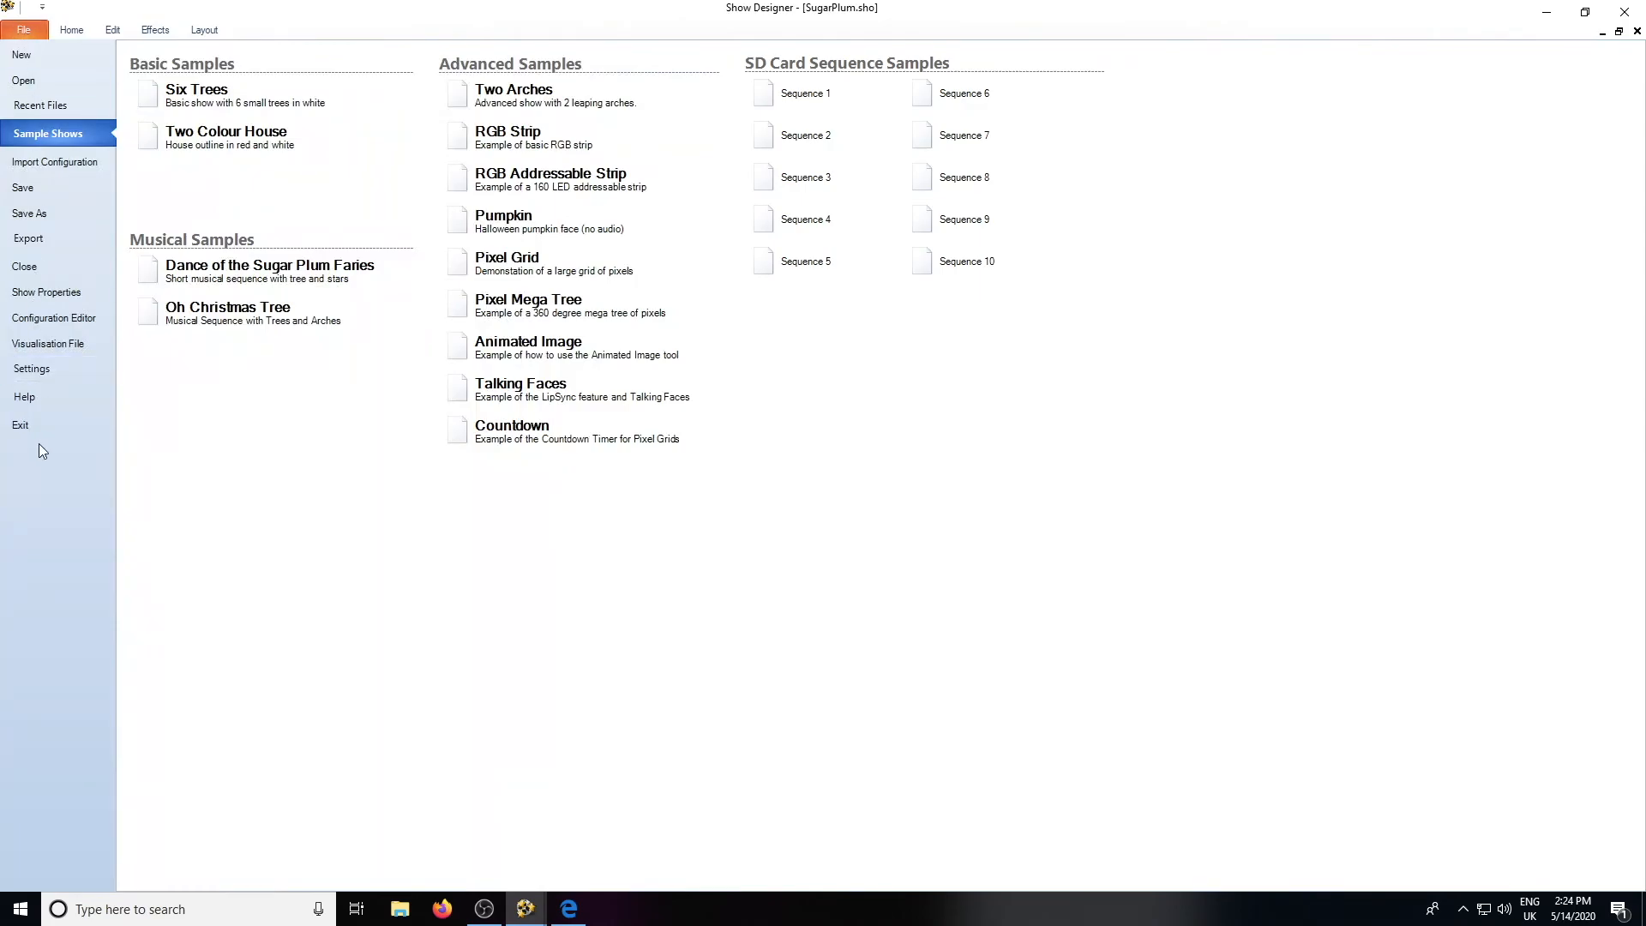
click(44, 388)
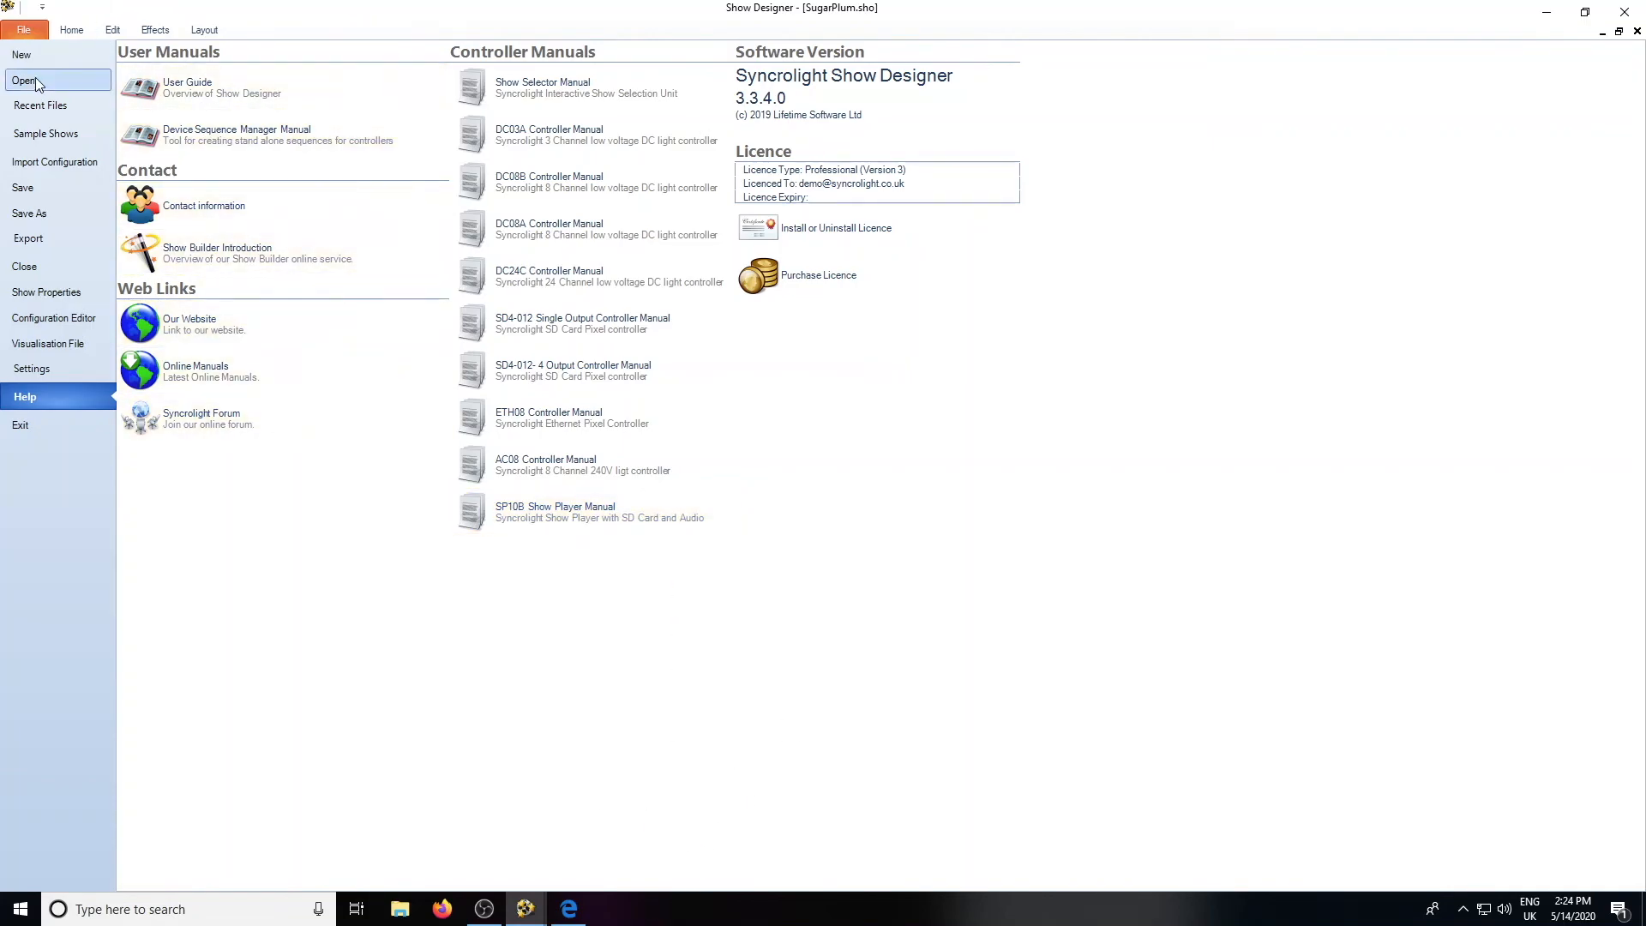
click(24, 29)
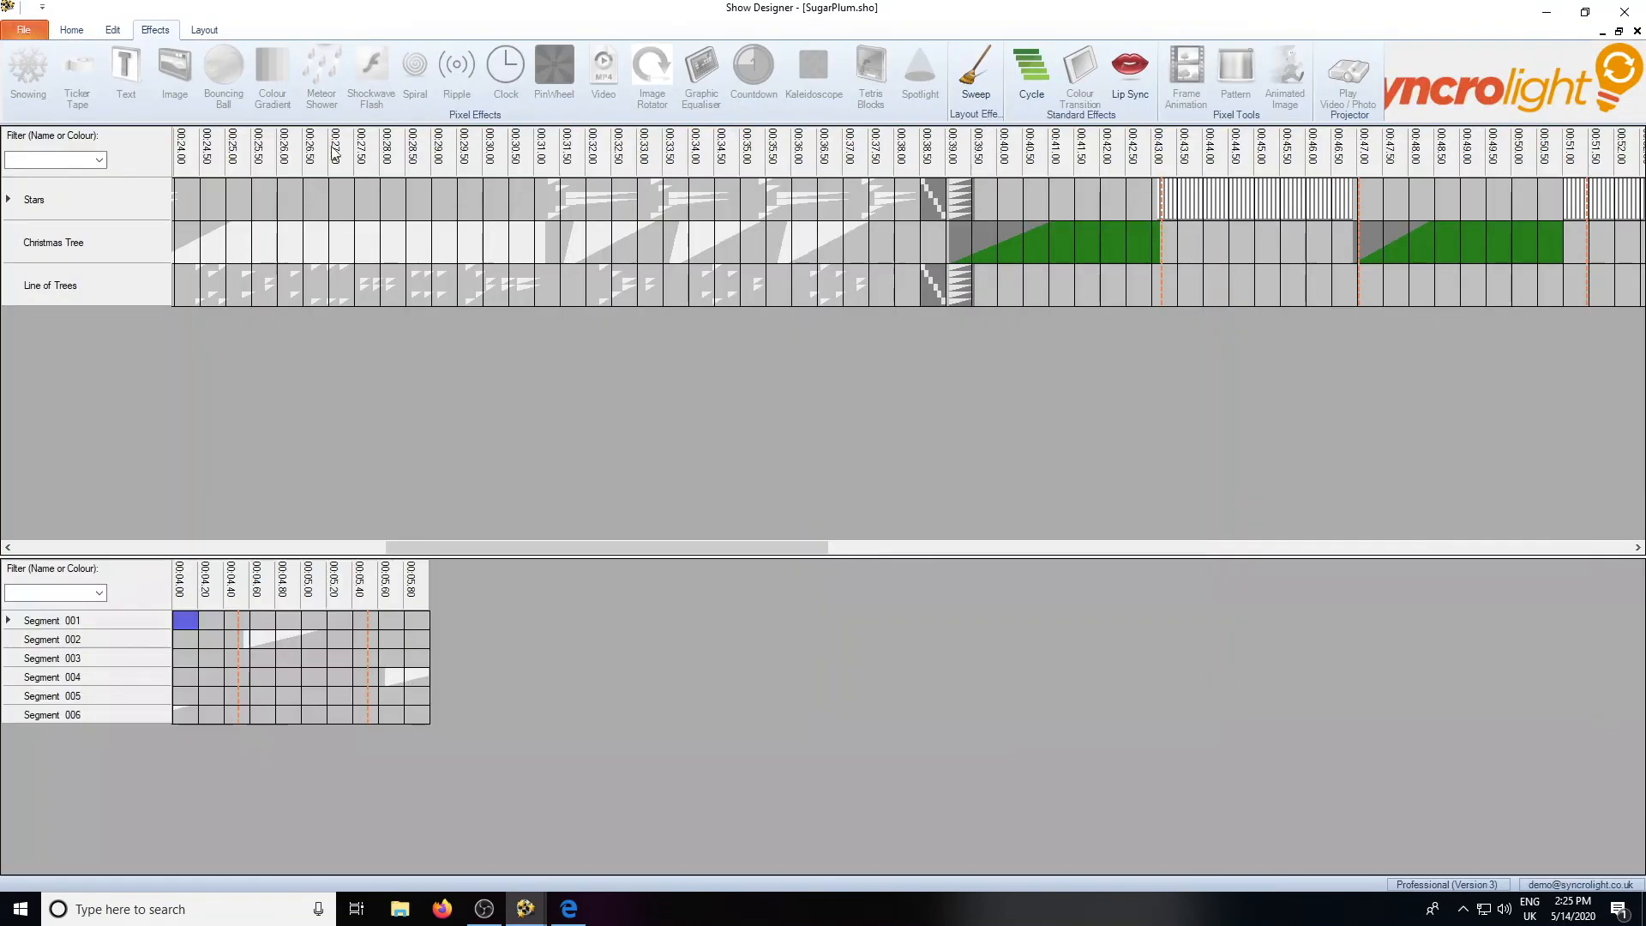
Switch to the Show Designer User Manual PDF in Edge and position it so the show's grid rows remain visible.
click(579, 920)
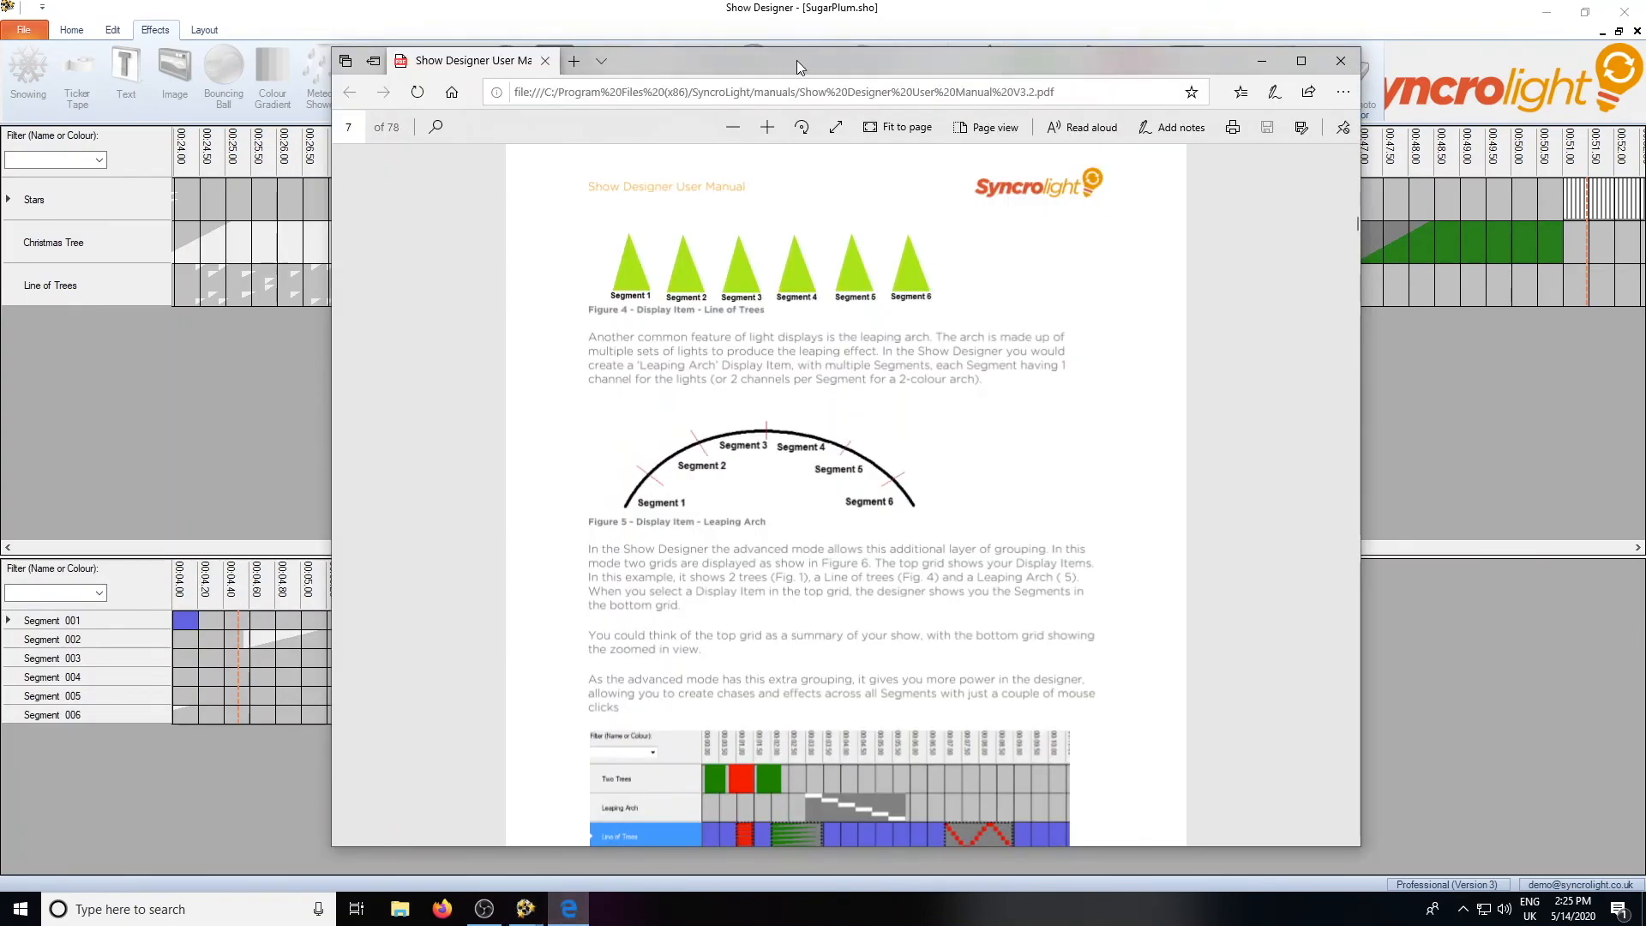
drag(795, 60, 704, 33)
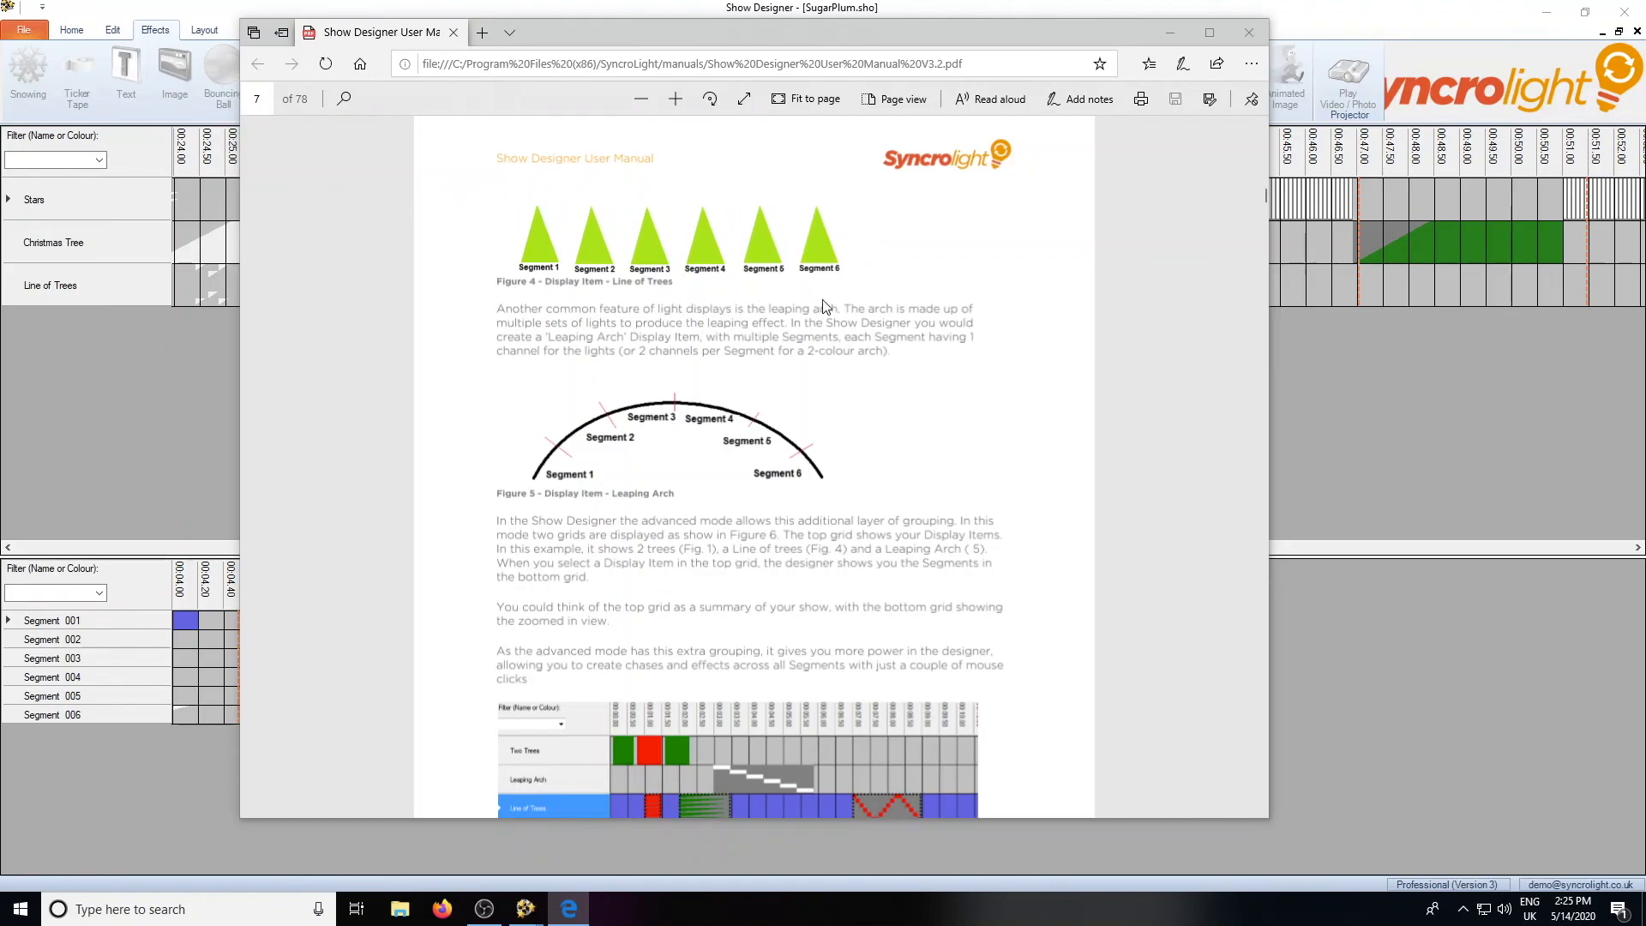
drag(659, 33, 951, 33)
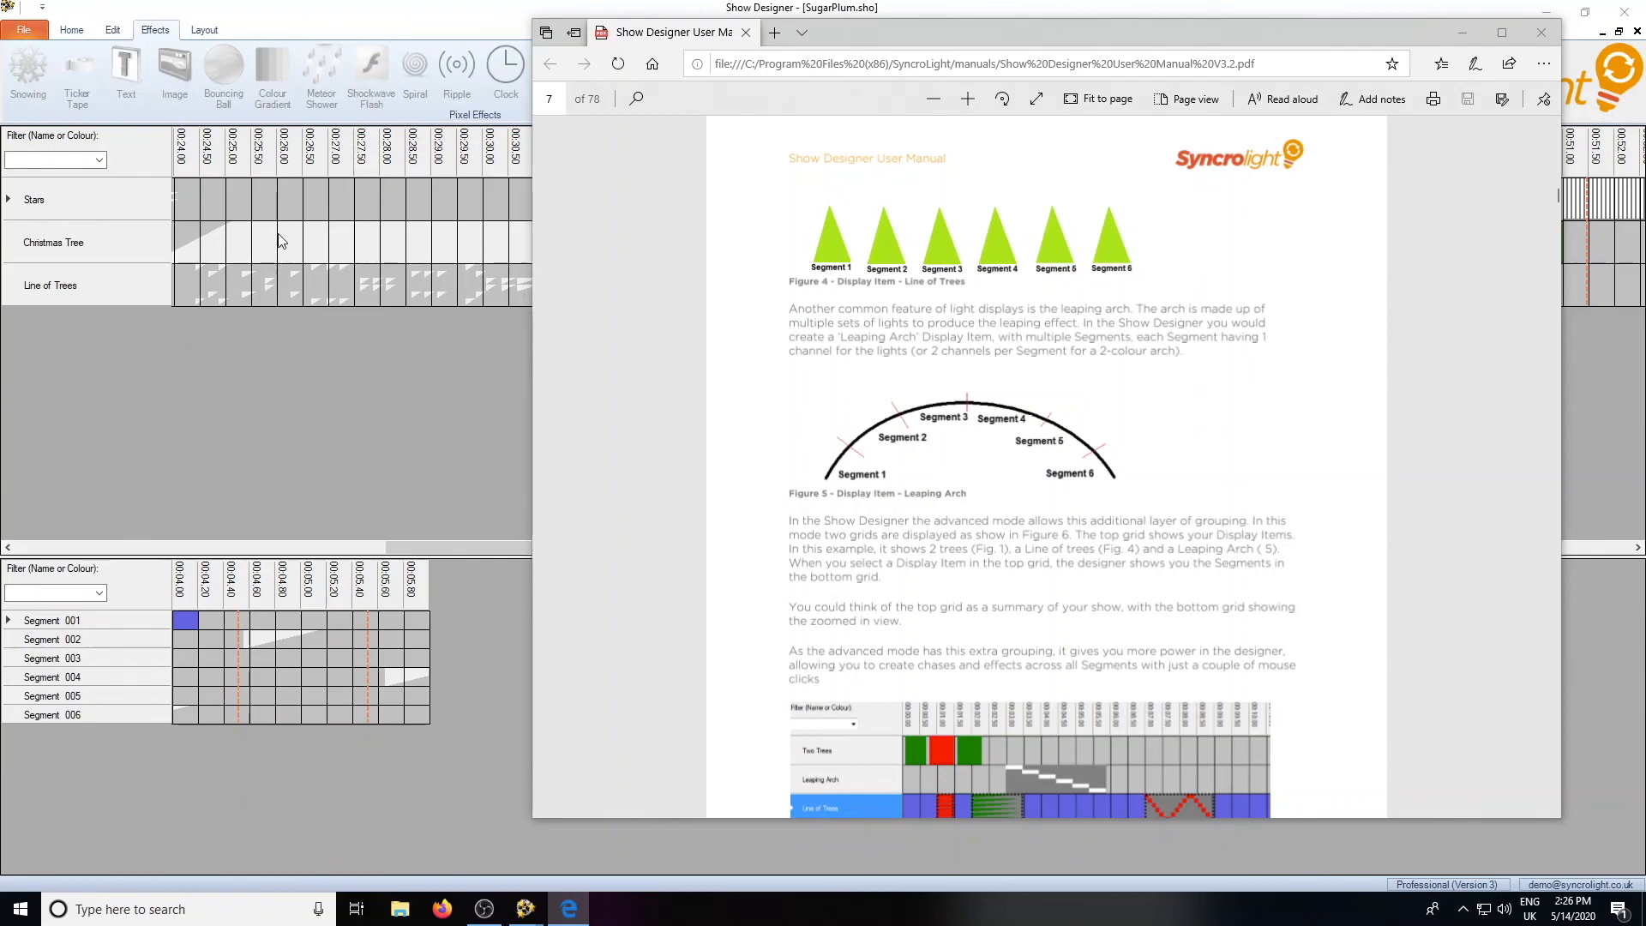
Return to Show Designer, select the Stars cells from 26.00 seconds, and open the Configuration Editor with the Show items listed.
drag(291, 199, 312, 196)
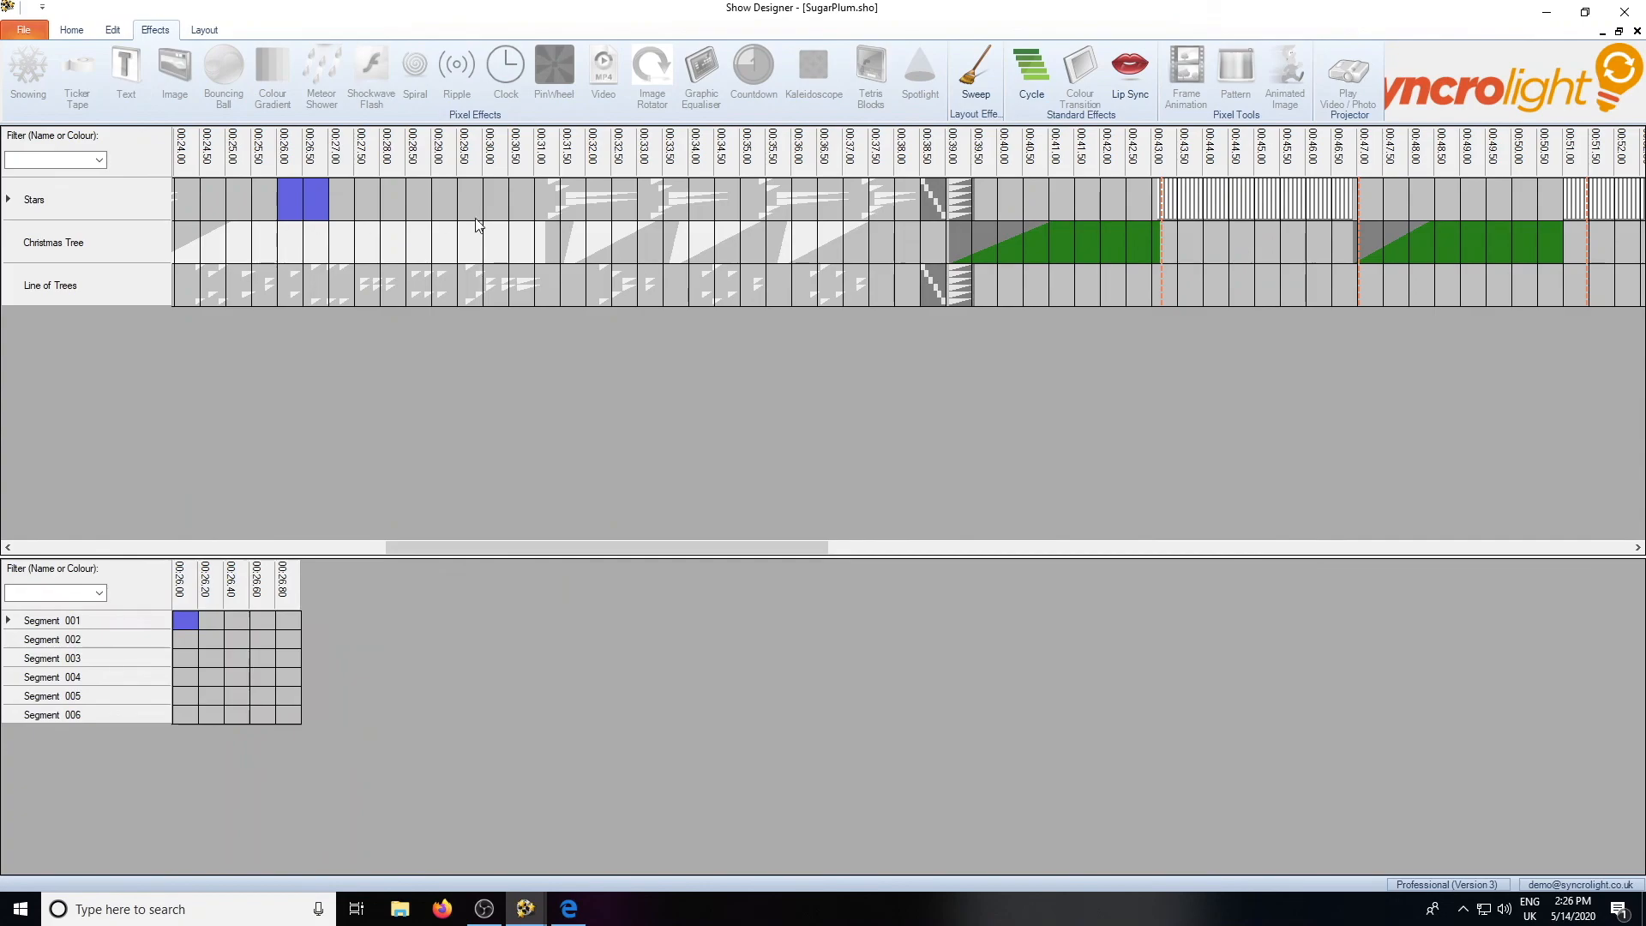
click(75, 30)
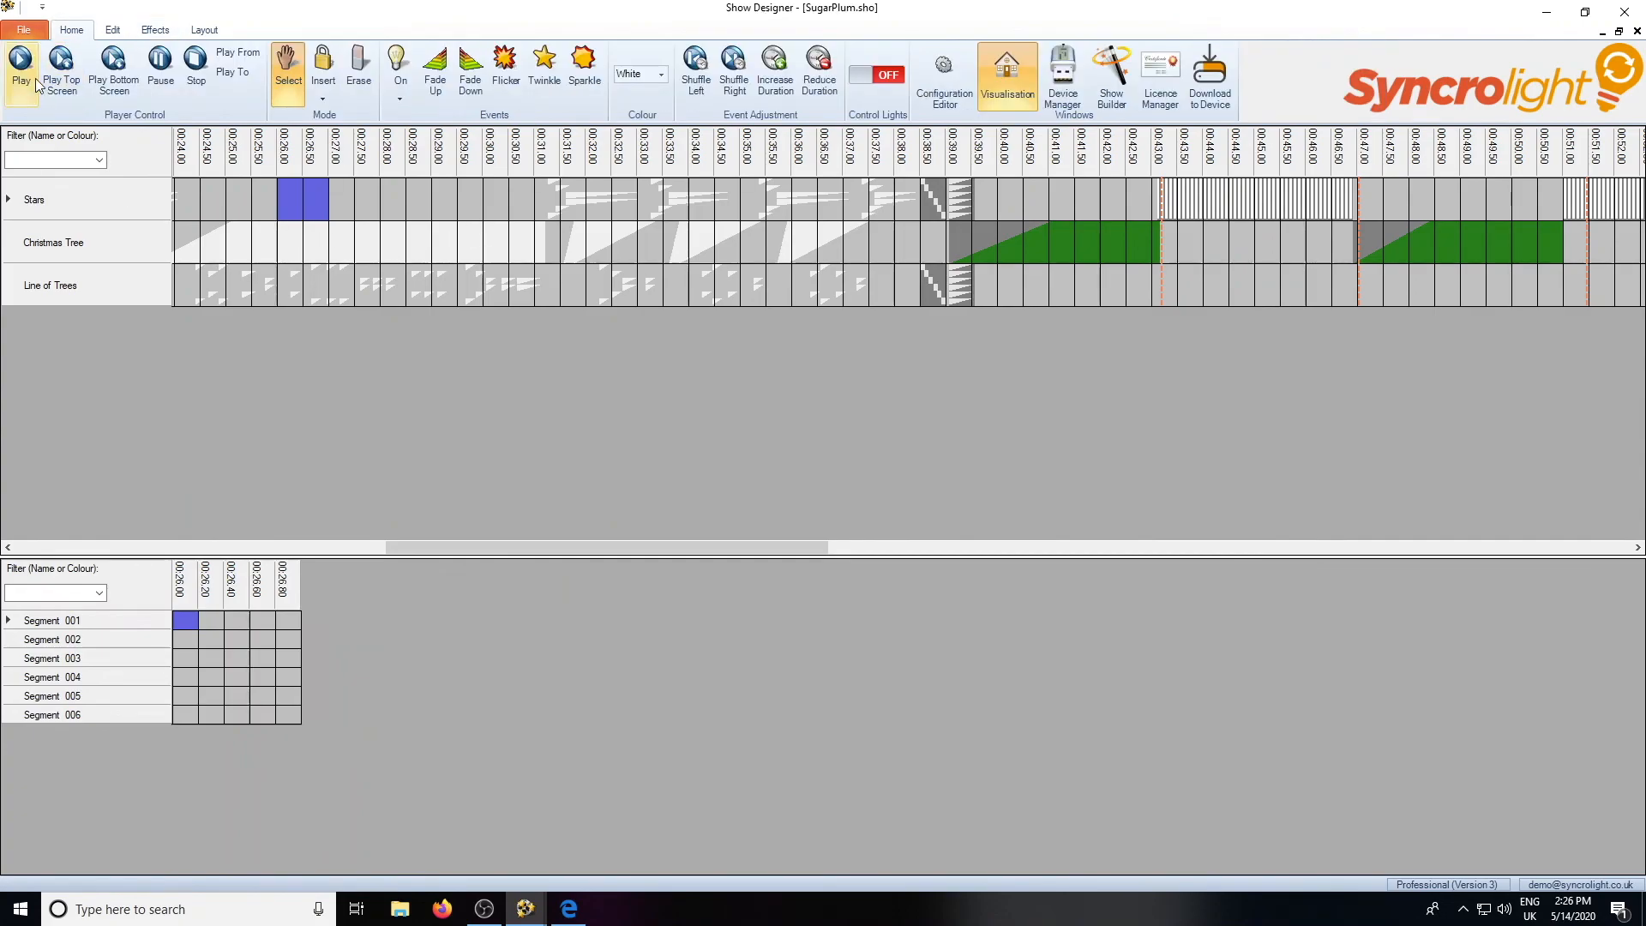
click(941, 79)
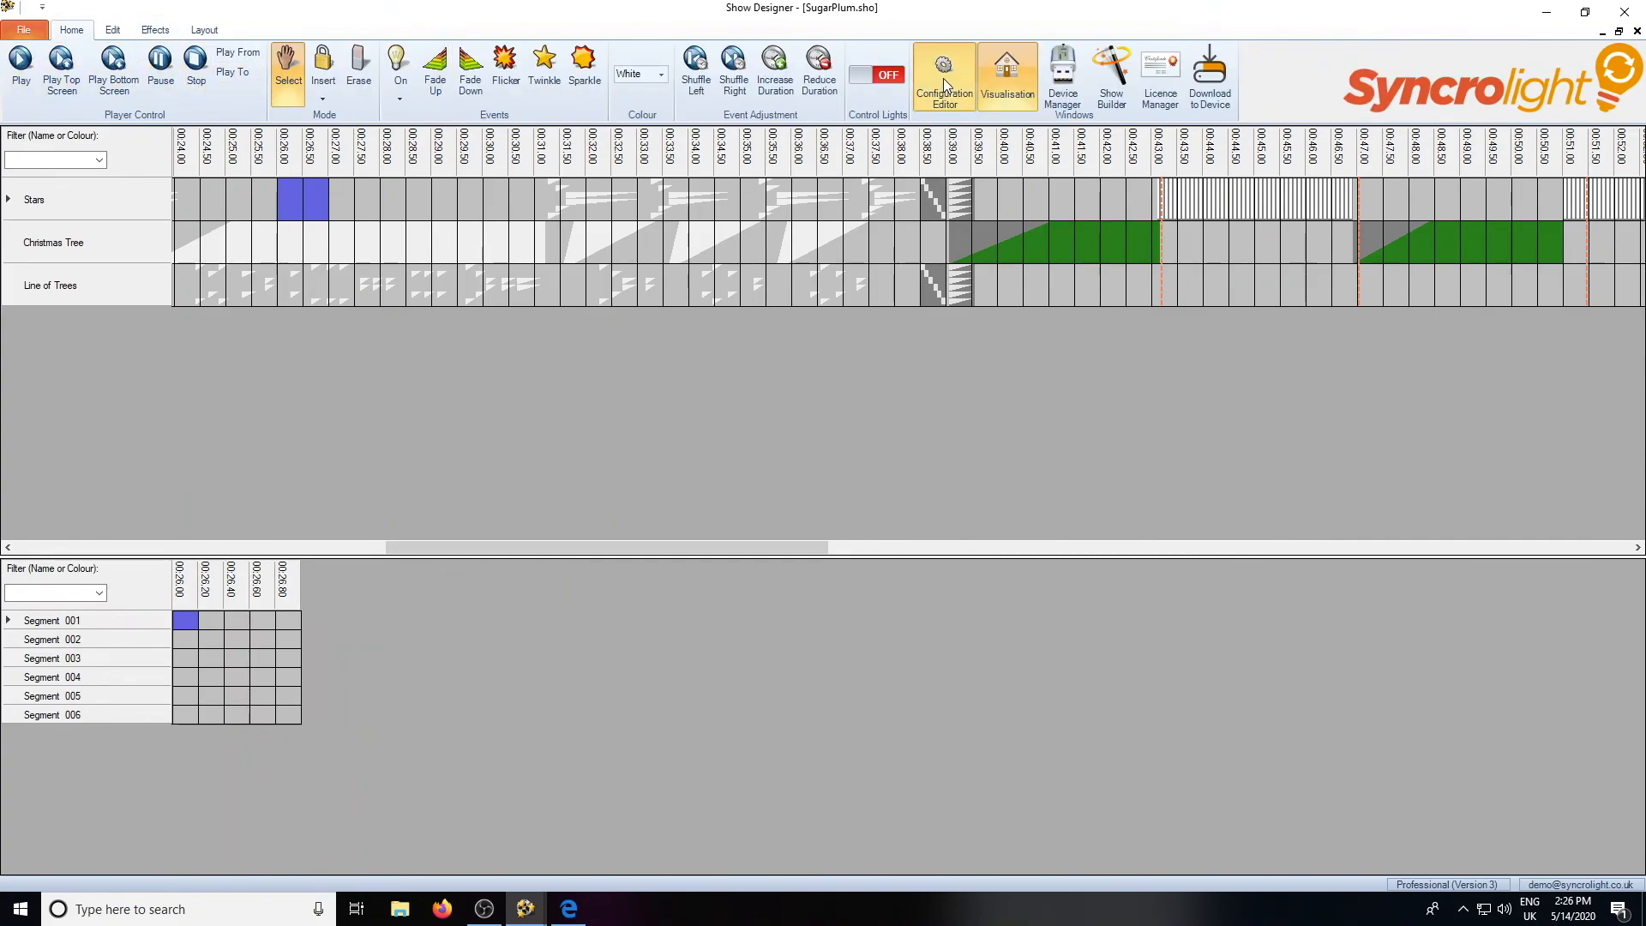
click(336, 356)
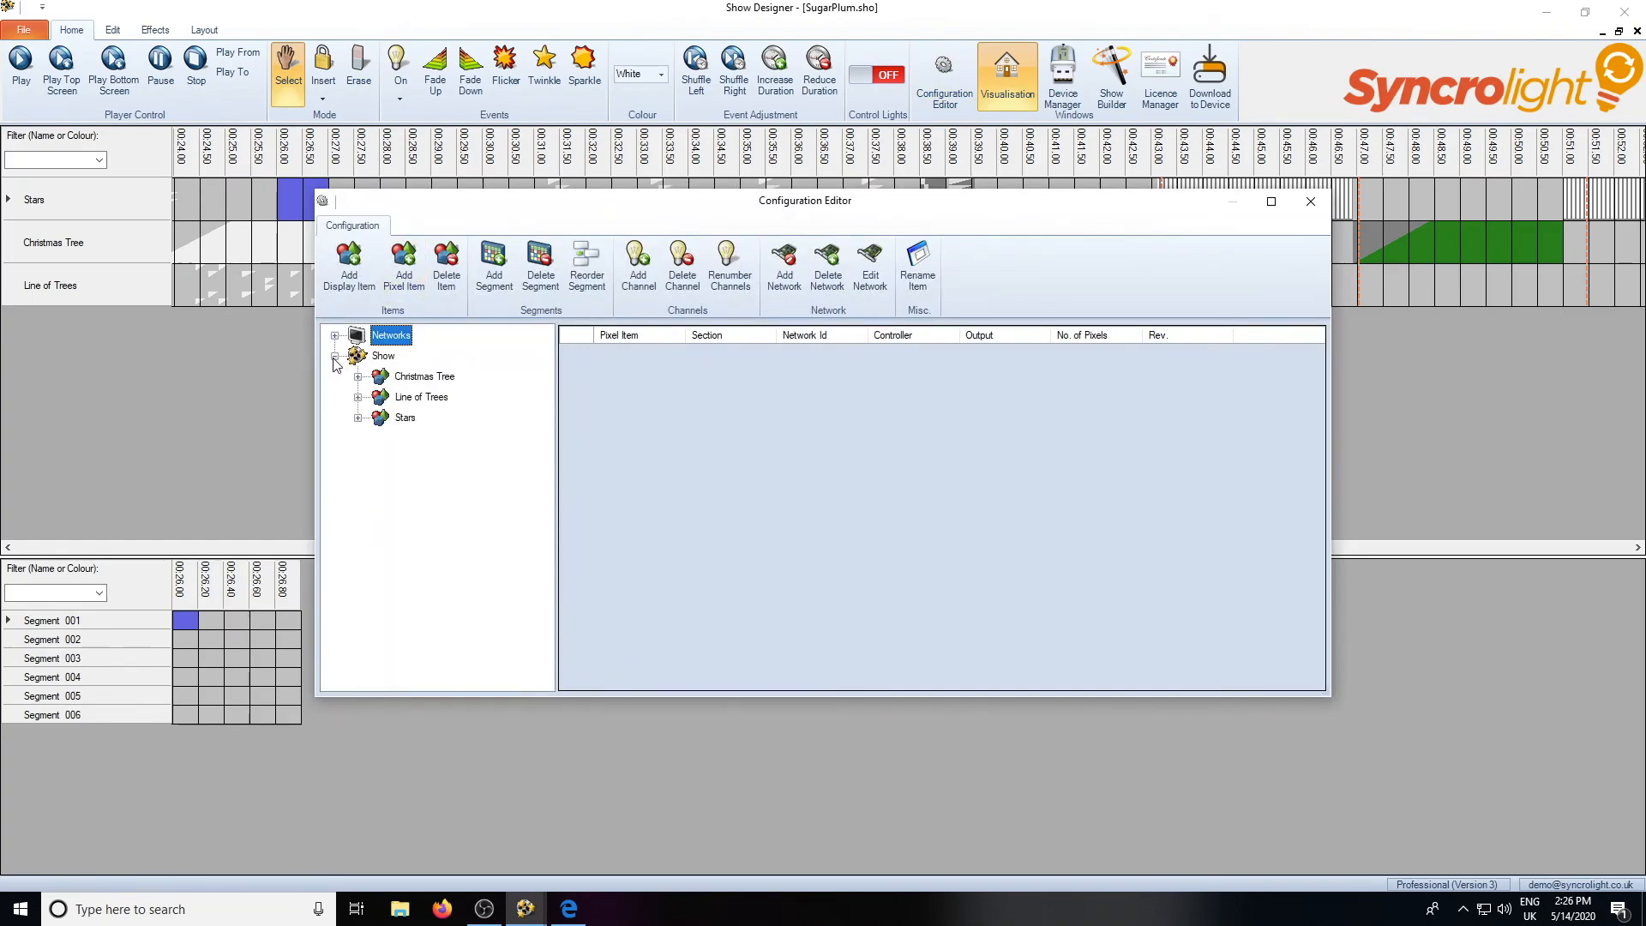
View the channels of the Line of Trees item and of its segments 001, 002 and 004.
click(421, 397)
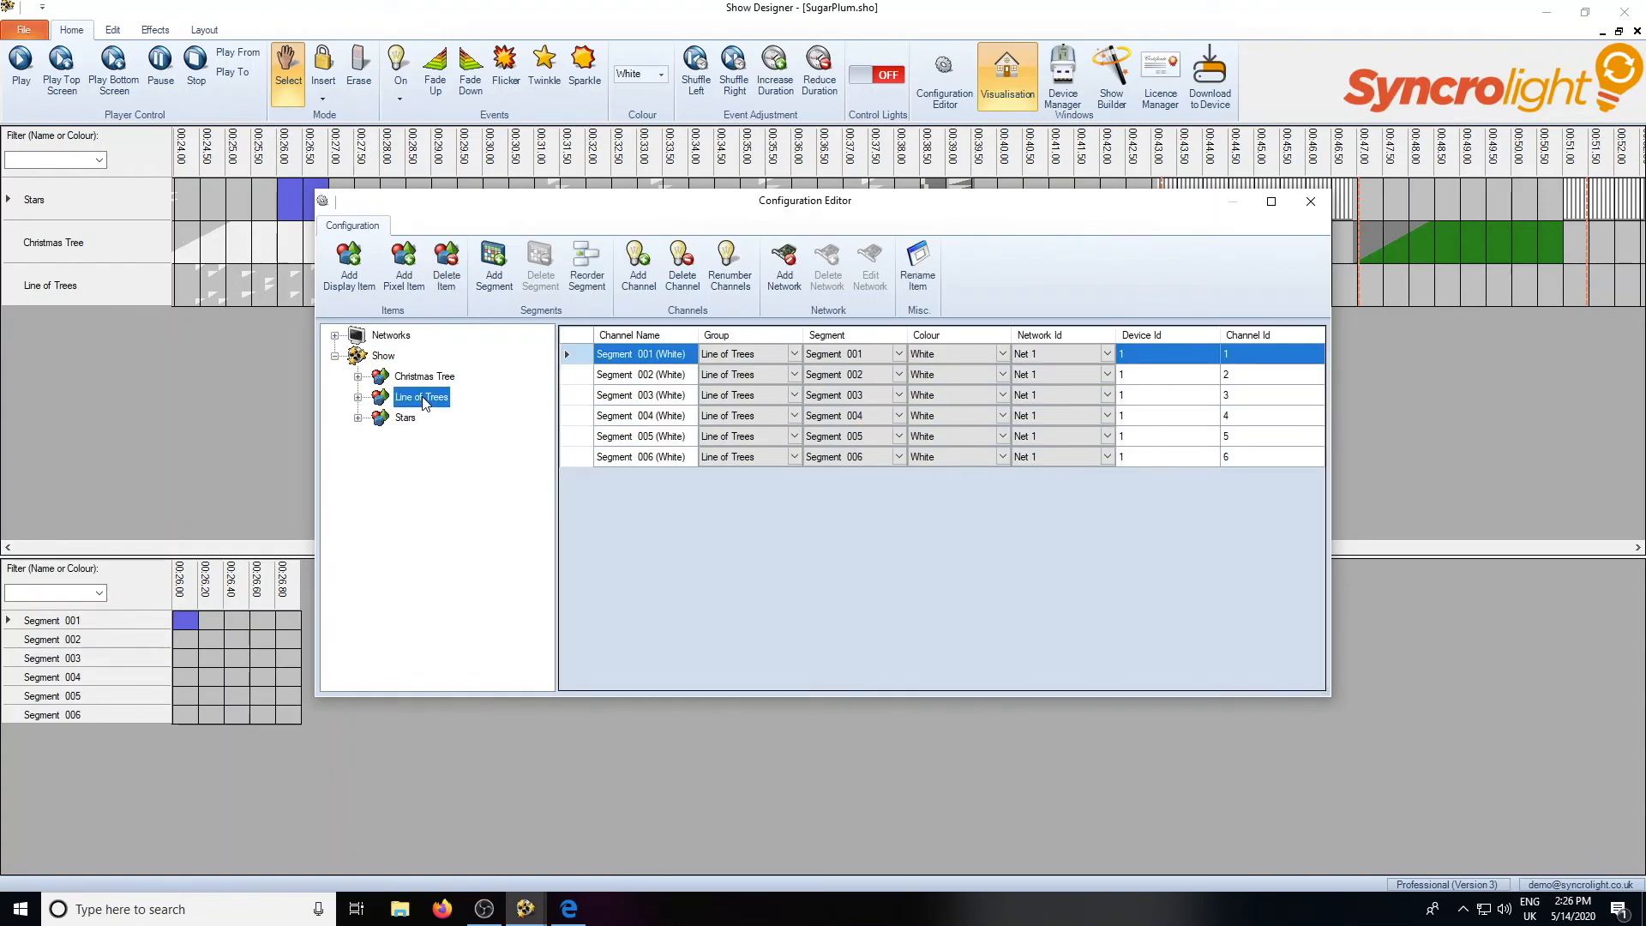
click(359, 397)
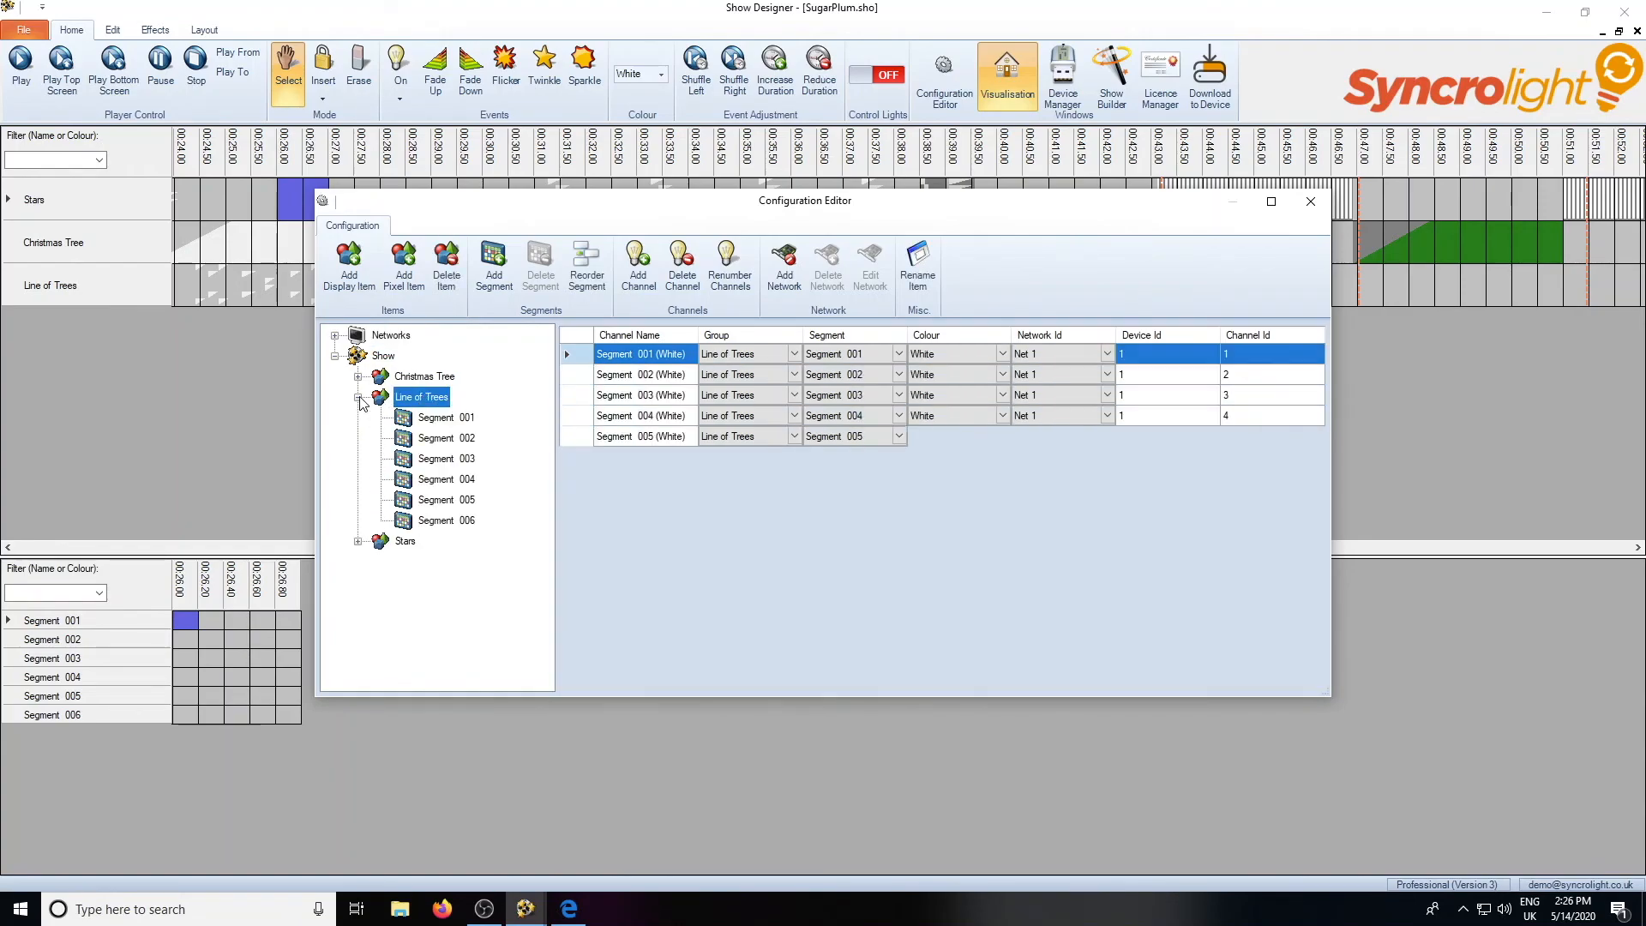
click(456, 421)
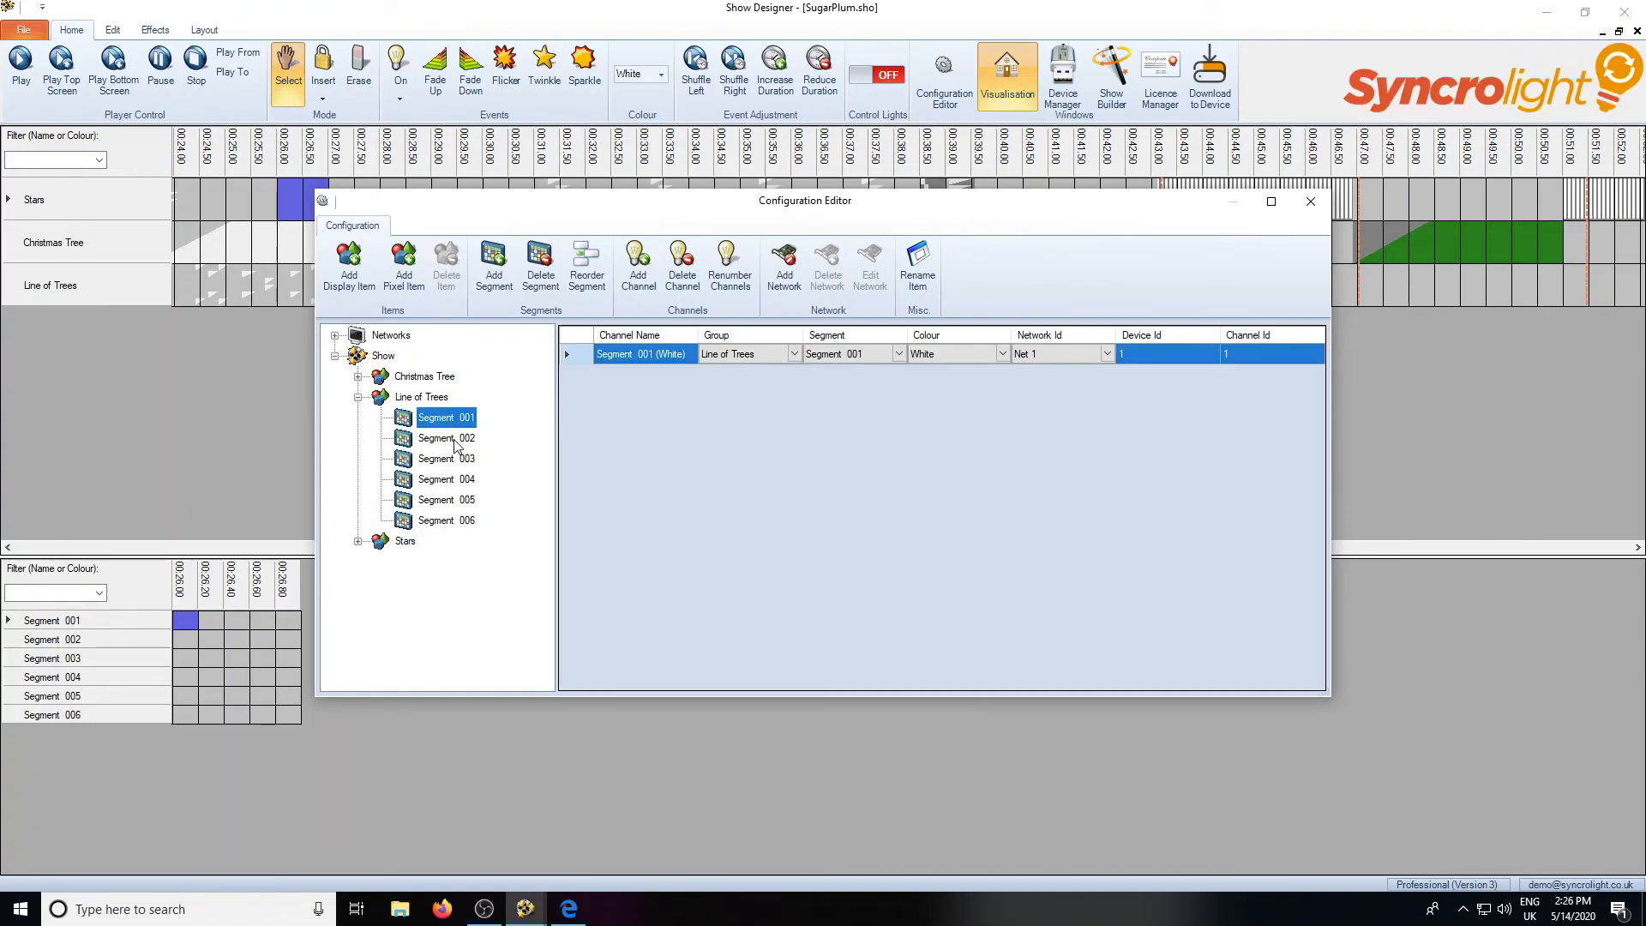
click(456, 440)
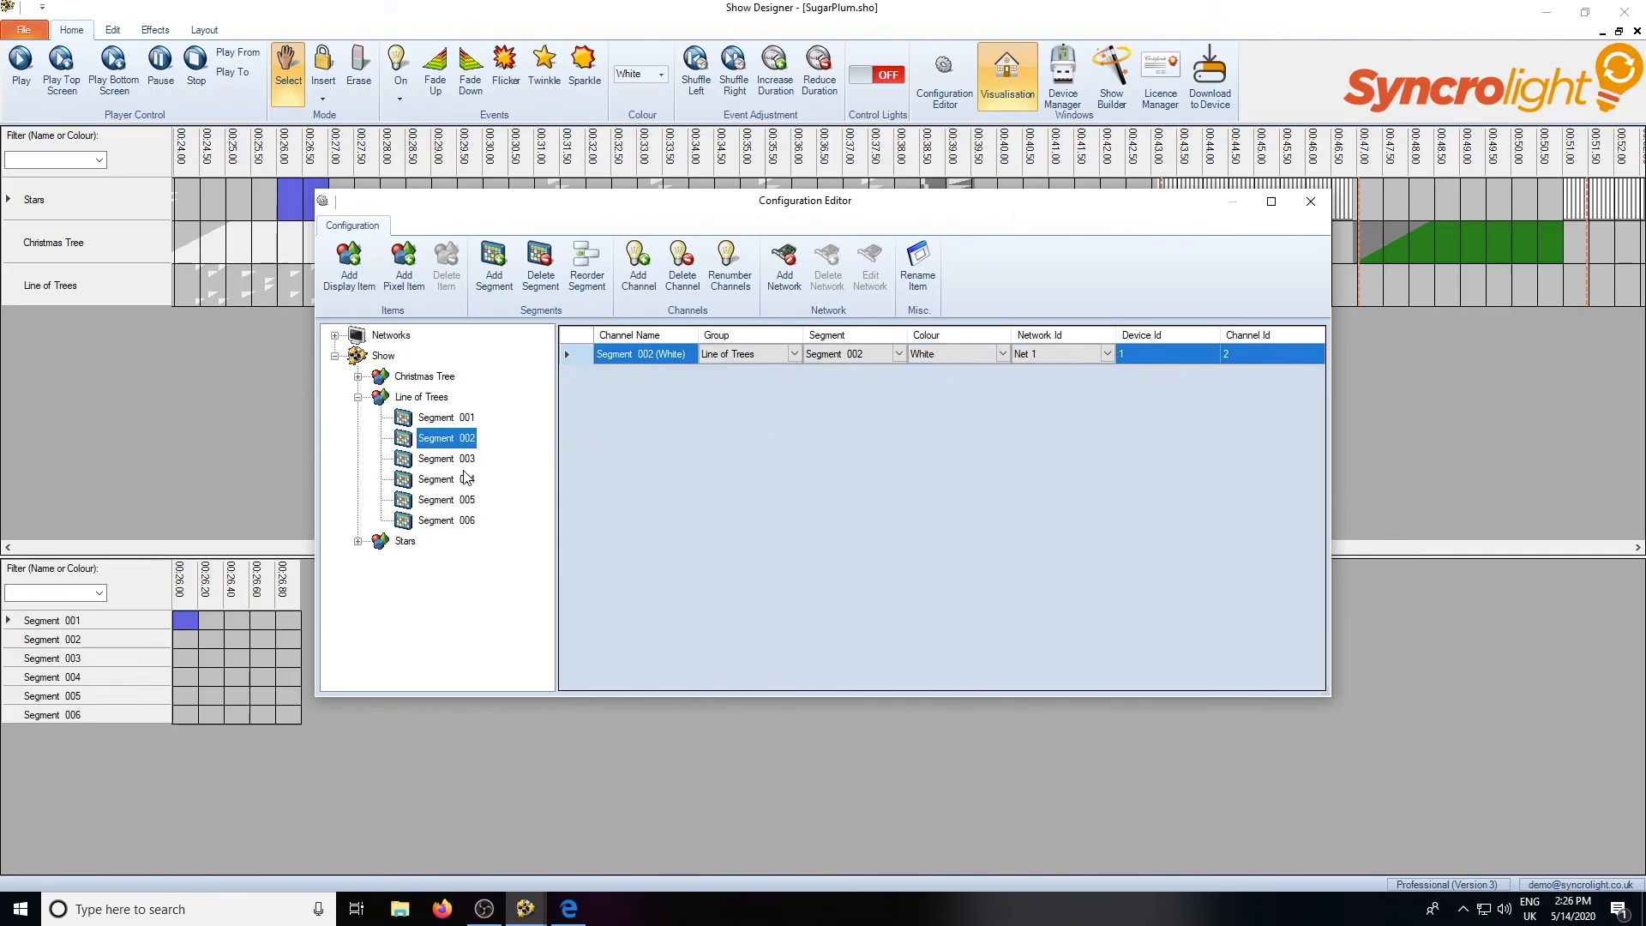
click(453, 482)
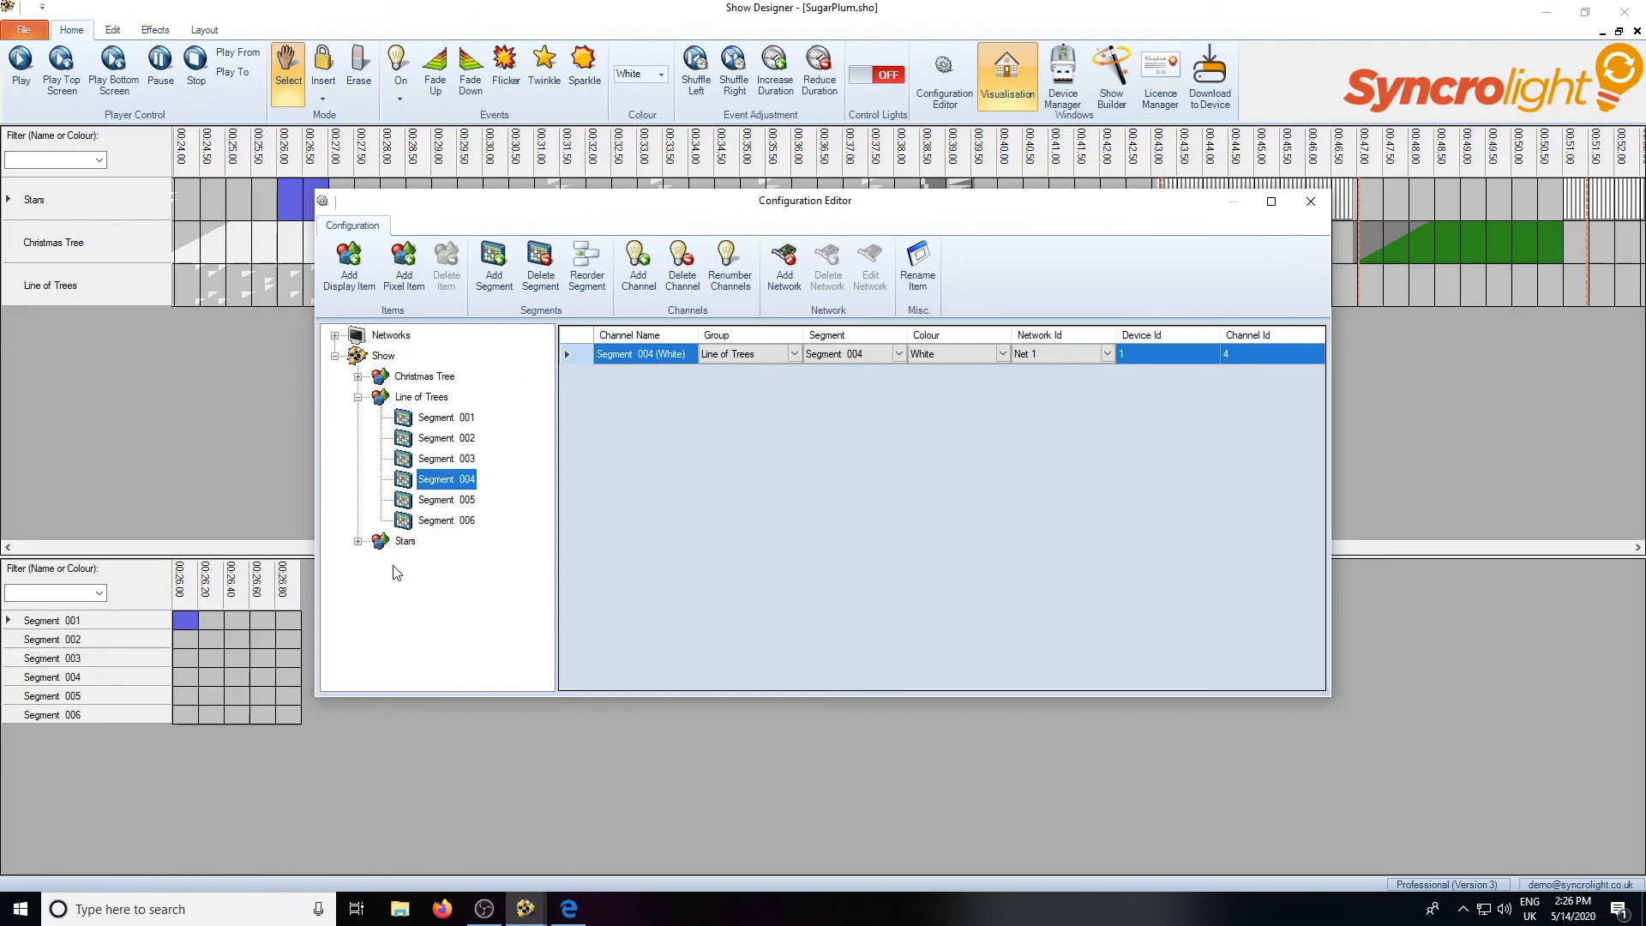
View the colour channels belonging to Segment 001 of the Christmas Tree.
click(358, 377)
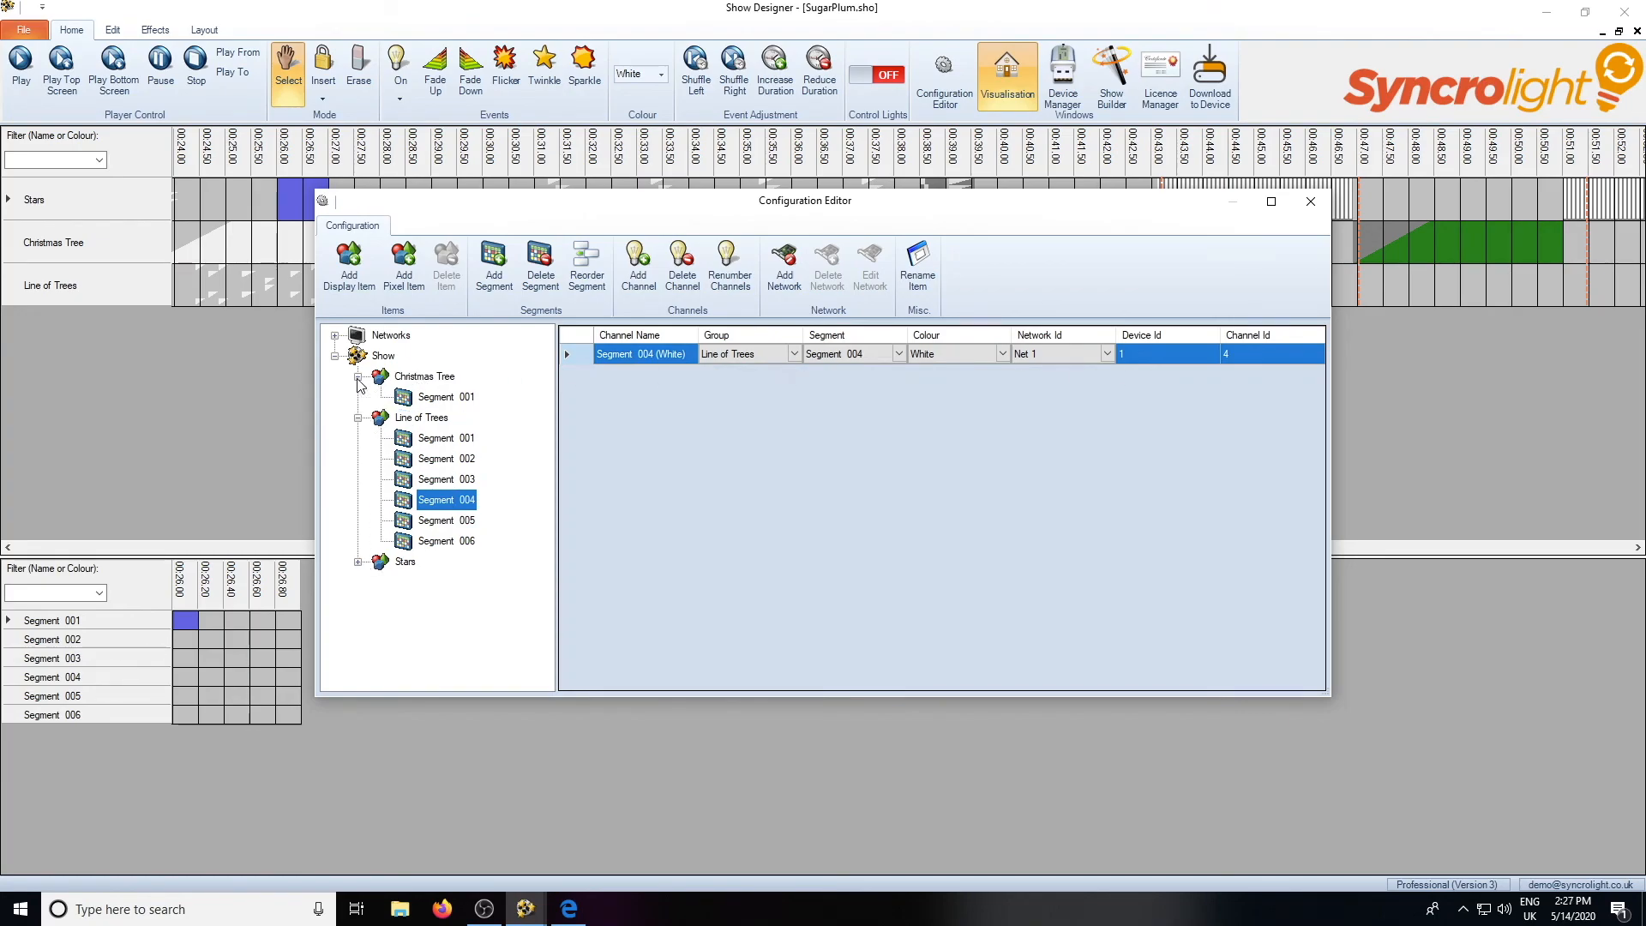
click(439, 398)
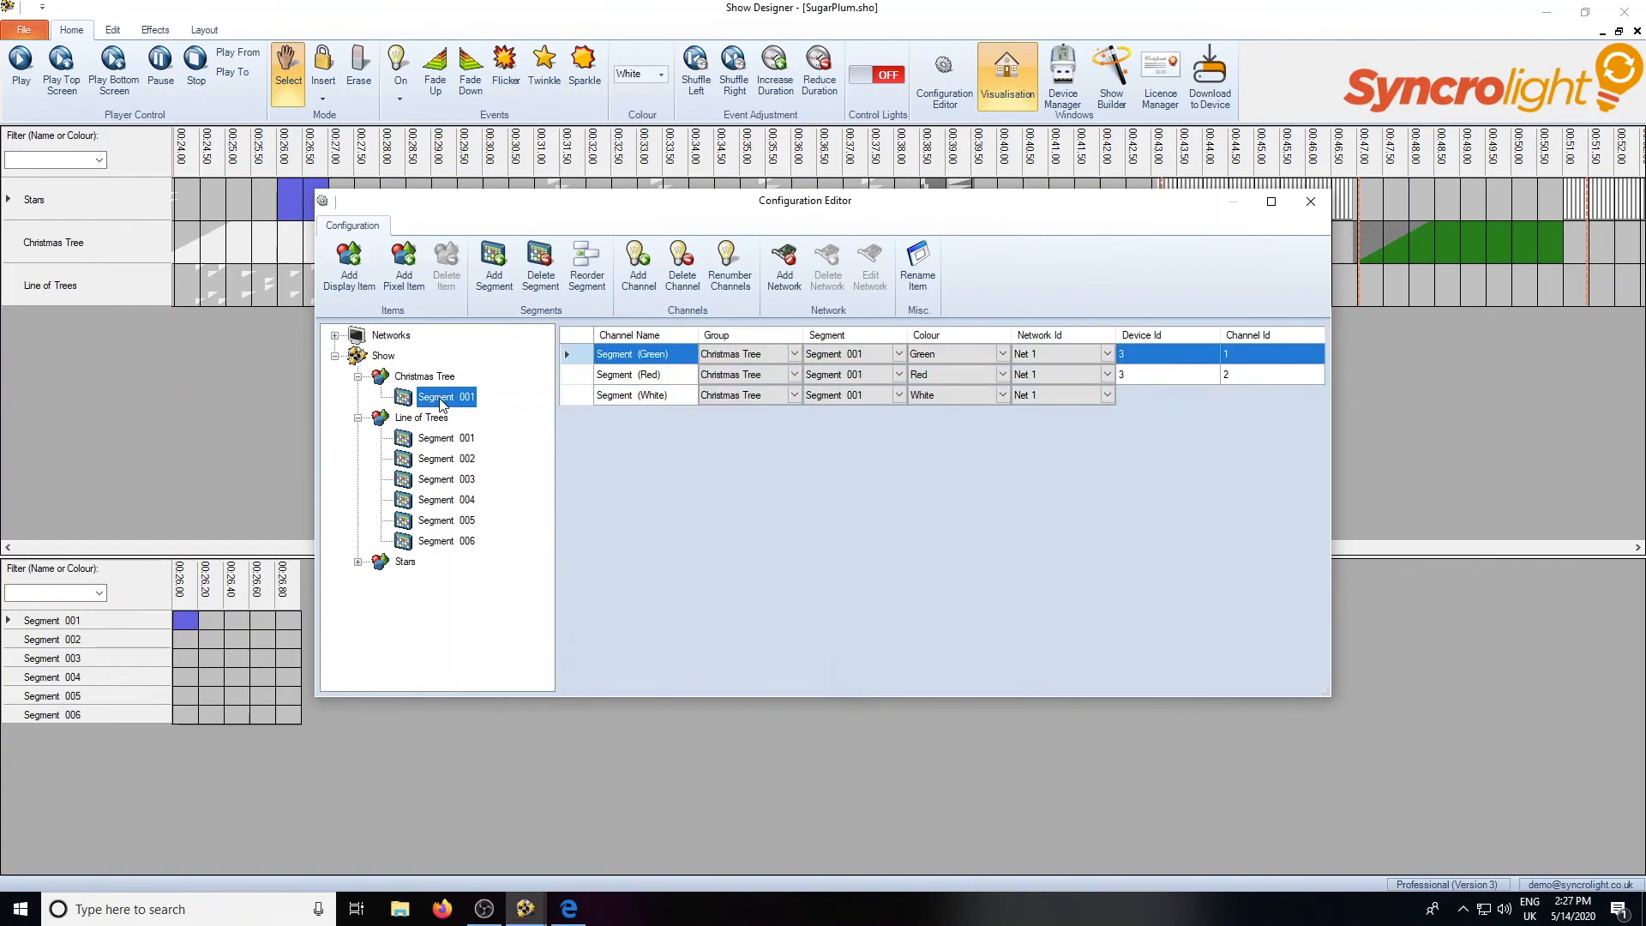
click(865, 353)
click(979, 394)
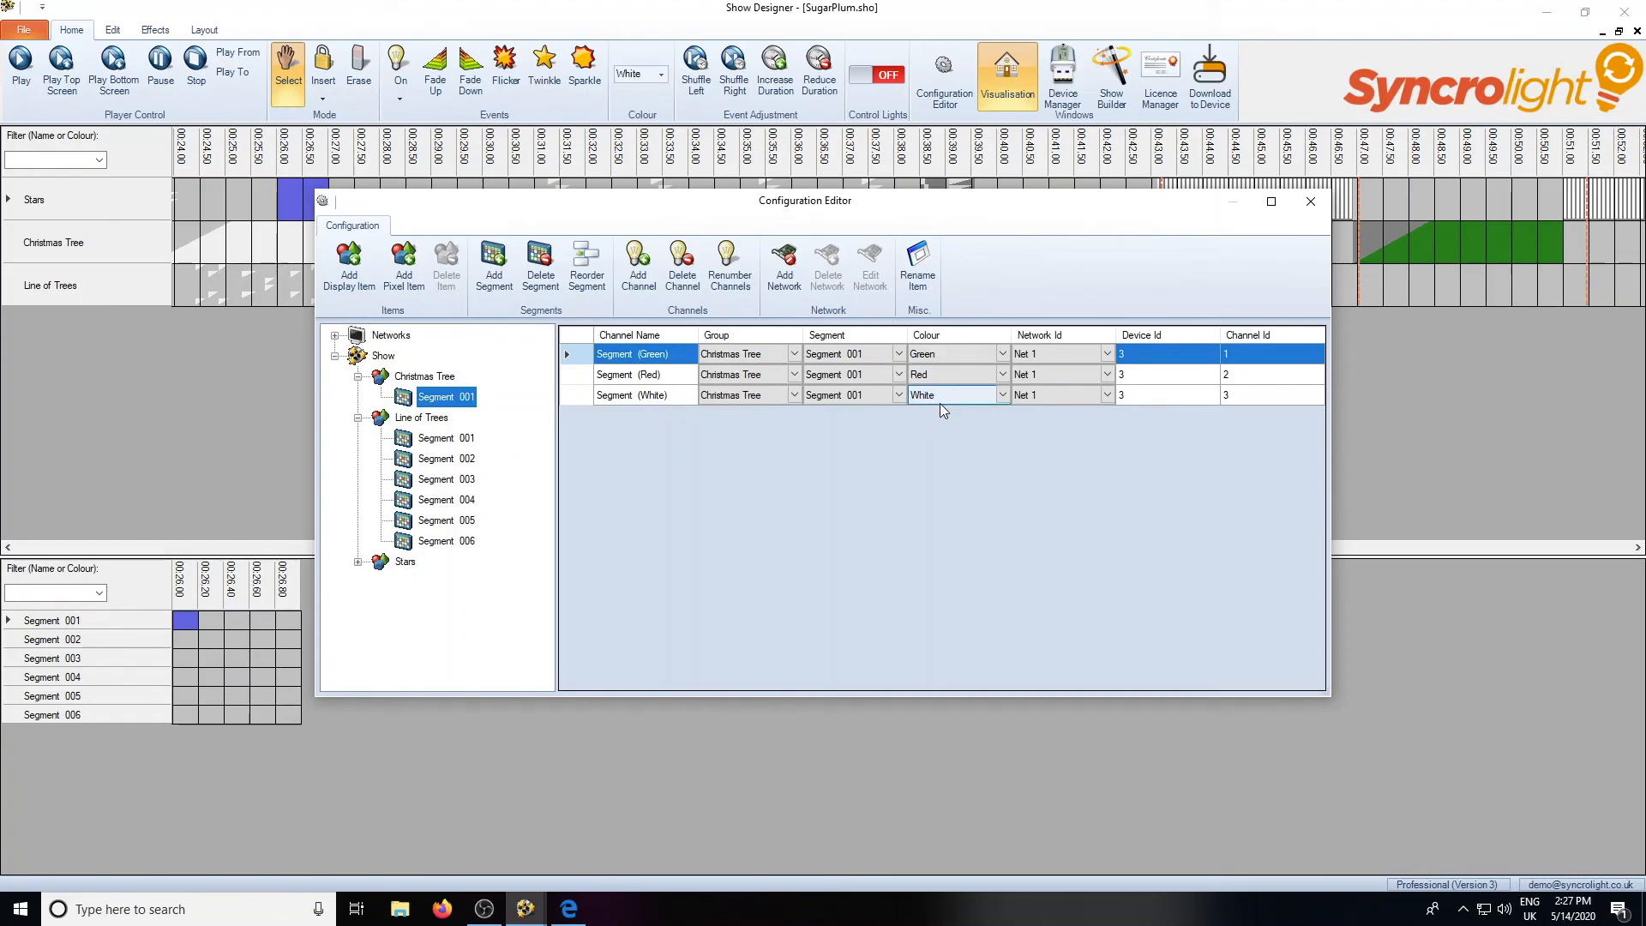
Compare the Configuration Editor's Line of Trees channels with the show grid, then collapse the Line of Trees and Christmas Tree items.
drag(821, 215, 830, 347)
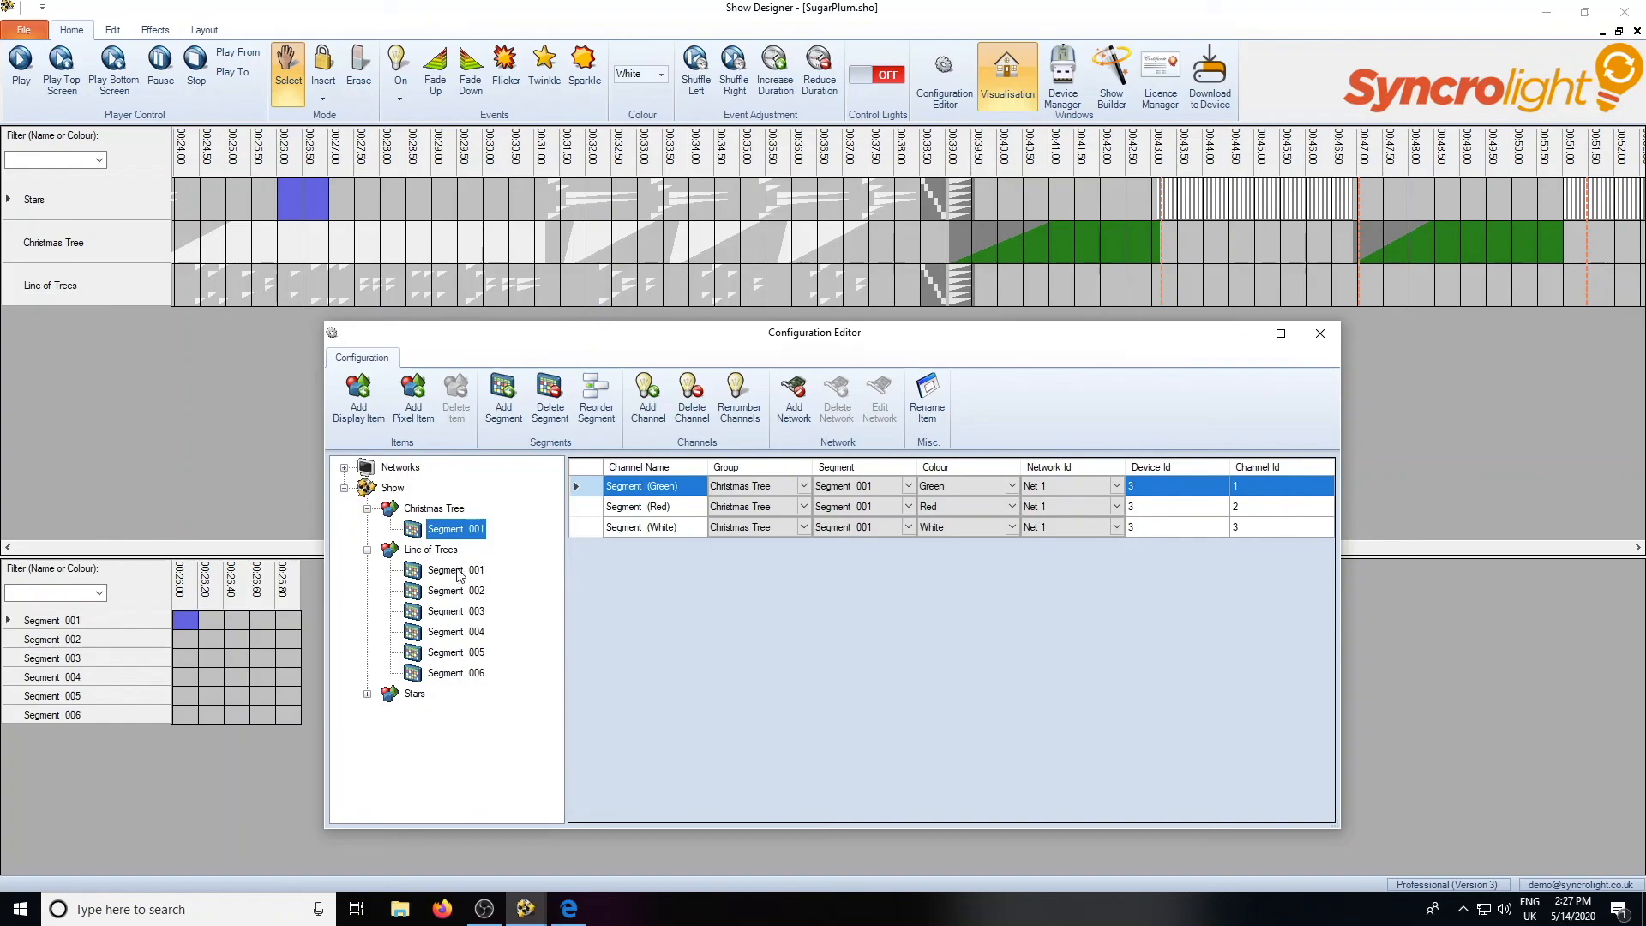
click(431, 552)
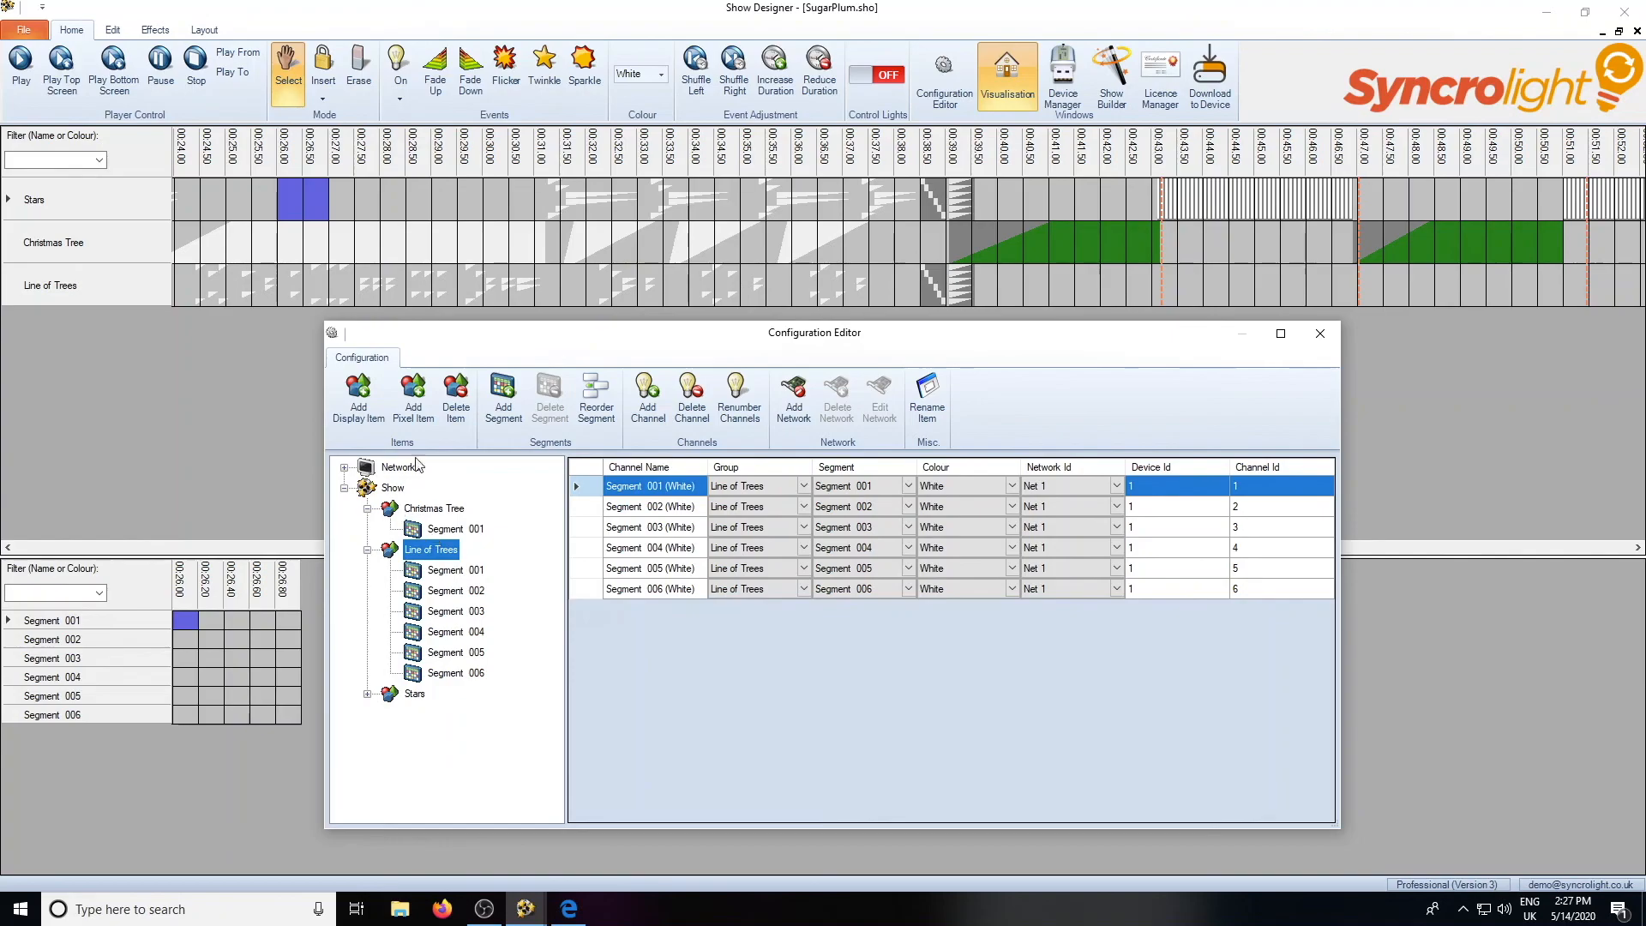
drag(613, 346, 569, 223)
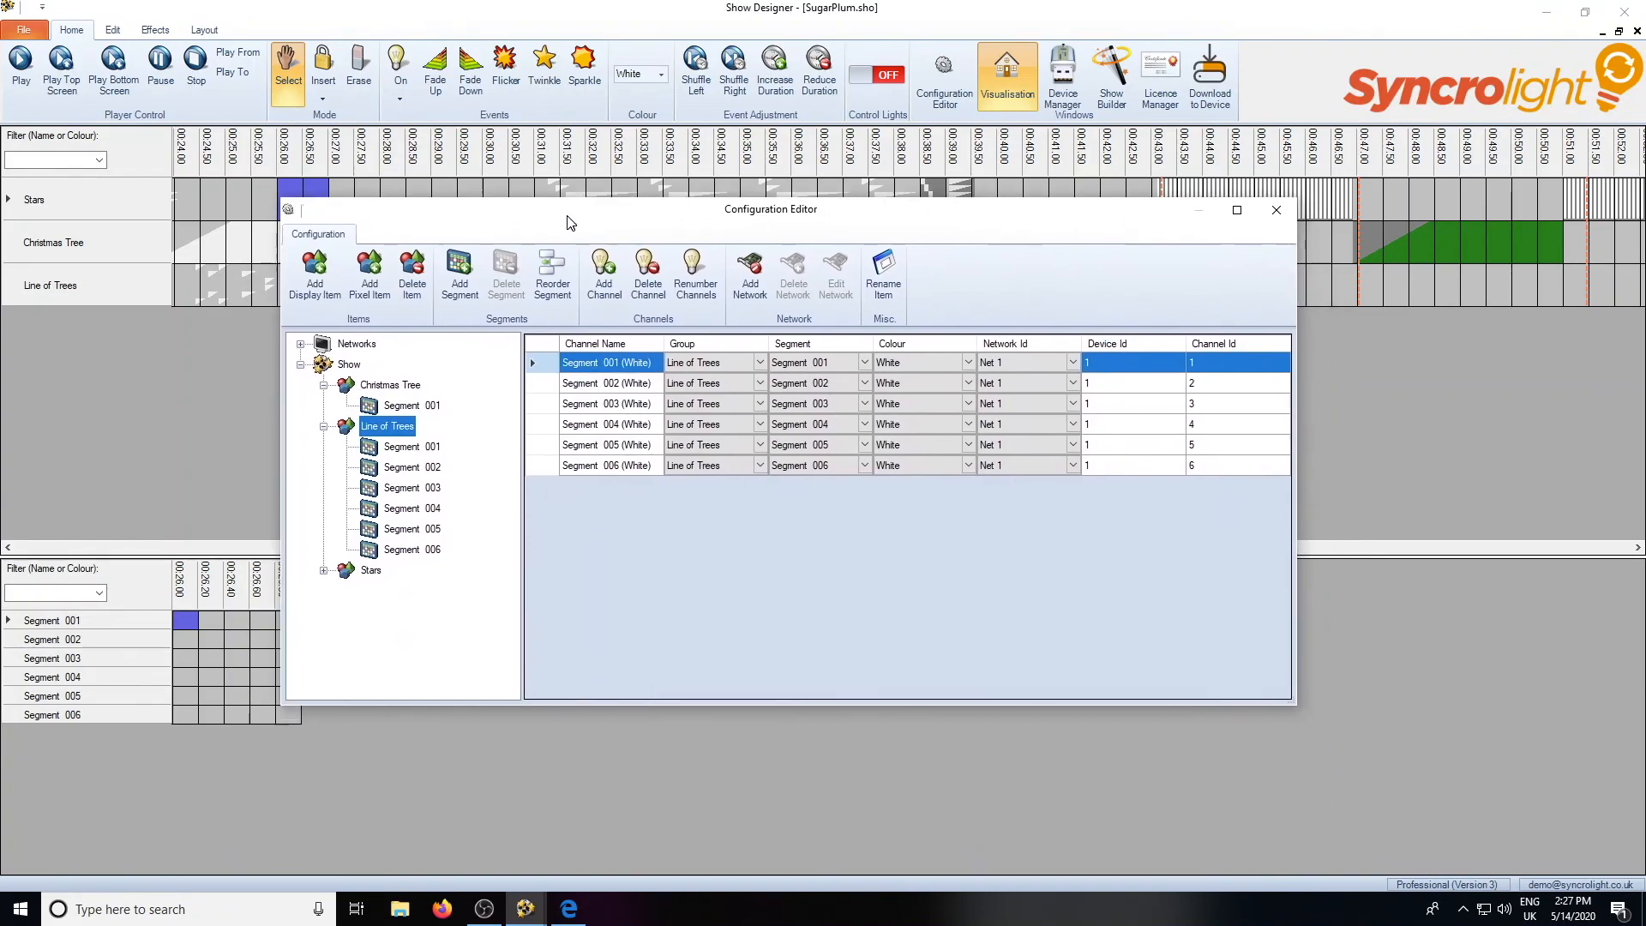
click(324, 427)
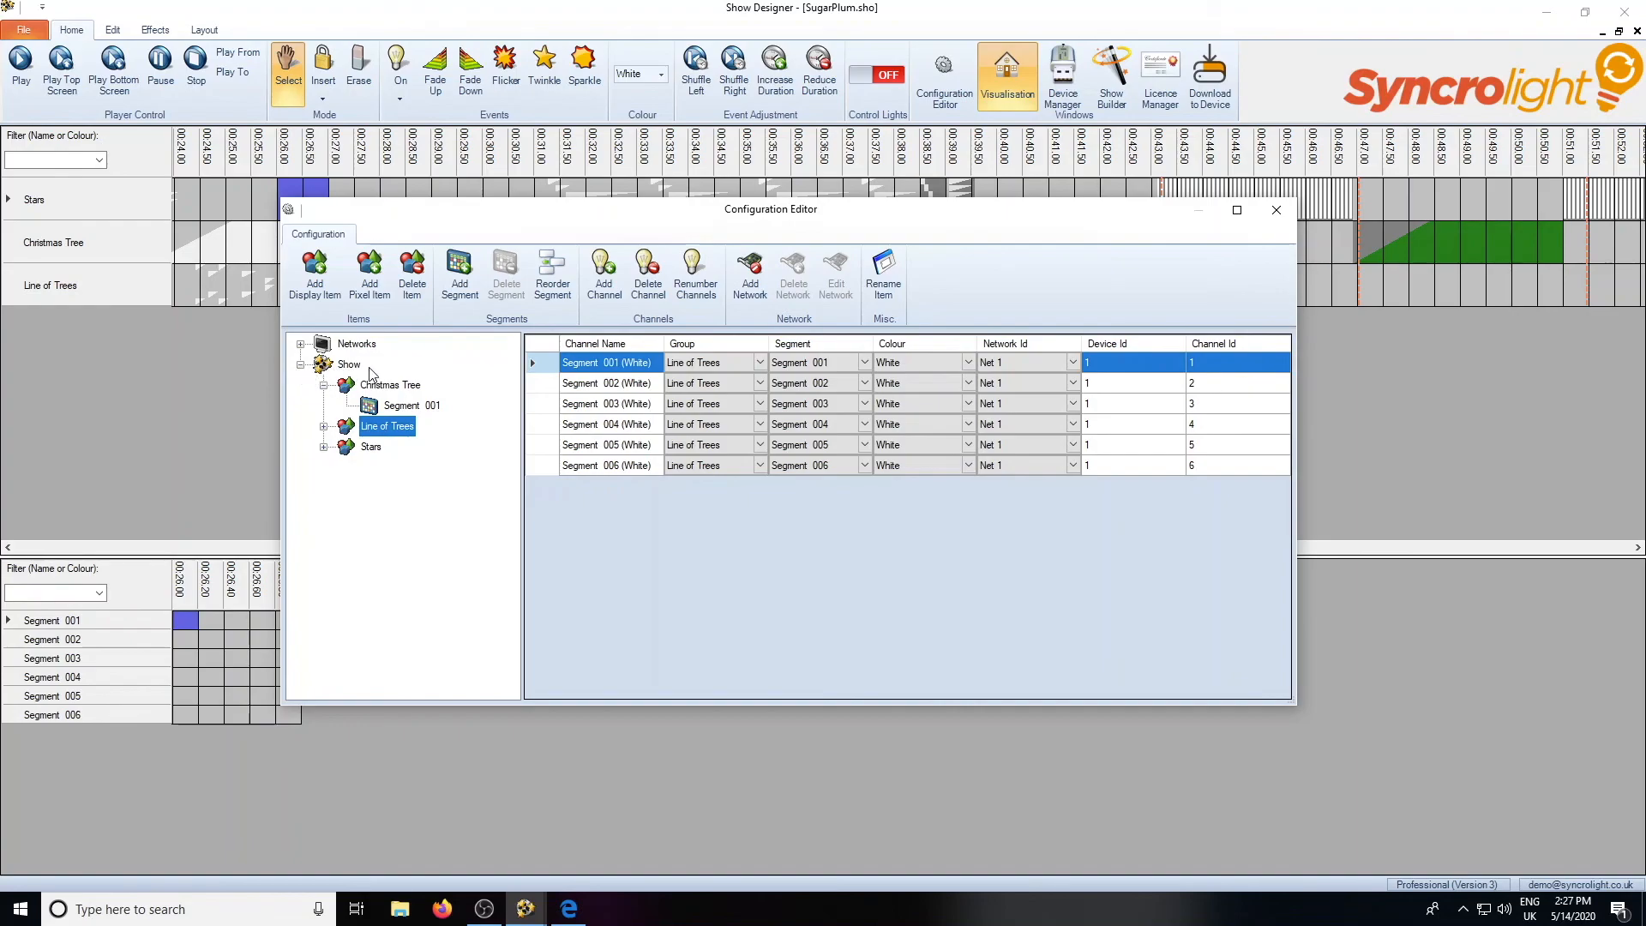
click(323, 385)
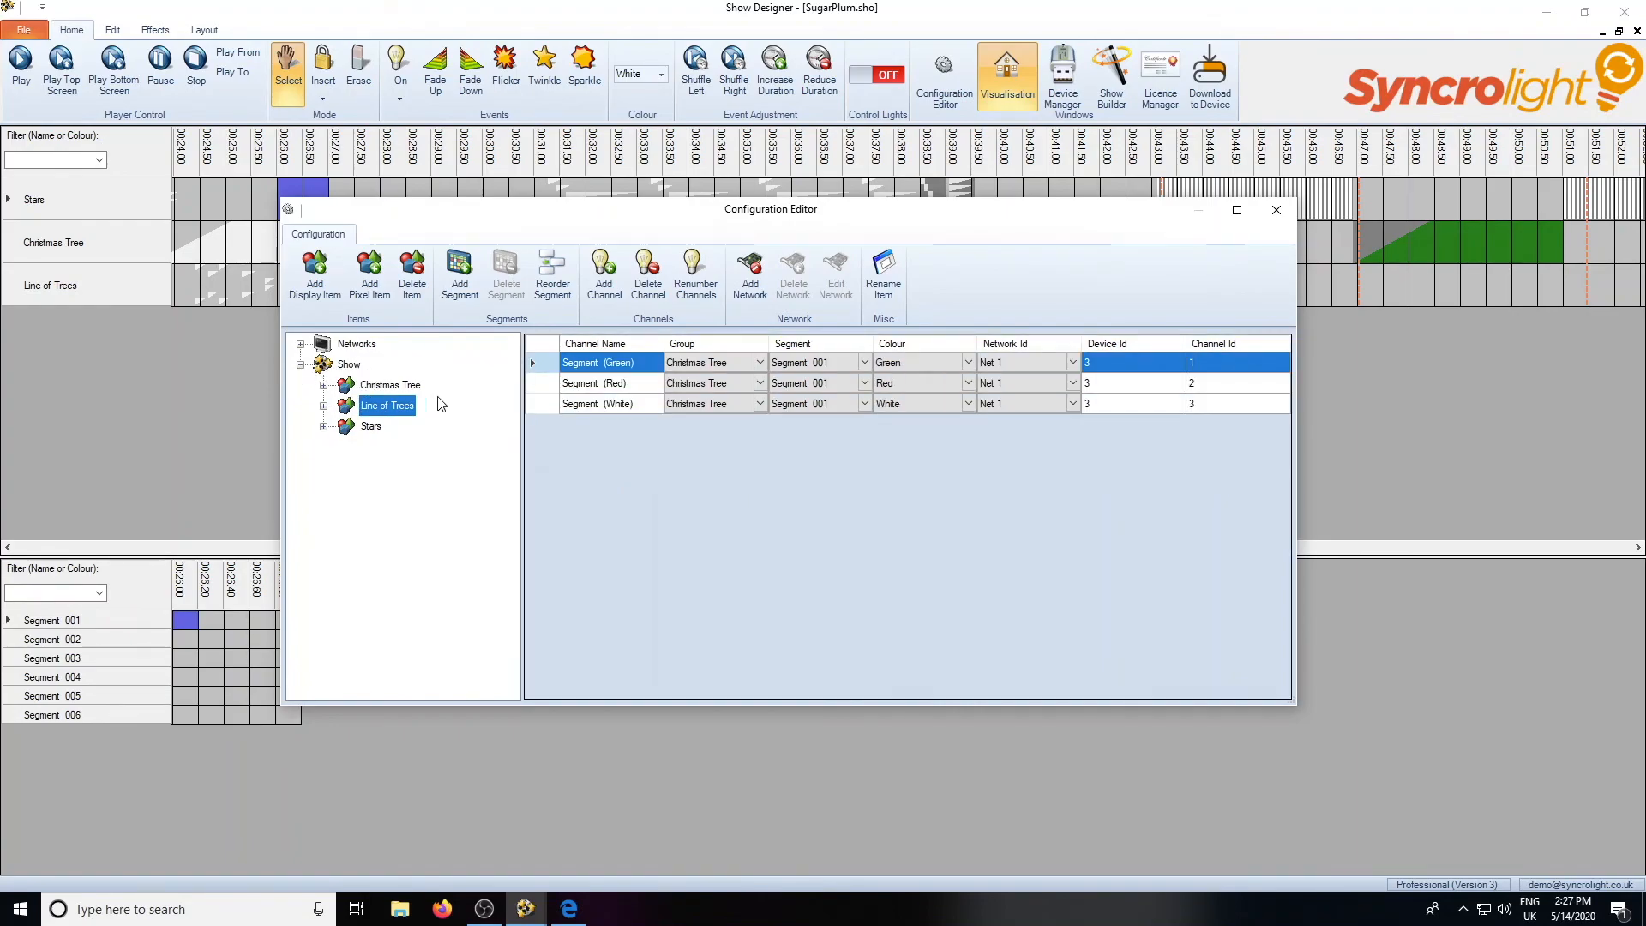
Expand the SyncroLight network down to the devices on Net 1 and view the channels of devices 1, 2 and 3.
click(300, 344)
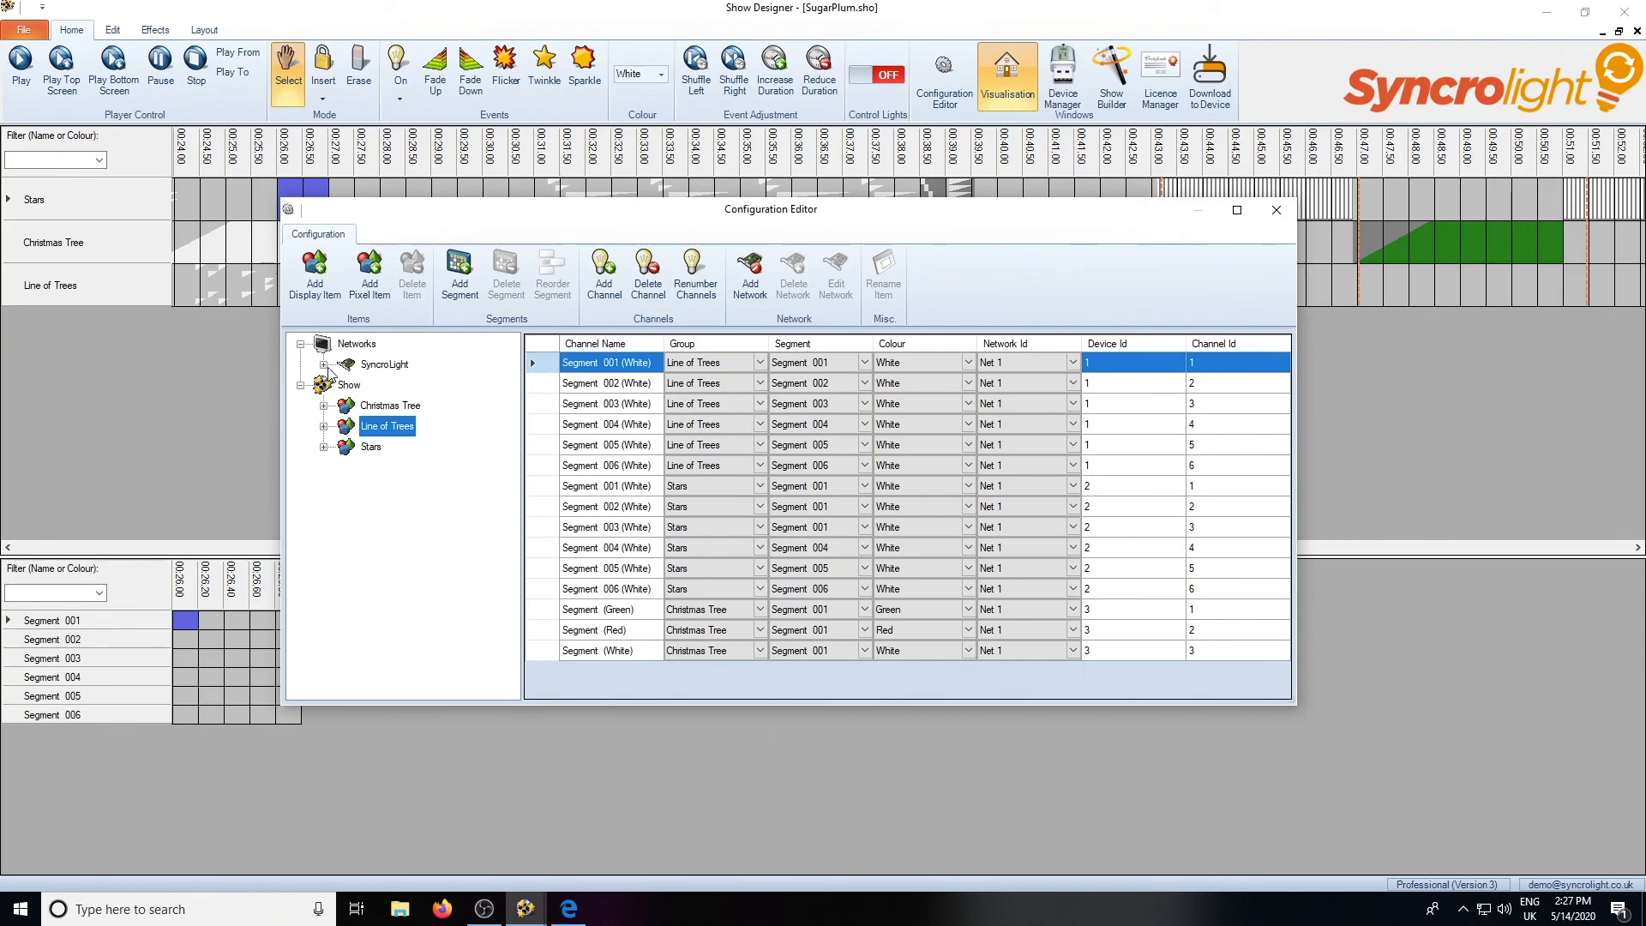
click(324, 365)
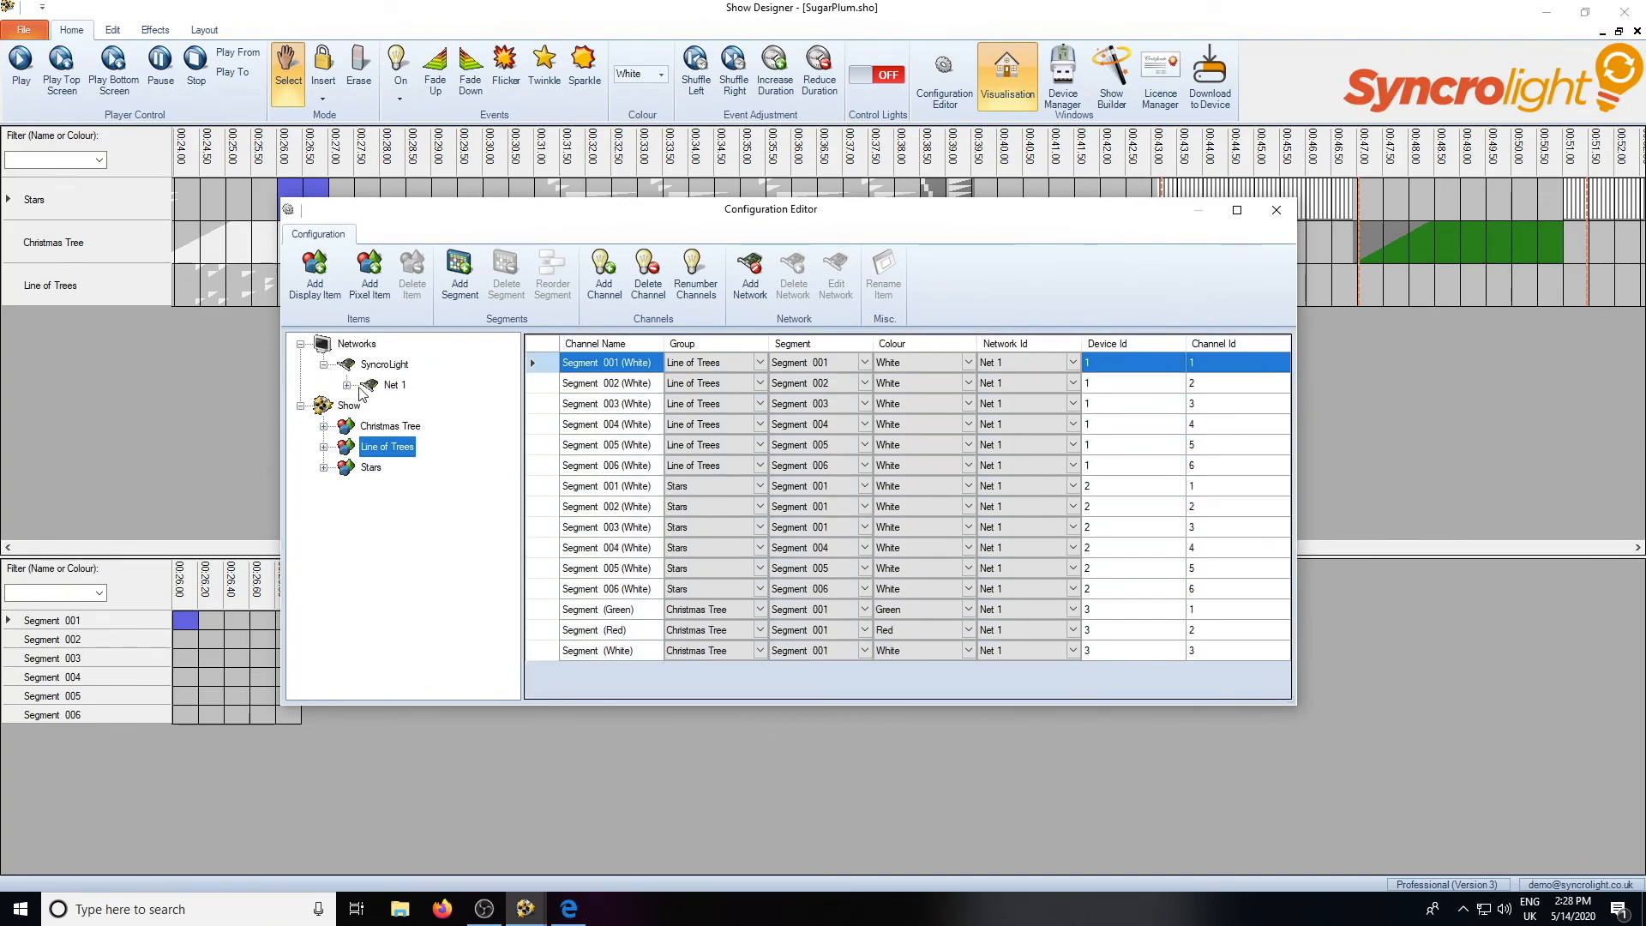
click(394, 385)
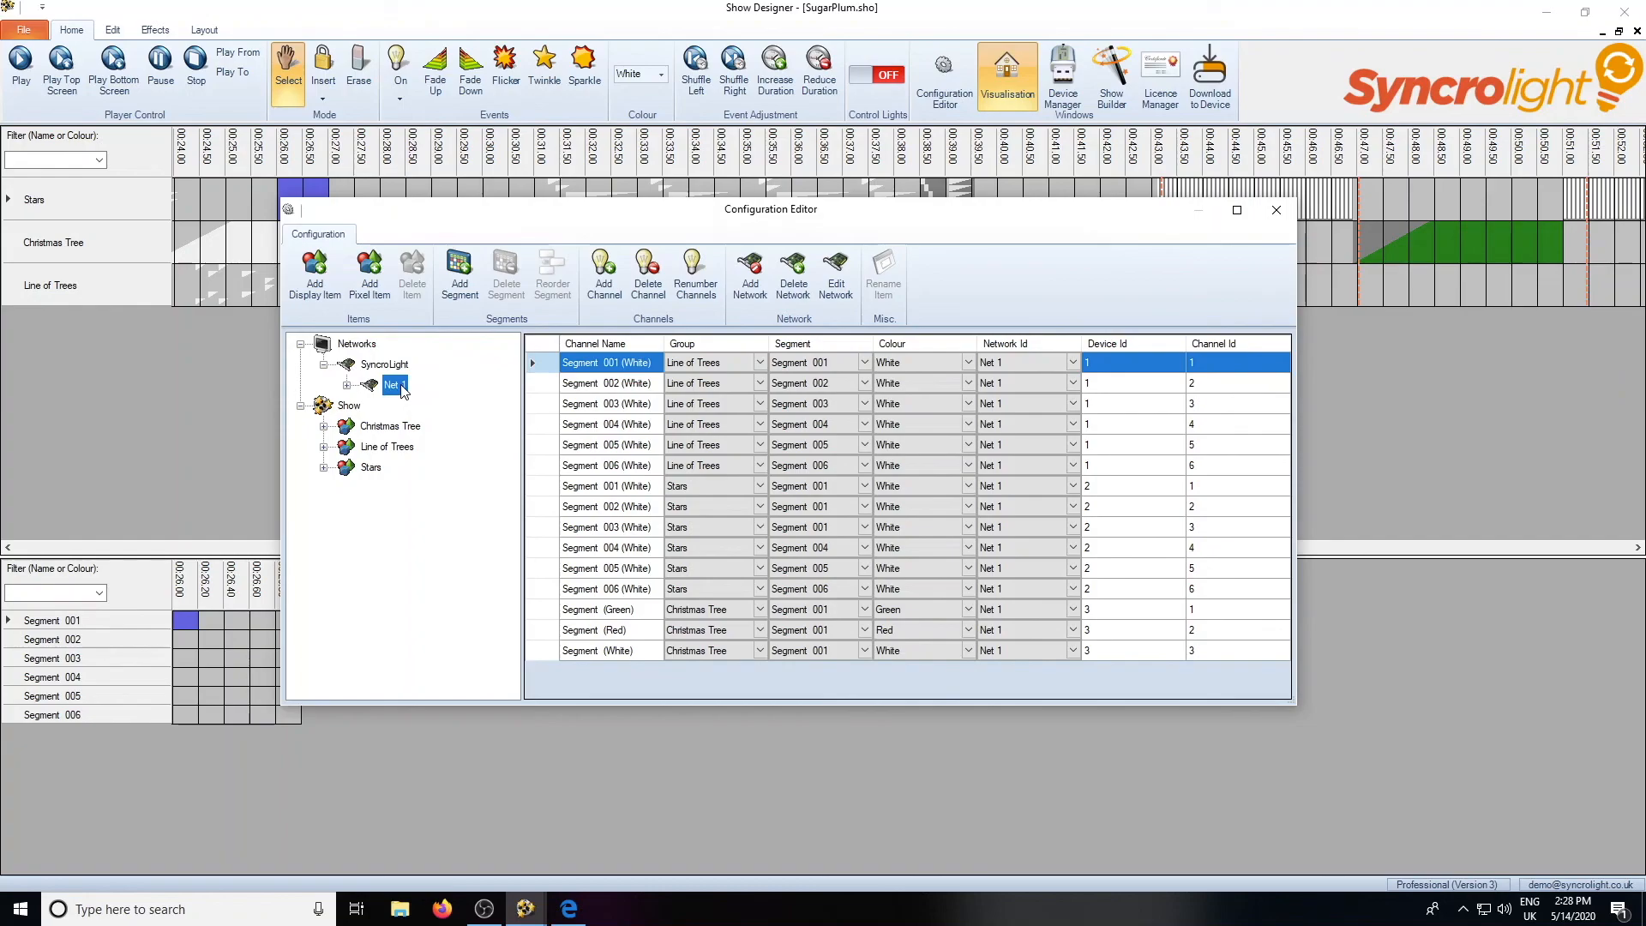
click(346, 385)
click(419, 406)
click(419, 427)
click(419, 446)
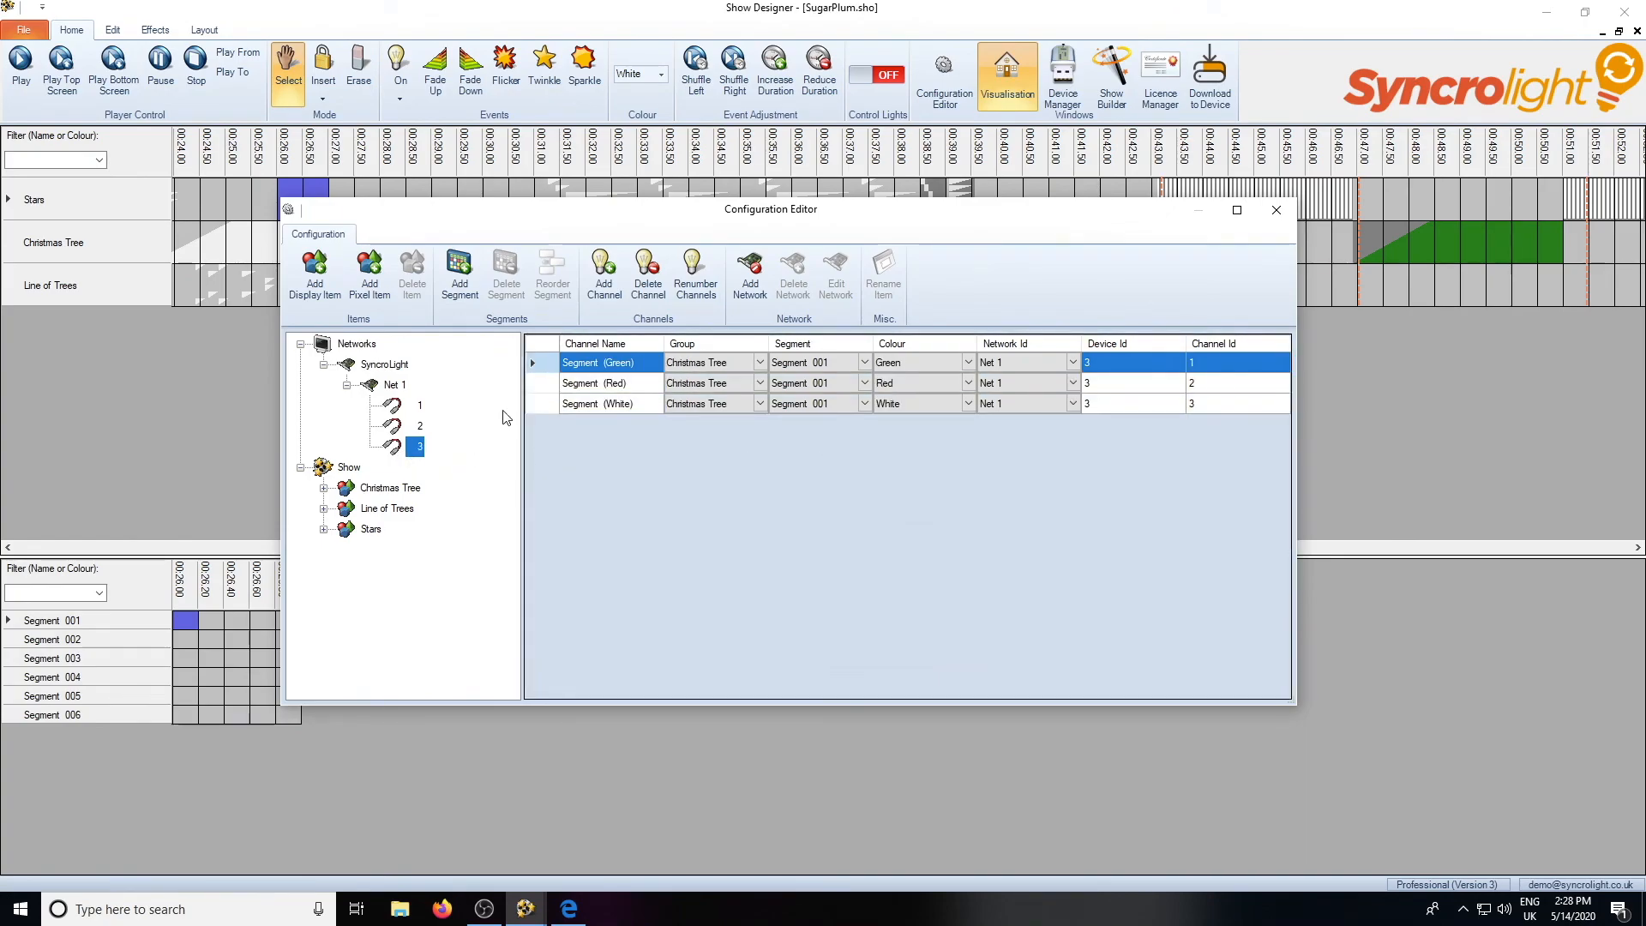
Review which display item's channels devices 1, 2 and 3 each control, ending with all channels on Net 1.
click(419, 407)
click(419, 426)
click(419, 447)
click(416, 408)
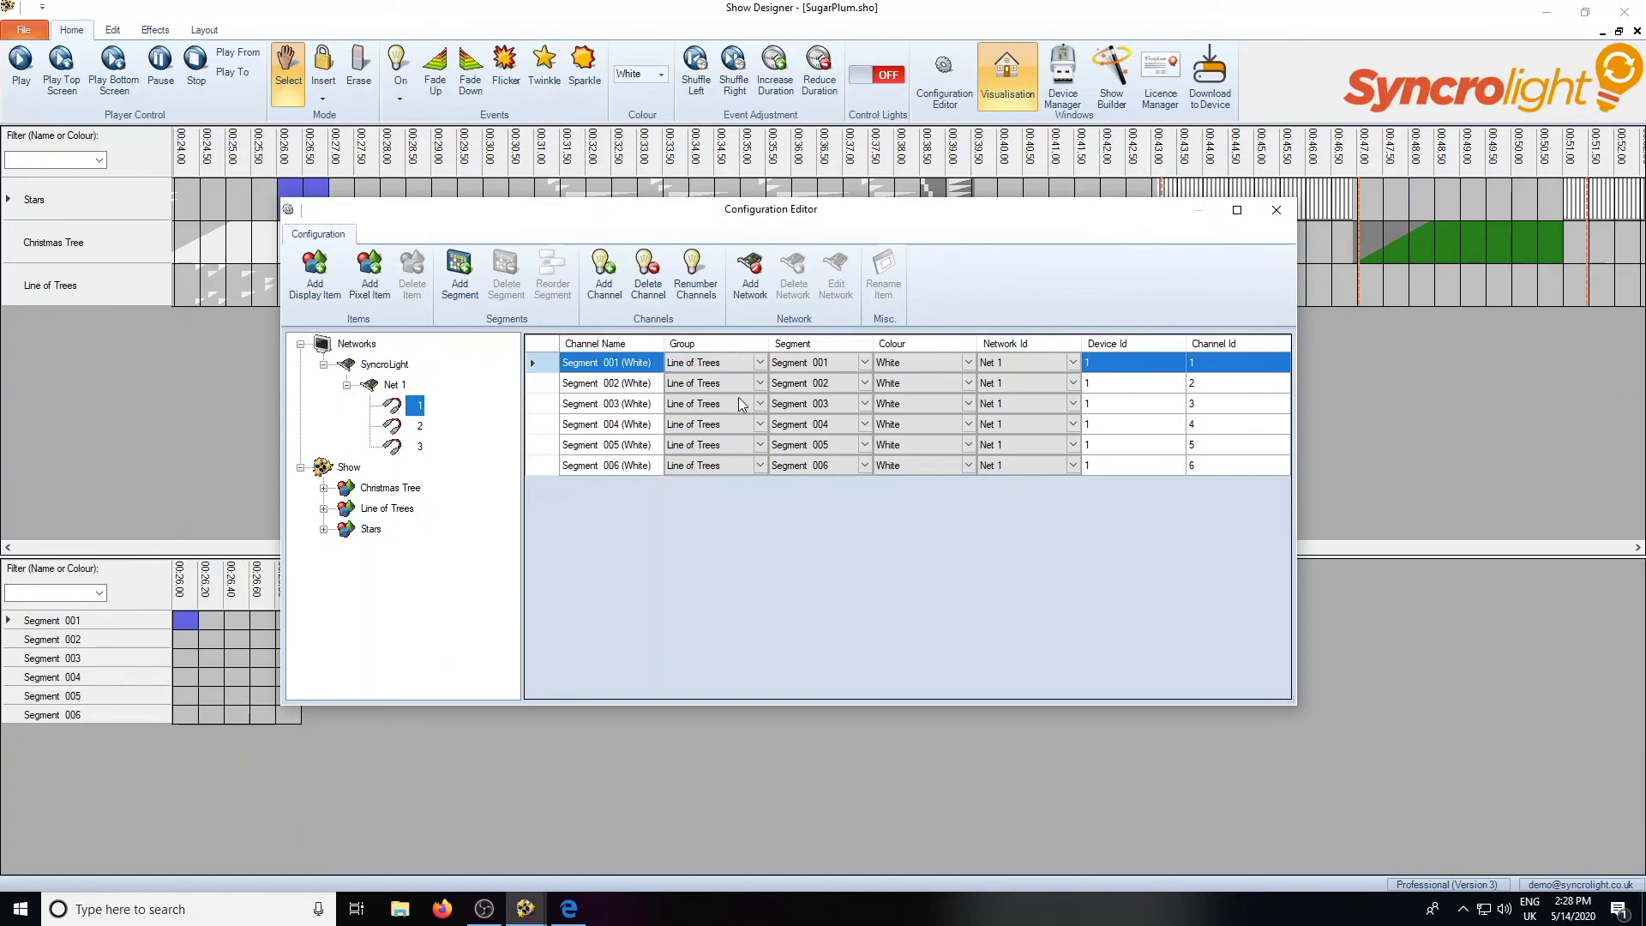
click(415, 426)
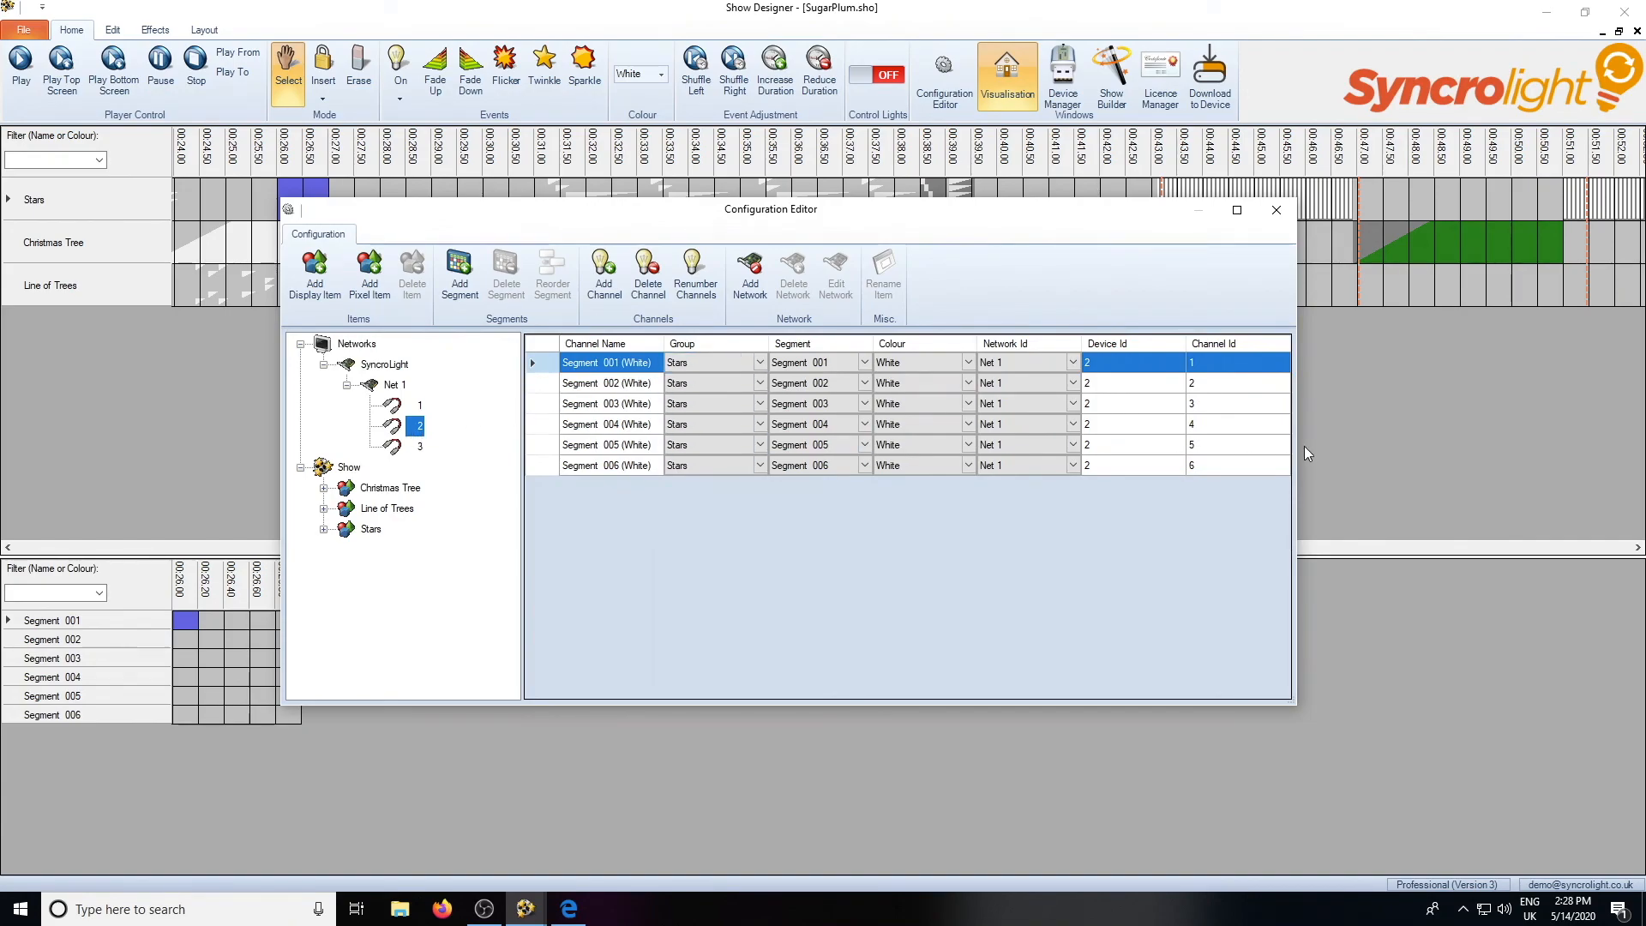
click(419, 446)
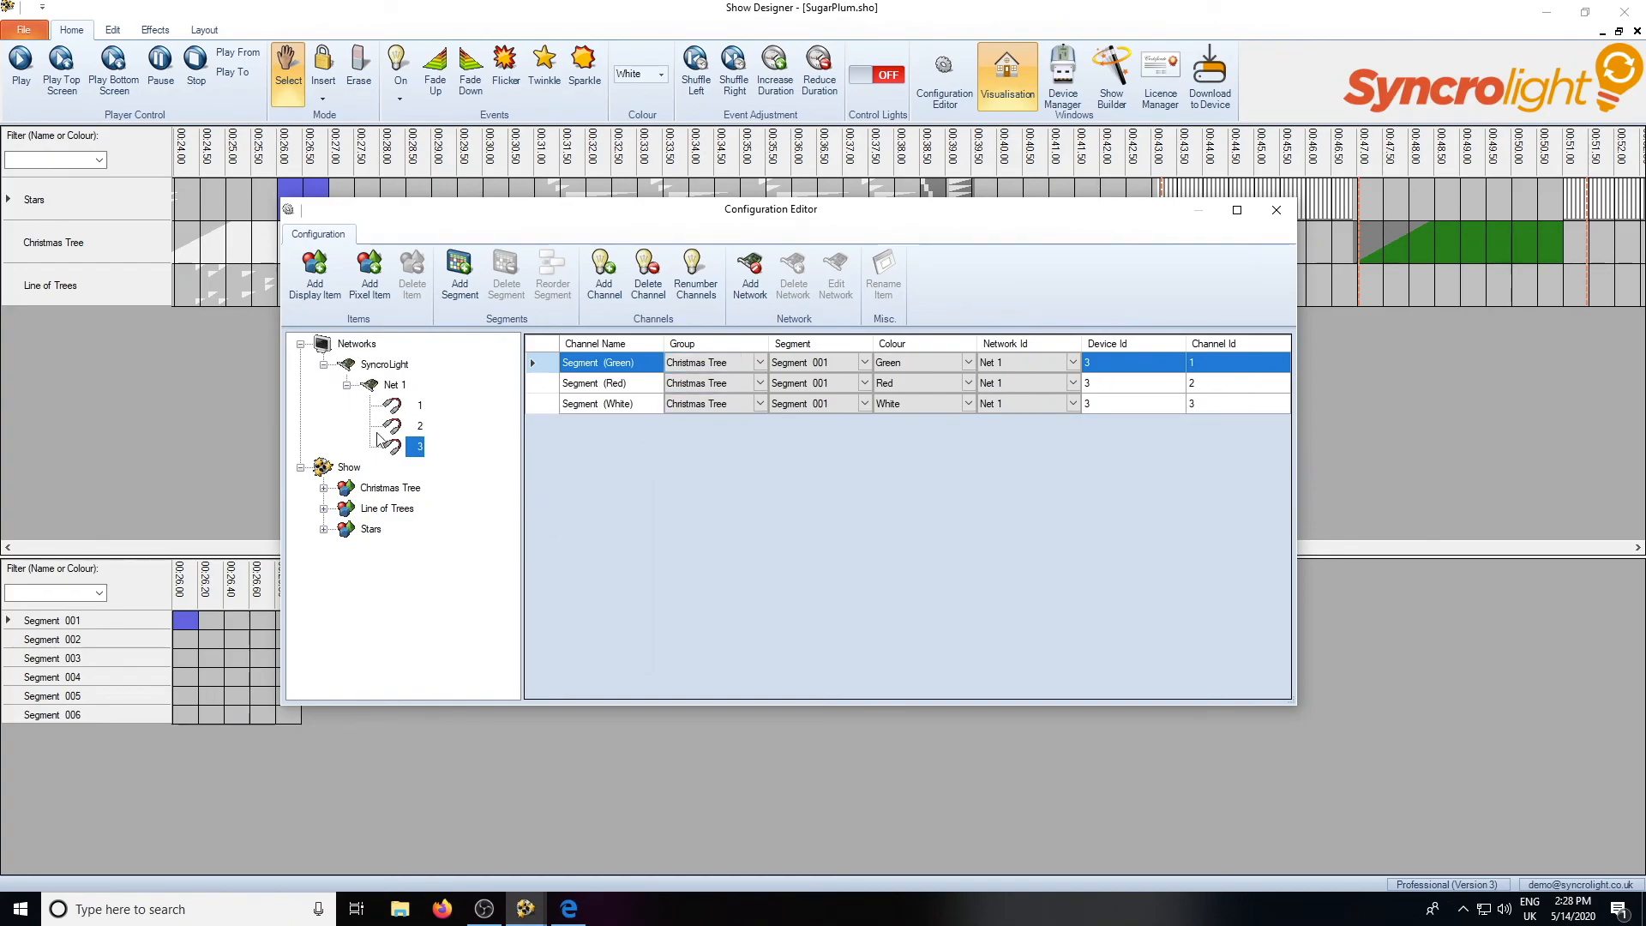
click(395, 384)
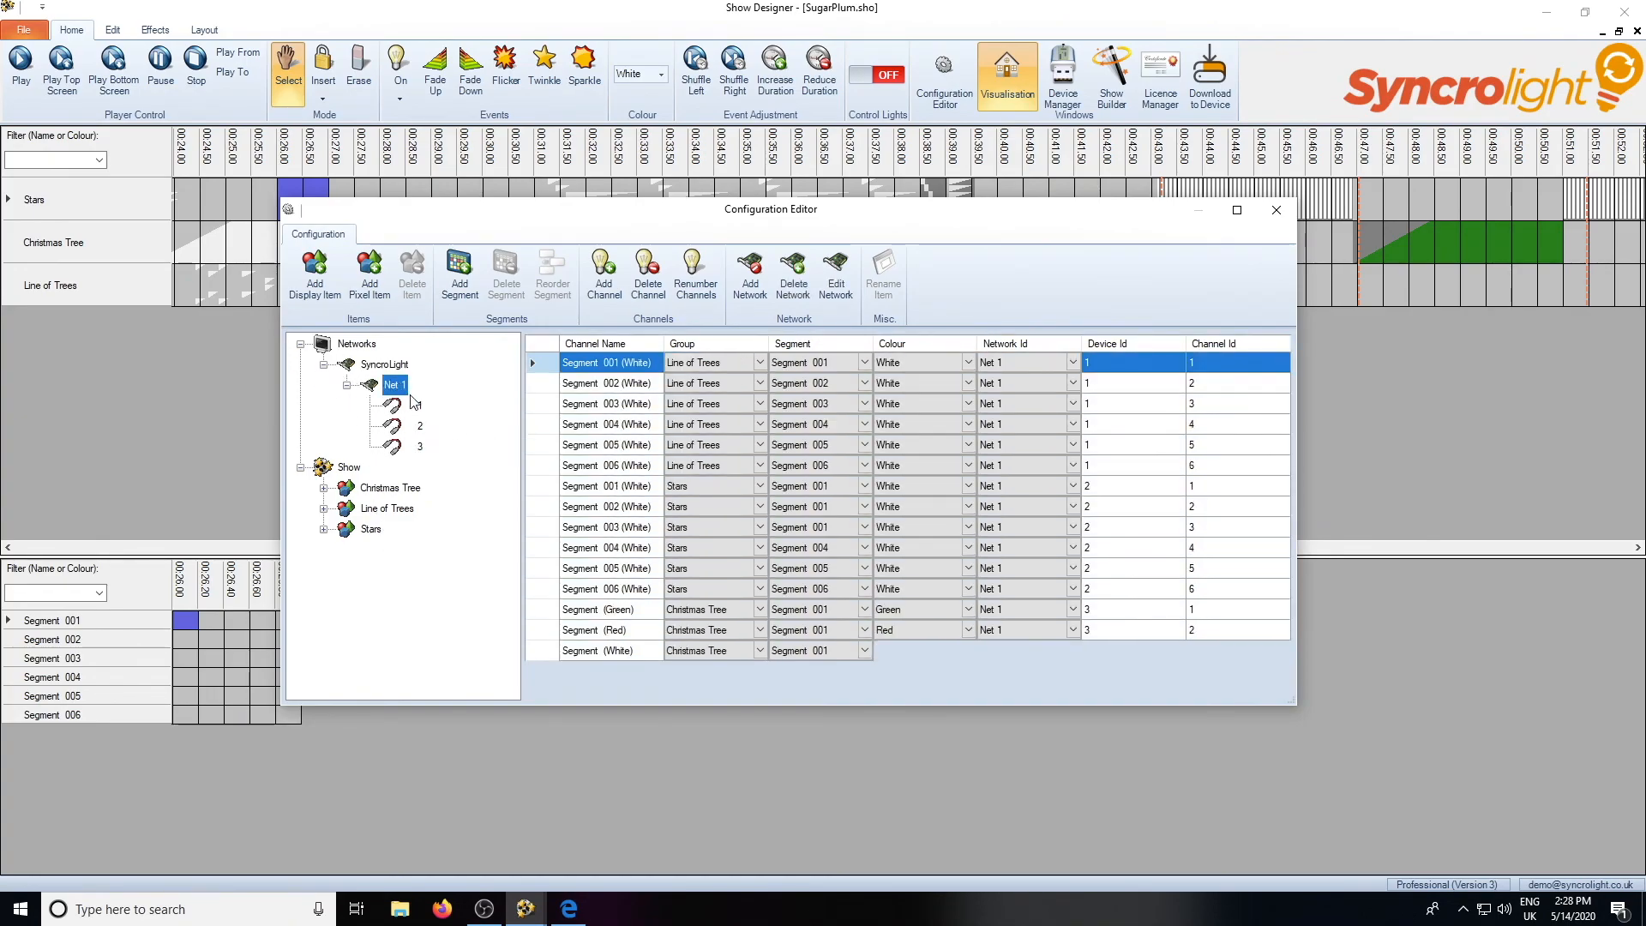
Compare the Christmas Tree and Line of Trees channels under Show with those of device 3 on Net 1.
click(384, 491)
click(324, 489)
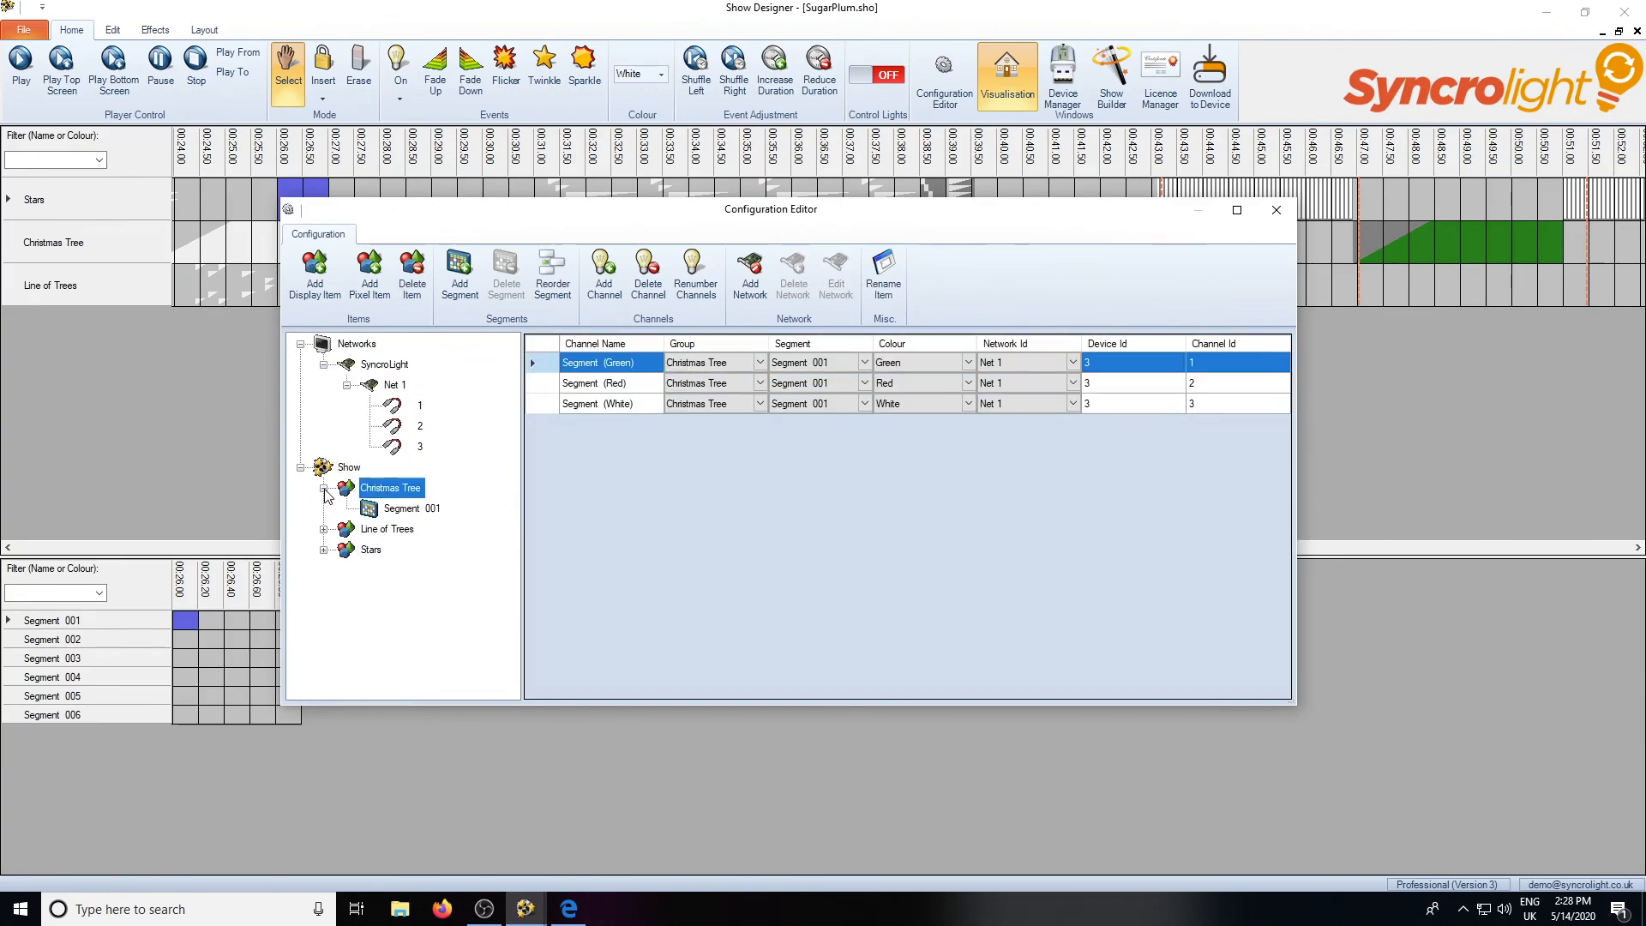
click(408, 511)
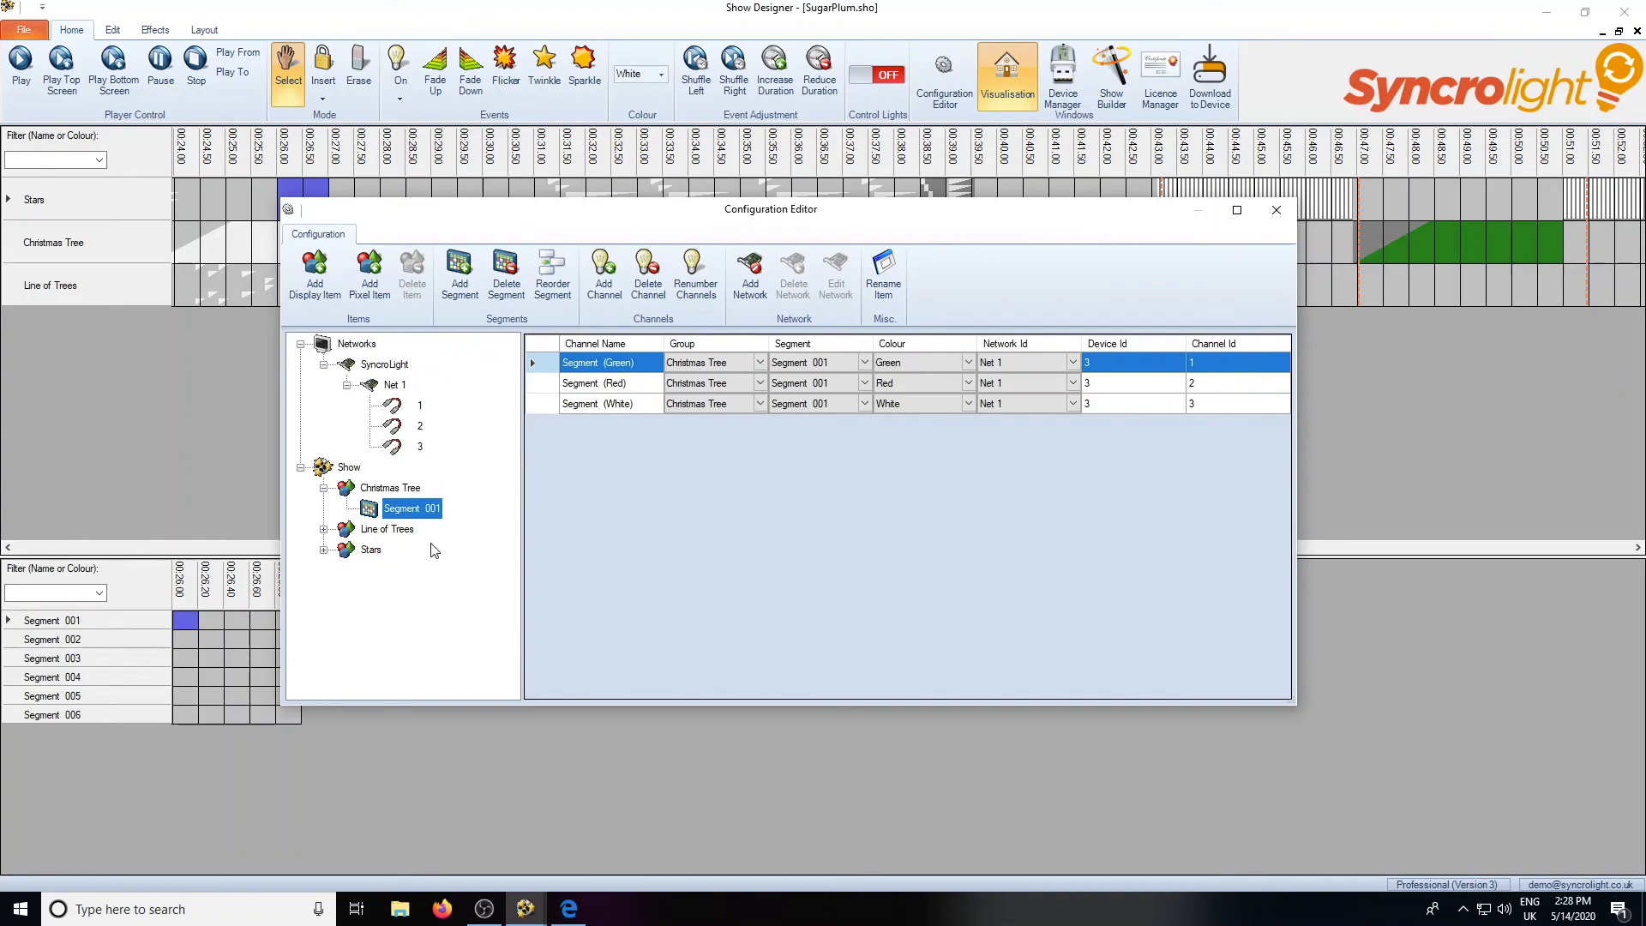
click(324, 530)
click(417, 448)
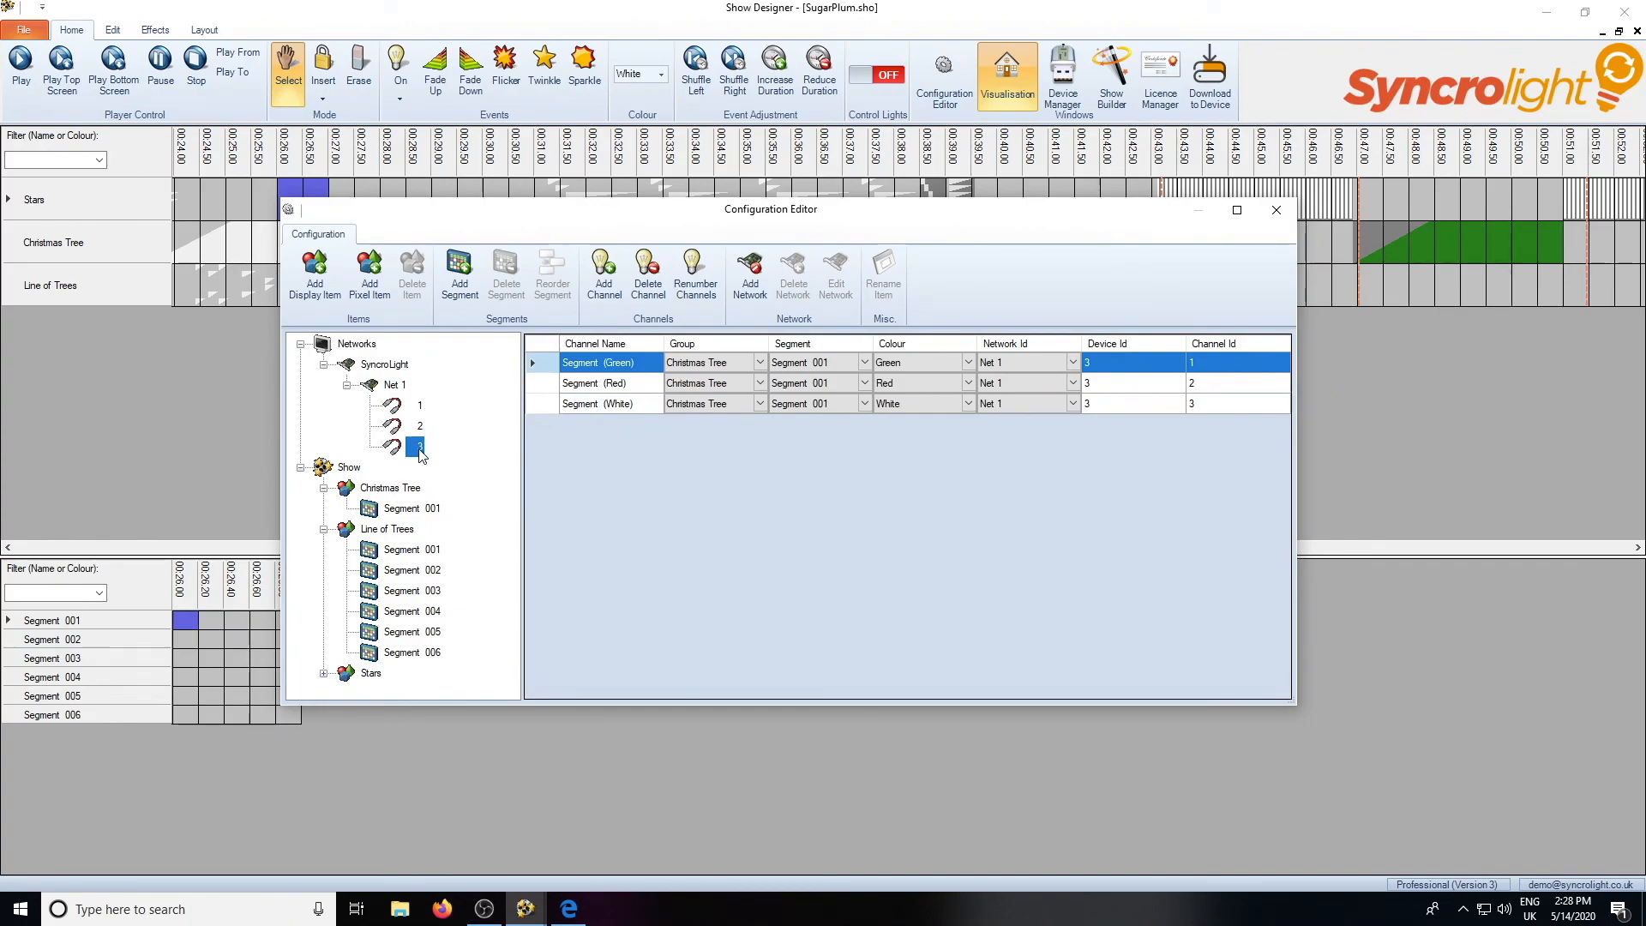
click(367, 530)
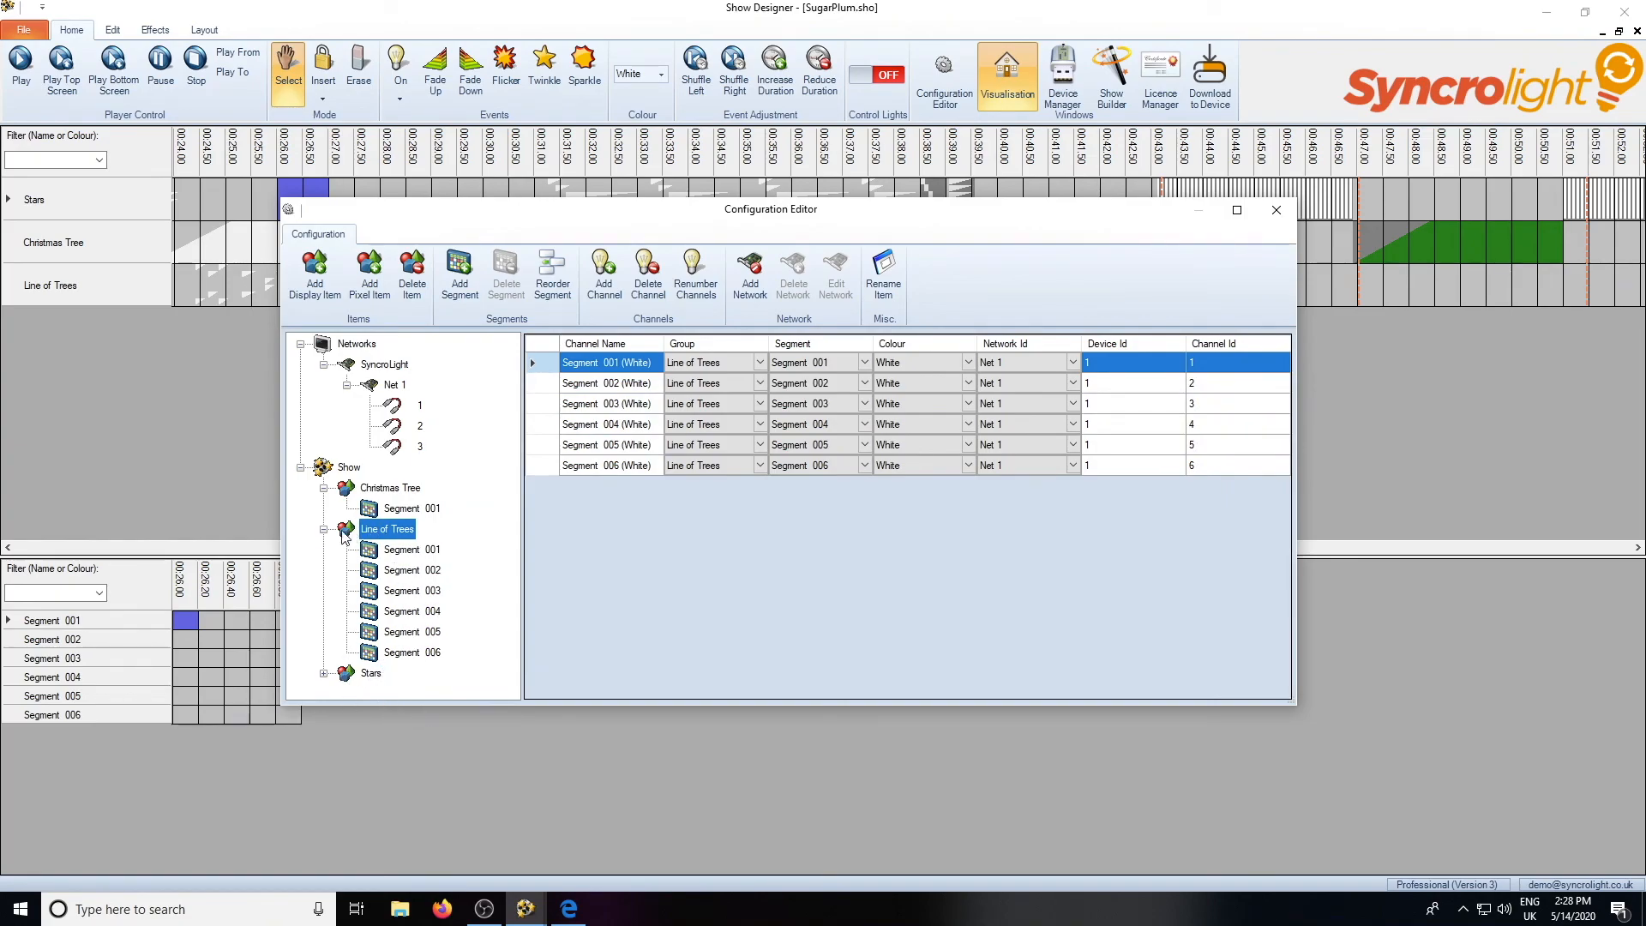
Collapse the Show and Net 1 branches of the configuration tree, with Net 1 selected.
click(325, 491)
click(300, 468)
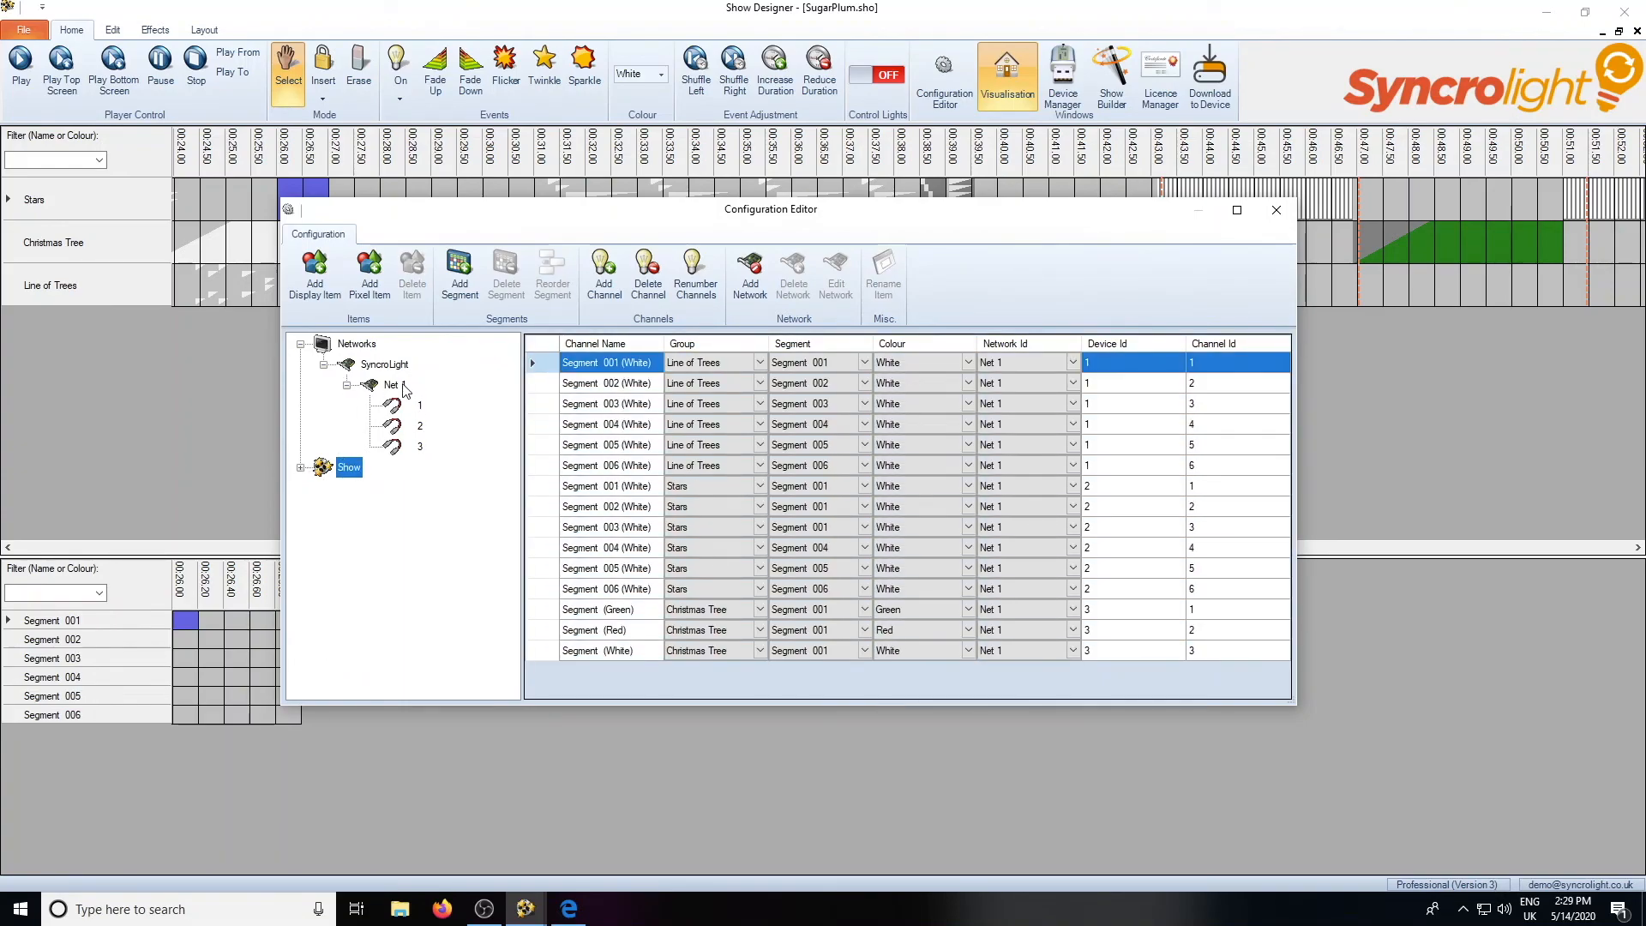
click(394, 385)
click(347, 386)
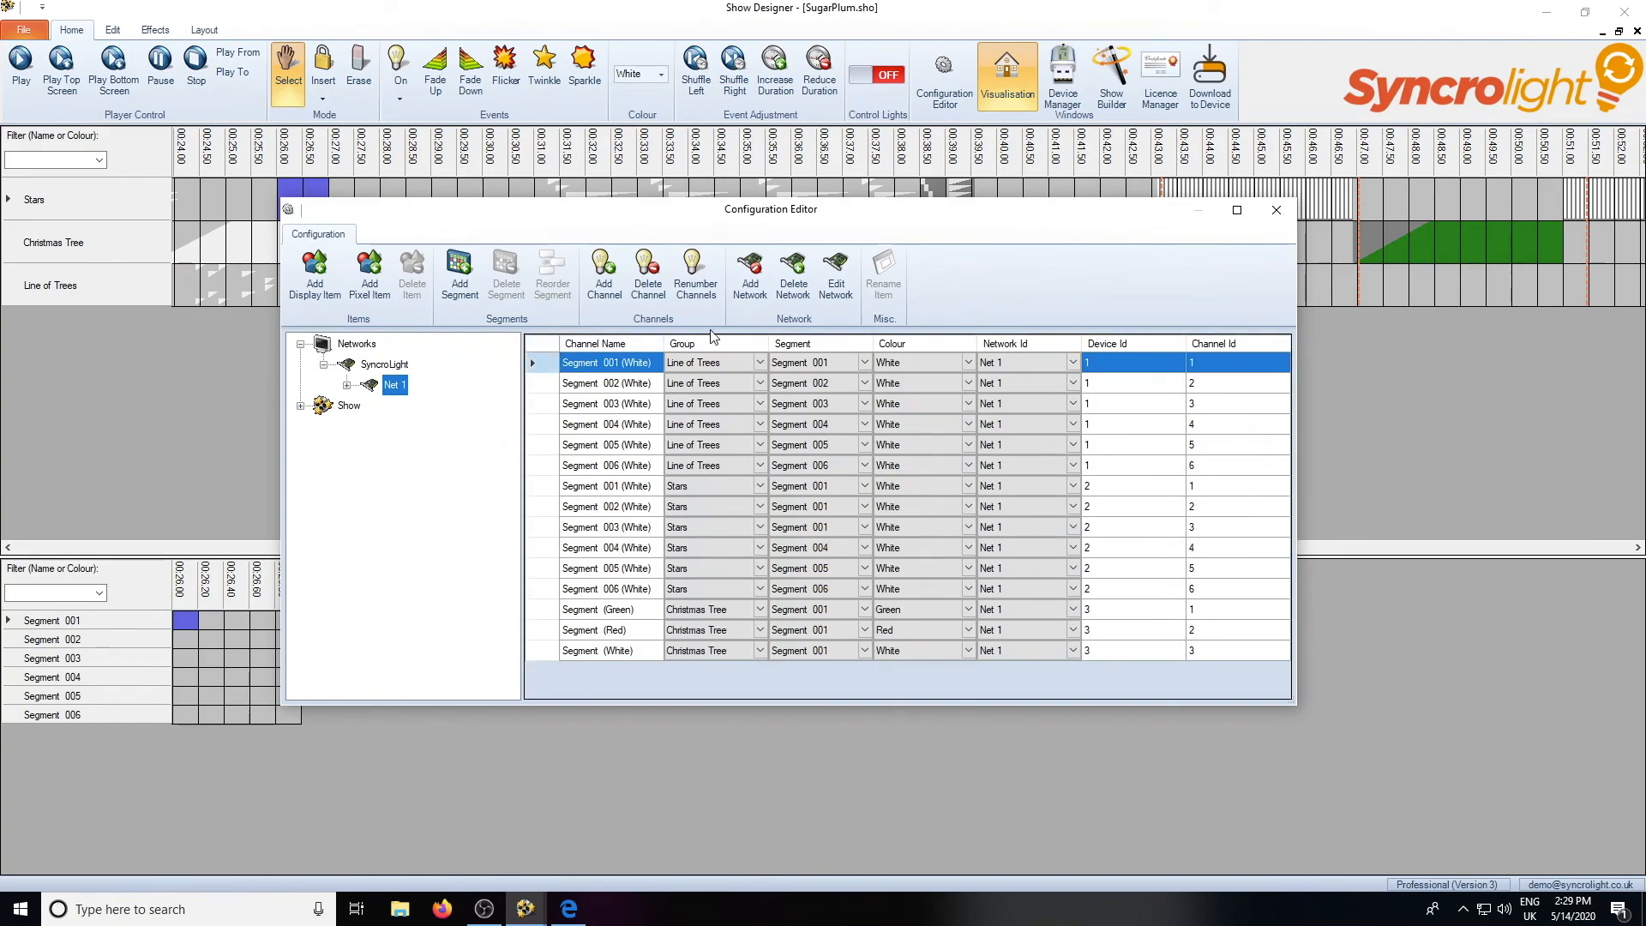
Open the settings of network Net 1, examine its available COM ports and baud rate, and close them without changes.
click(838, 291)
drag(345, 137, 663, 447)
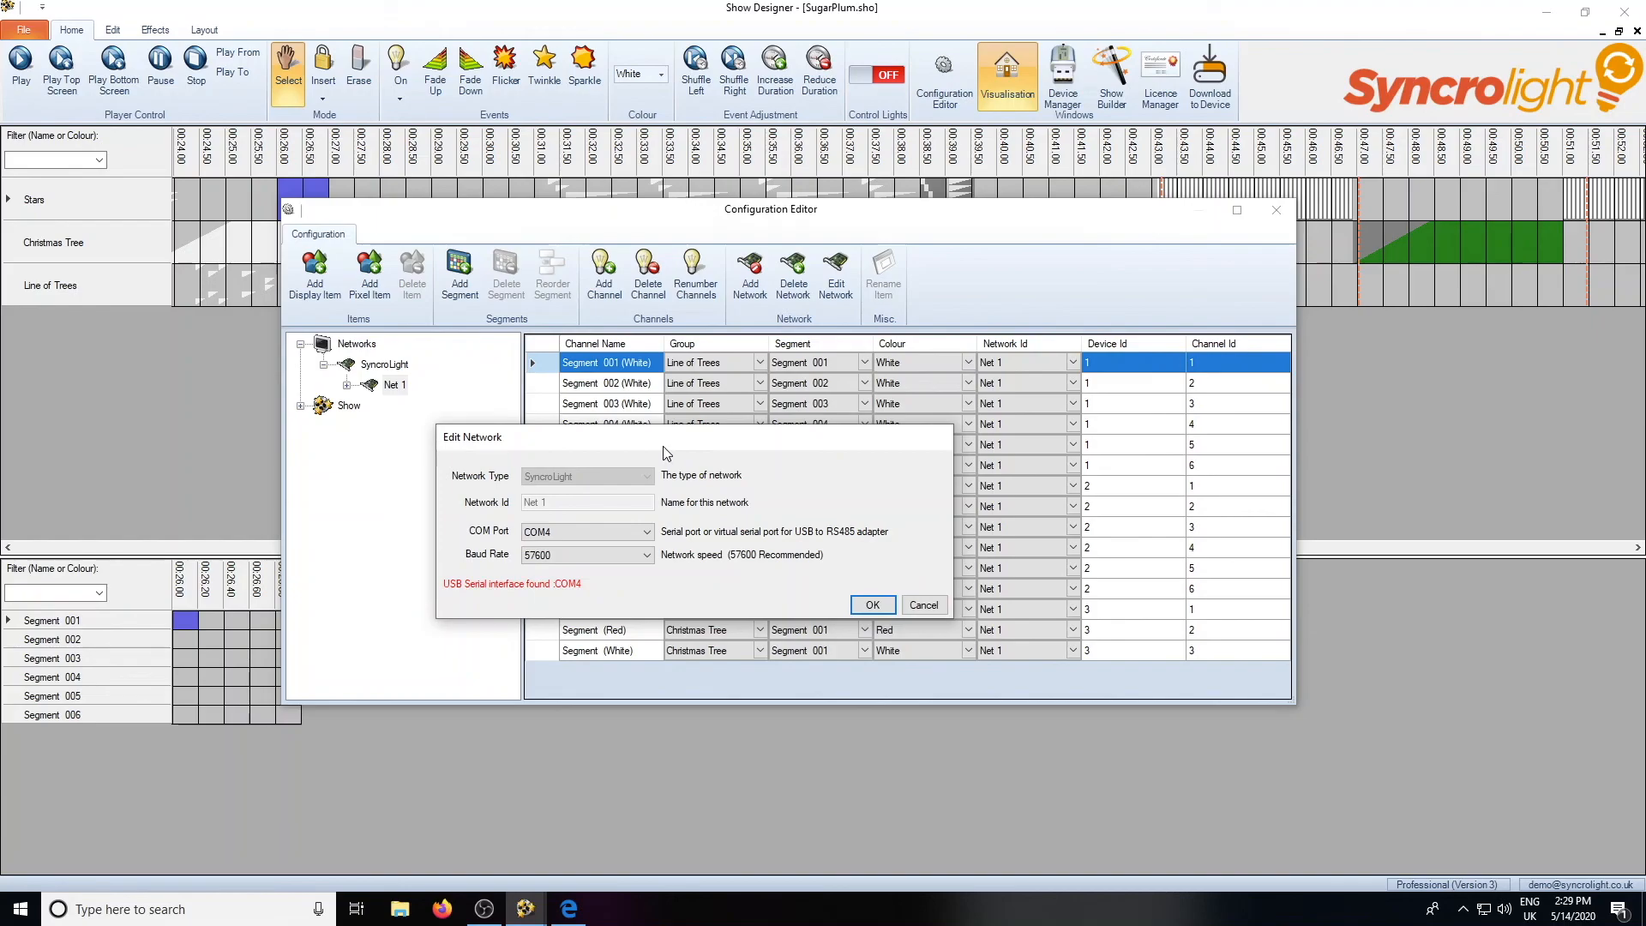
click(631, 535)
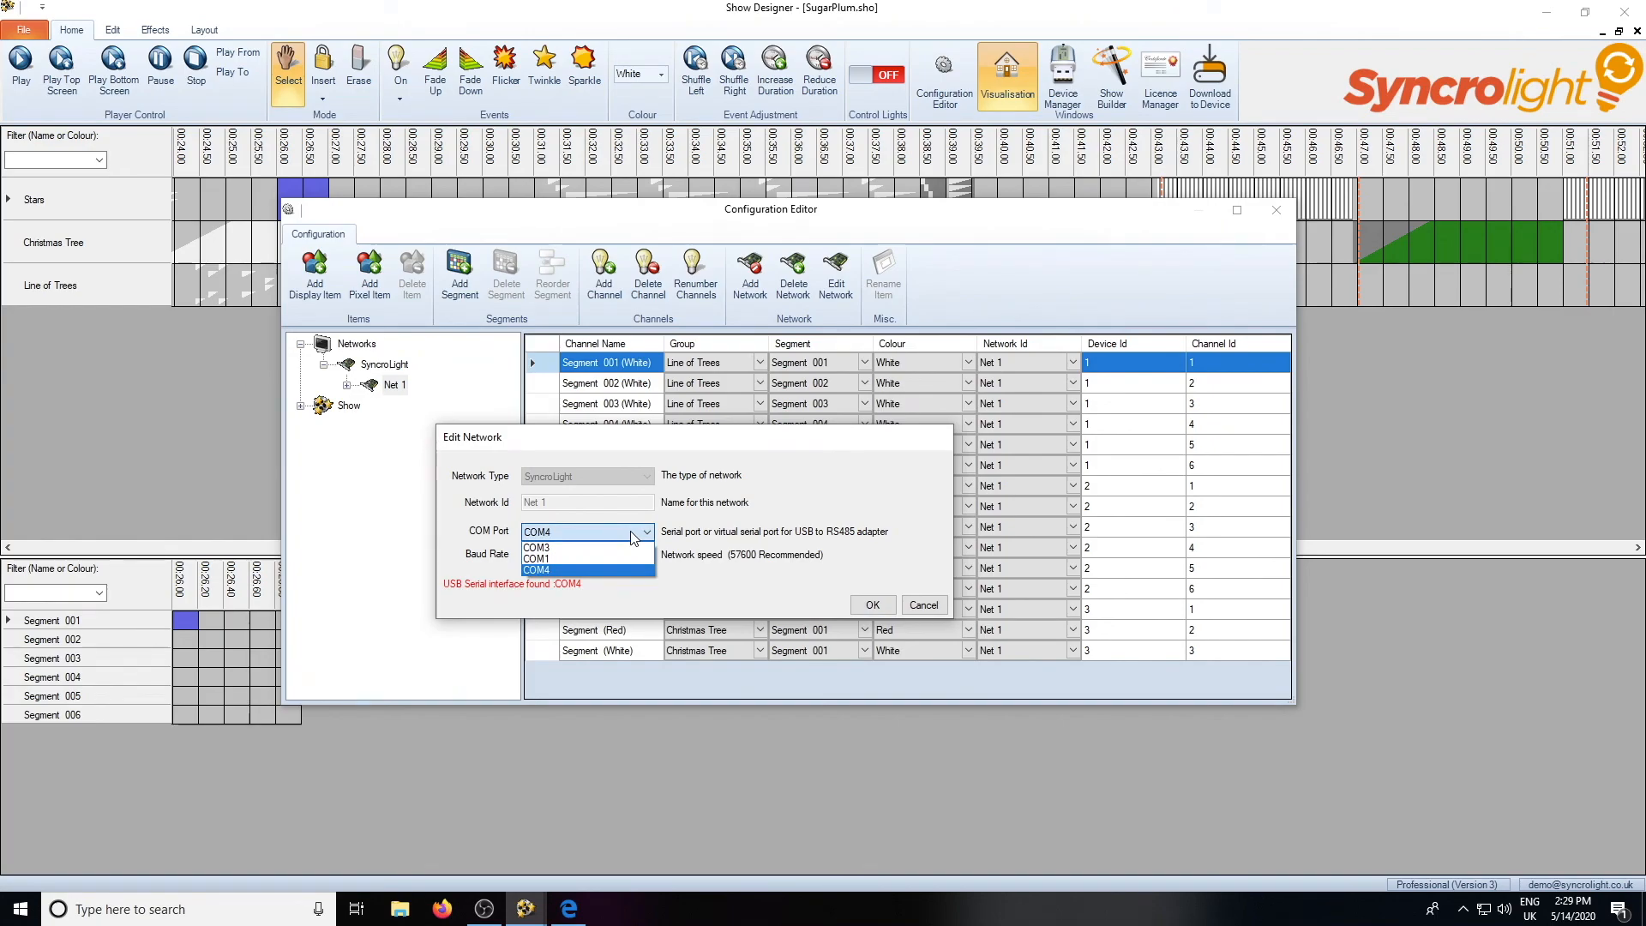
click(631, 532)
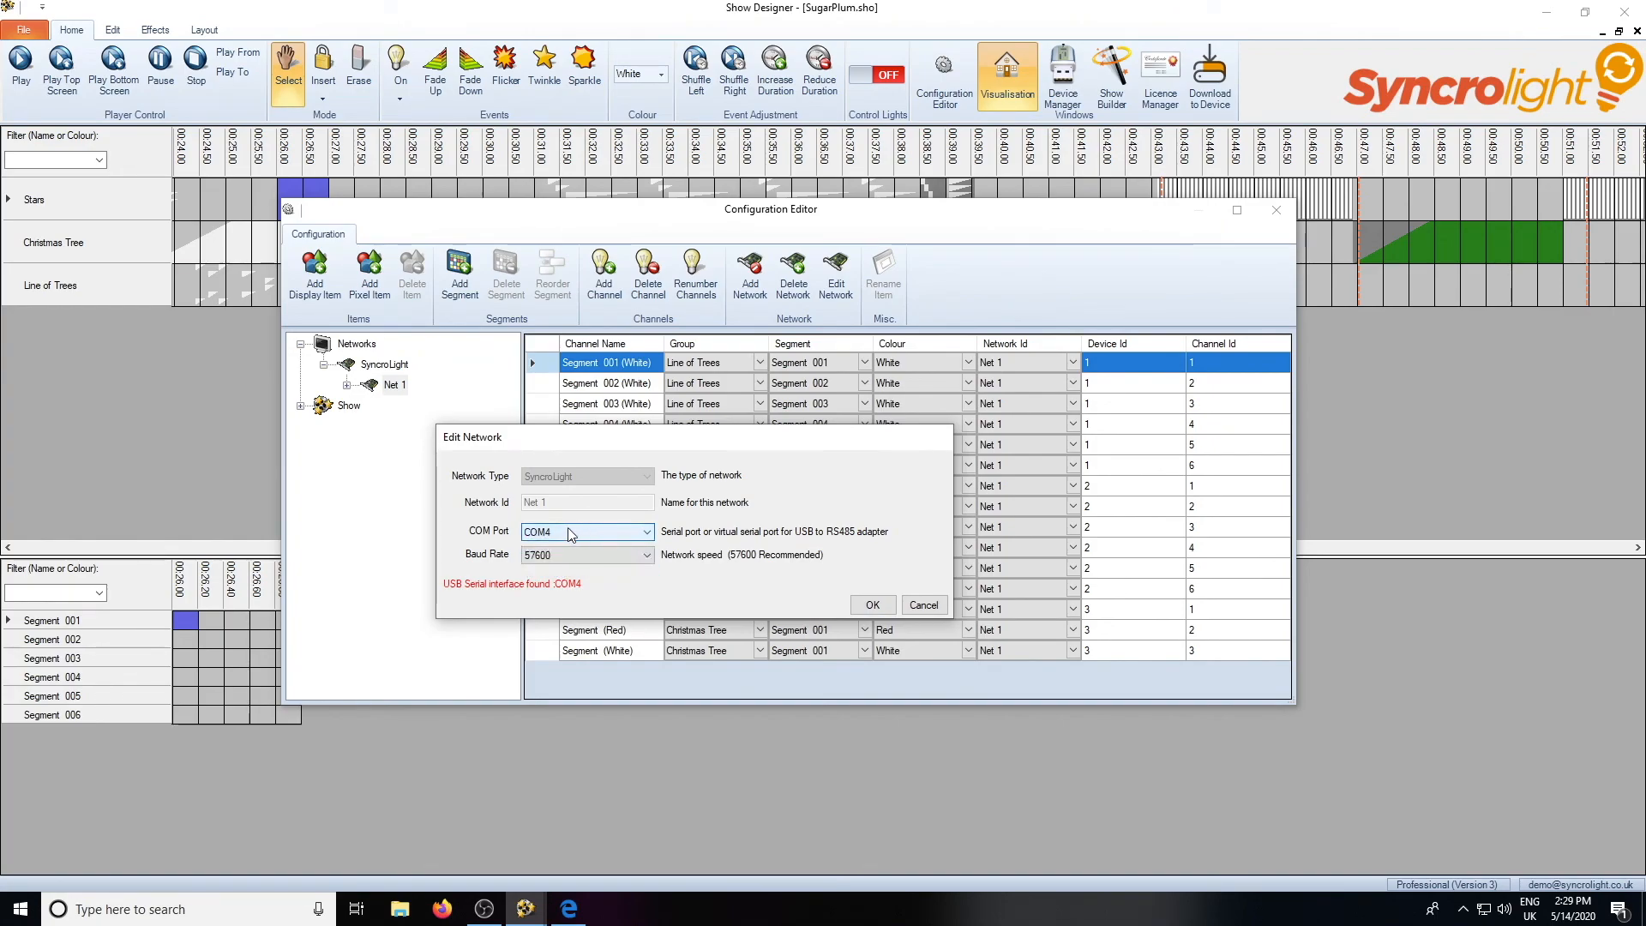
drag(538, 446, 490, 395)
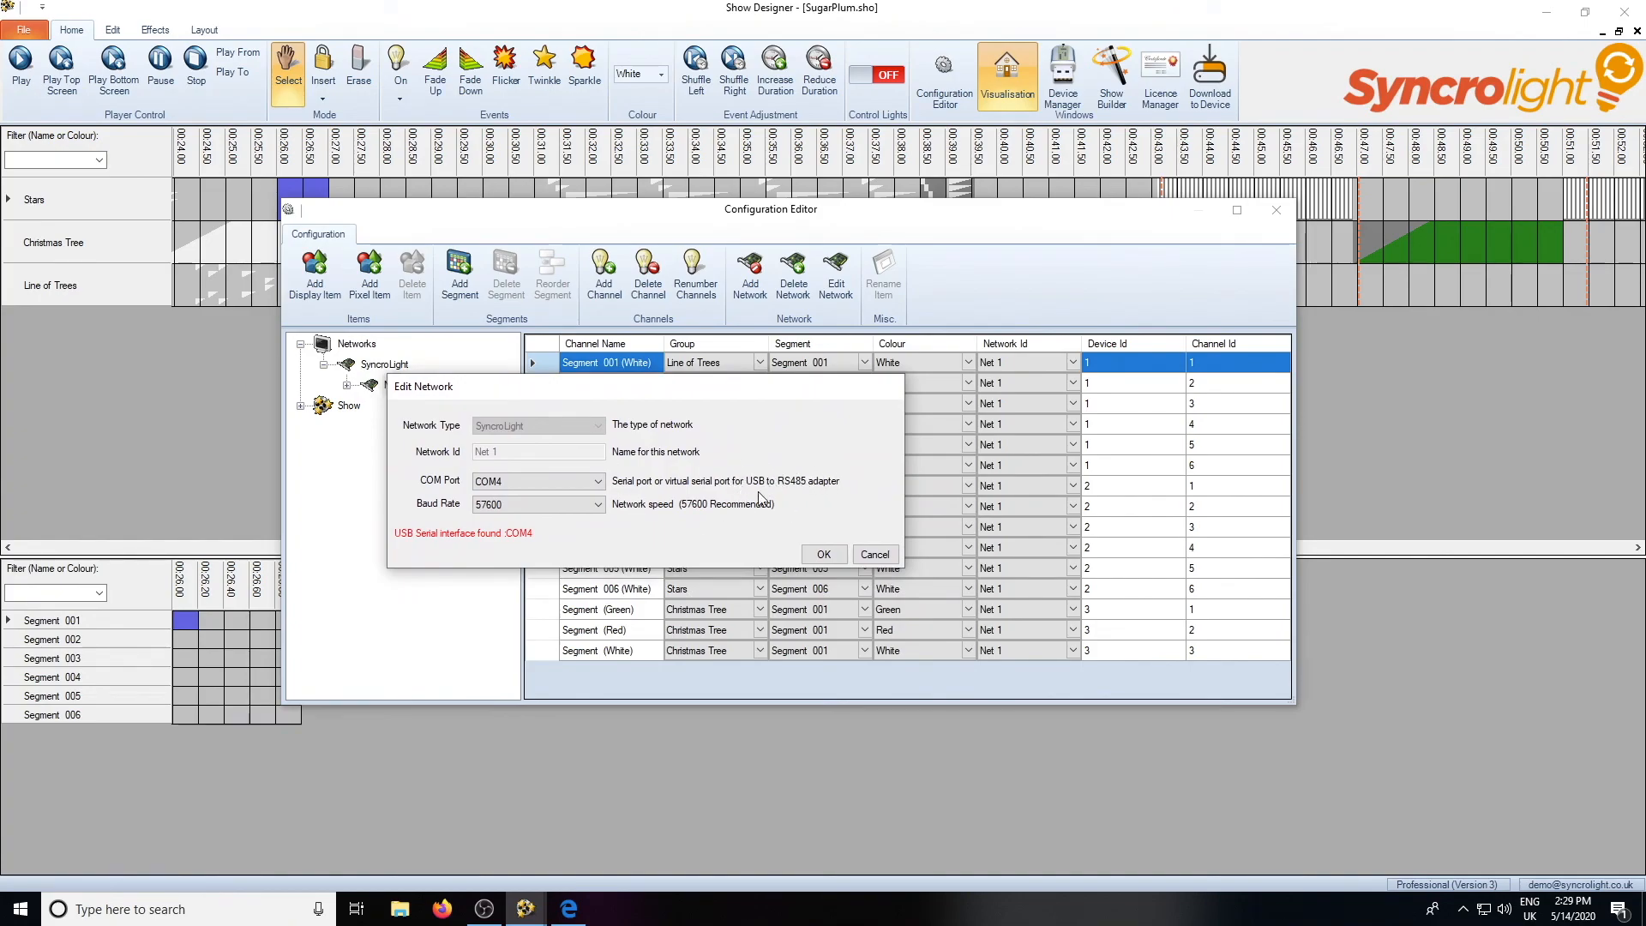
drag(612, 395, 790, 281)
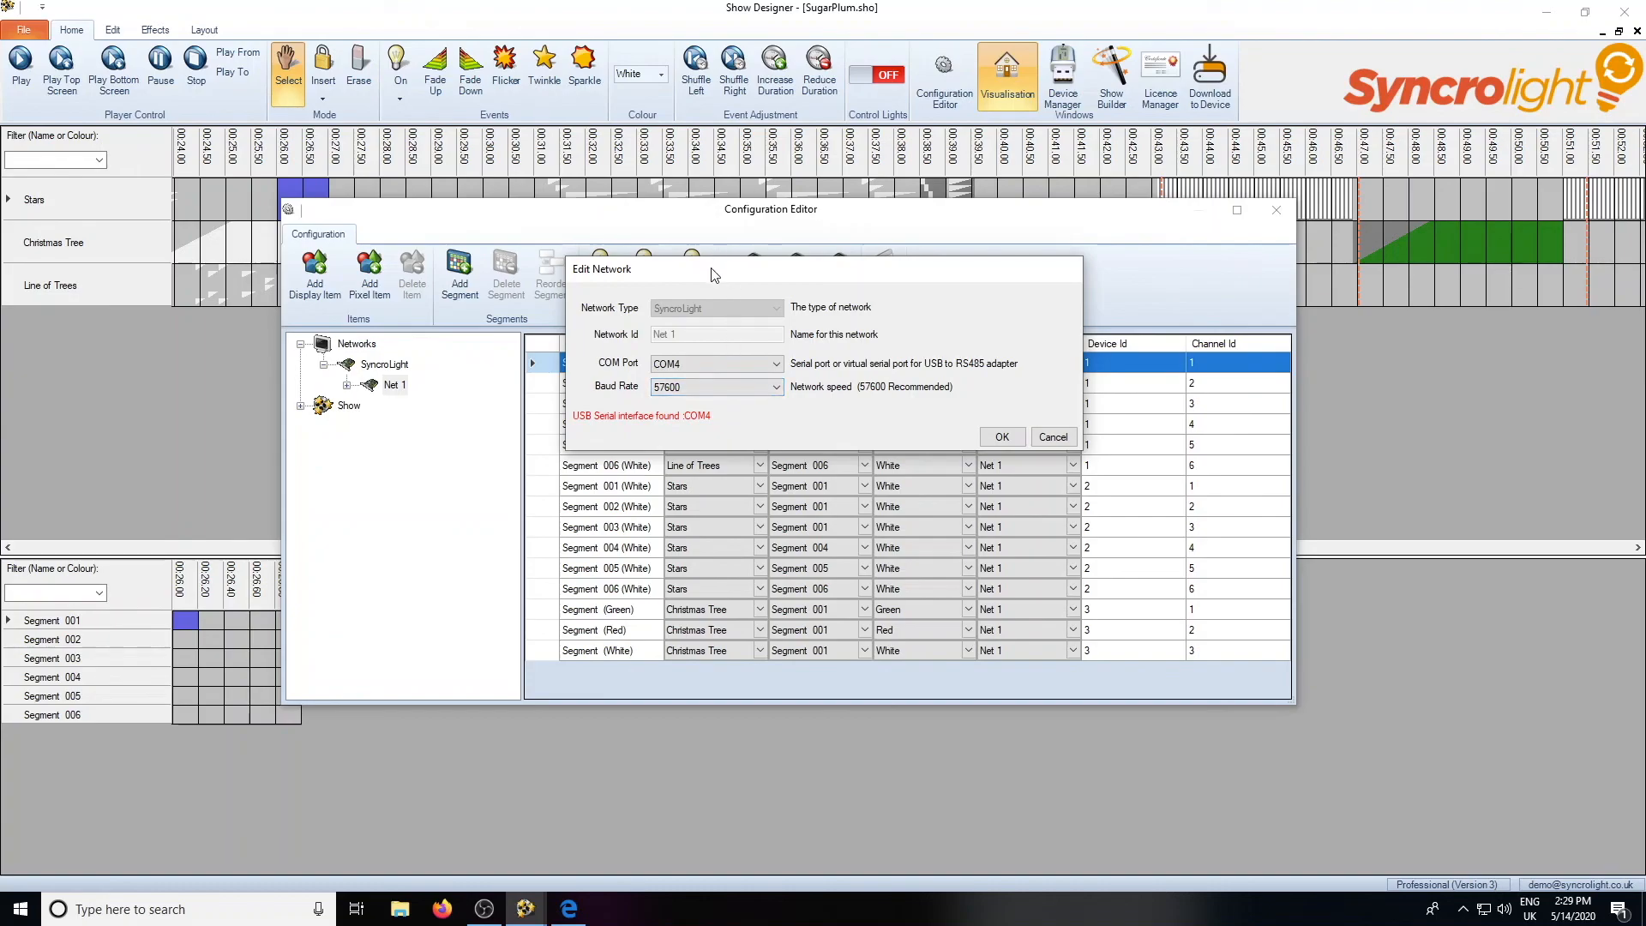
drag(716, 270, 612, 297)
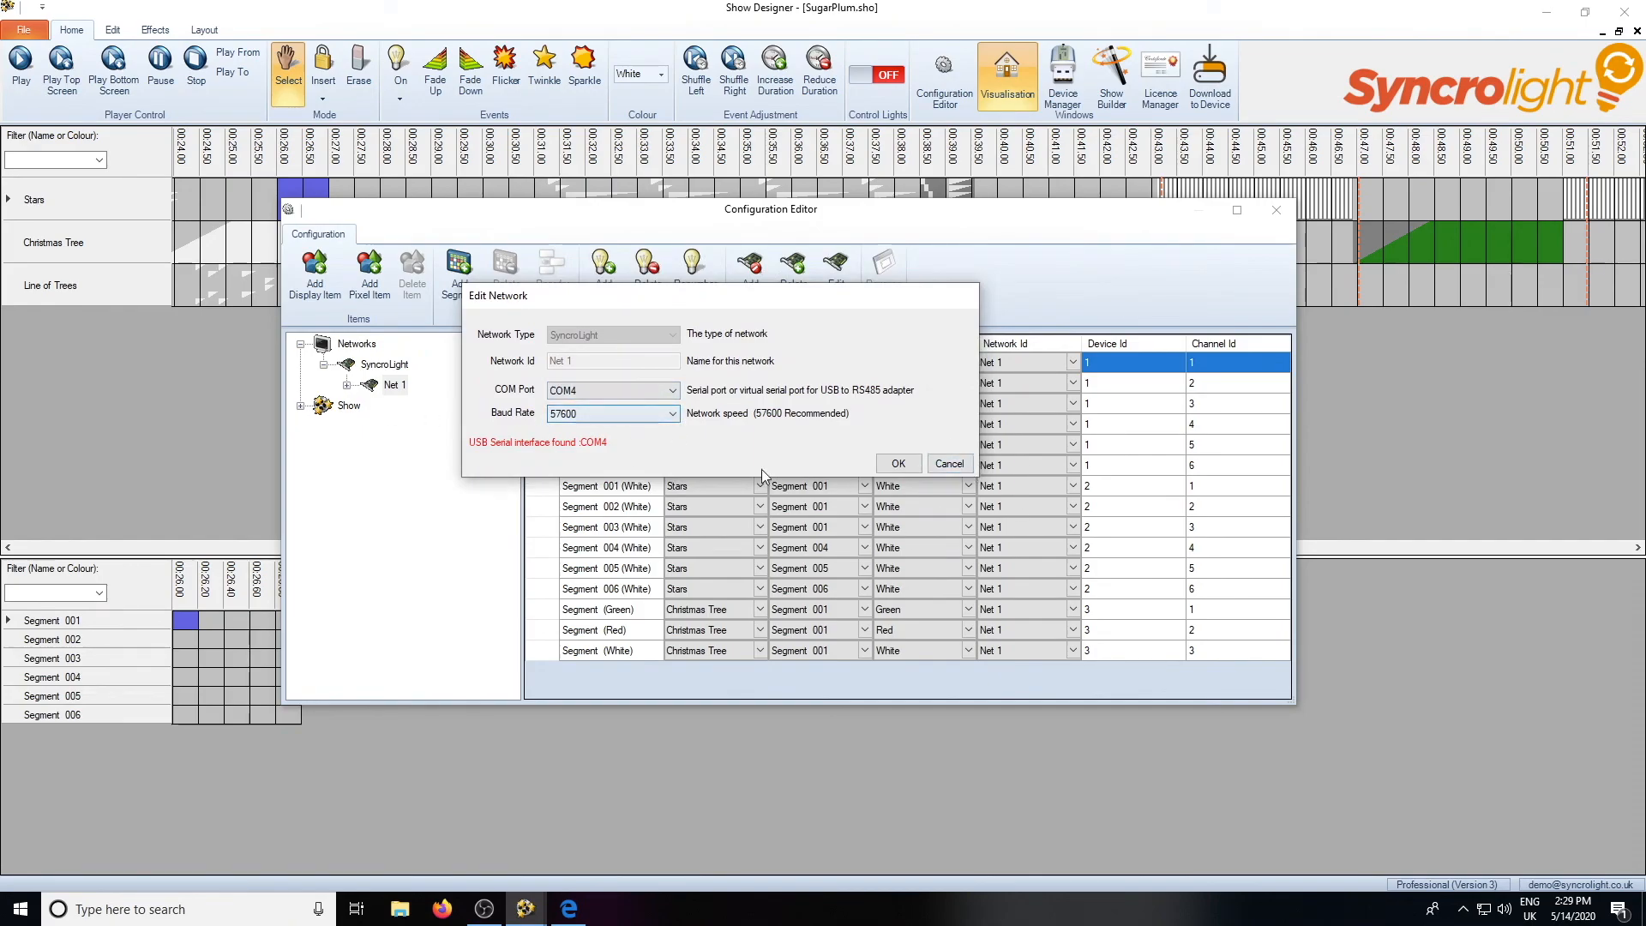
click(950, 464)
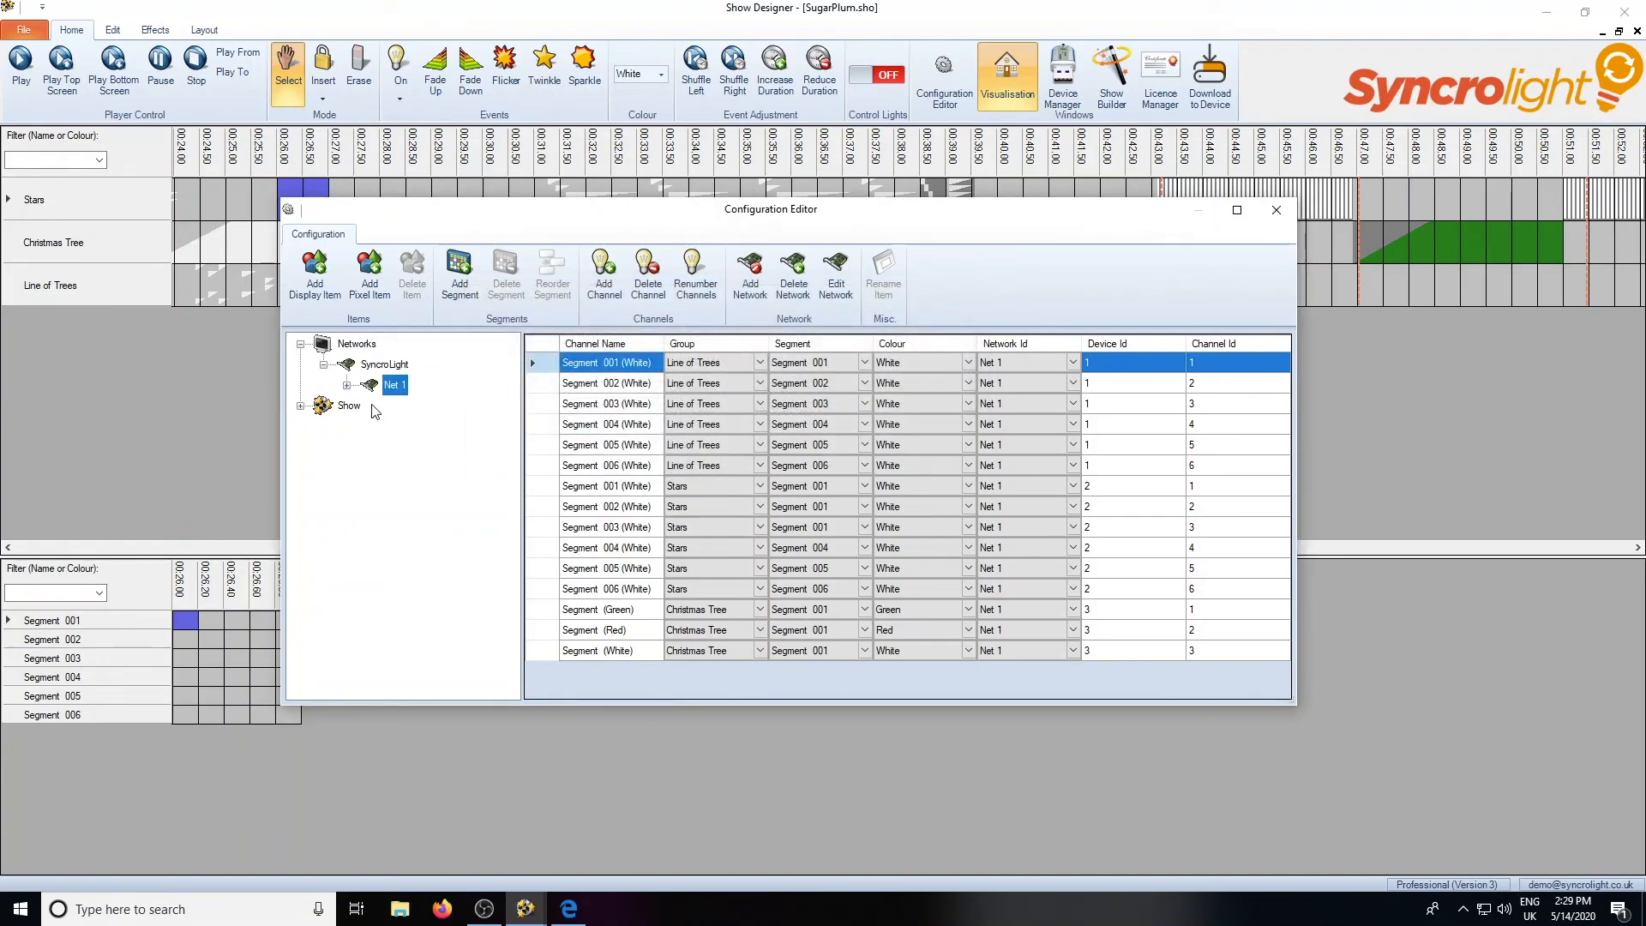
Add a network of type SyncroLight (Ethernet) with the network ID Net 2.
click(346, 385)
click(346, 385)
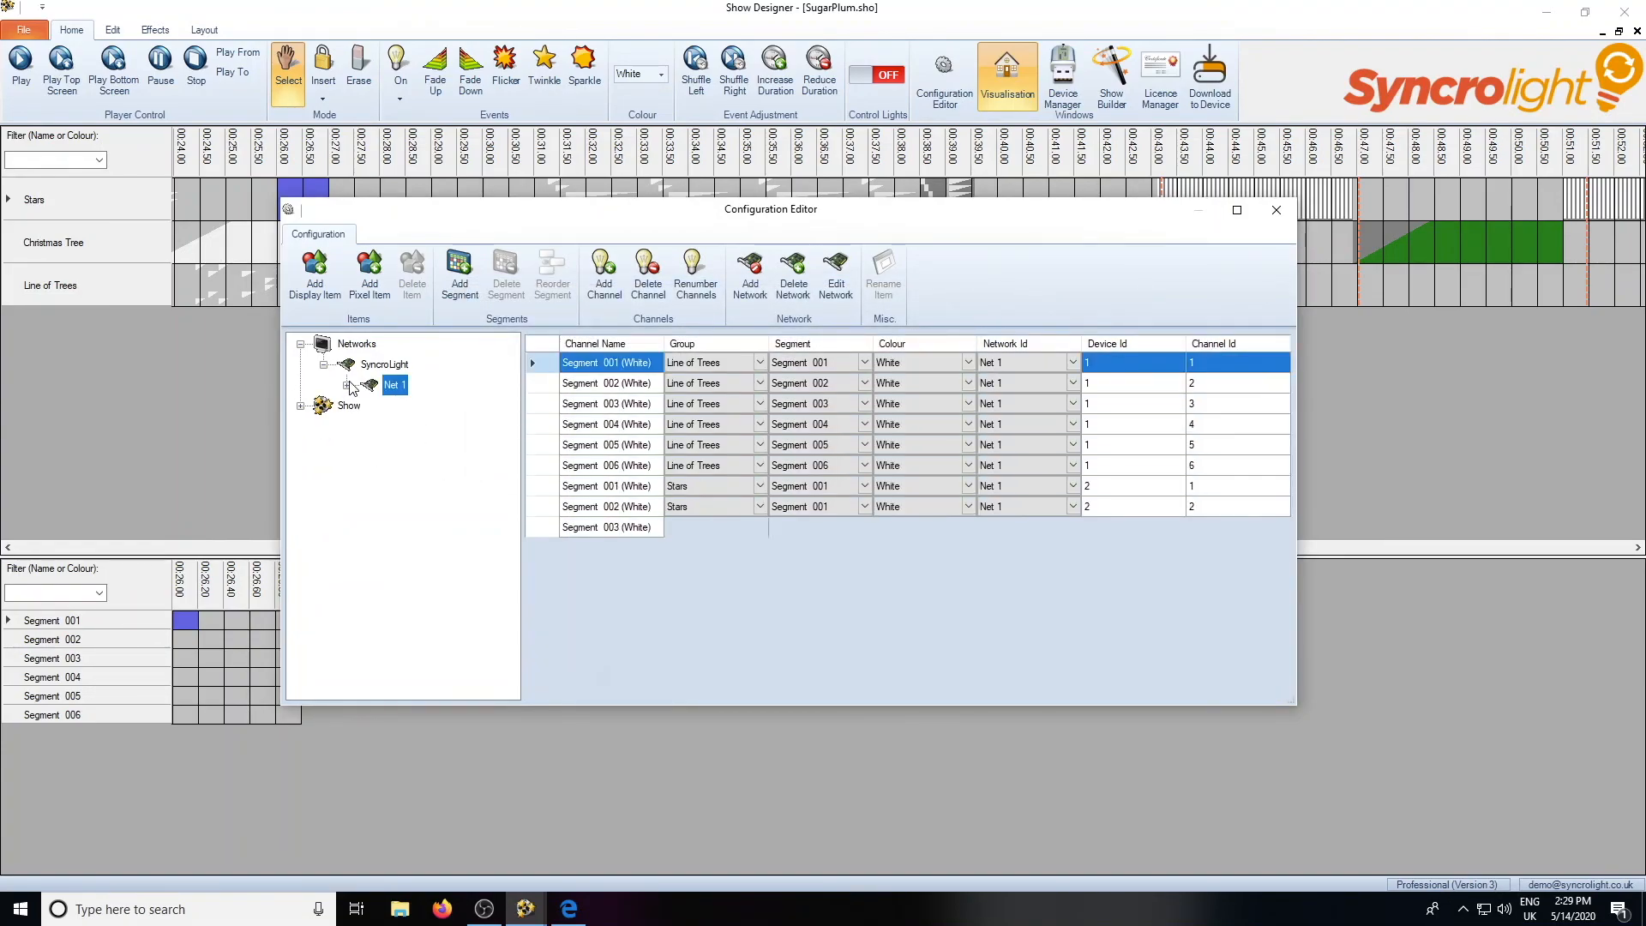
click(839, 288)
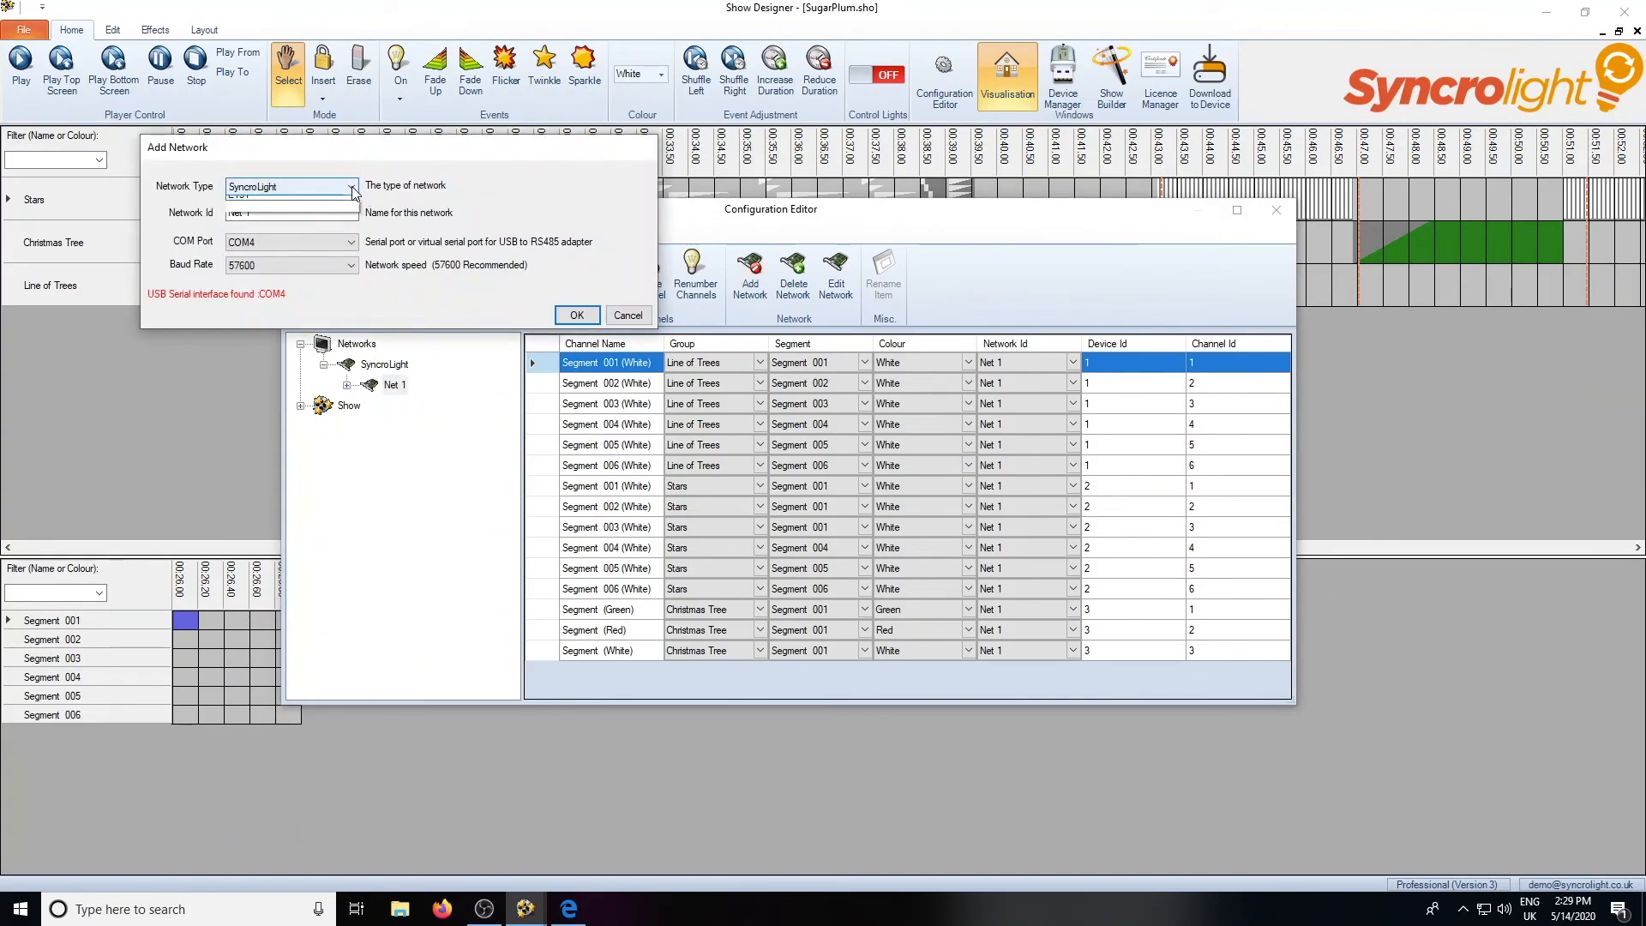
click(278, 187)
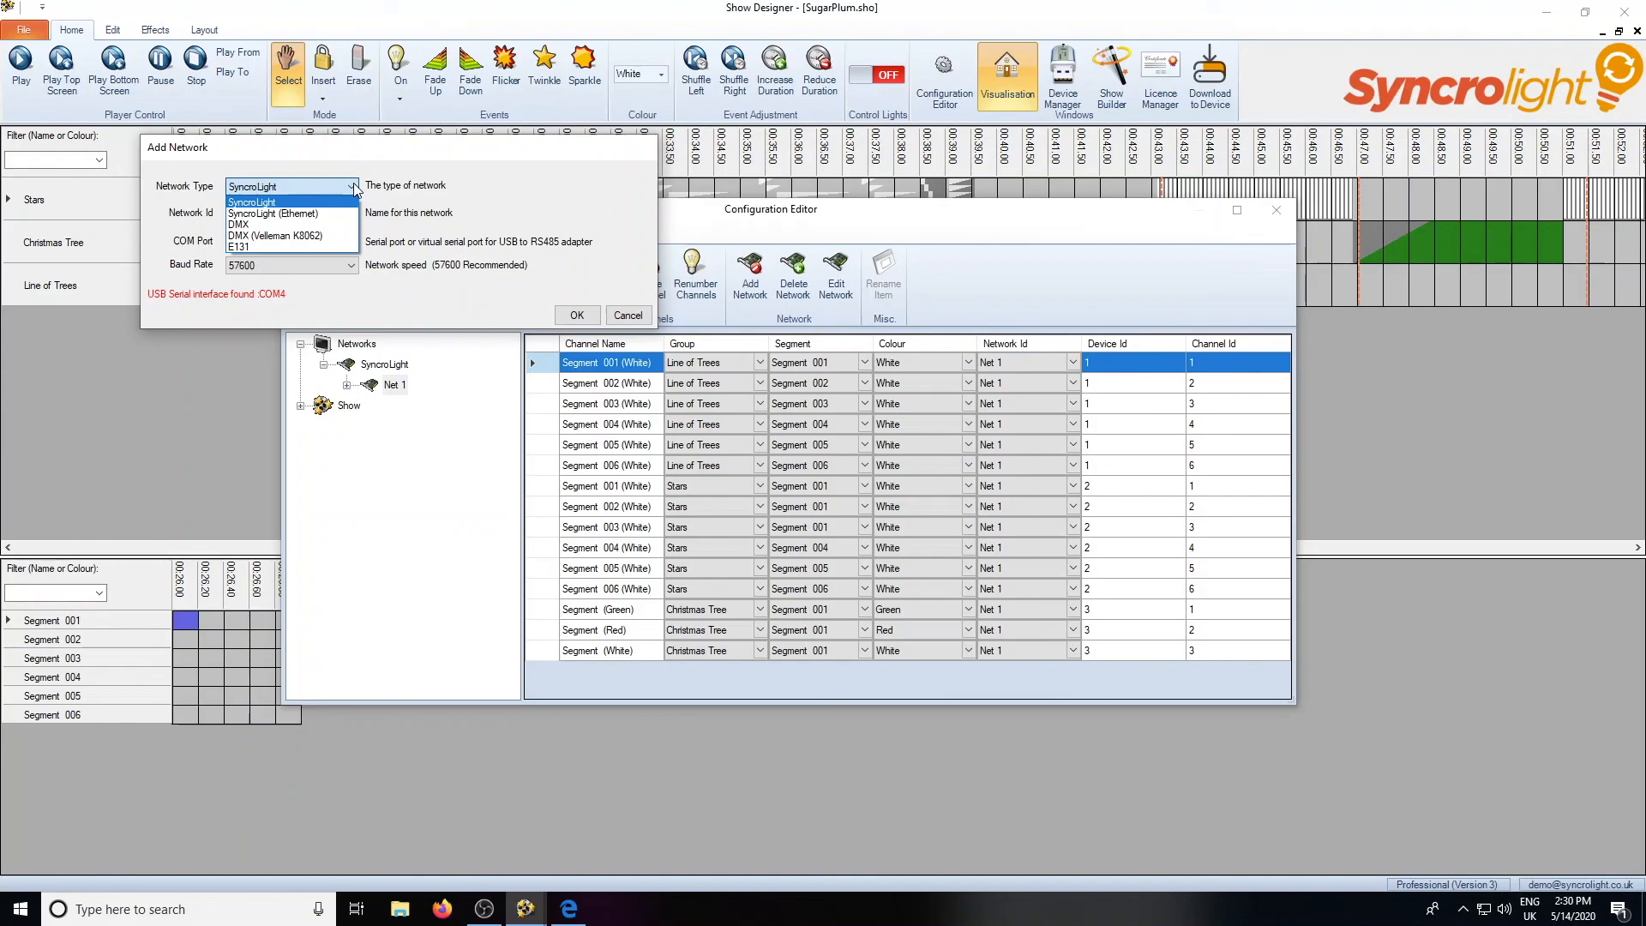
click(261, 214)
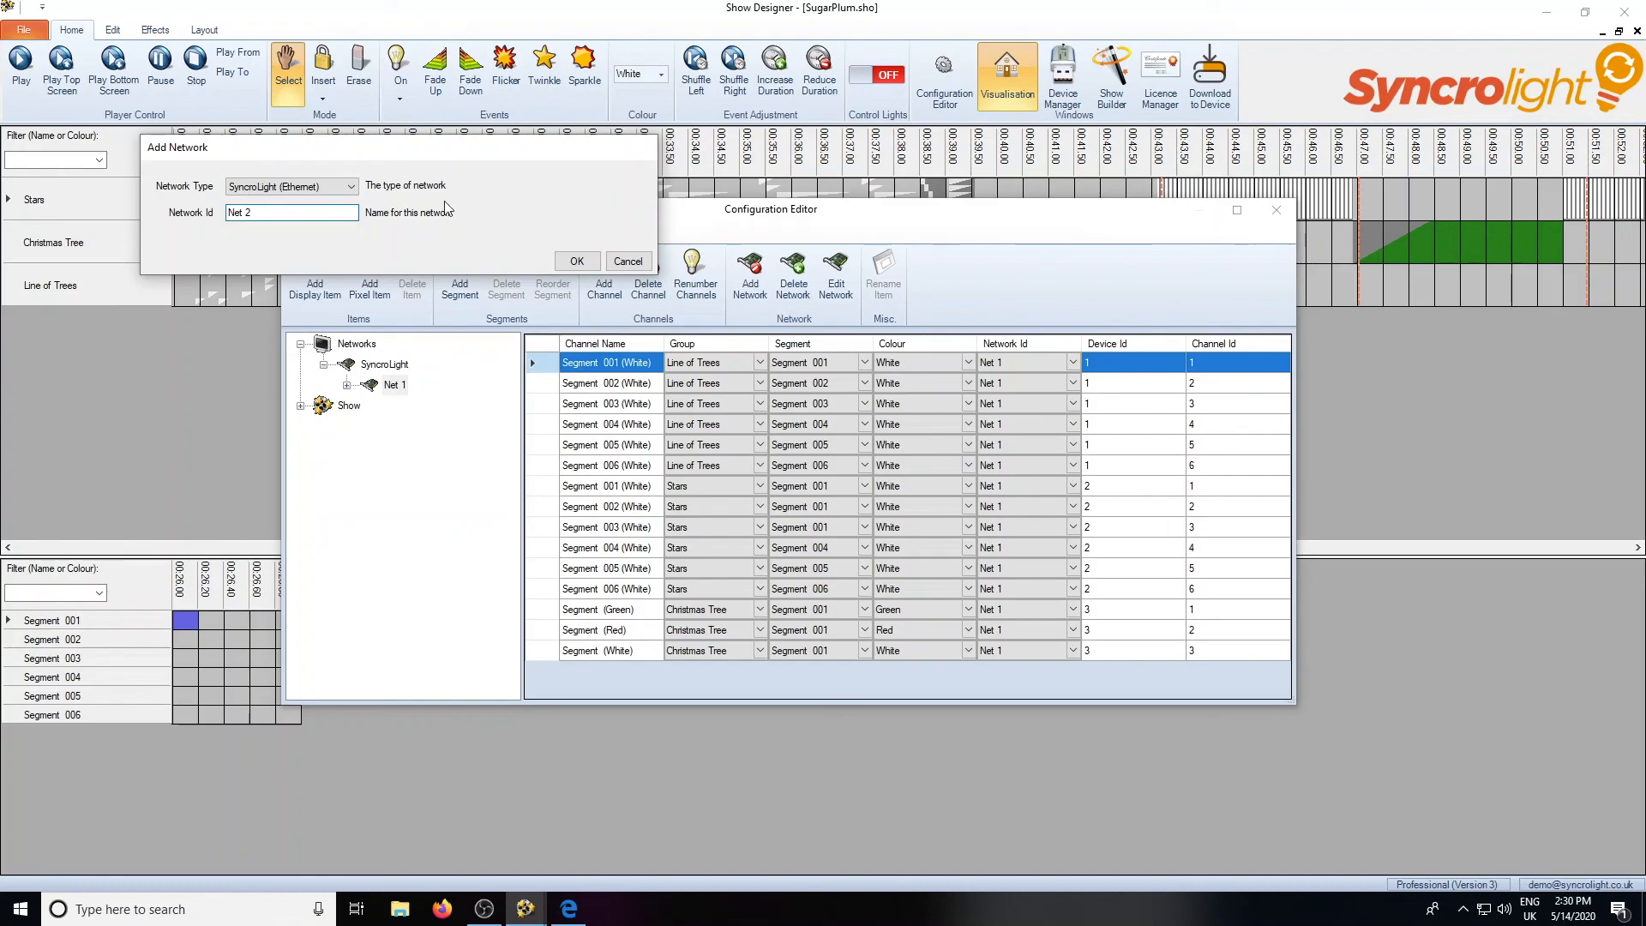
click(576, 261)
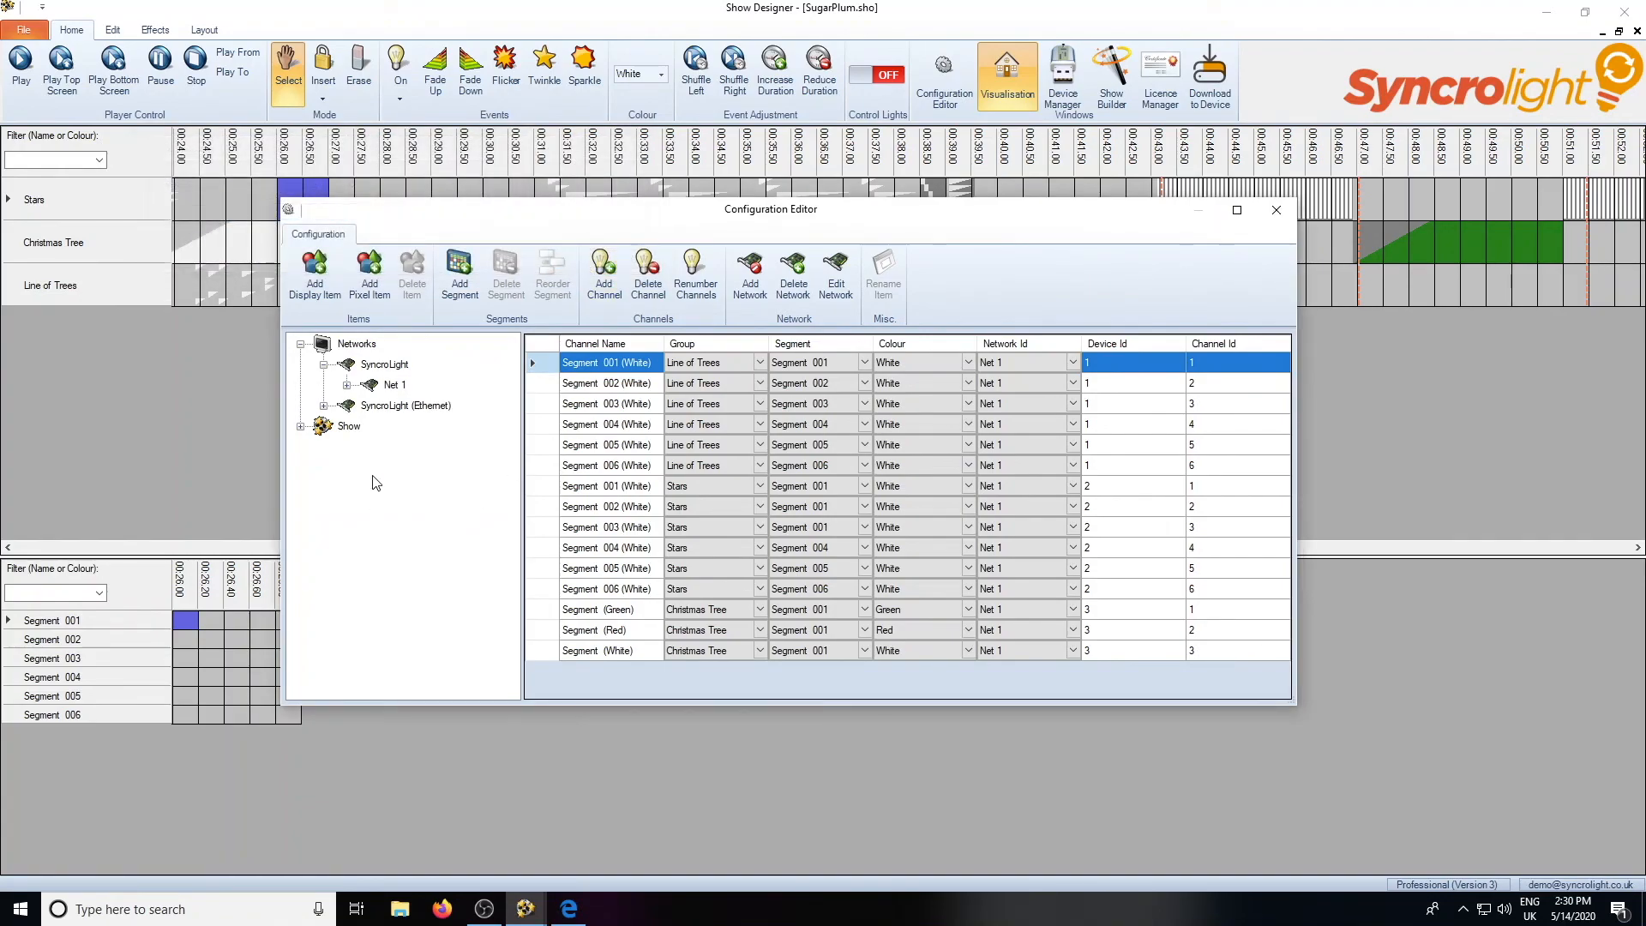
Expand the SyncroLight (Ethernet) branch and compare the contents of Net 1 with those of Net 2.
click(325, 406)
click(395, 385)
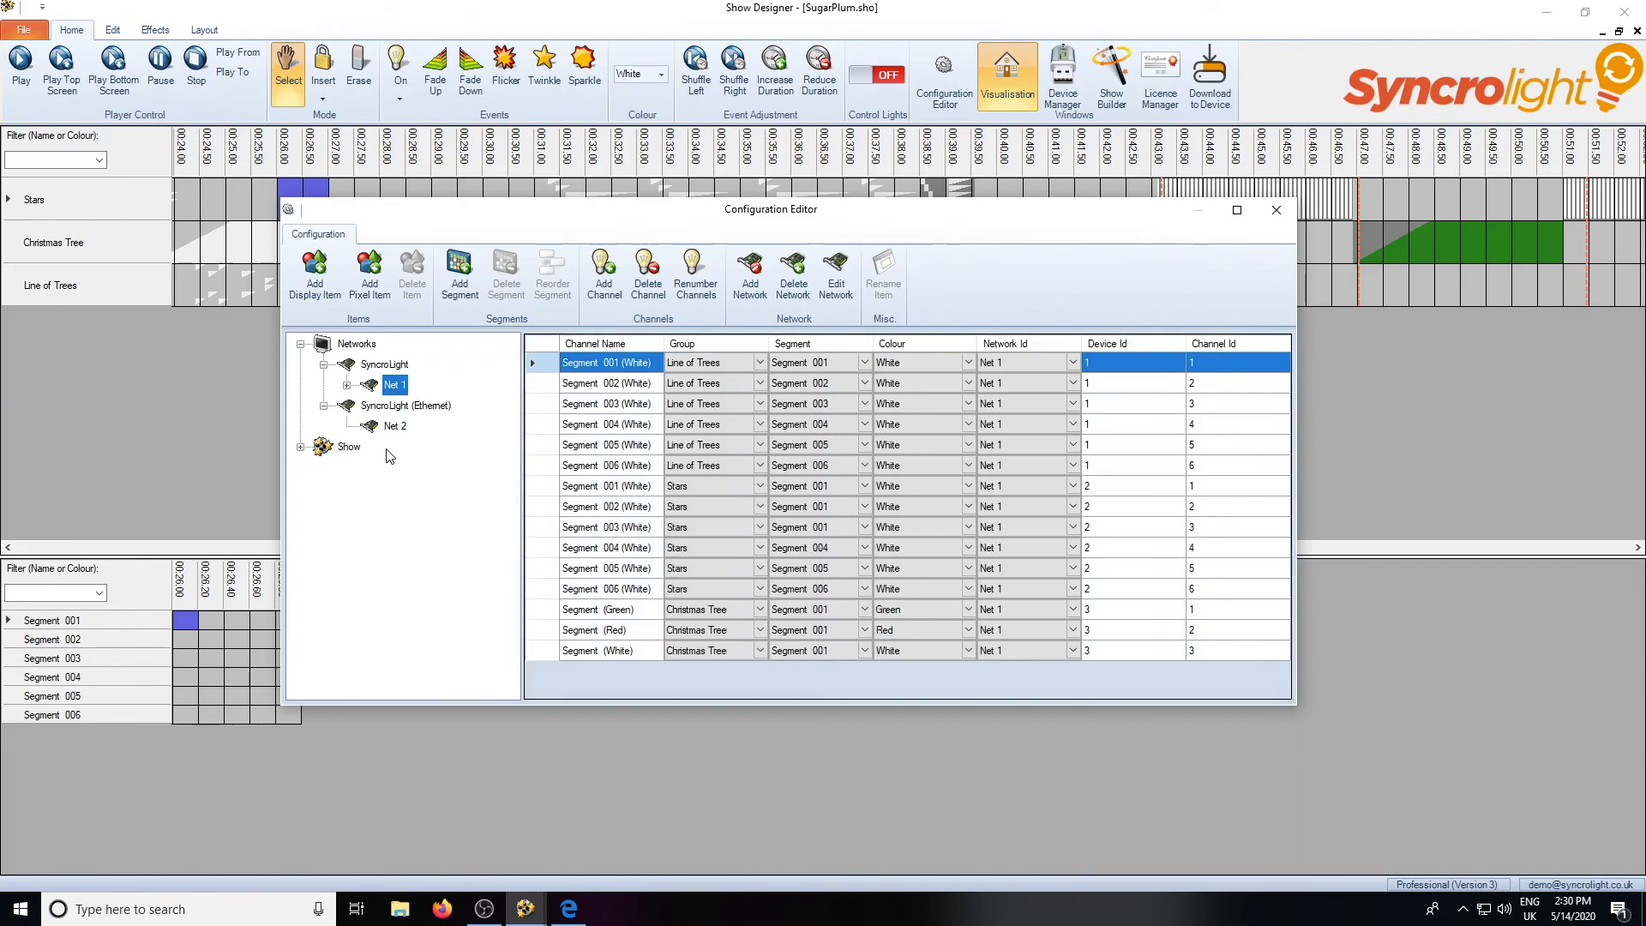
click(388, 427)
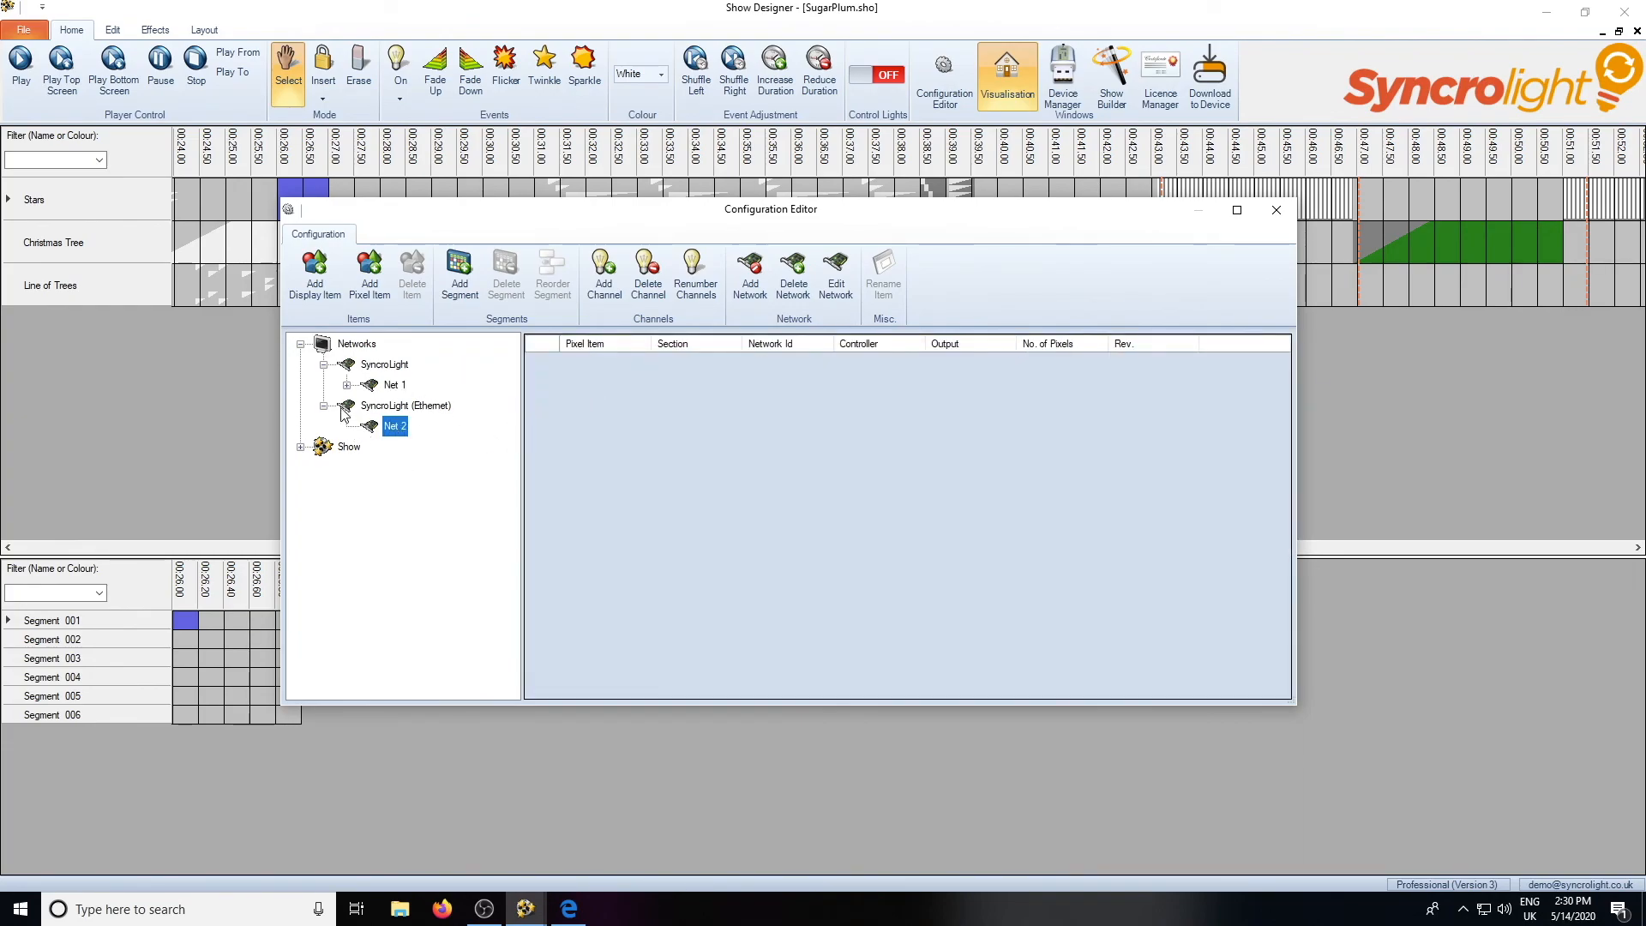
Delete the Net 2 network from the SyncroLight (Ethernet) branch.
click(393, 405)
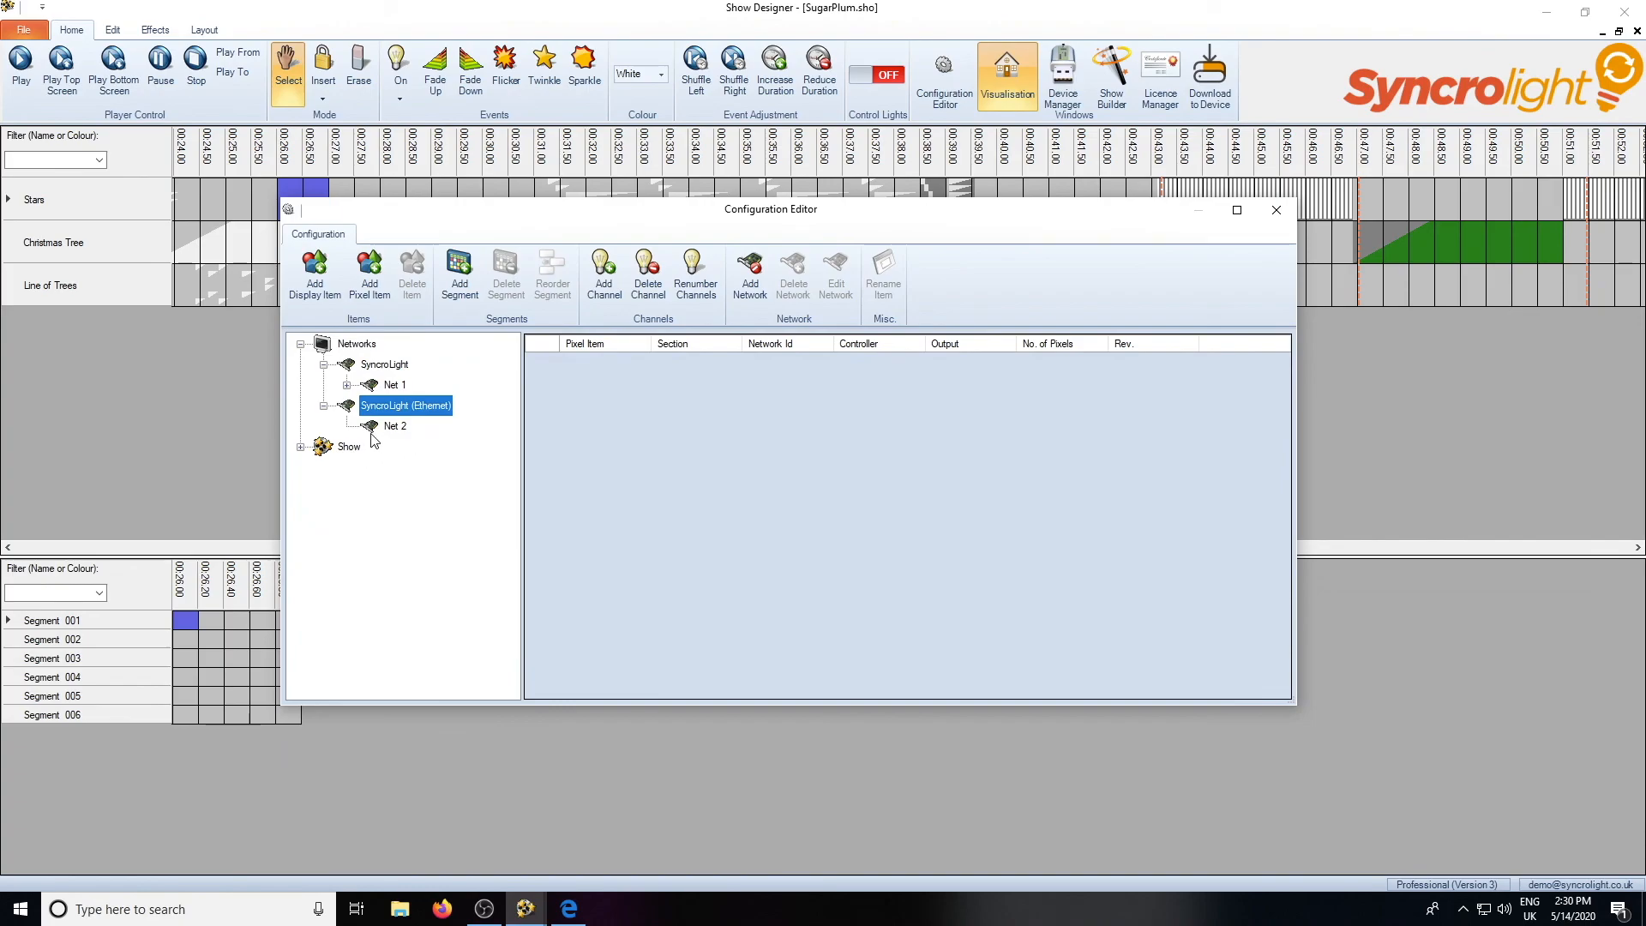
click(394, 426)
click(790, 298)
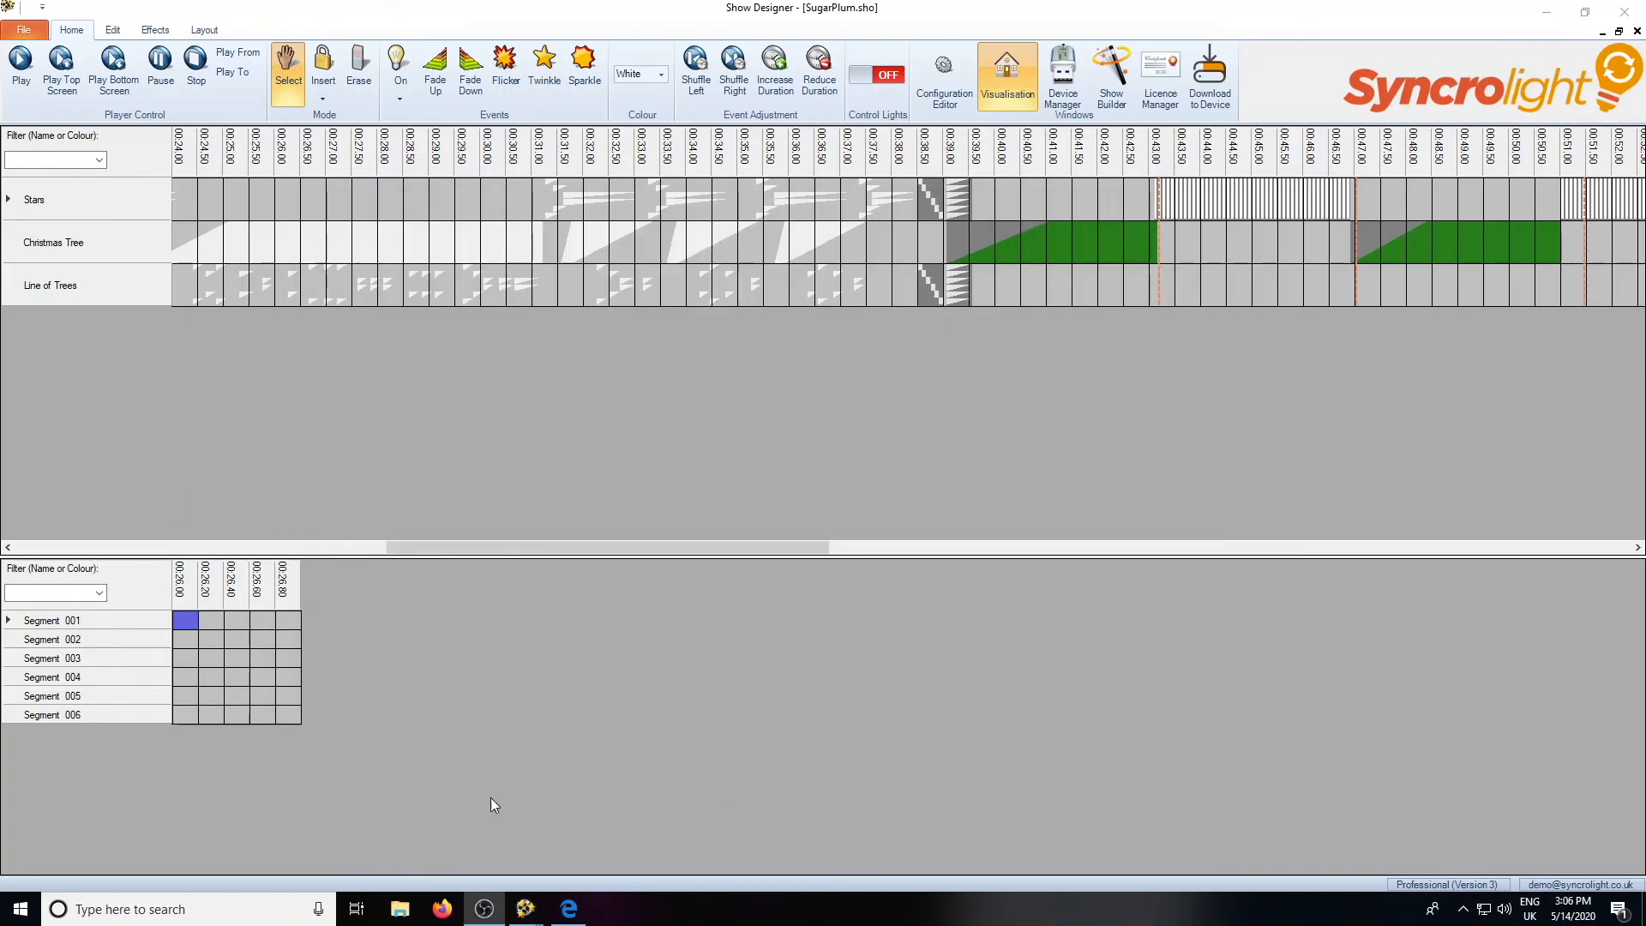
Open the beat tool, examine its playback, reaction time and action settings alongside the beat lines in the grid, and close it.
drag(551, 548, 560, 455)
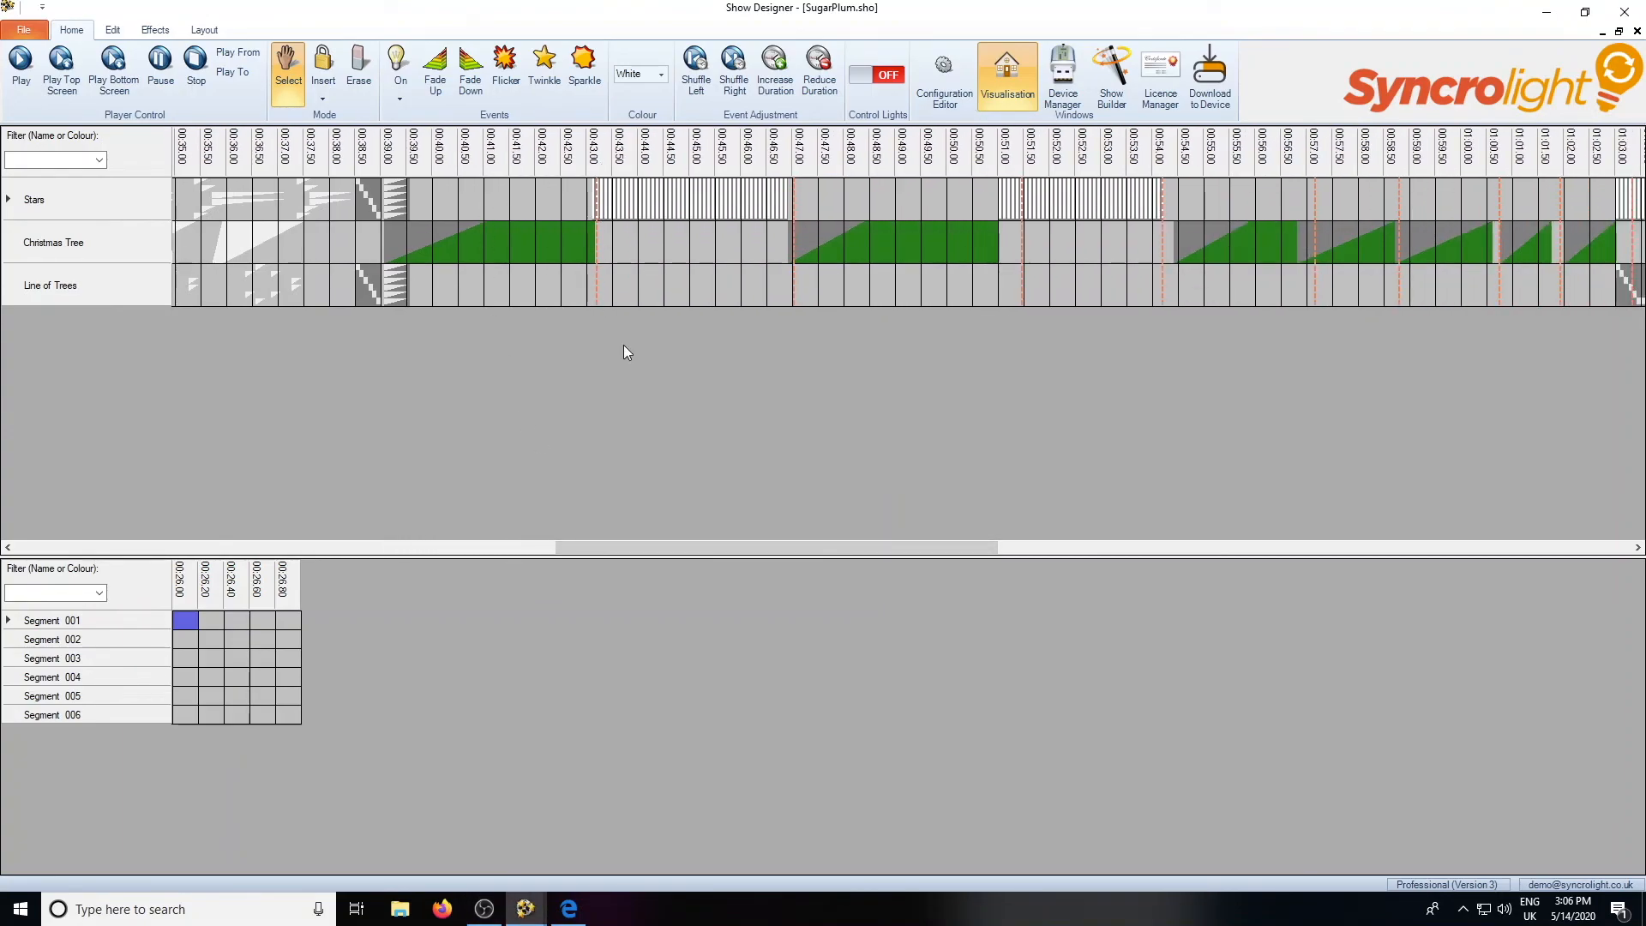
mouse_move(799, 548)
mouse_down()
mouse_move(1227, 549)
mouse_move(662, 553)
mouse_move(801, 548)
mouse_up()
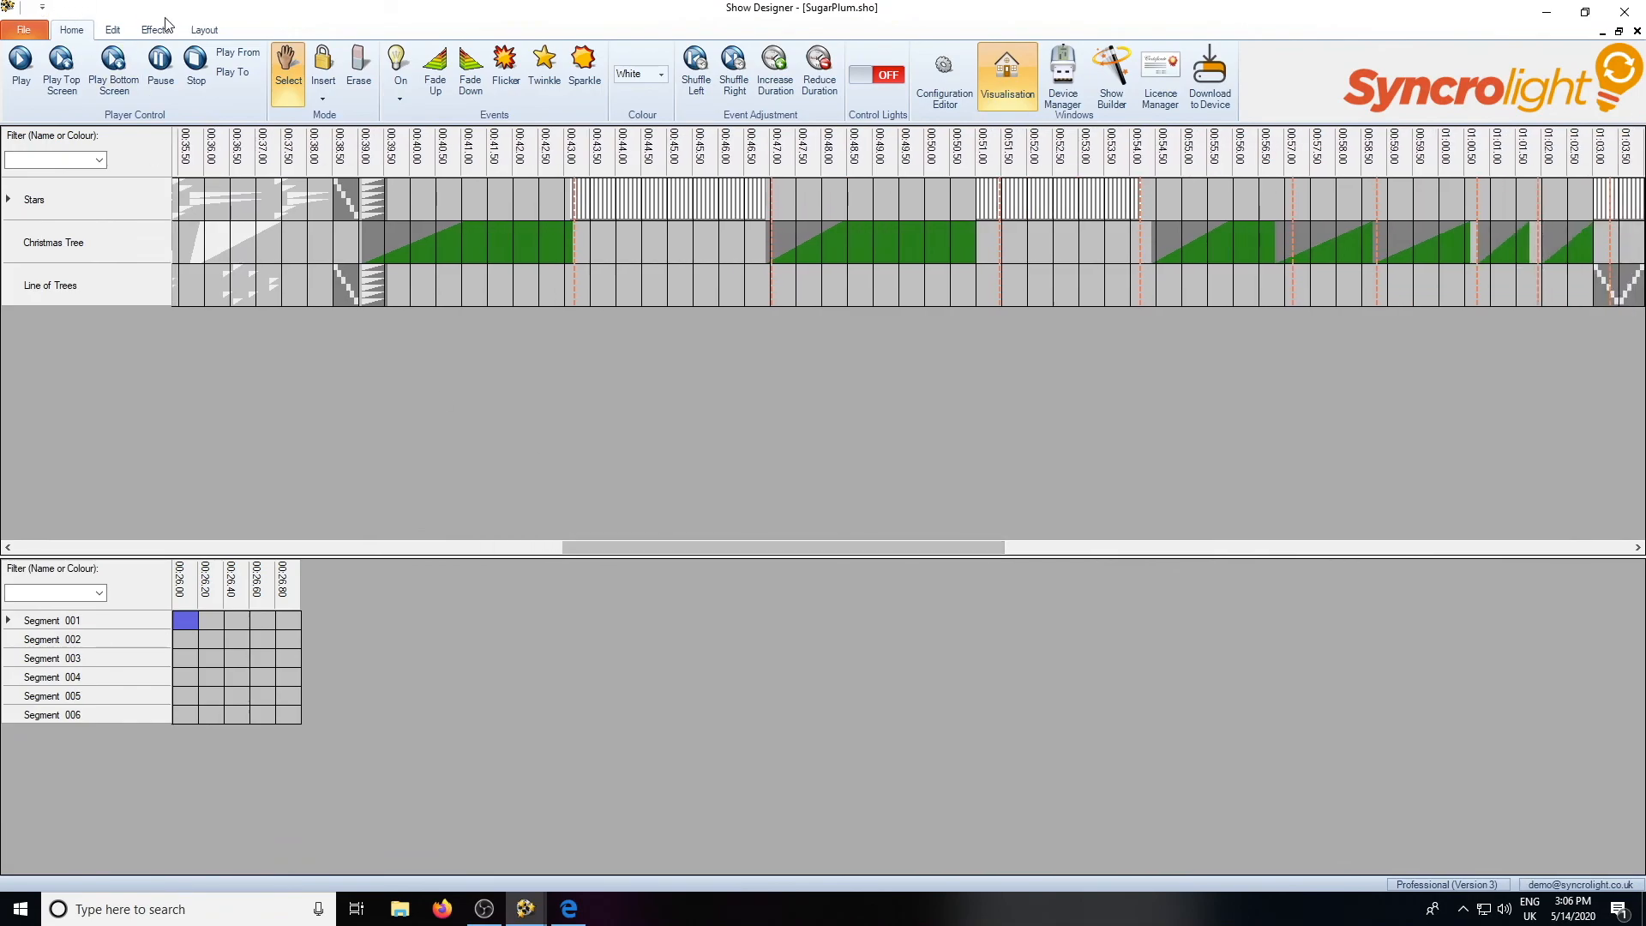
click(199, 31)
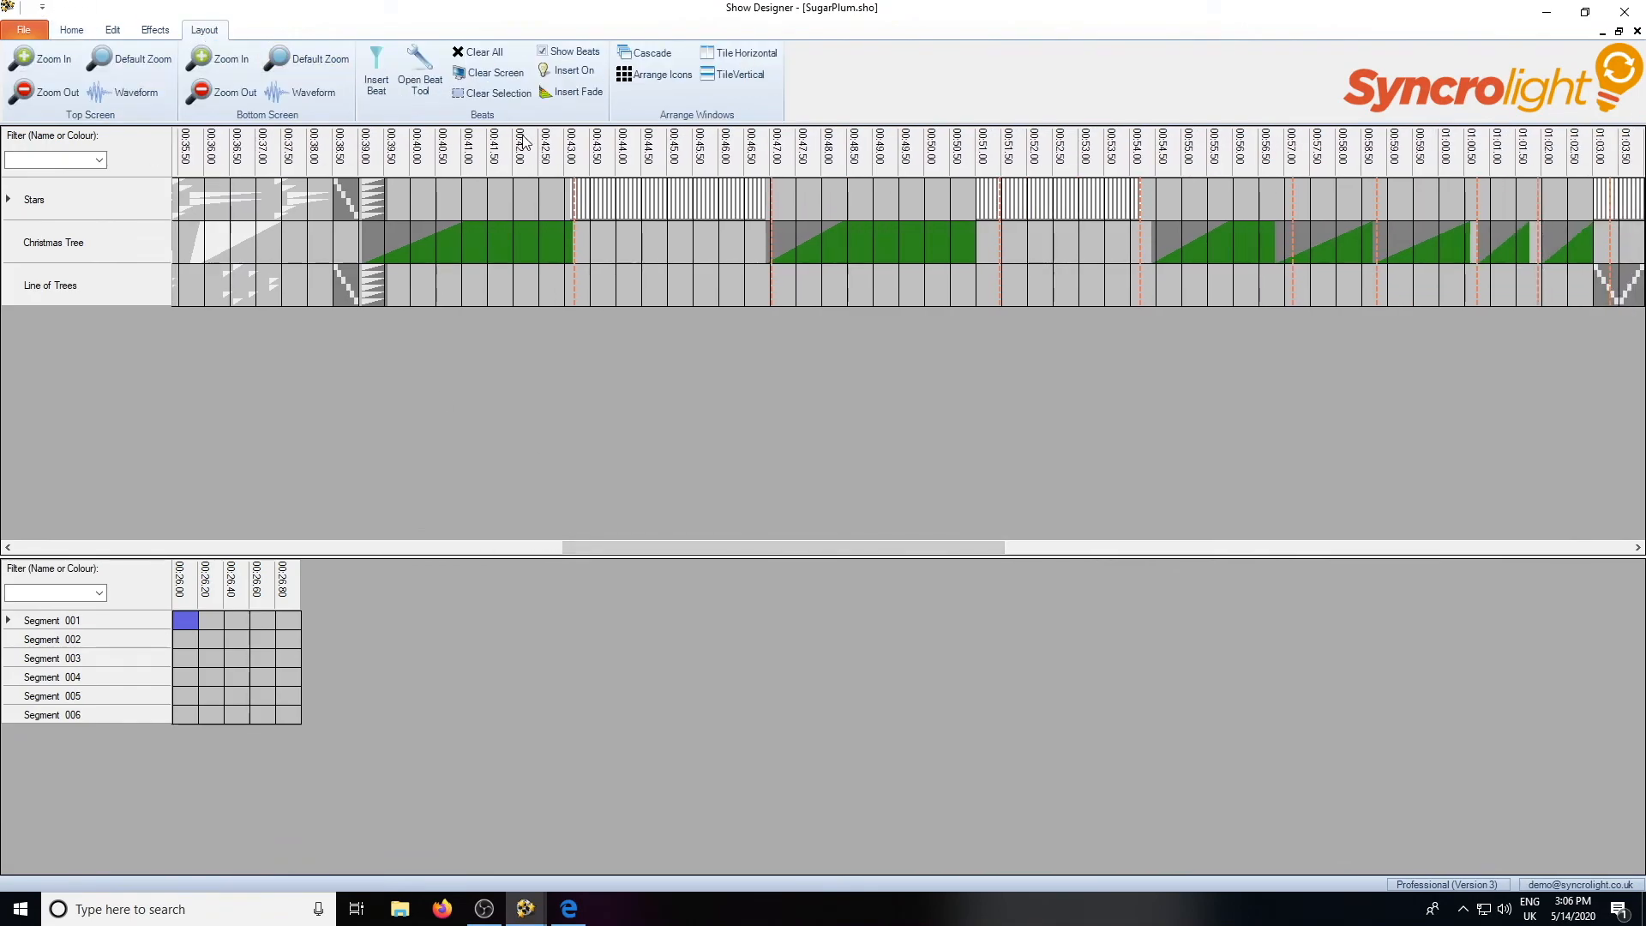
click(418, 86)
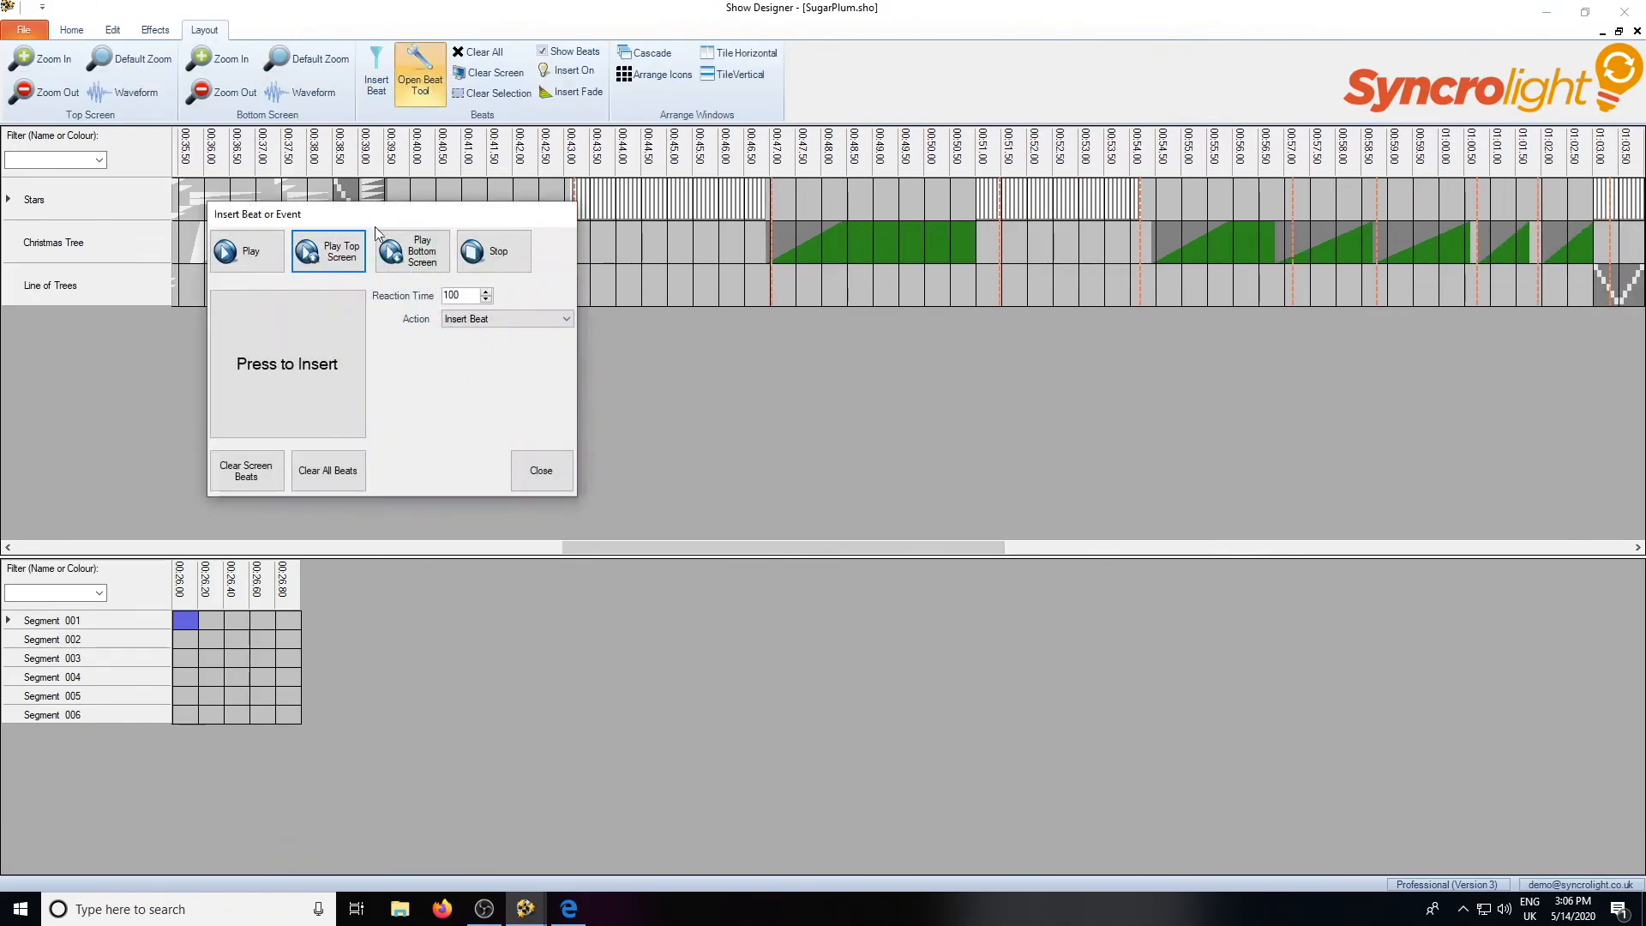
drag(403, 219, 466, 371)
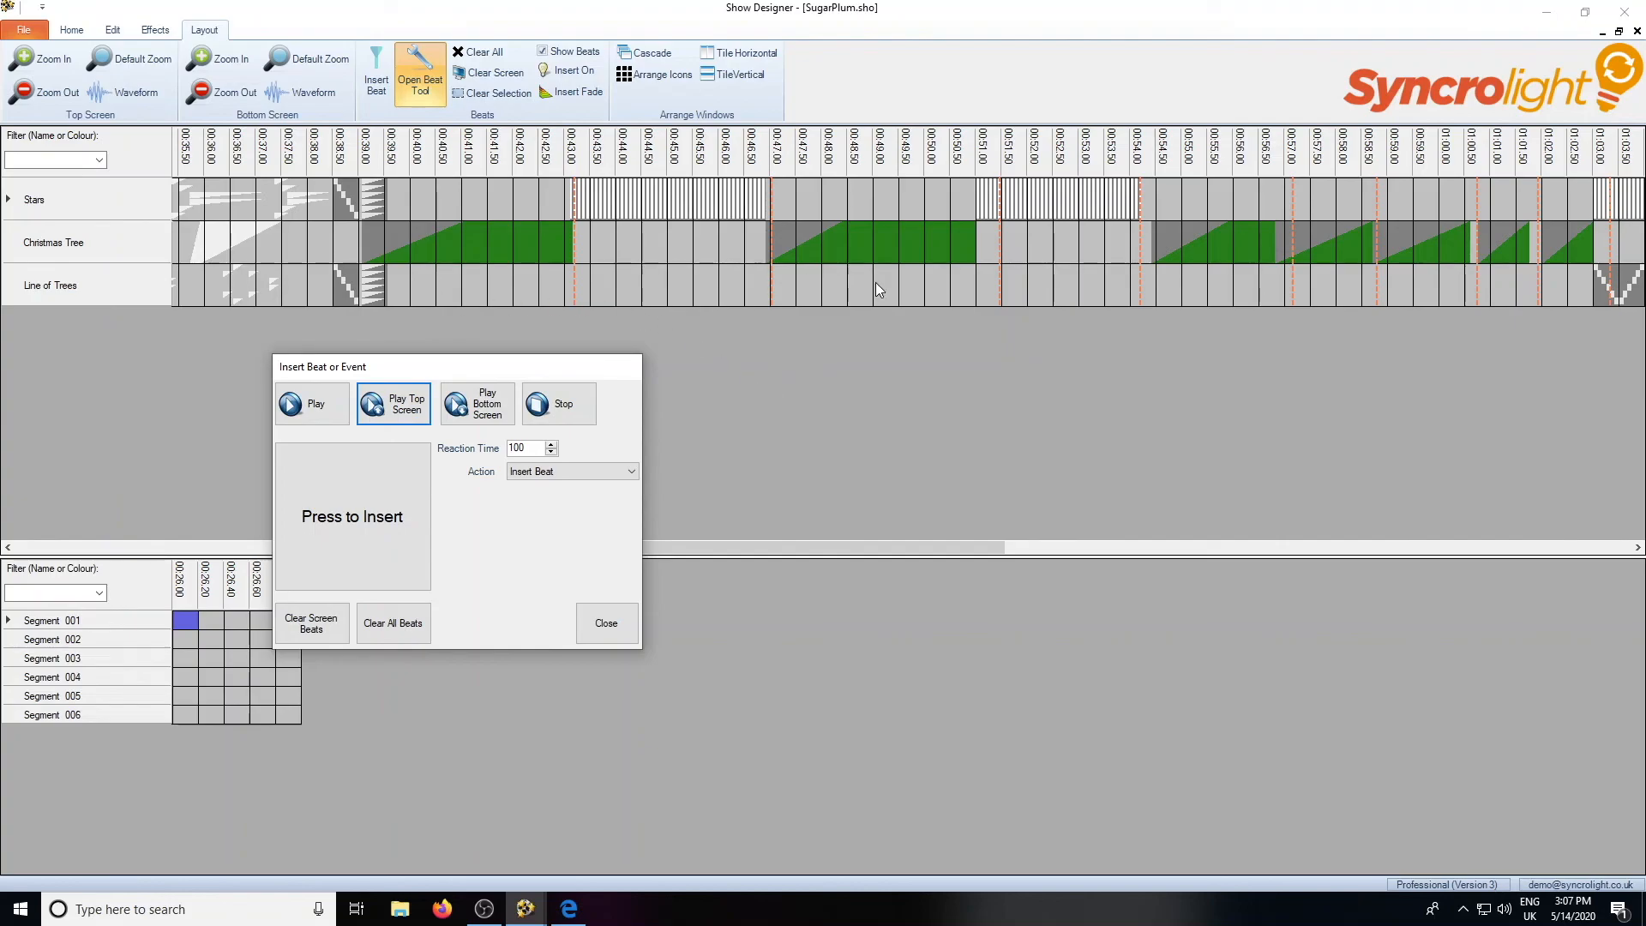
drag(428, 375, 367, 384)
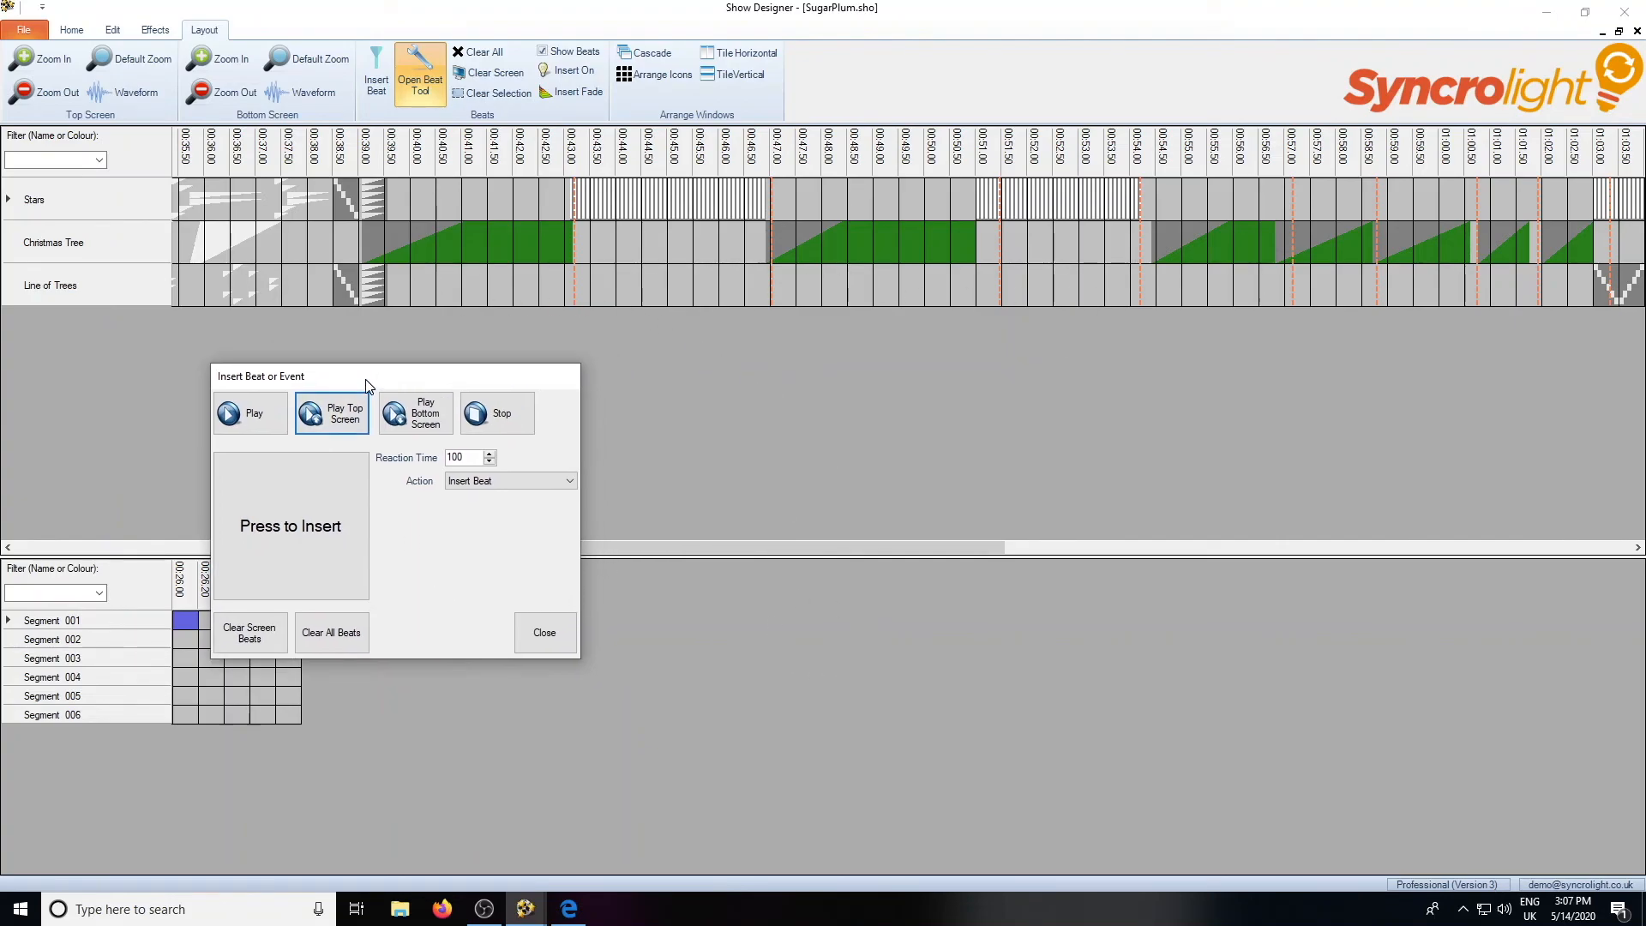
click(893, 551)
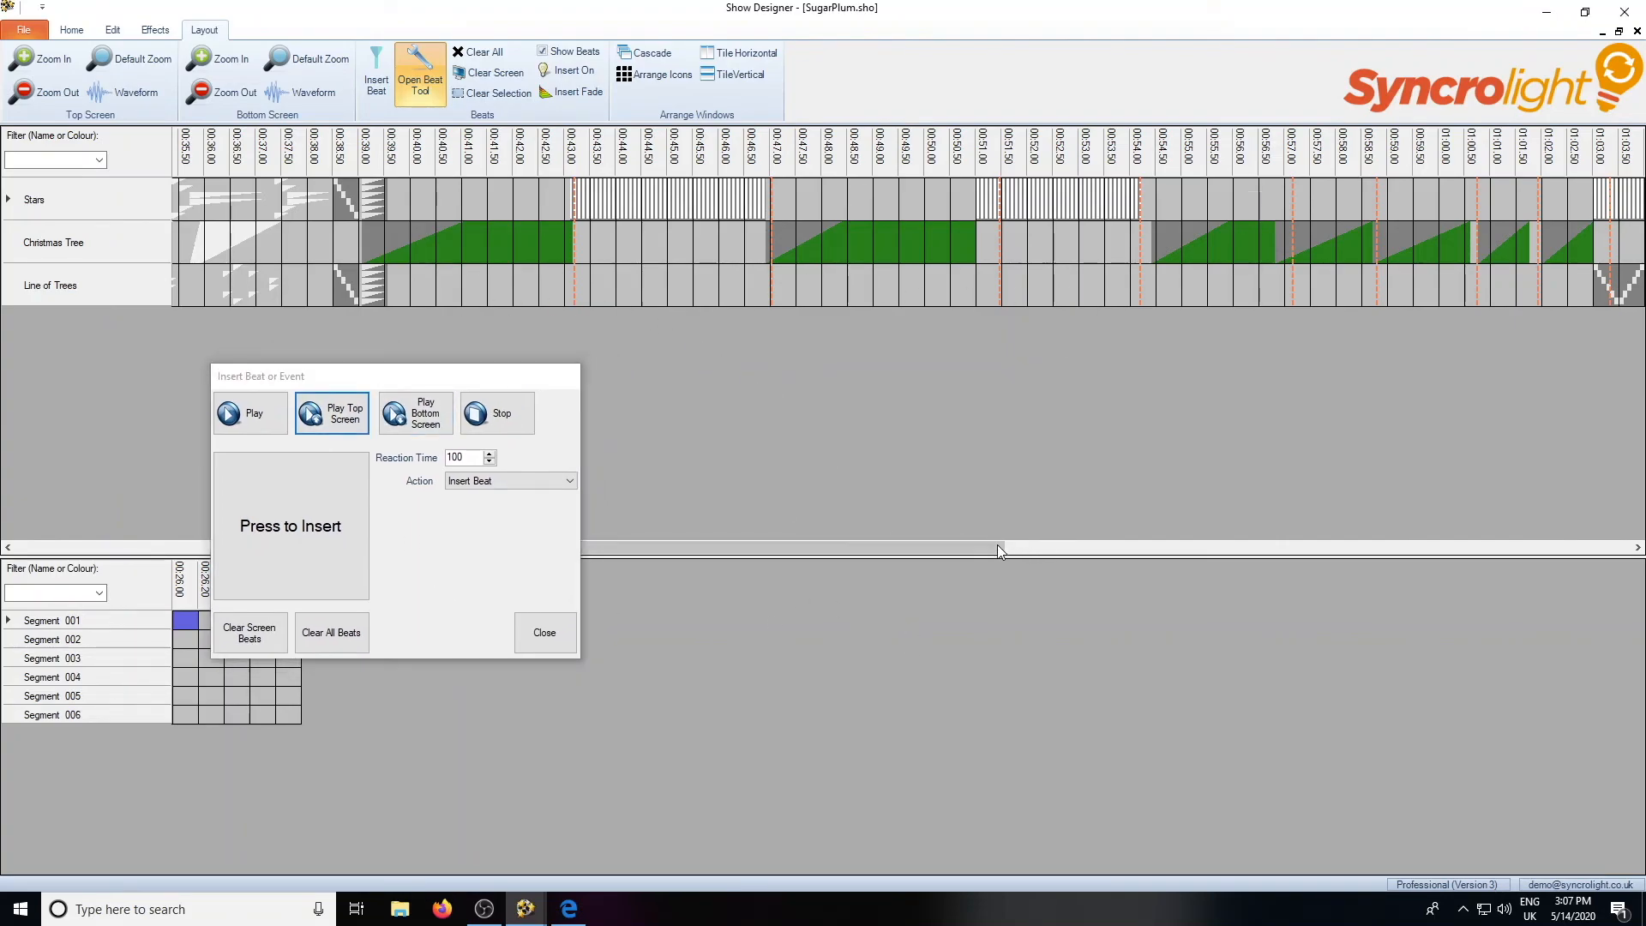
click(547, 642)
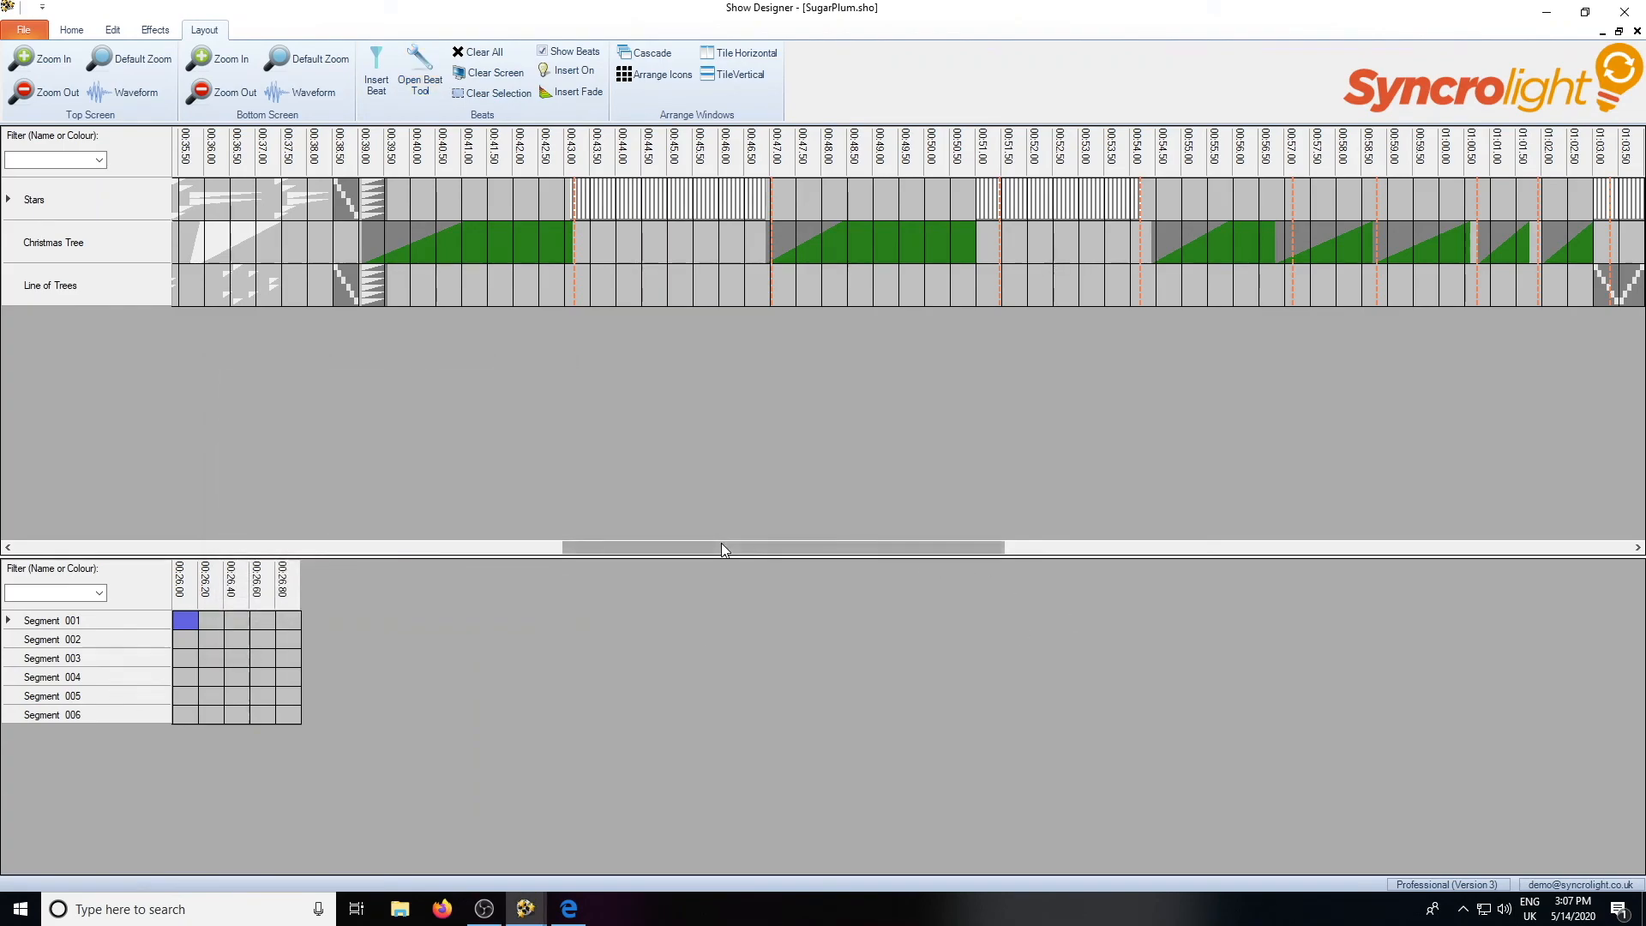
Clear the beats within the Line of Trees selection from 00:00.50 to 00:15.50 at the start of the show.
drag(898, 563, 452, 525)
drag(594, 512, 12, 506)
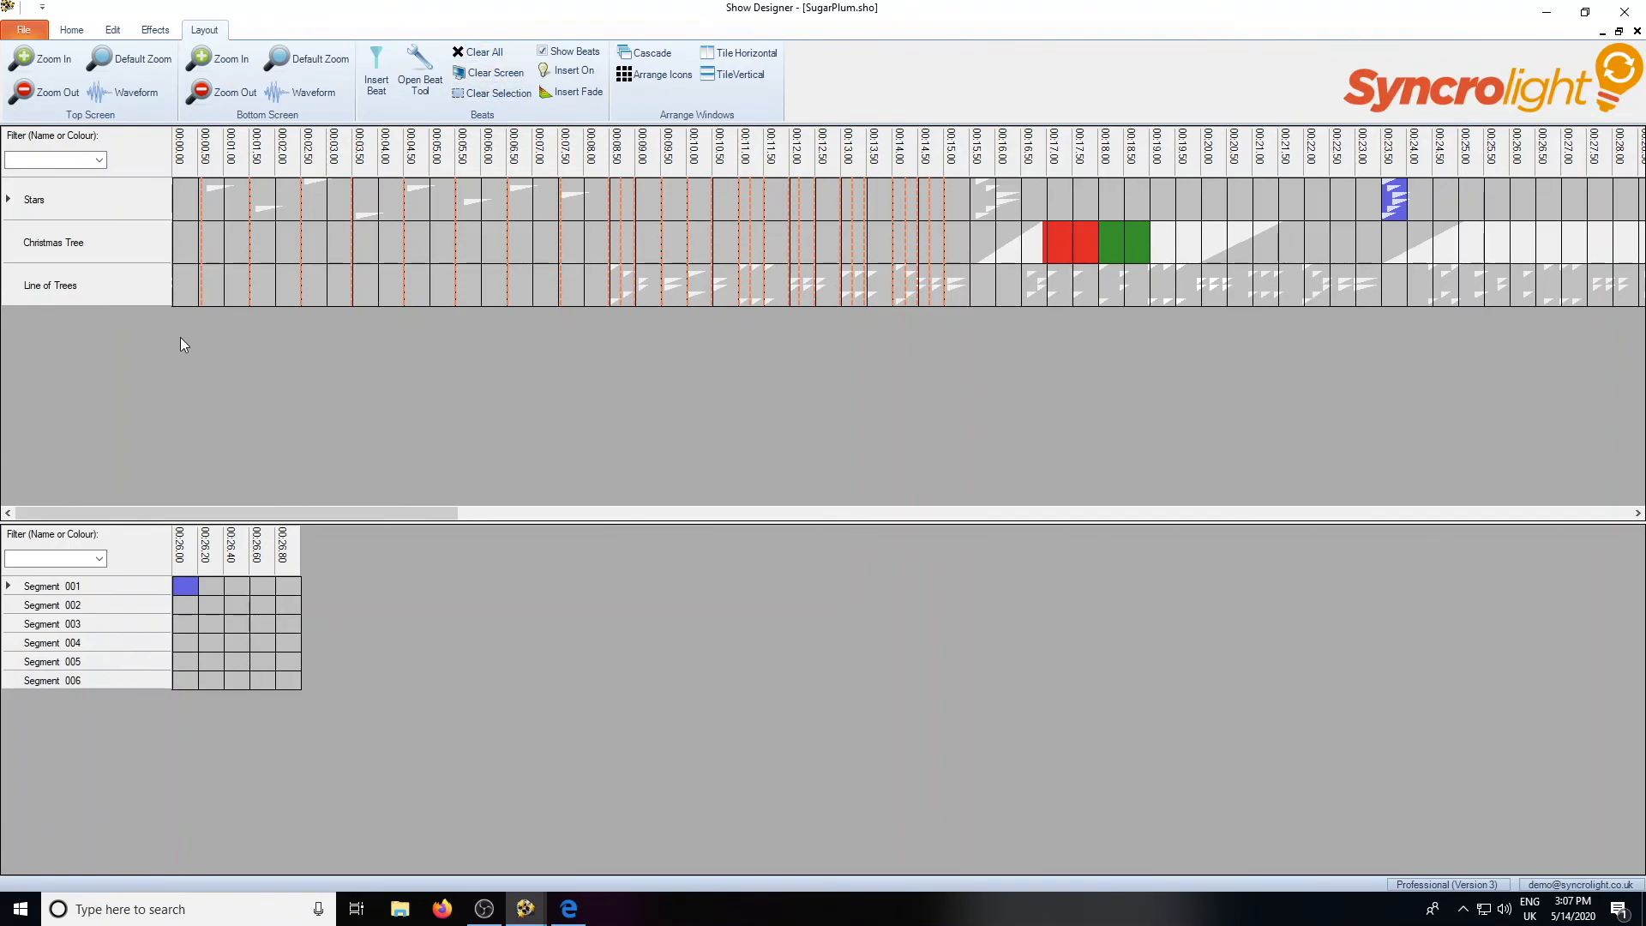
drag(203, 281, 958, 284)
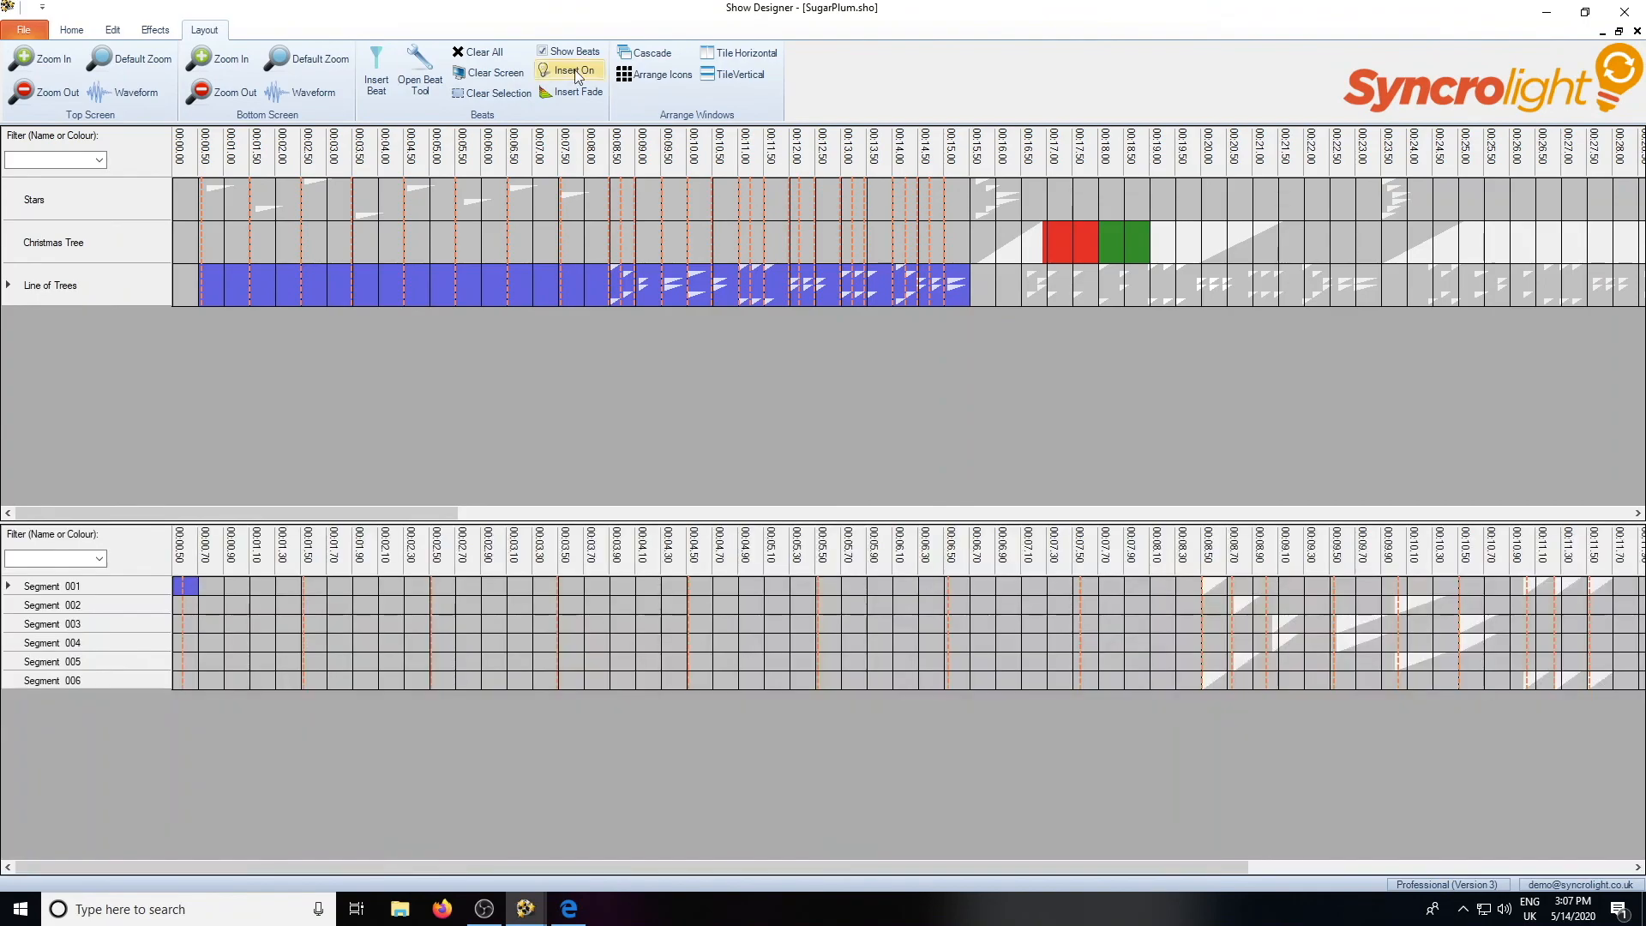
click(489, 96)
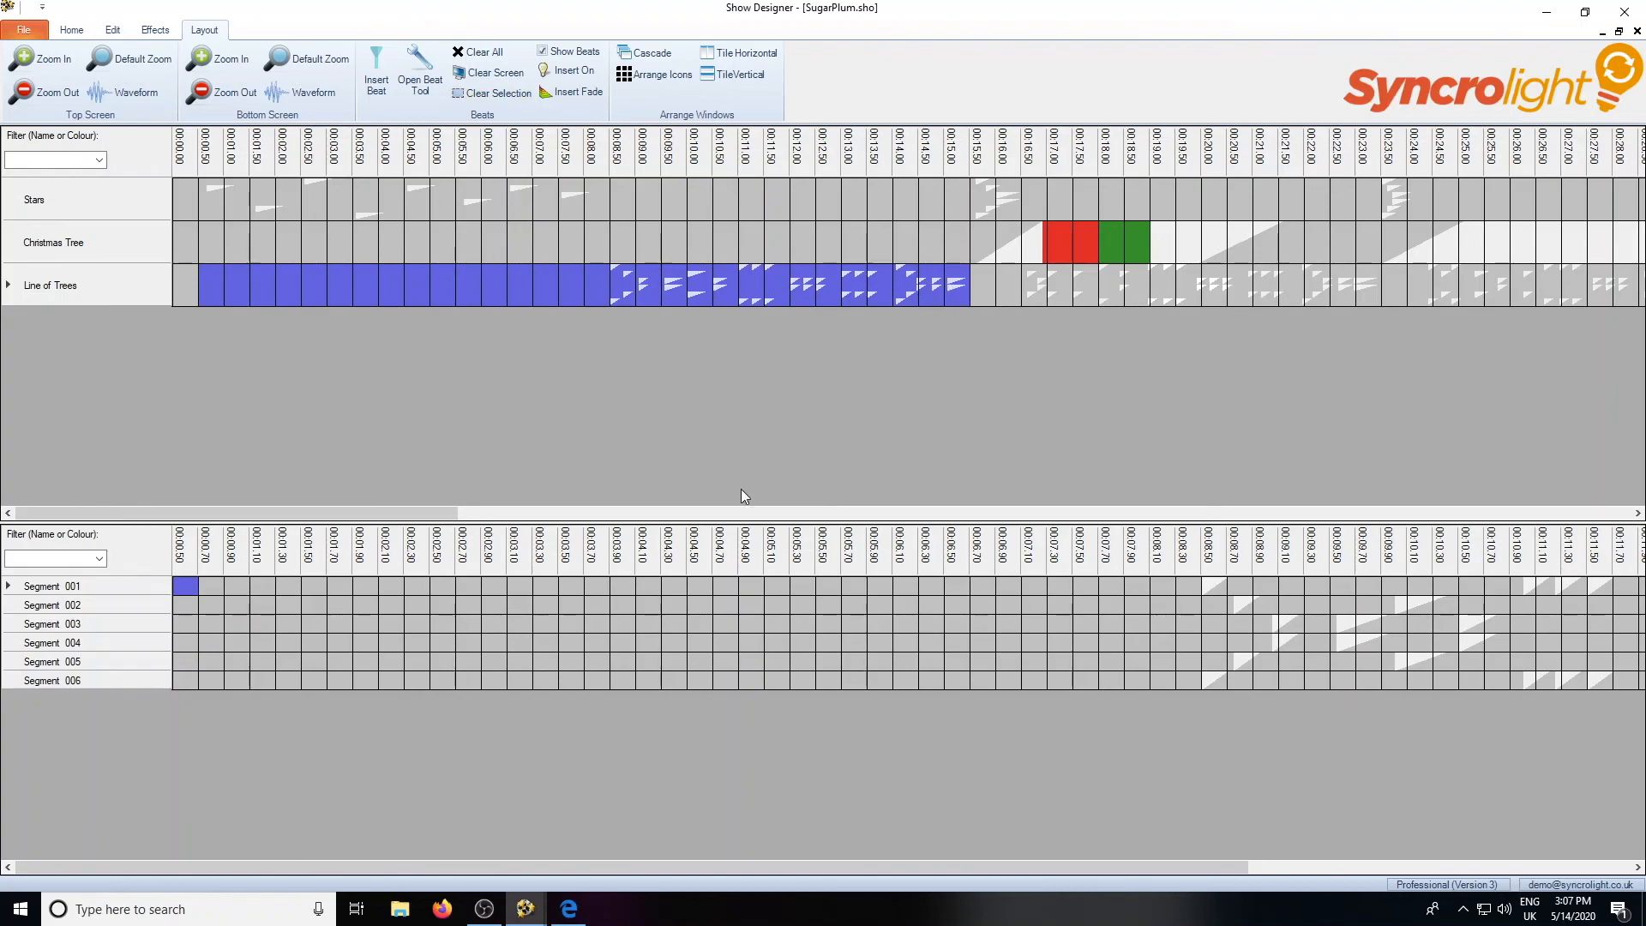
Play the top screen with the beat tool, insert beats in time with the music using the Insert Beat action, and stop playback.
drag(388, 513, 391, 451)
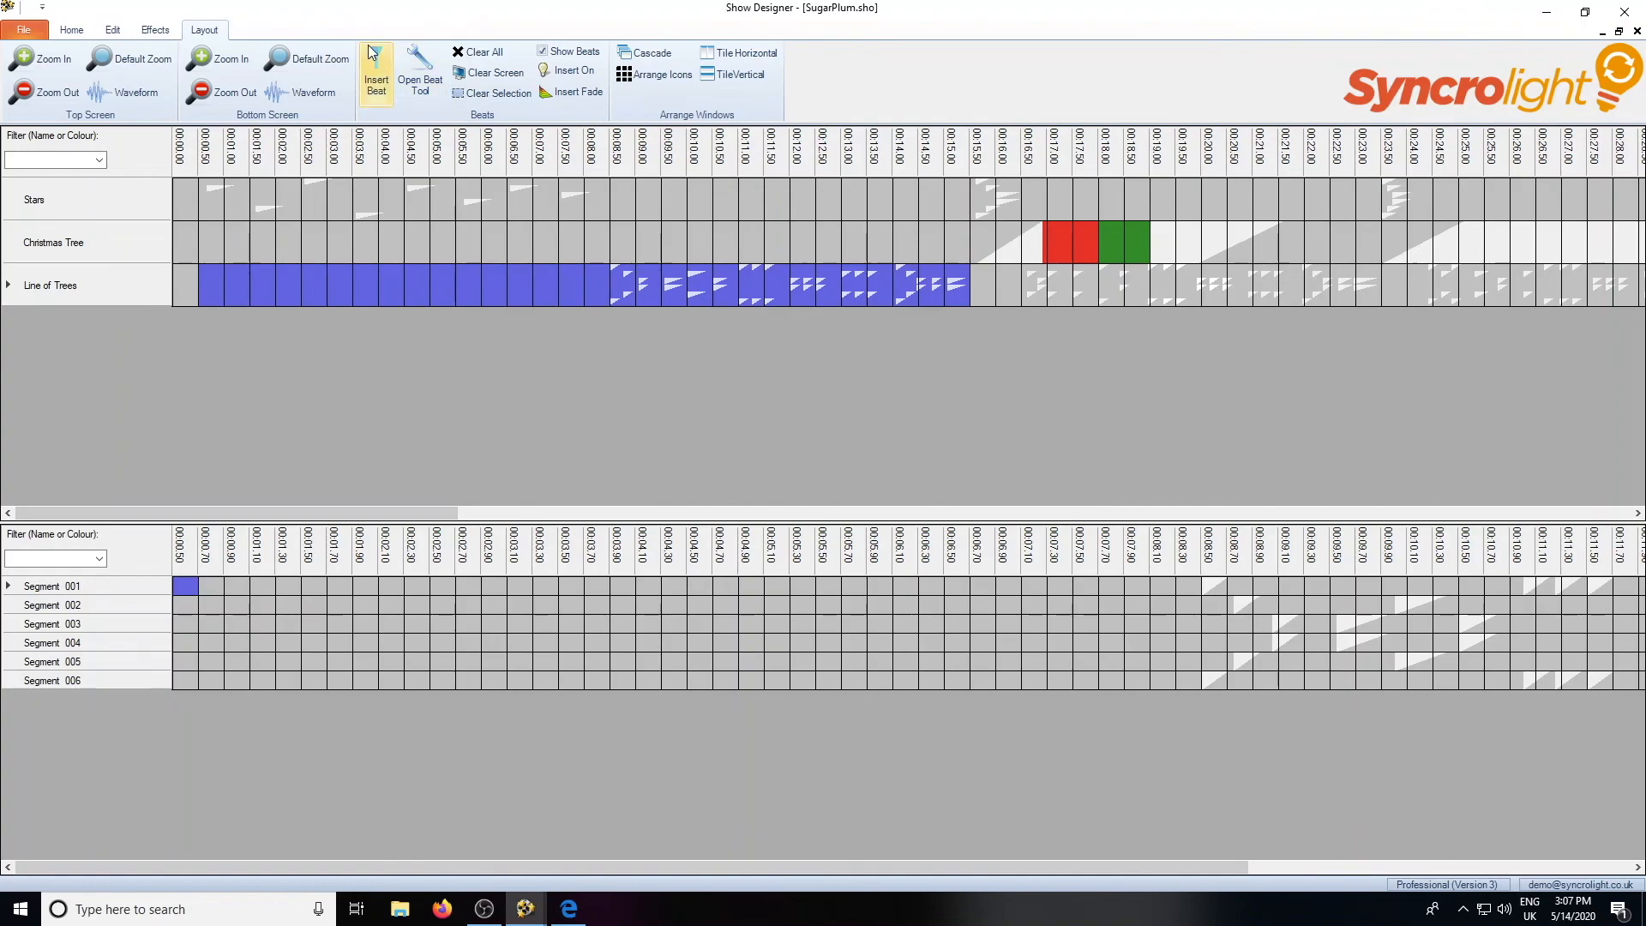
click(440, 86)
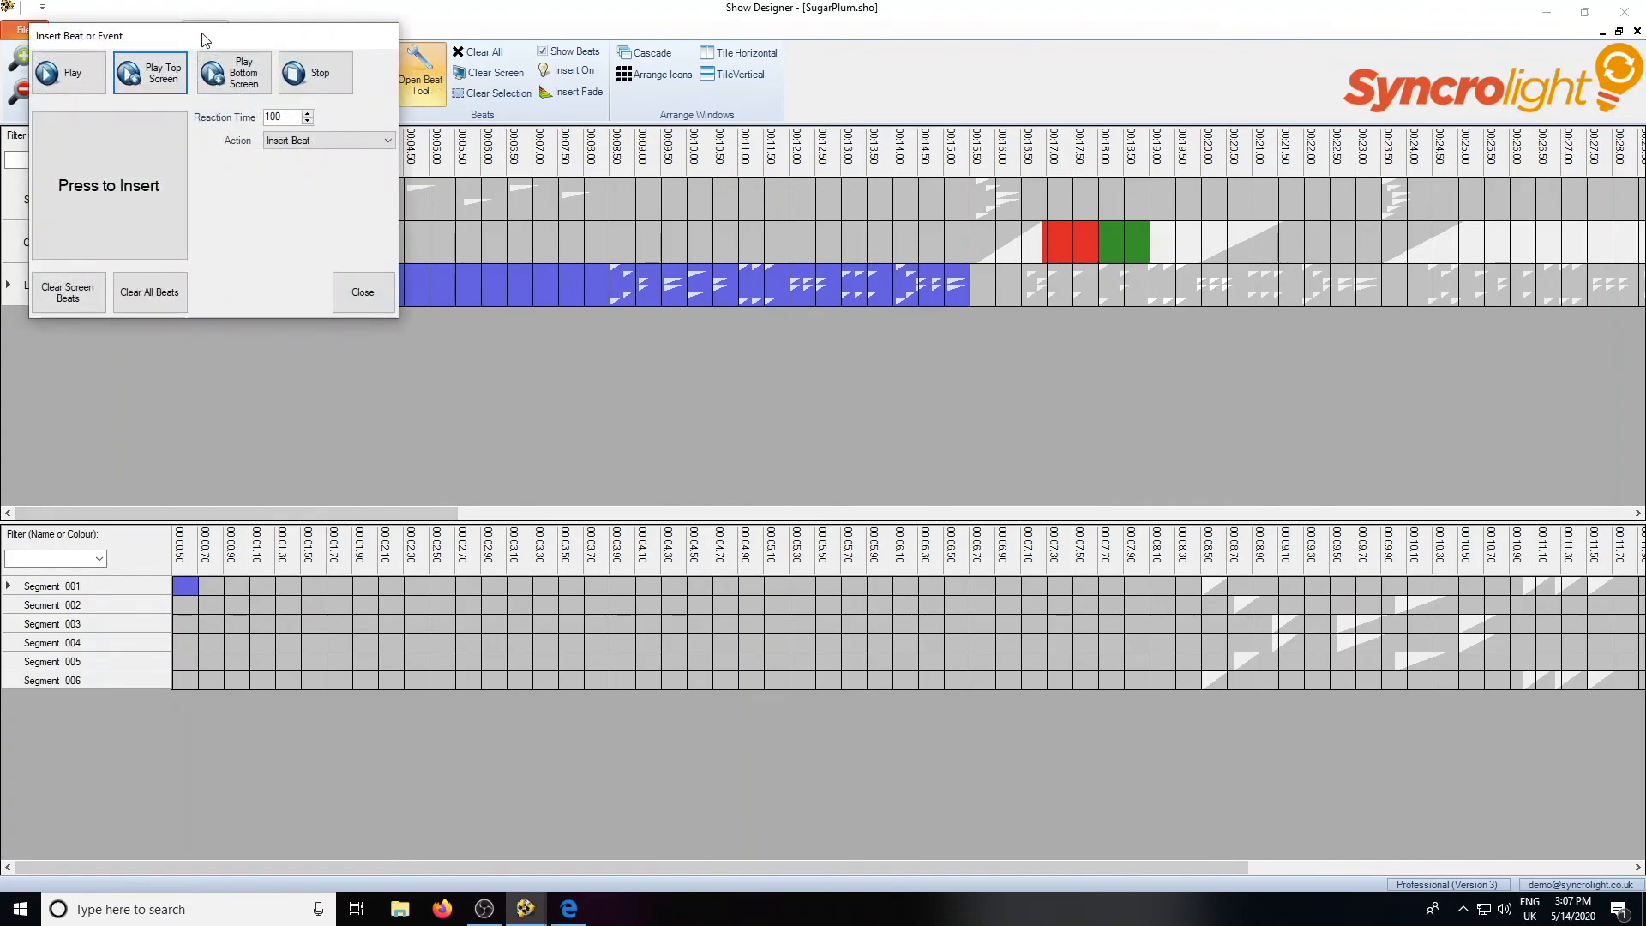
drag(204, 39, 686, 336)
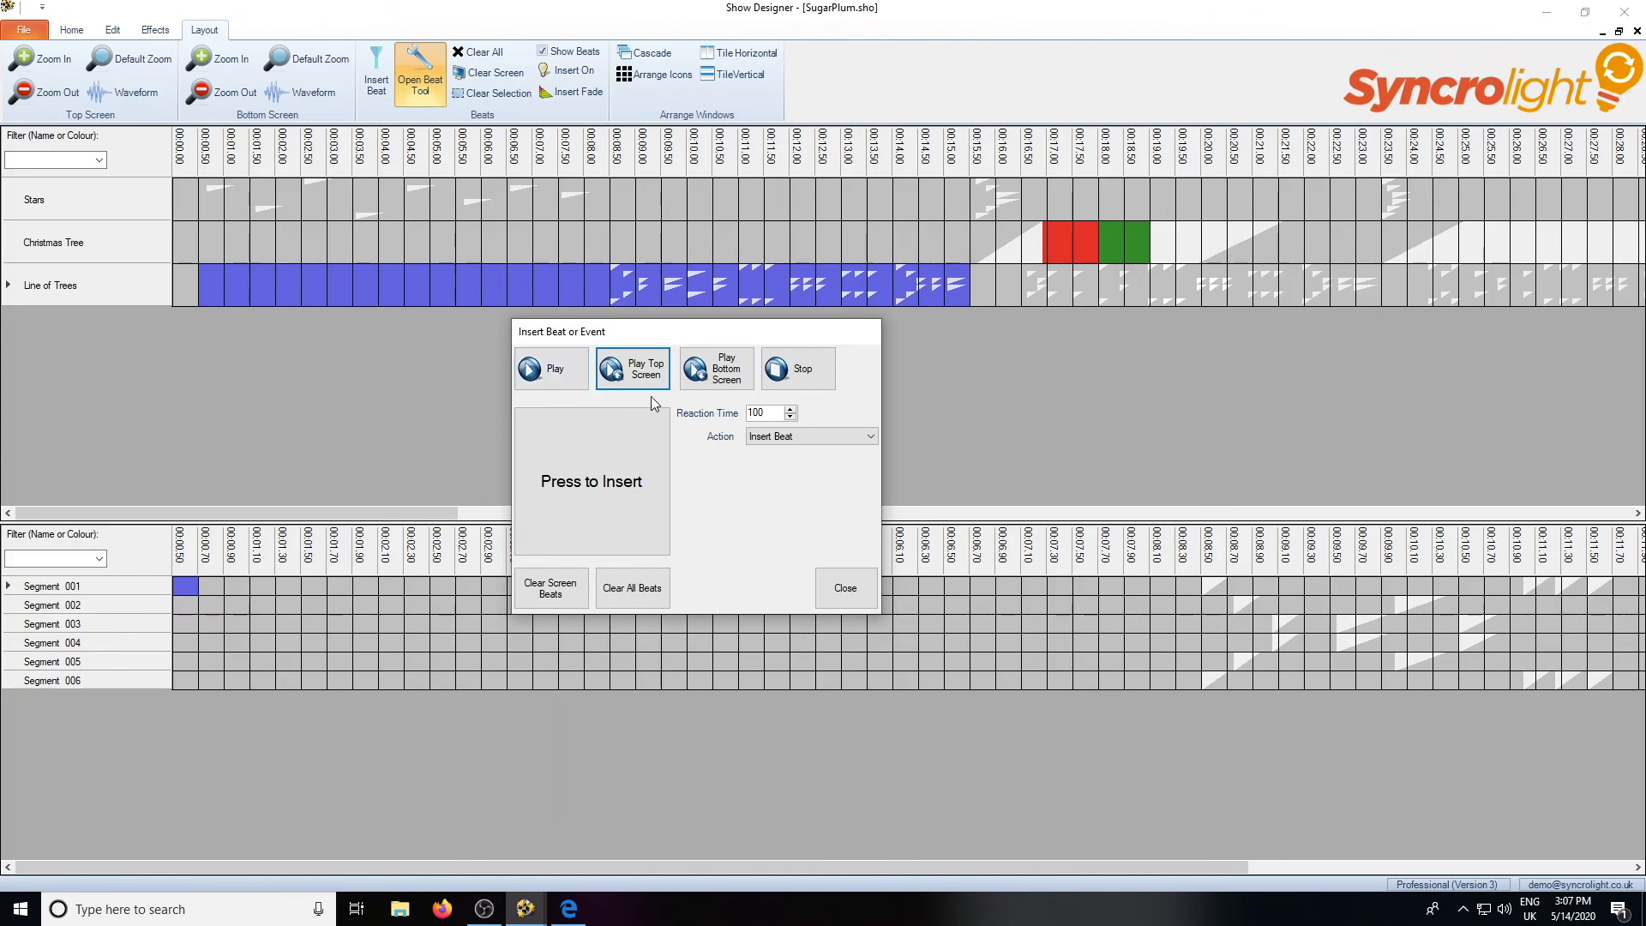
click(627, 378)
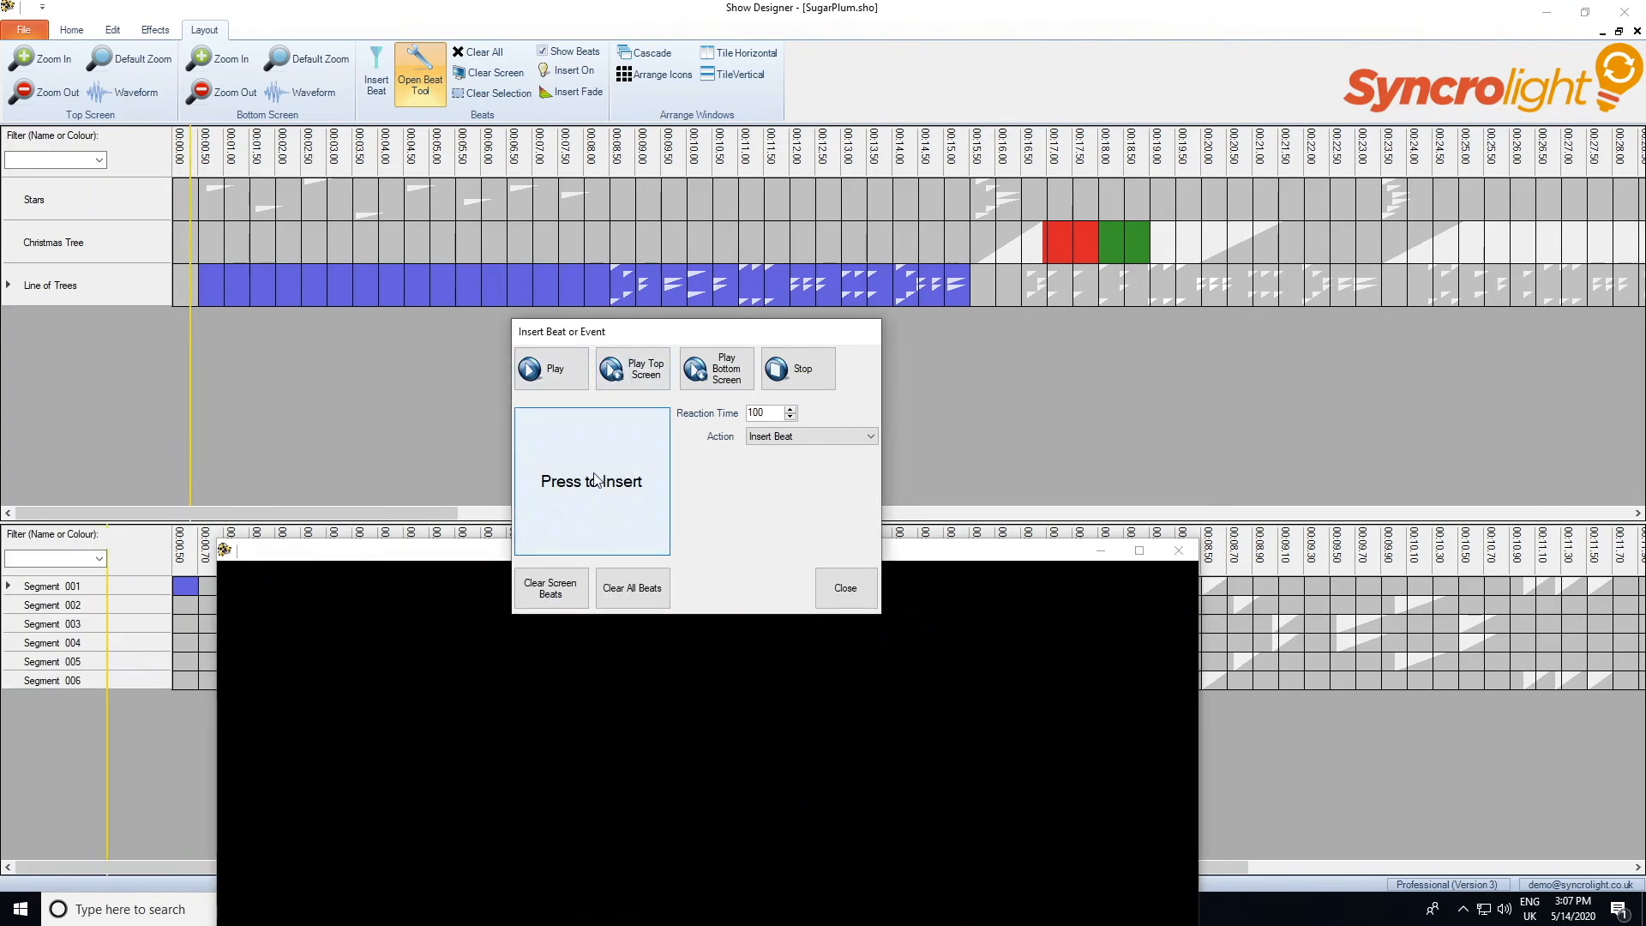
click(599, 463)
click(599, 463)
click(598, 463)
click(598, 463)
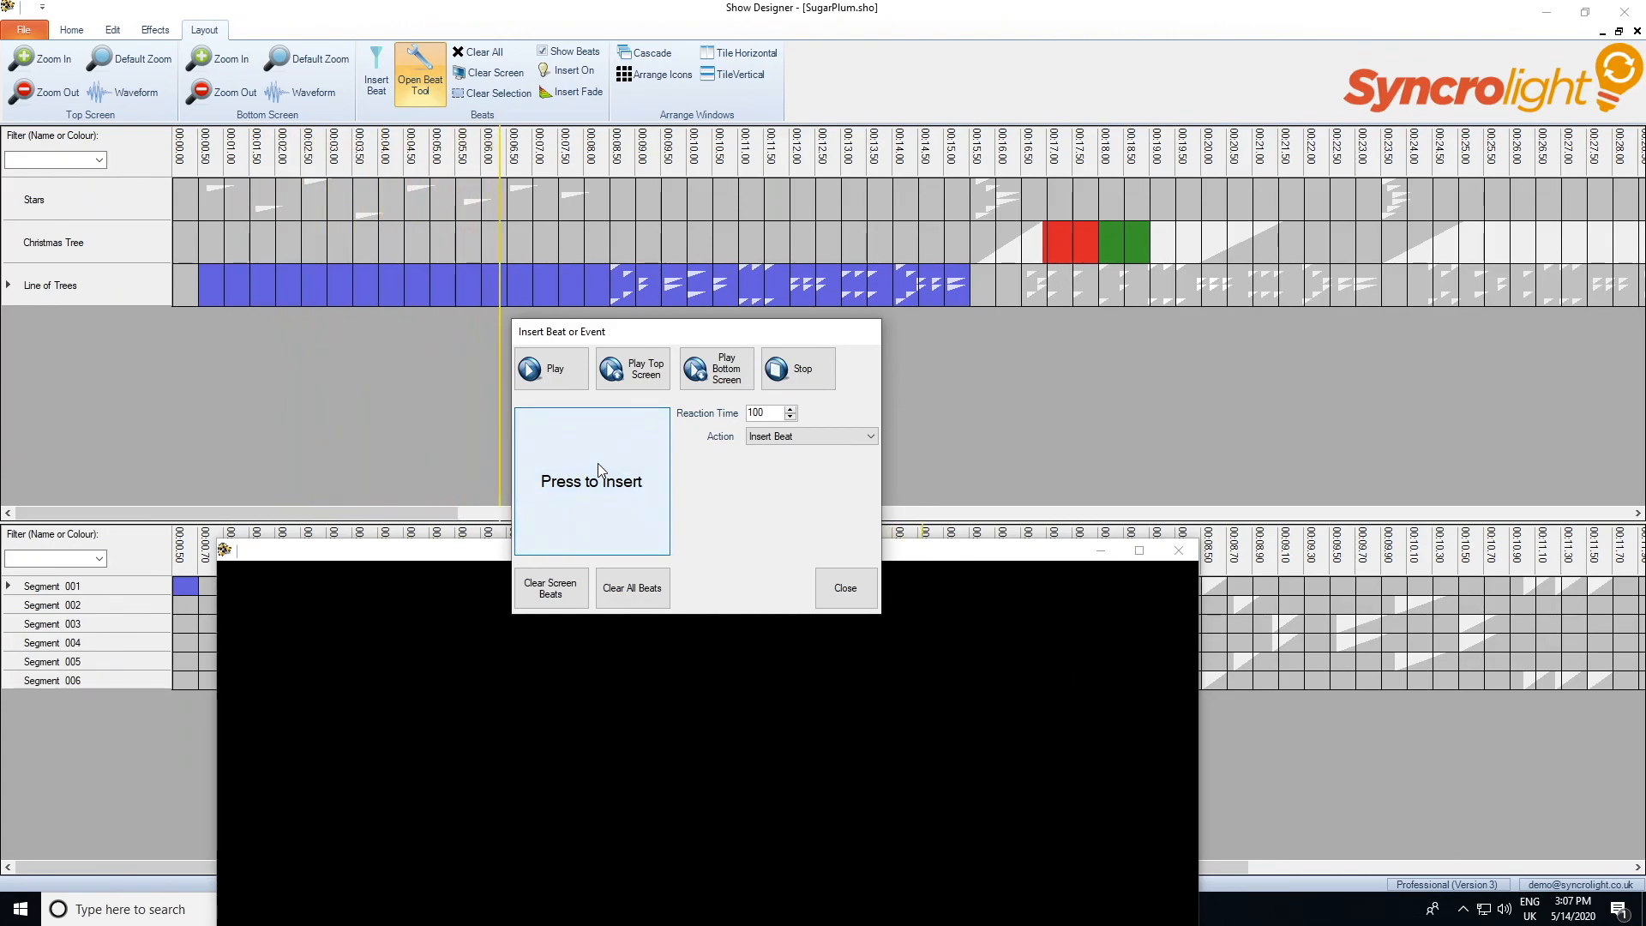
click(598, 463)
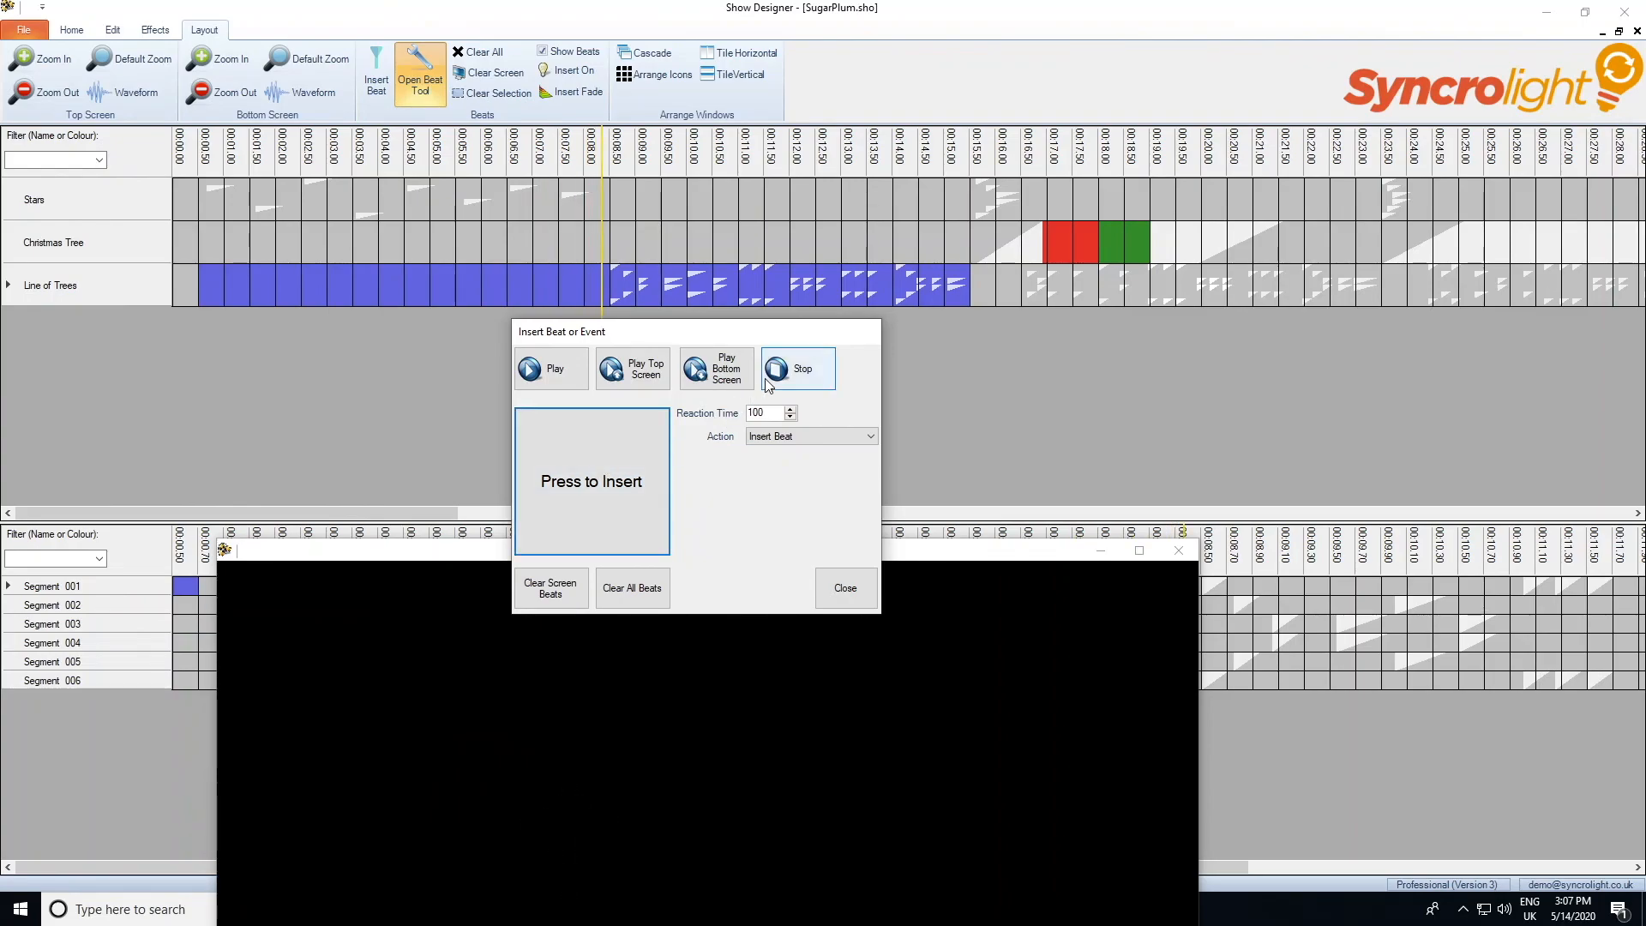
click(806, 370)
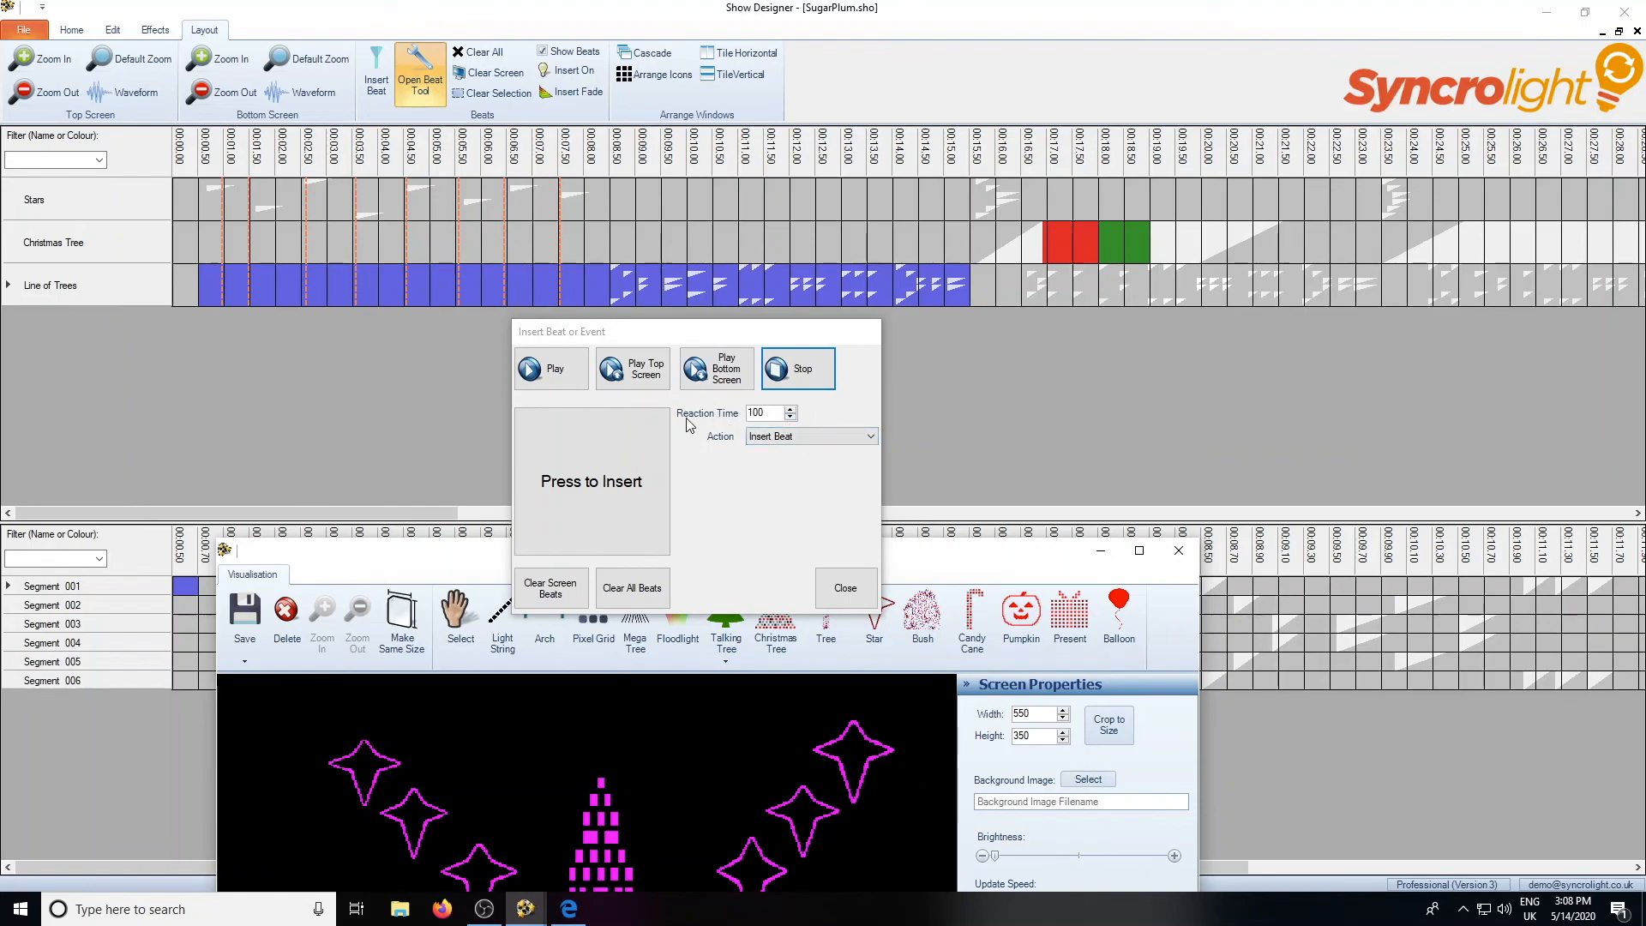
Review the beat tool's action options and the beats across the Stars segments from 00:04.50 to 00:09.00, and close the beat tool.
click(870, 437)
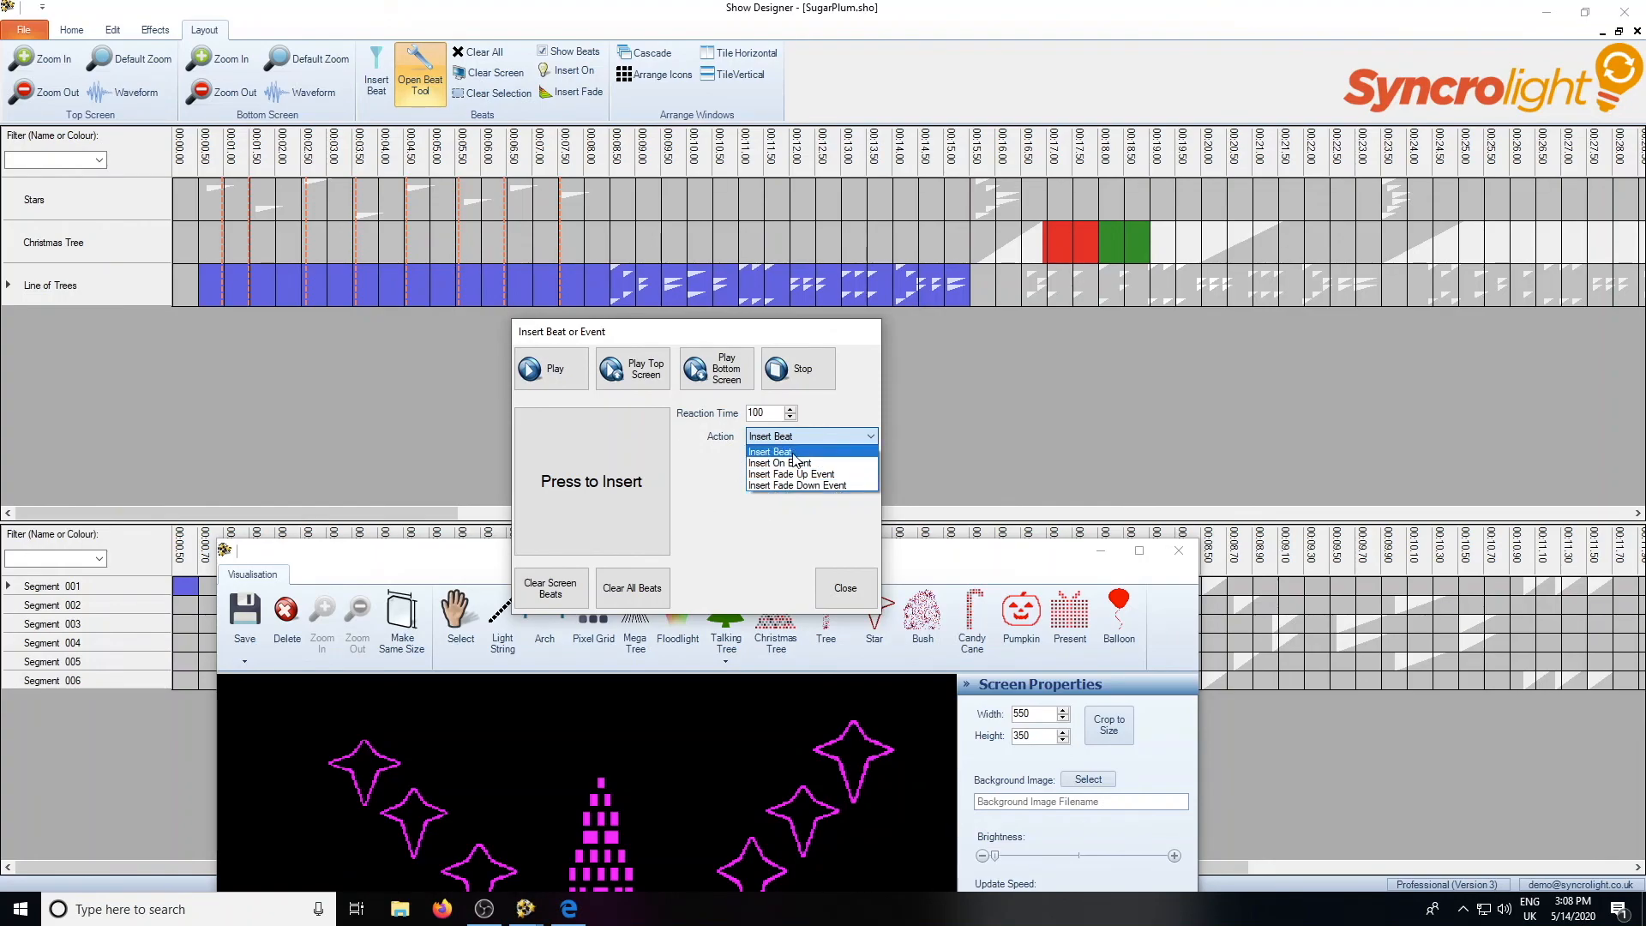
click(758, 583)
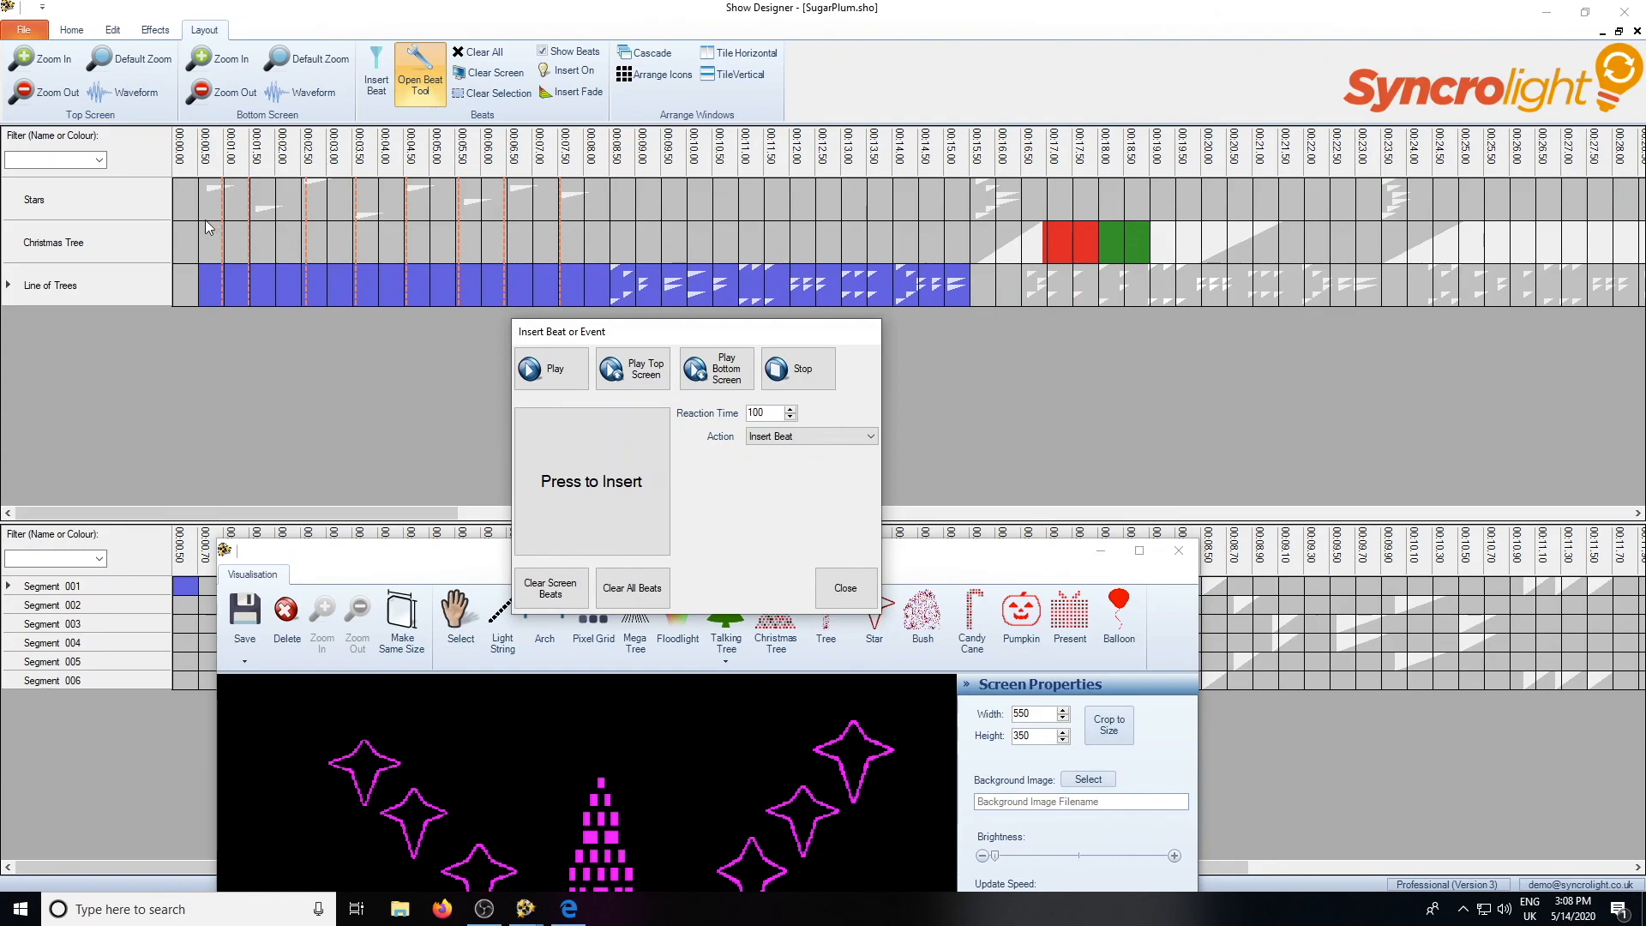
drag(418, 205, 652, 210)
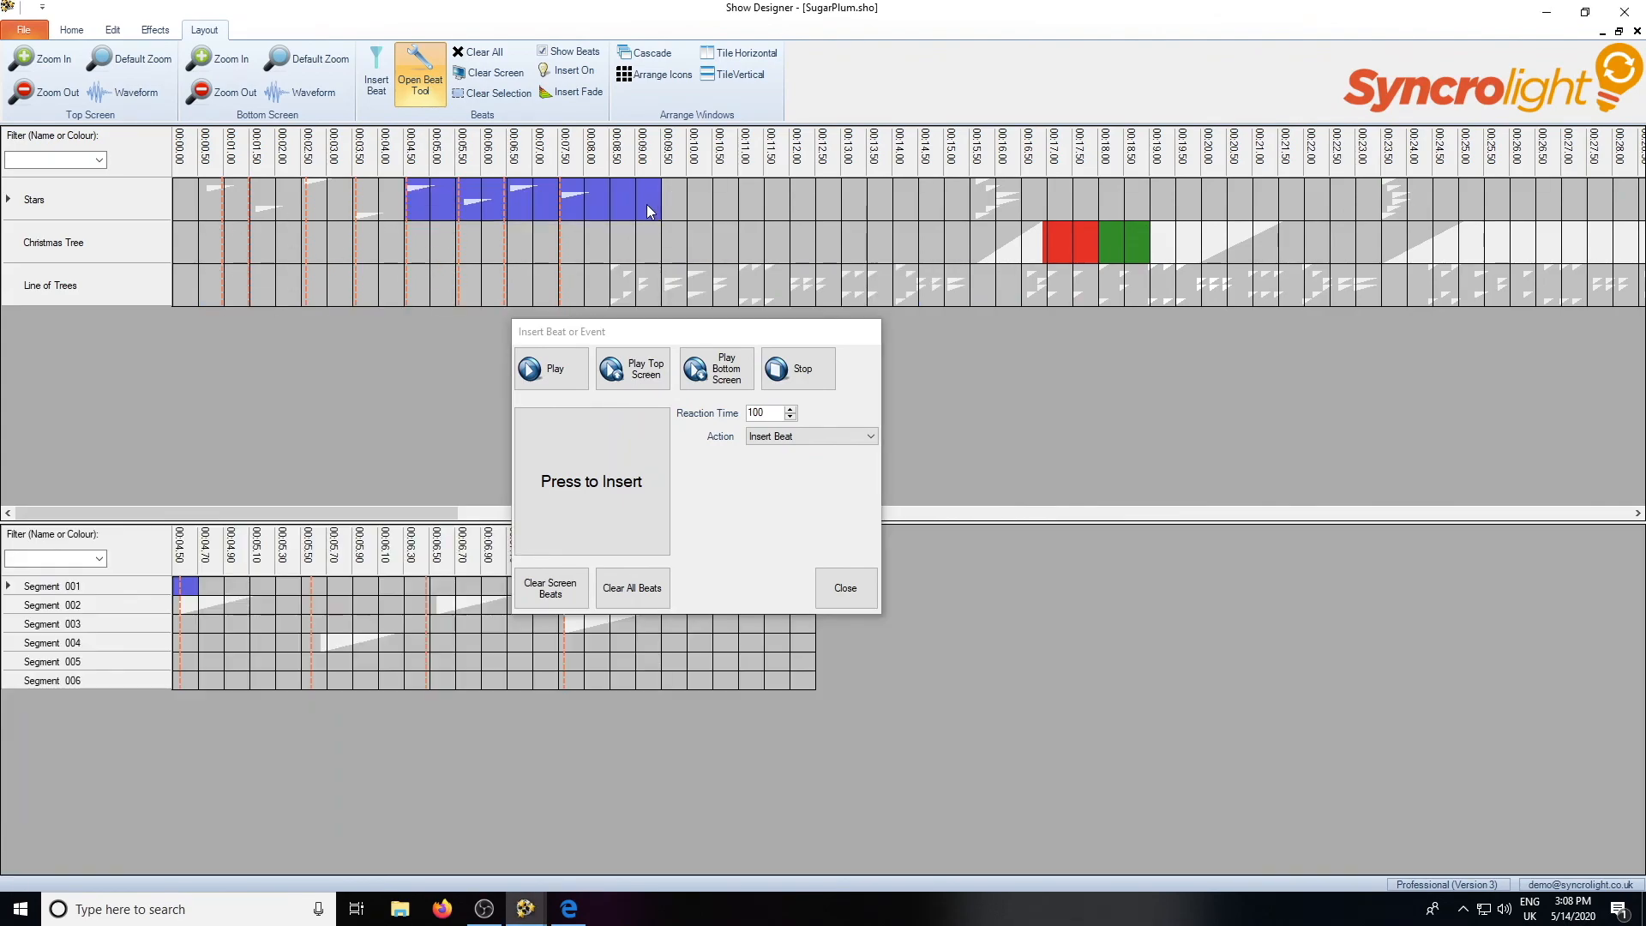
drag(342, 644, 330, 644)
click(417, 680)
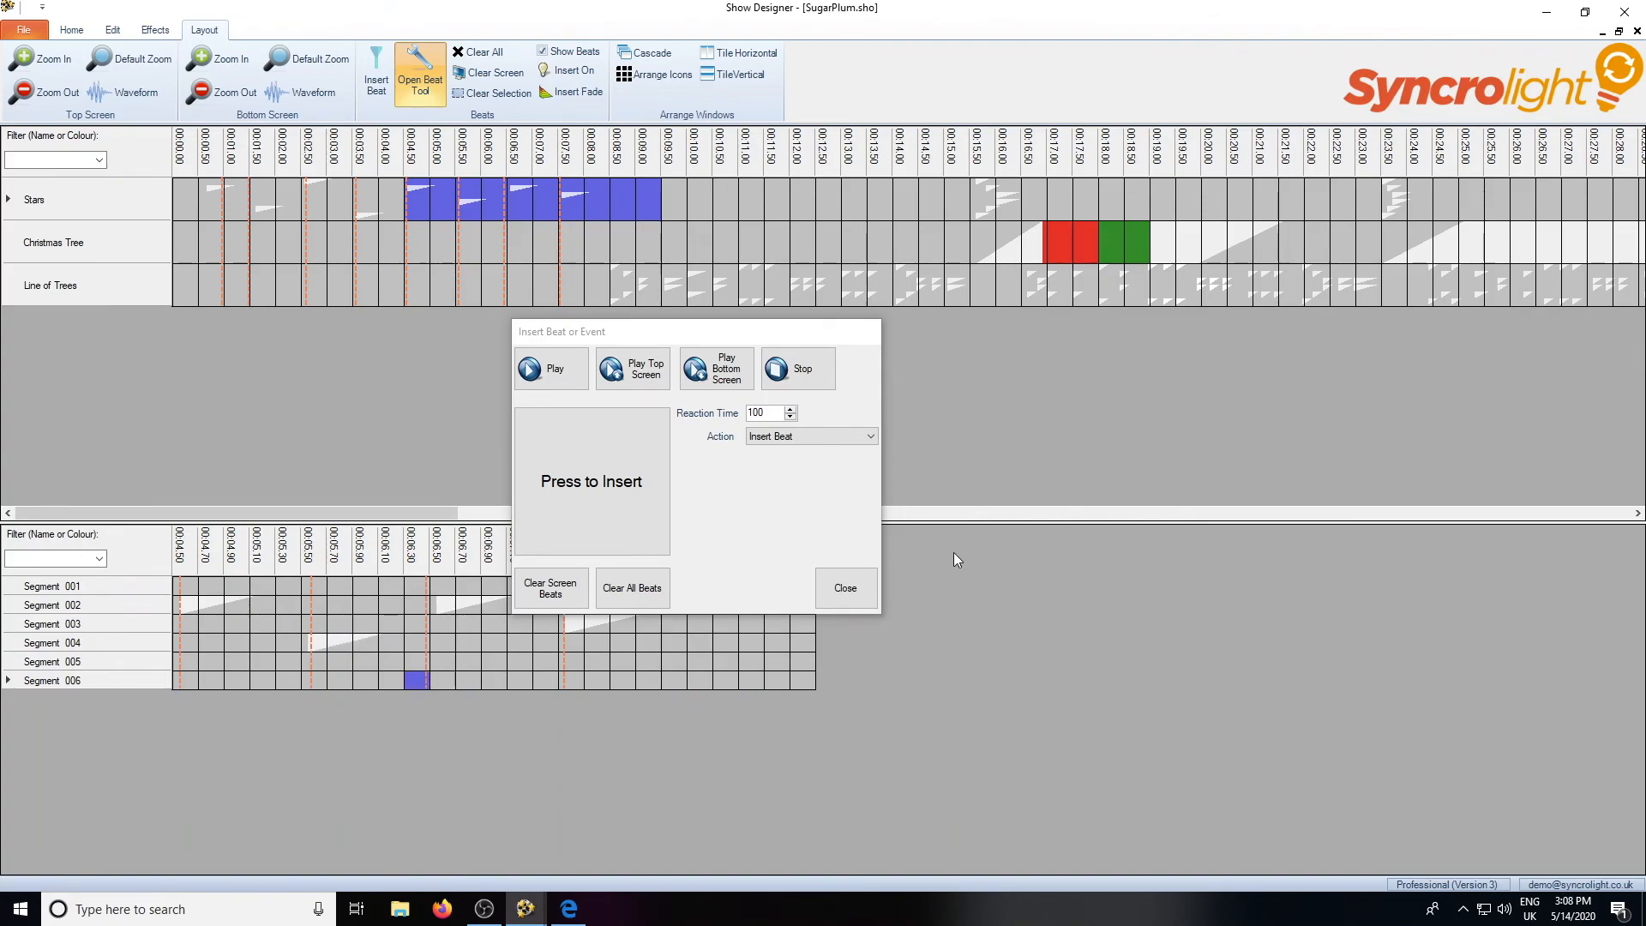
click(846, 588)
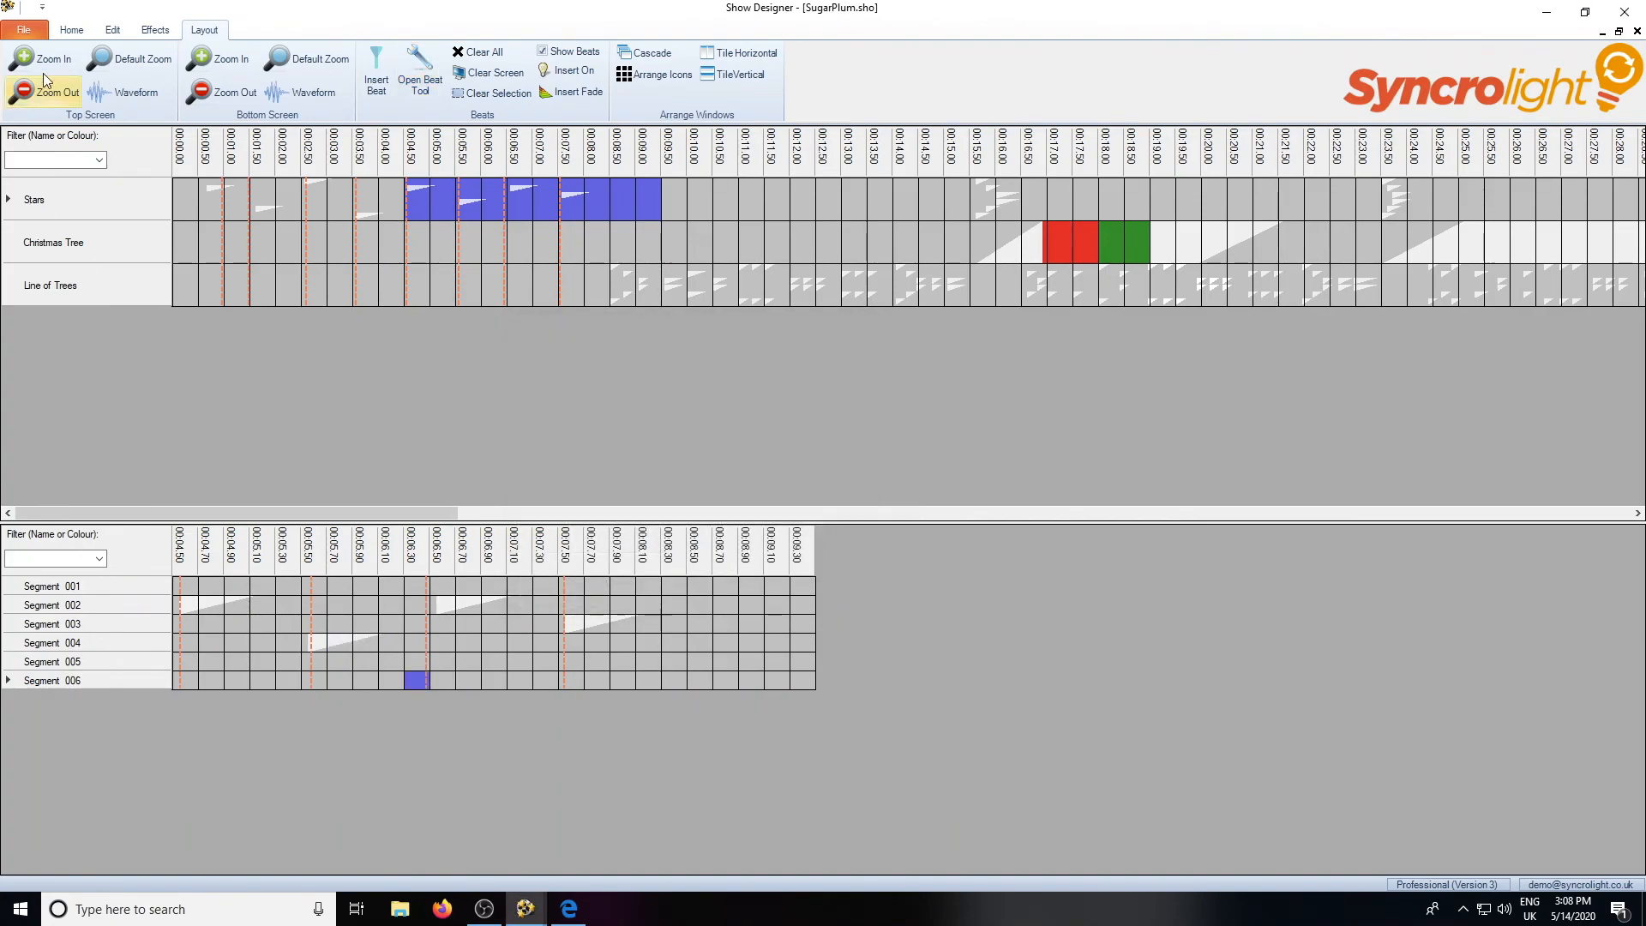
Play the selected section of the show, move the Visualisation window clear of the segment grid, and stop playback.
click(71, 29)
click(133, 68)
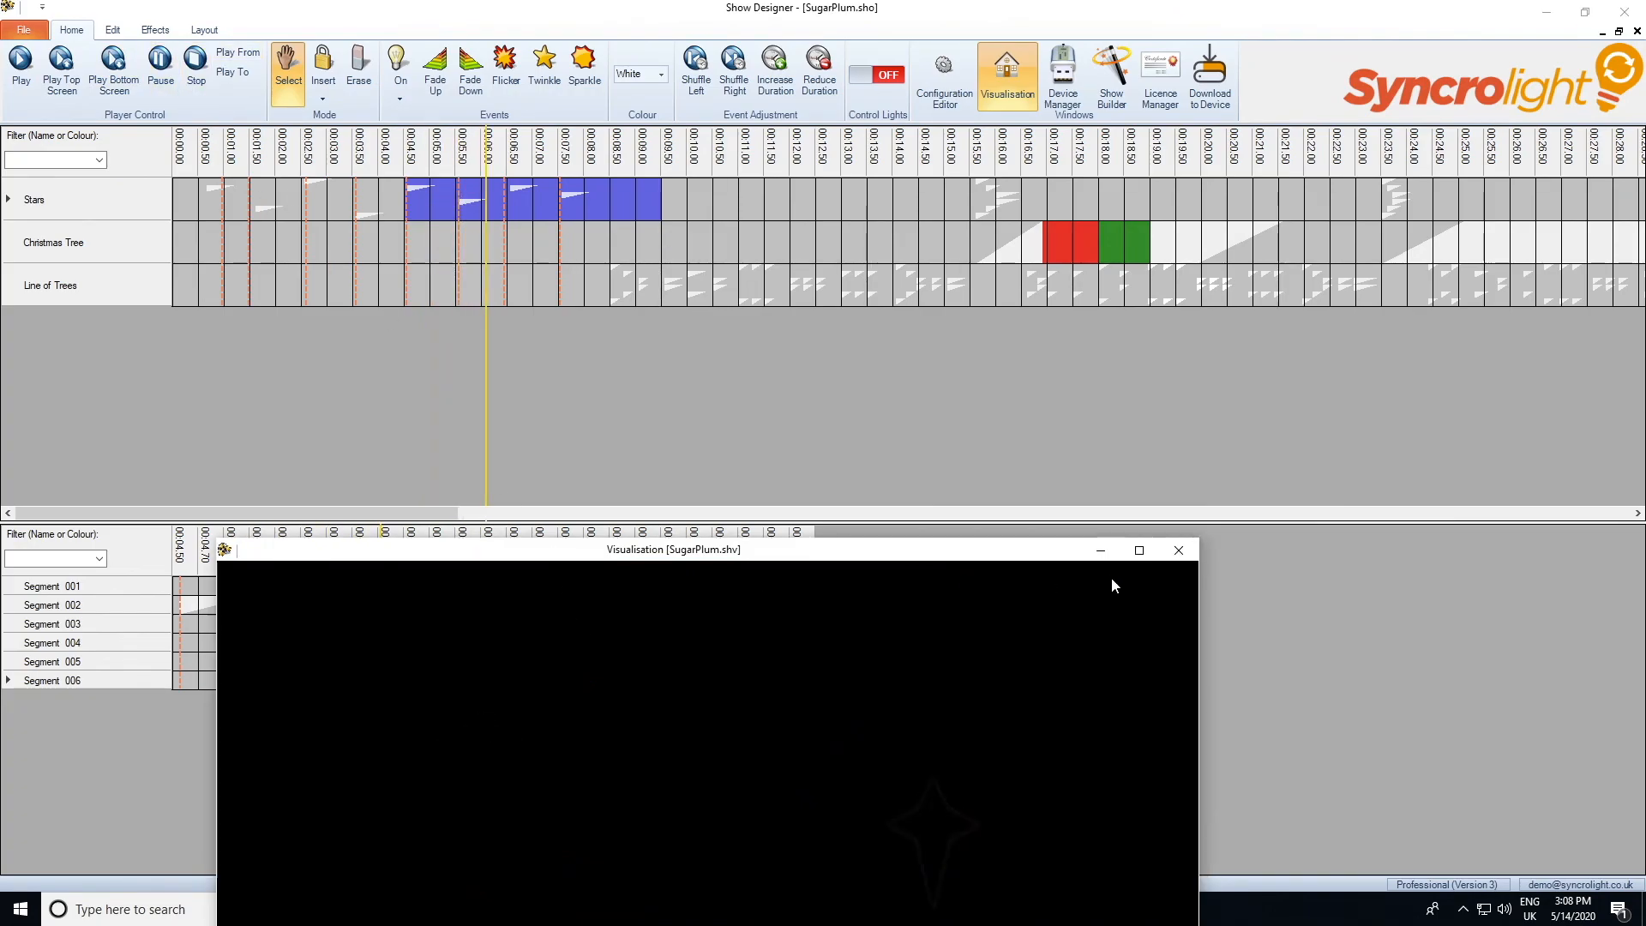
drag(777, 551, 1495, 583)
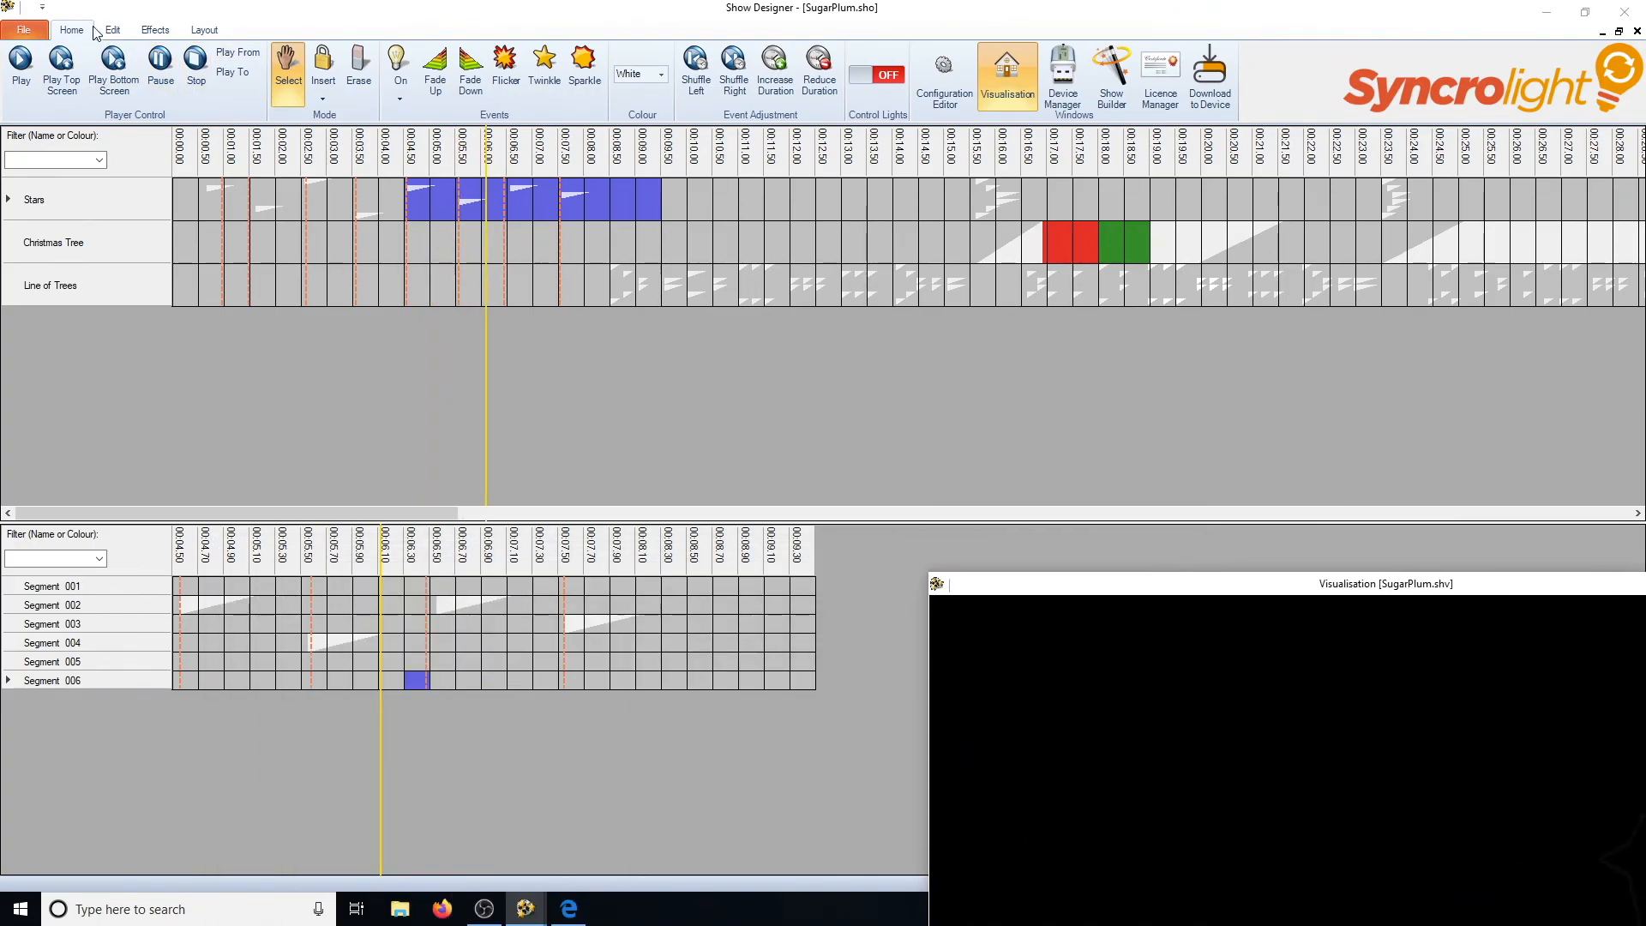
click(624, 225)
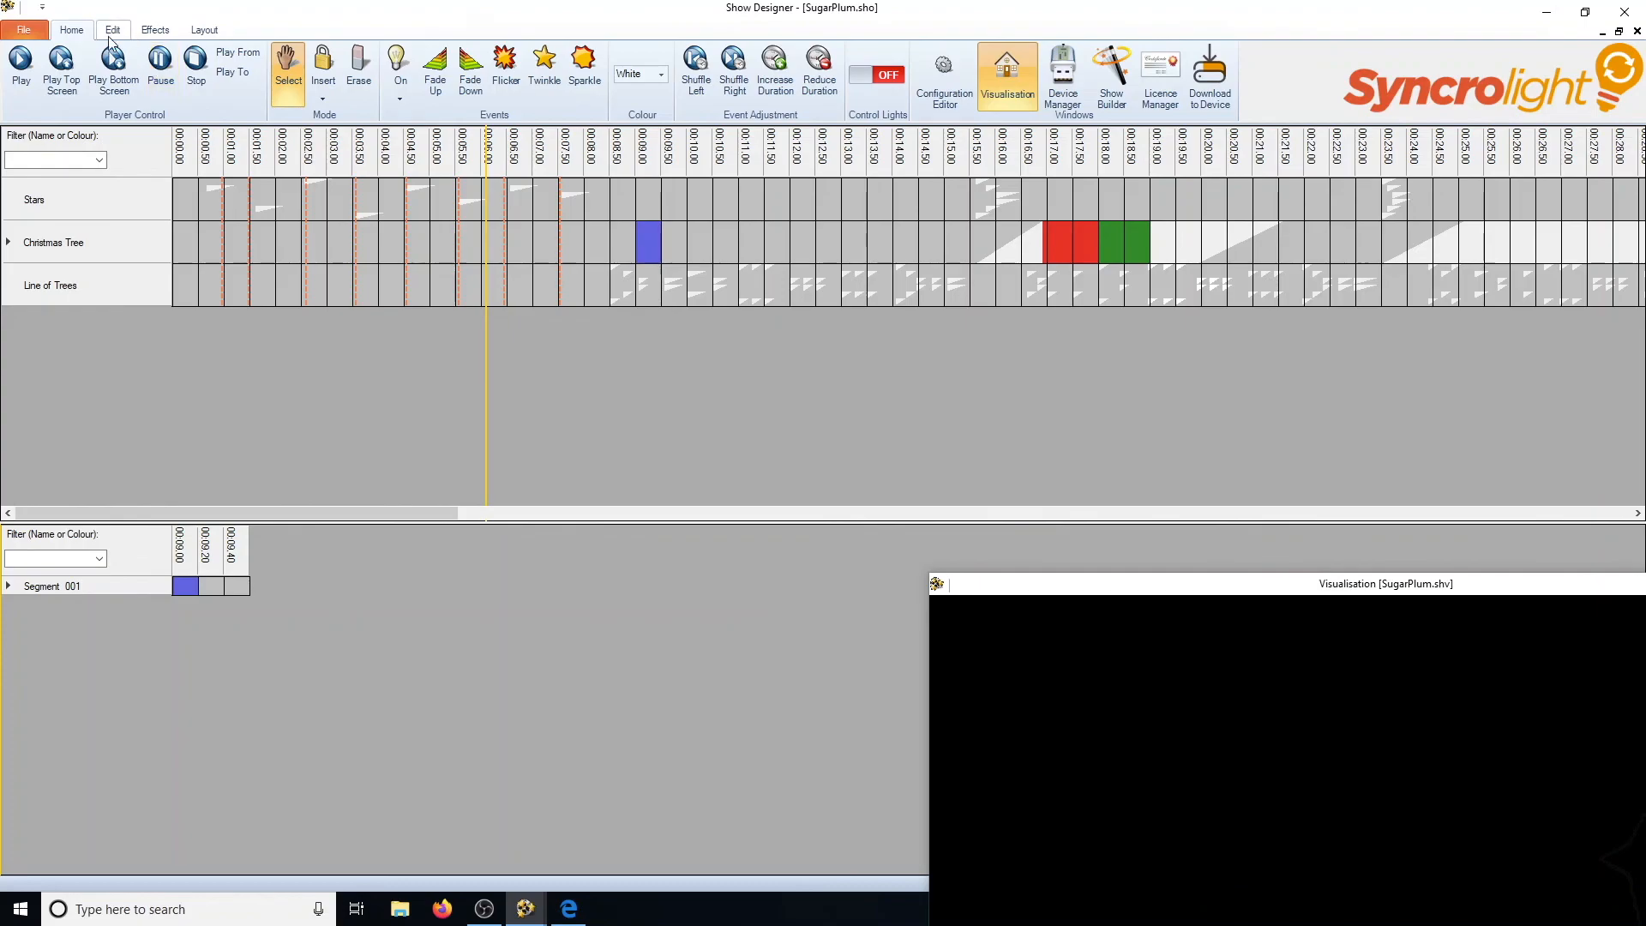
click(67, 75)
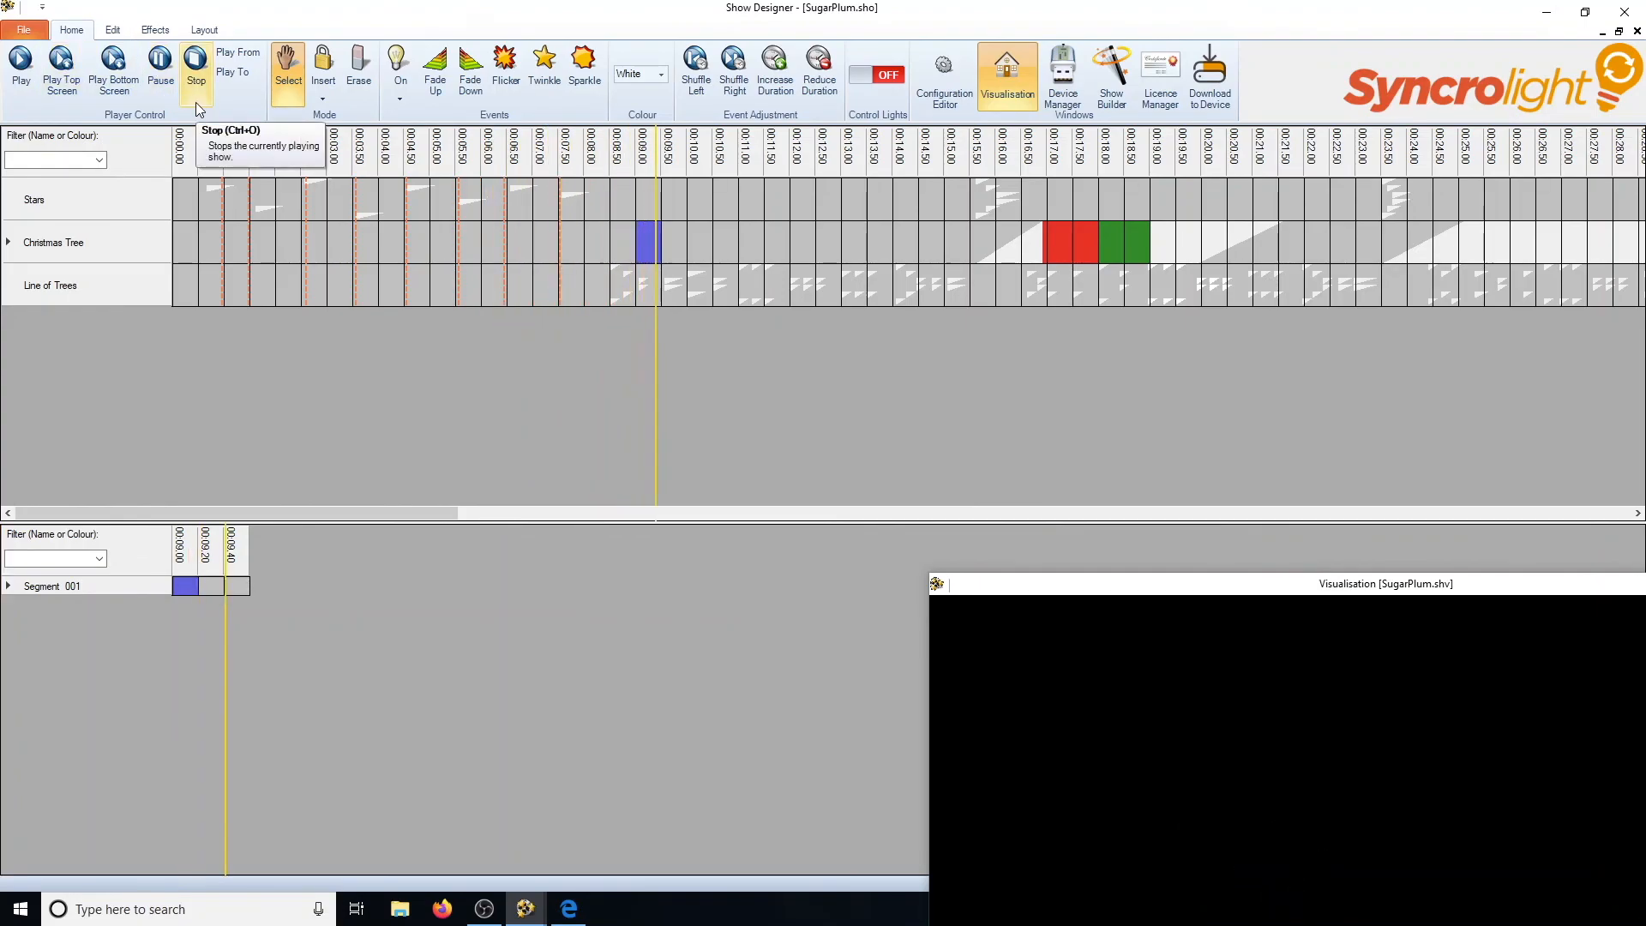
click(195, 102)
Insert beats while playing the Christmas Tree section from 00:07.50 to 00:10.00, and select its cells from 00:08.00 to 00:10.50.
click(571, 240)
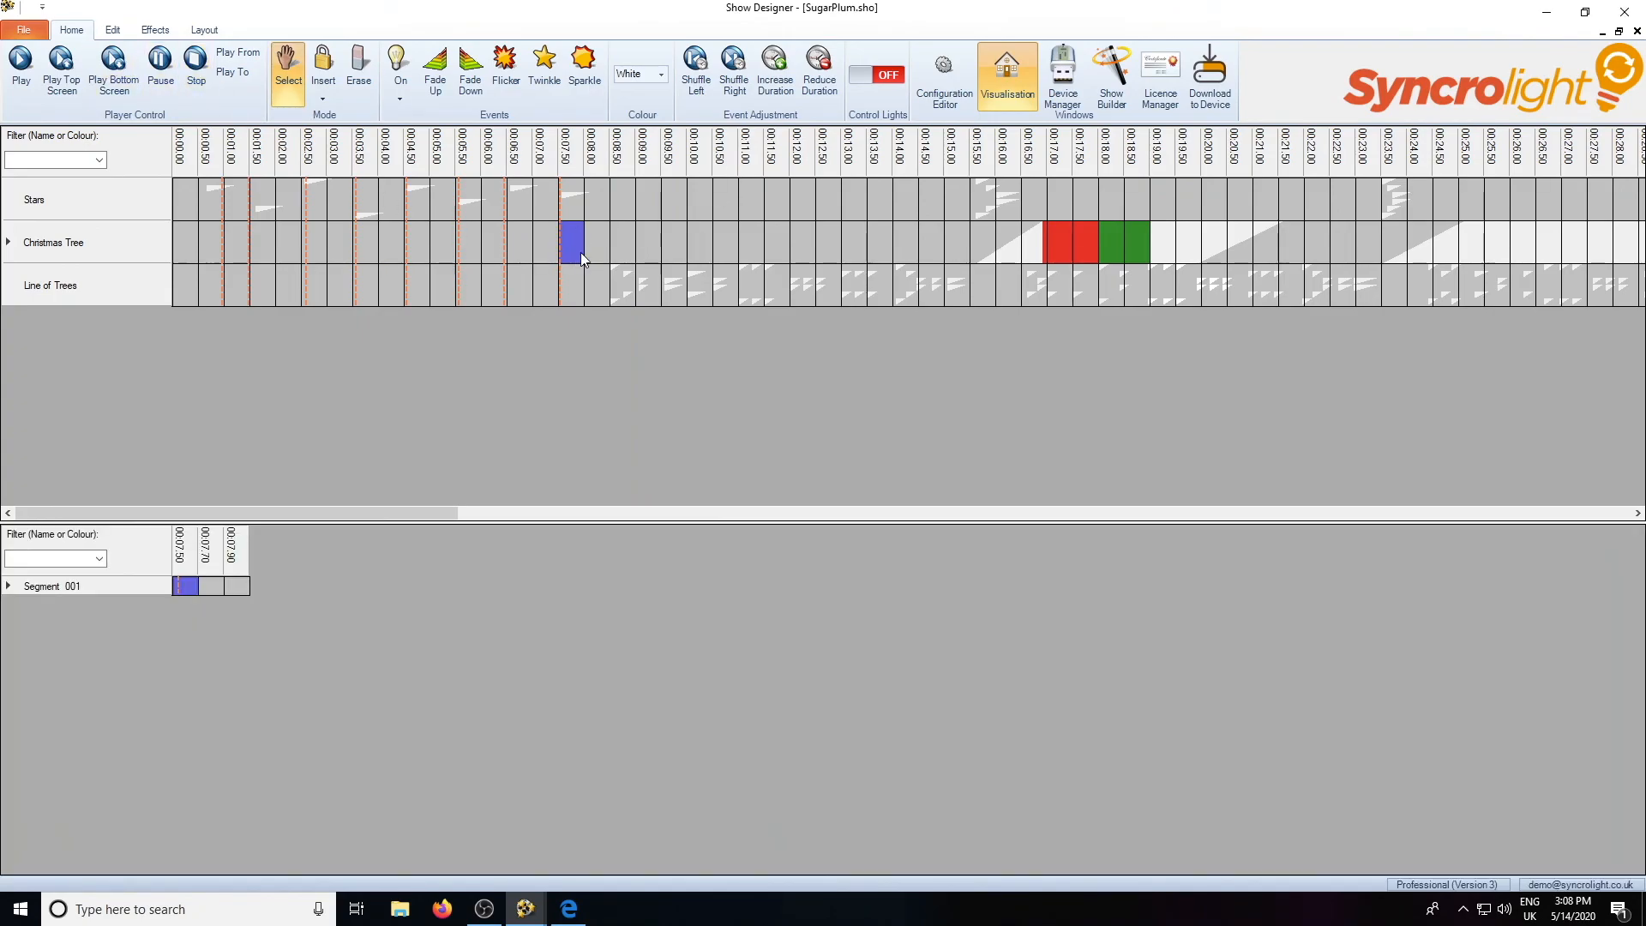
drag(580, 252, 699, 249)
click(115, 66)
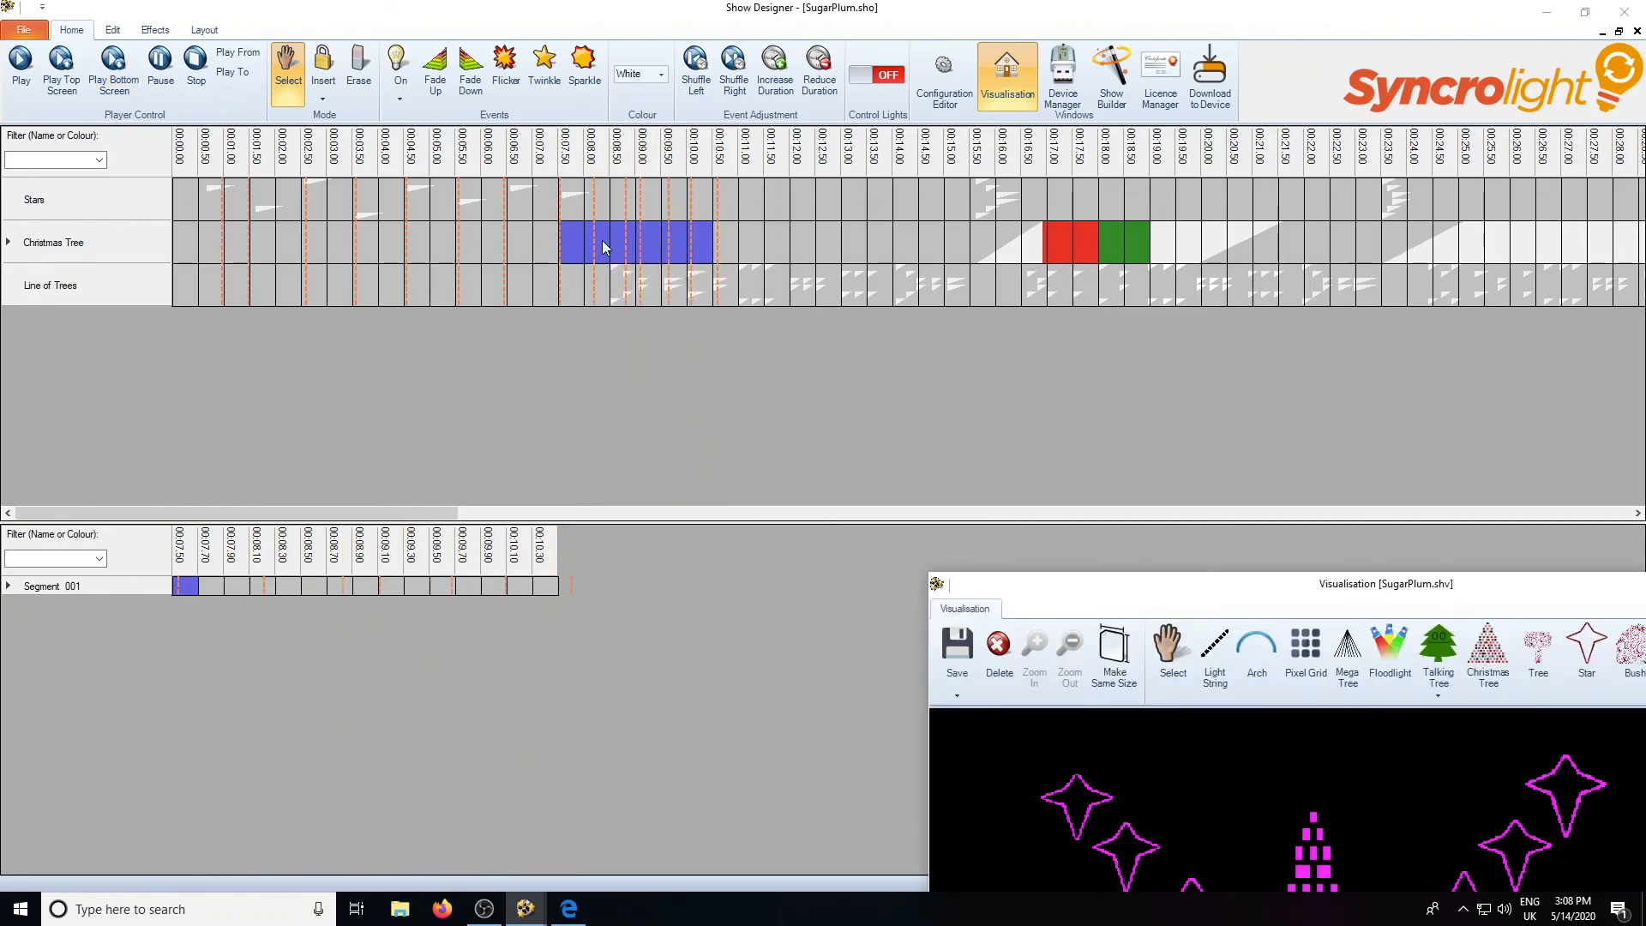
drag(590, 244, 787, 240)
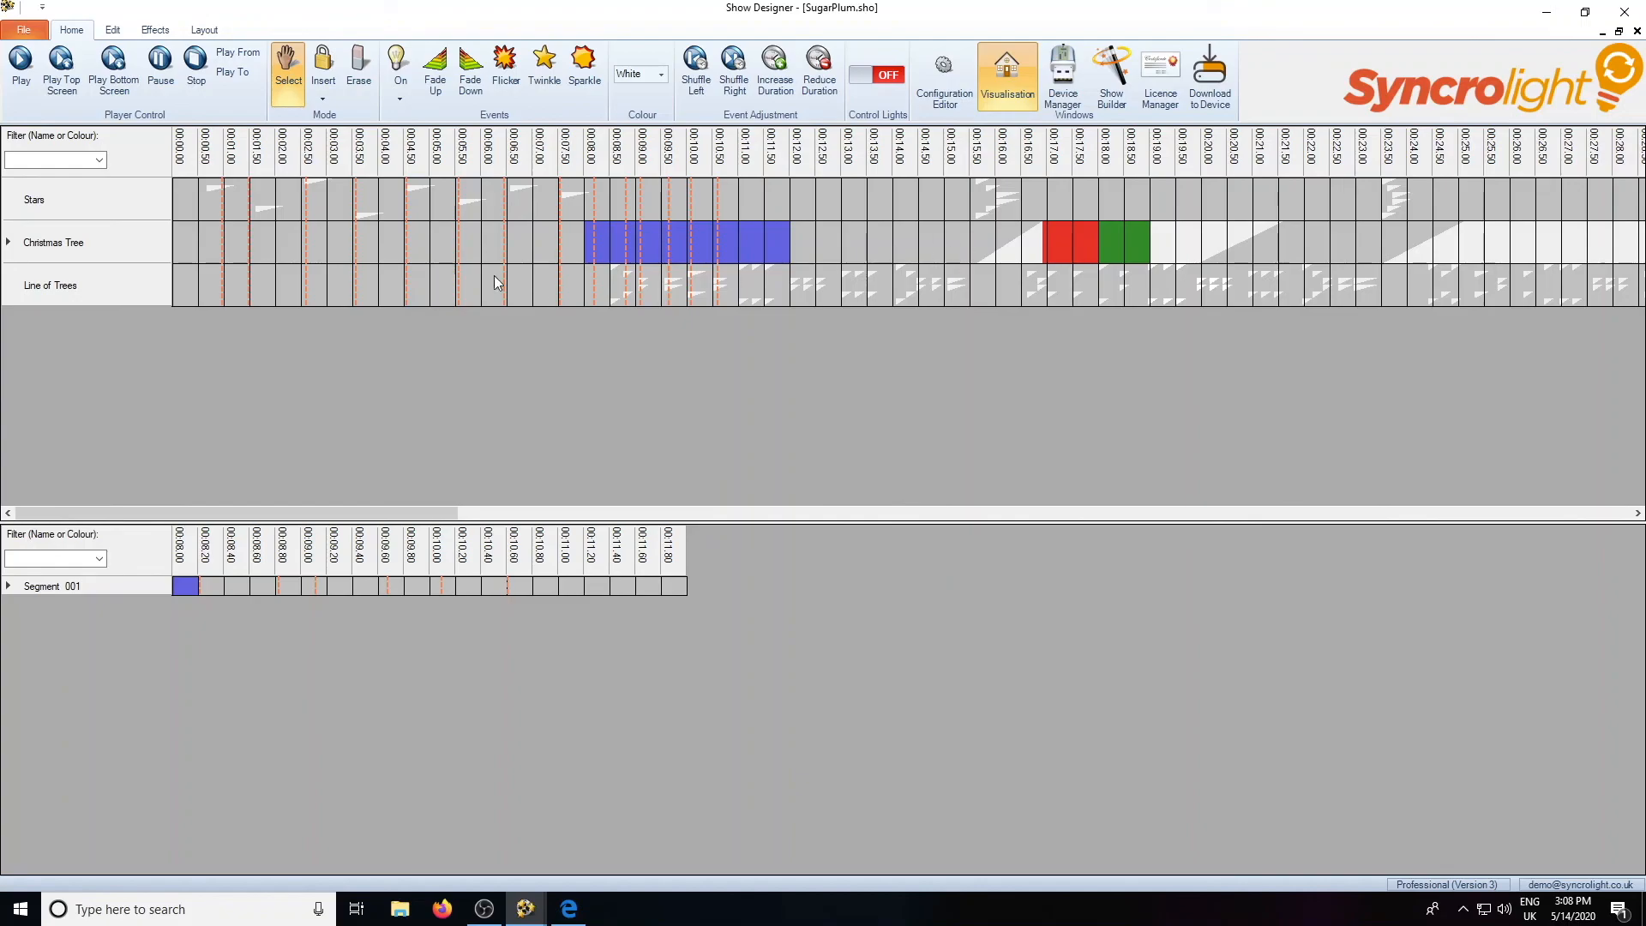
drag(598, 253, 731, 252)
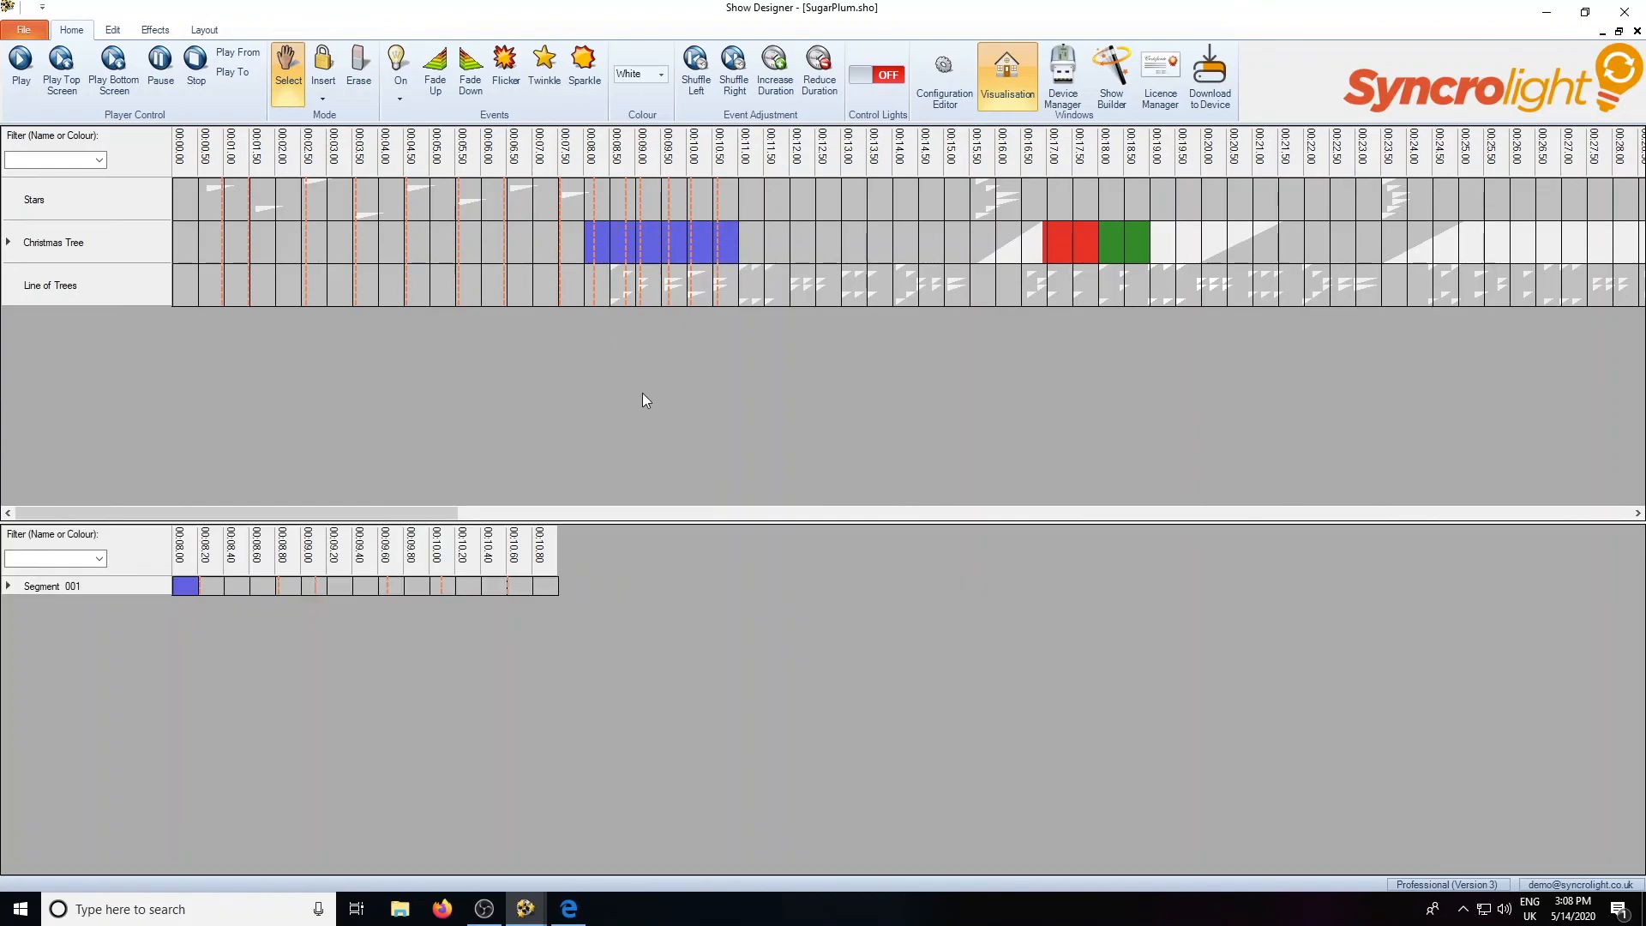
Open the beat tool, review its Play Top Screen, Press to Insert and Stop controls, and close it.
click(206, 31)
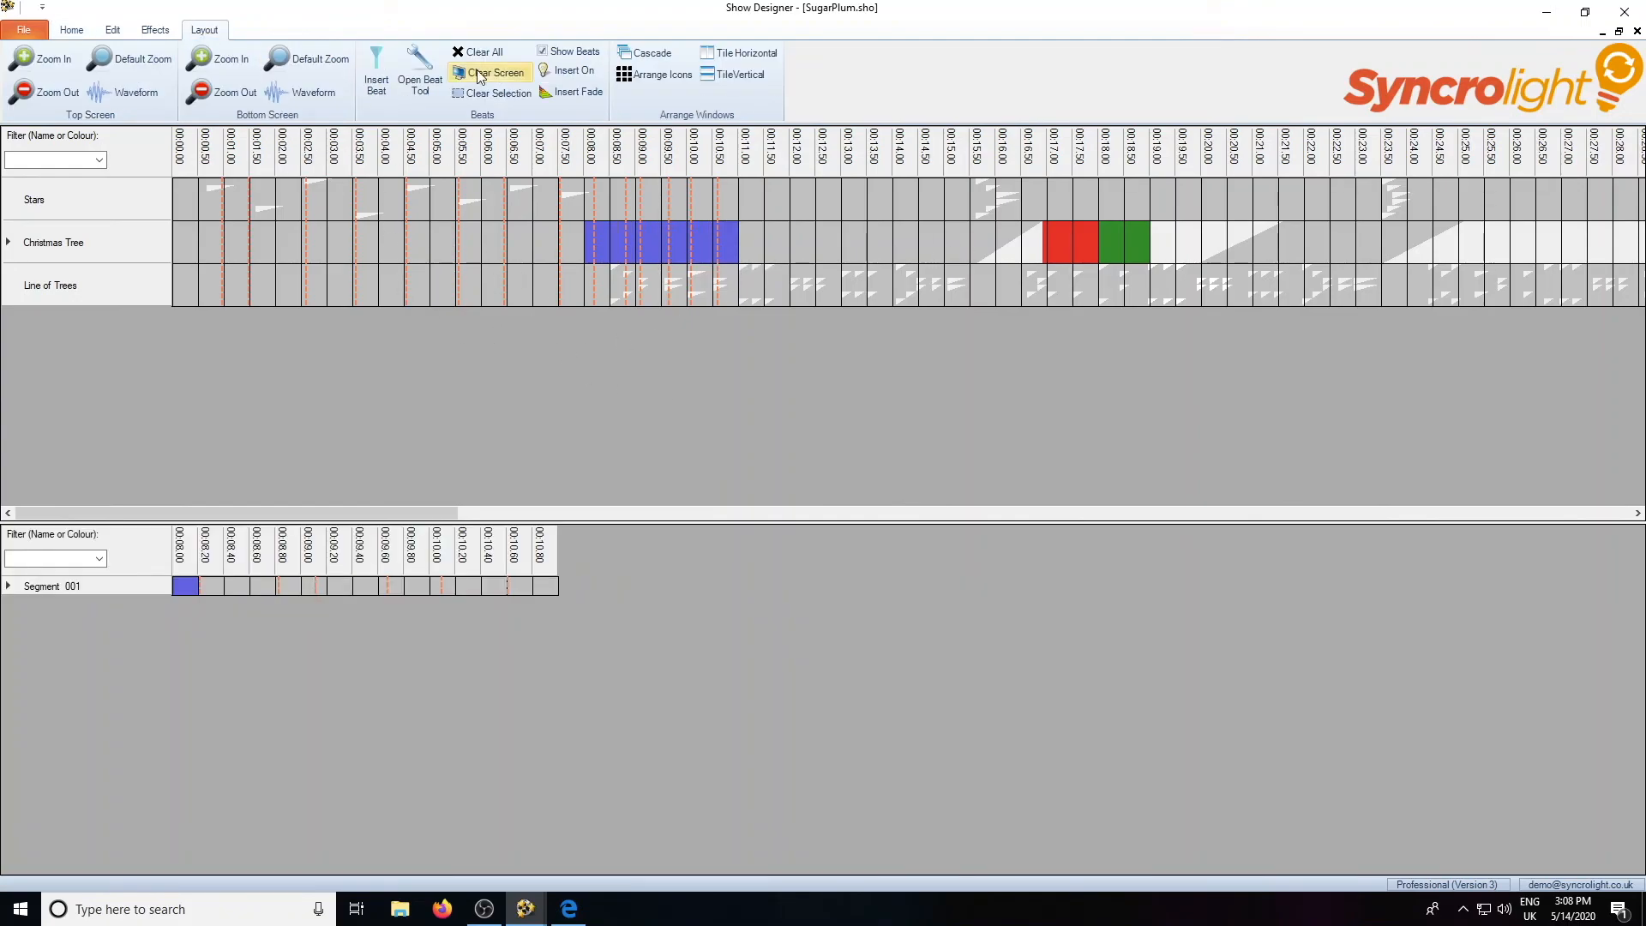
click(420, 84)
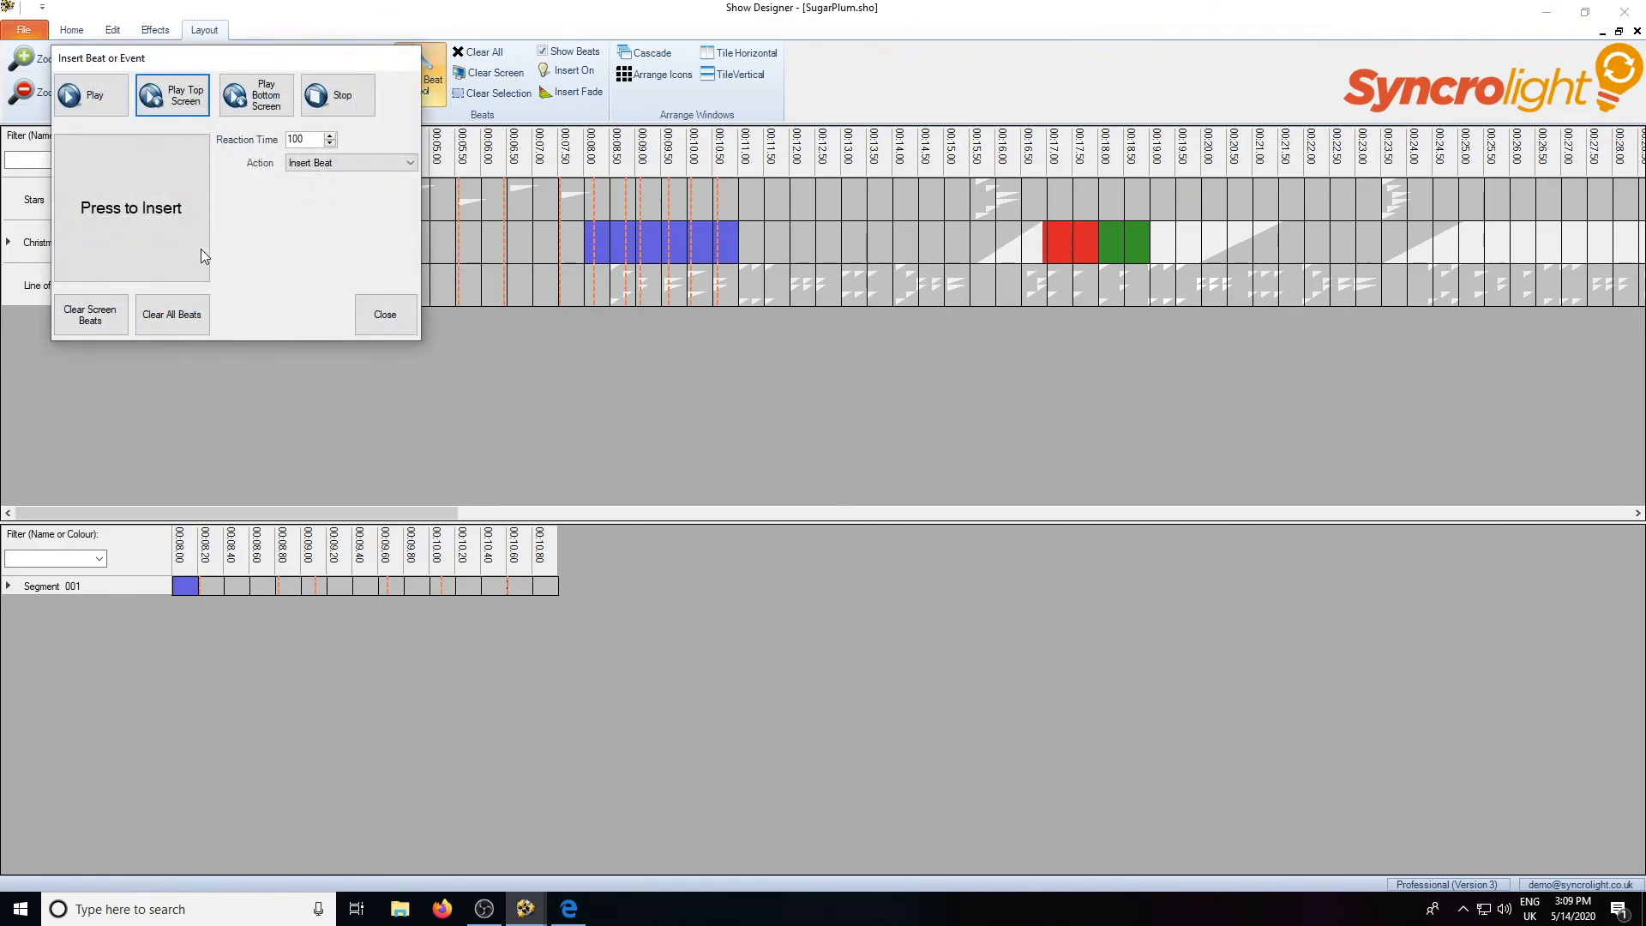
click(352, 97)
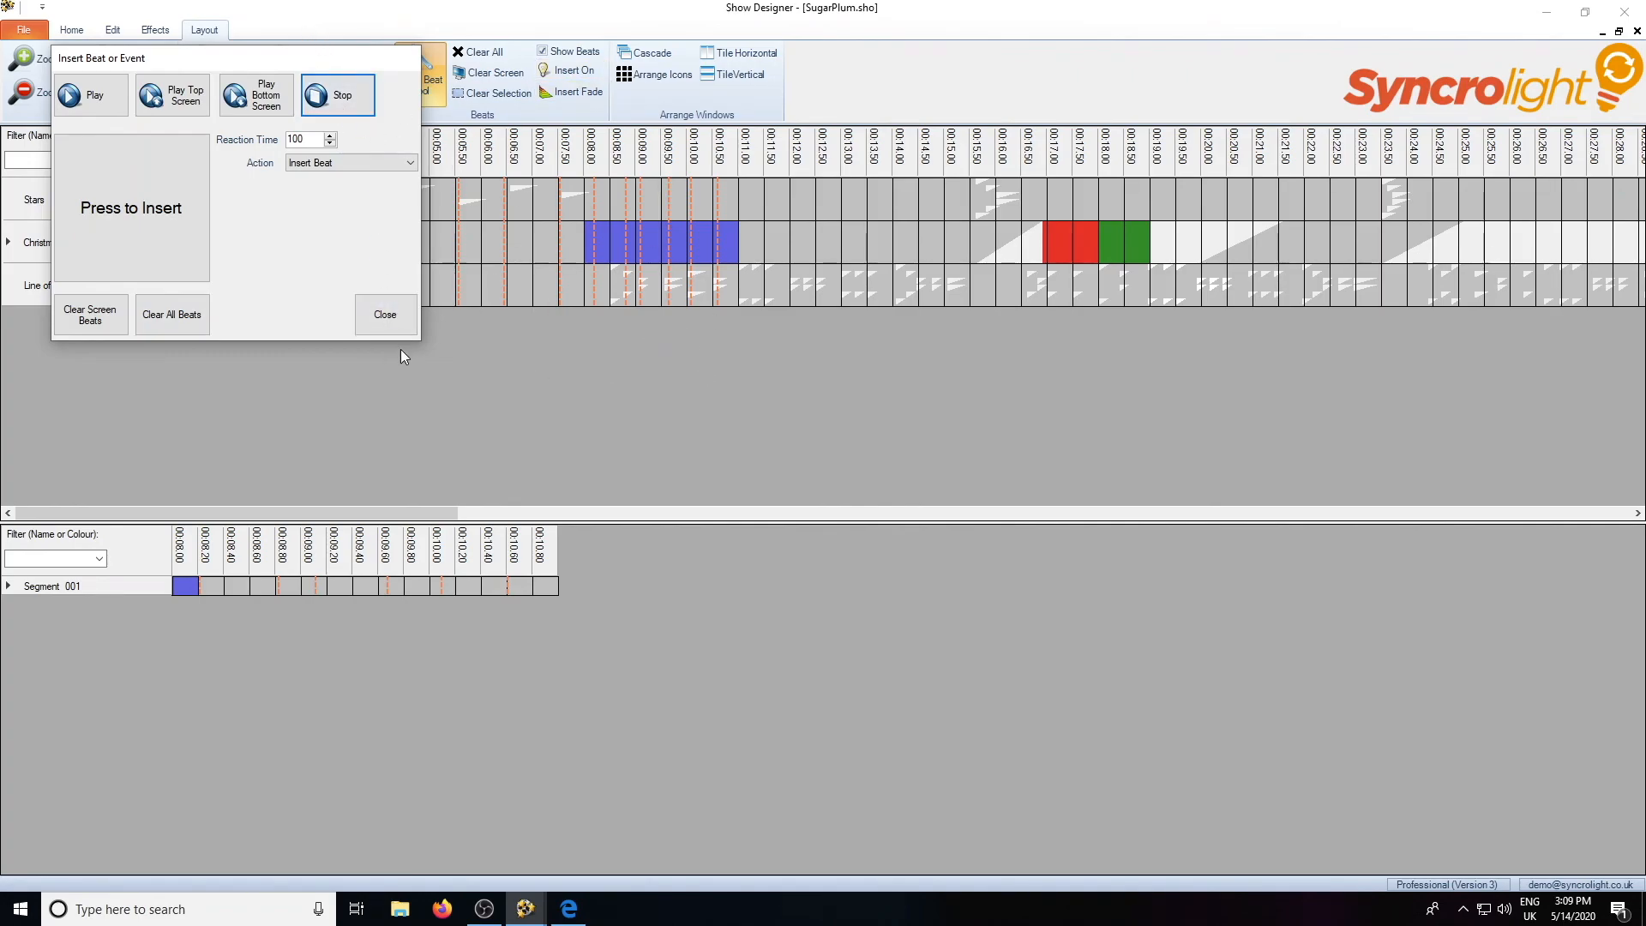
click(392, 319)
Examine the beats in the Christmas Tree from 00:08.00 to 00:11.00 and the Line of Trees segments from 00:08.00 to 00:10.50.
drag(599, 254, 752, 258)
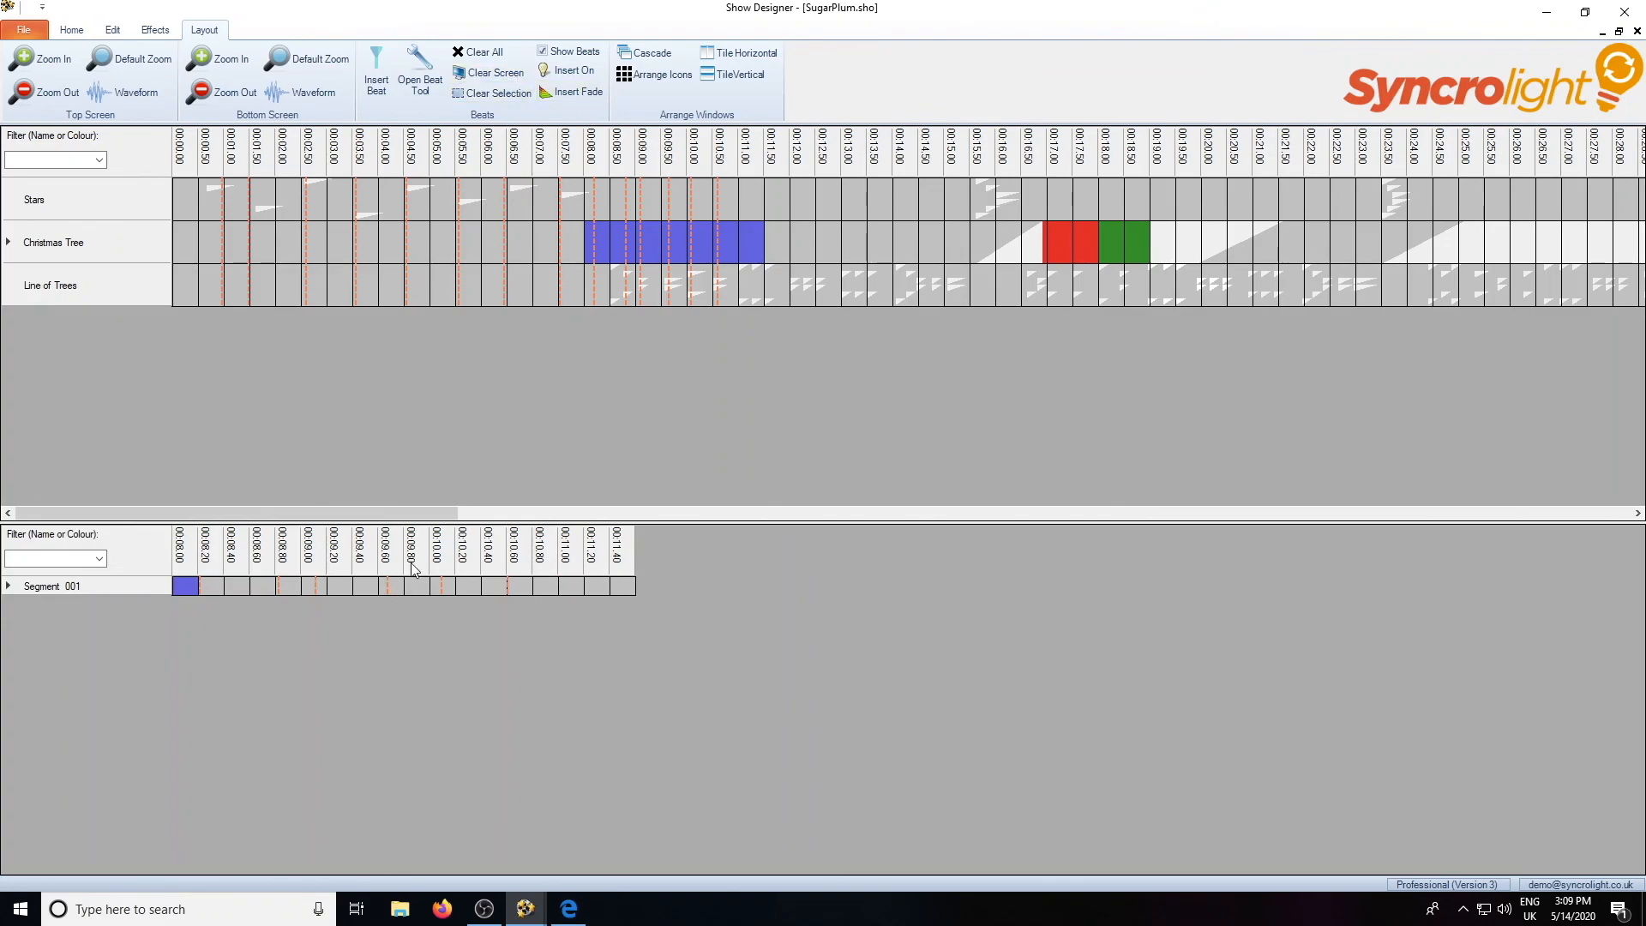
drag(429, 513, 545, 513)
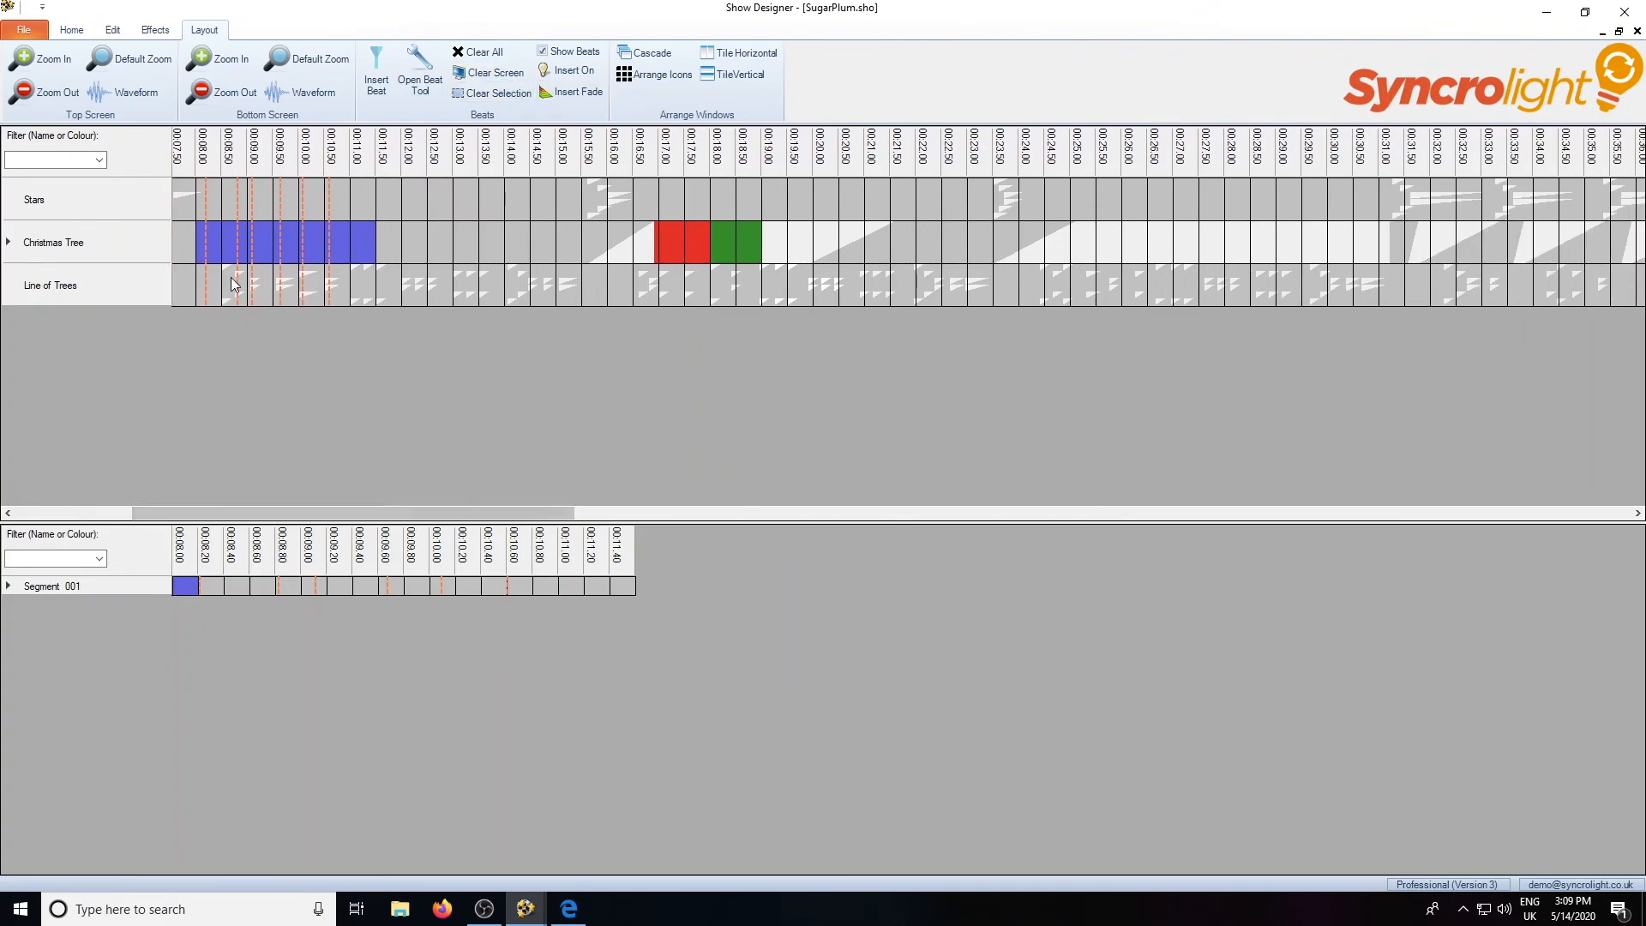
drag(205, 283, 348, 285)
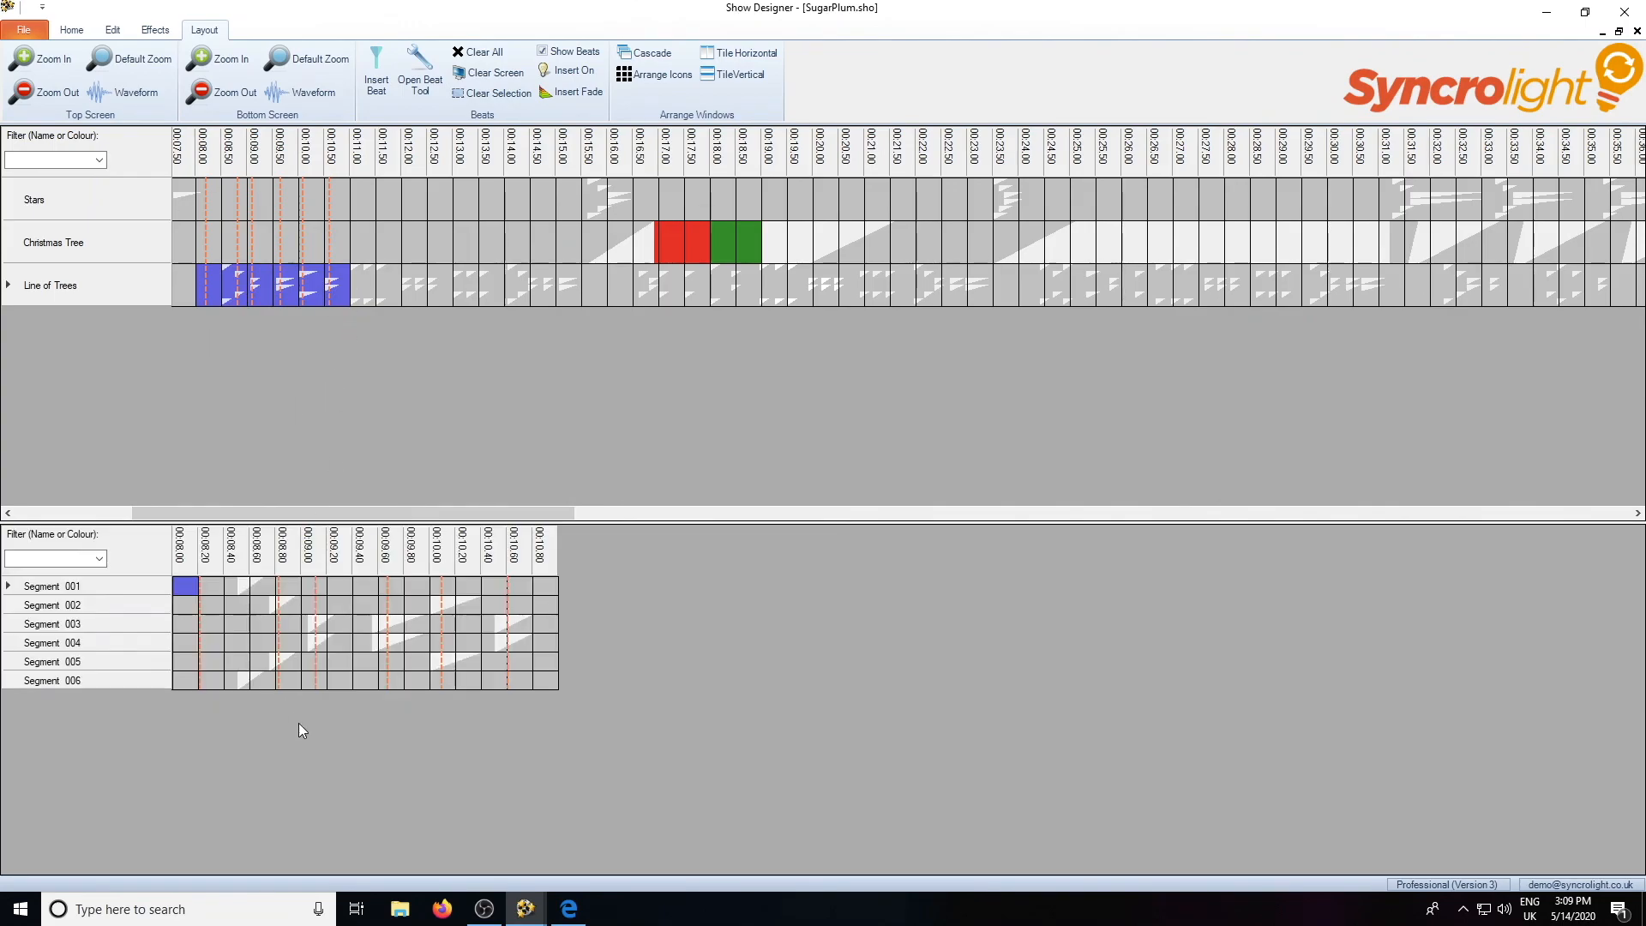